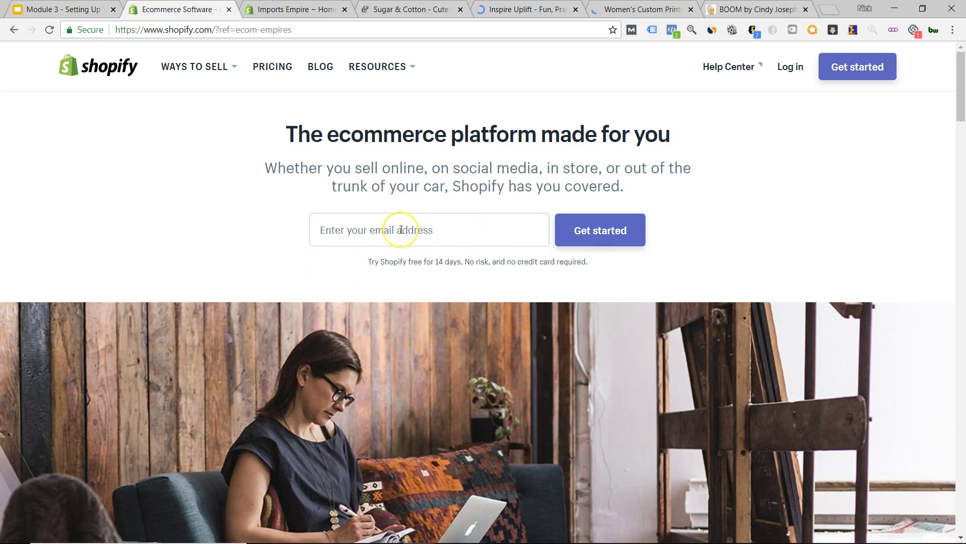
# - Enter the signup email address on shopify.com and start the free 14-day trial
pyautogui.click(394, 244)
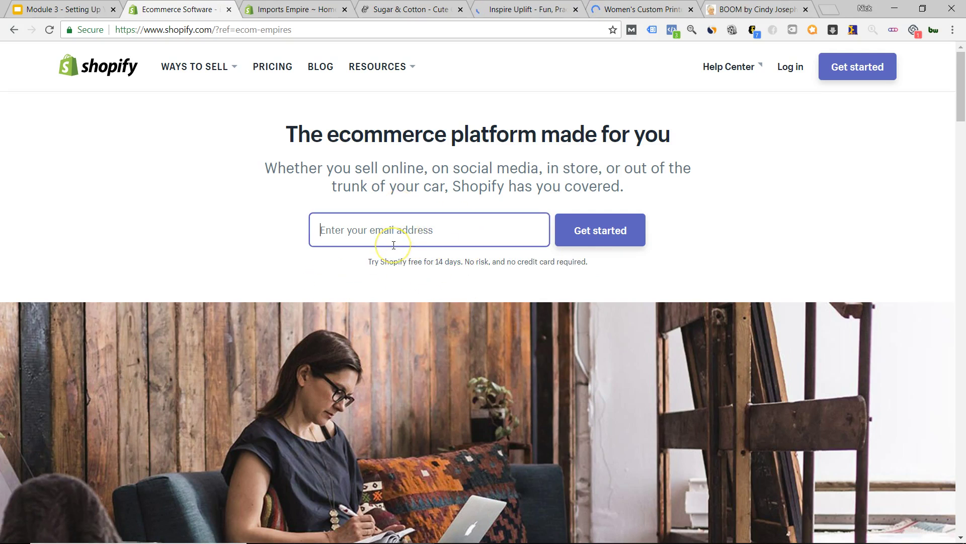
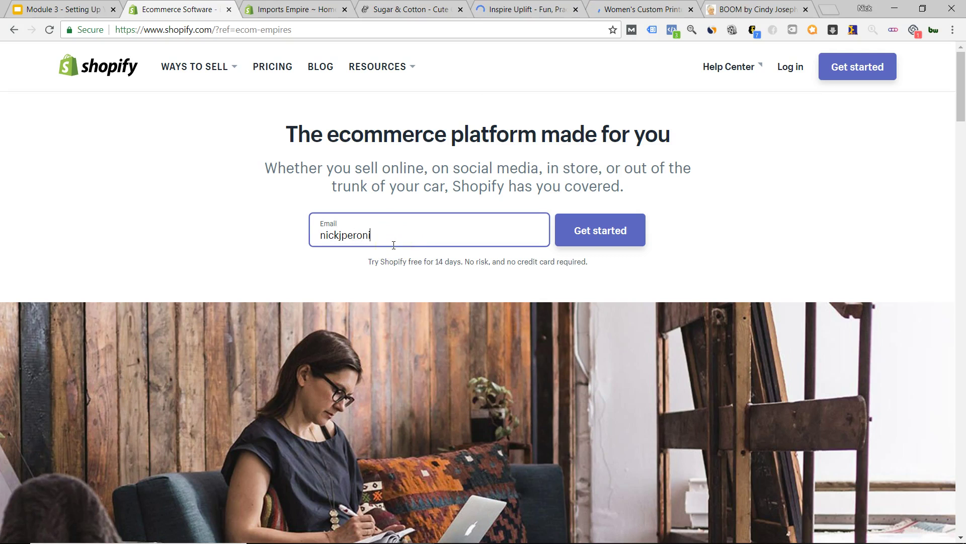
pyautogui.click(606, 232)
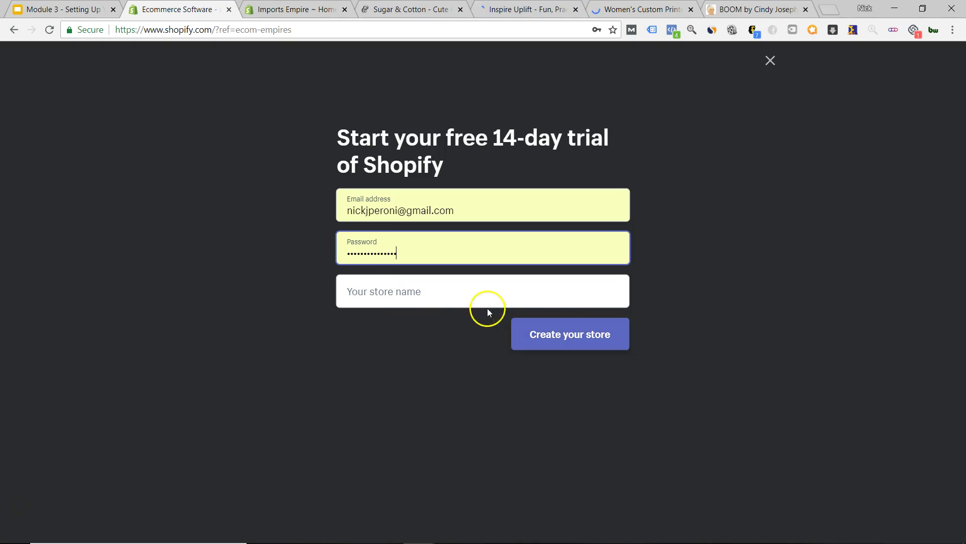
# - Try the store names testingstore123, testingstore12345 and myteststore12345, which are already taken
pyautogui.click(400, 287)
pyautogui.click(448, 293)
pyautogui.write('tes')
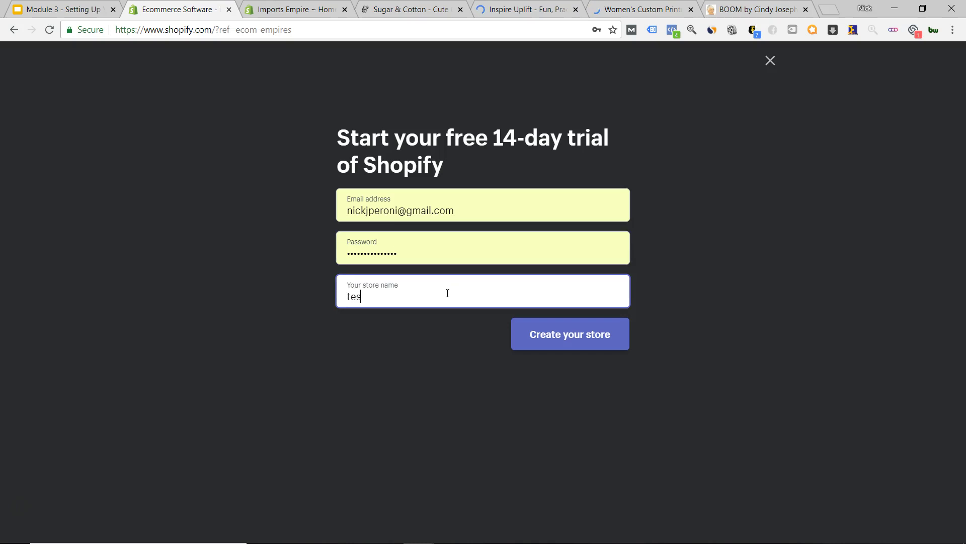
pyautogui.write('tingstore')
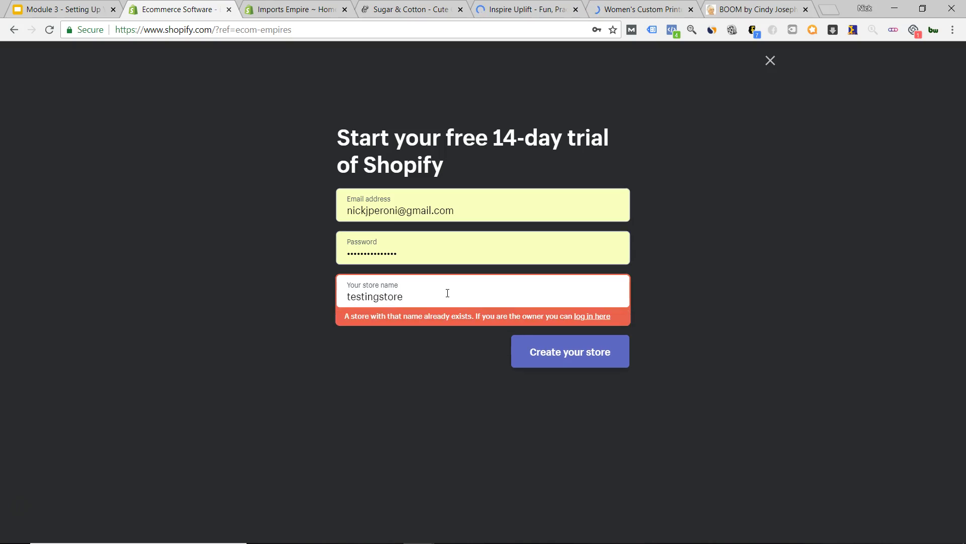
pyautogui.write('123')
pyautogui.click(432, 299)
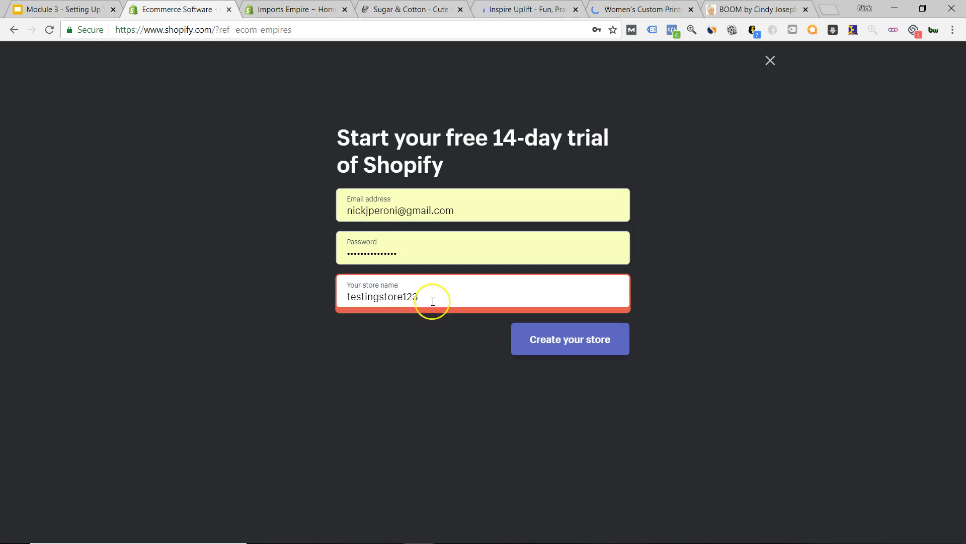
pyautogui.write('45')
pyautogui.press('BackSpace')
pyautogui.press('BackSpace')
pyautogui.hotkey('ctrl', 'a')
pyautogui.write('myteststore')
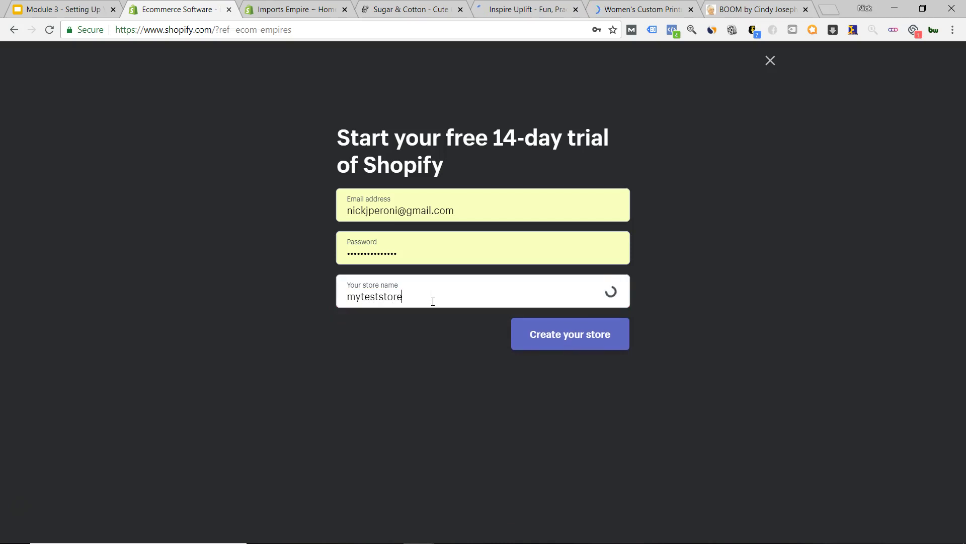
pyautogui.write('12345')
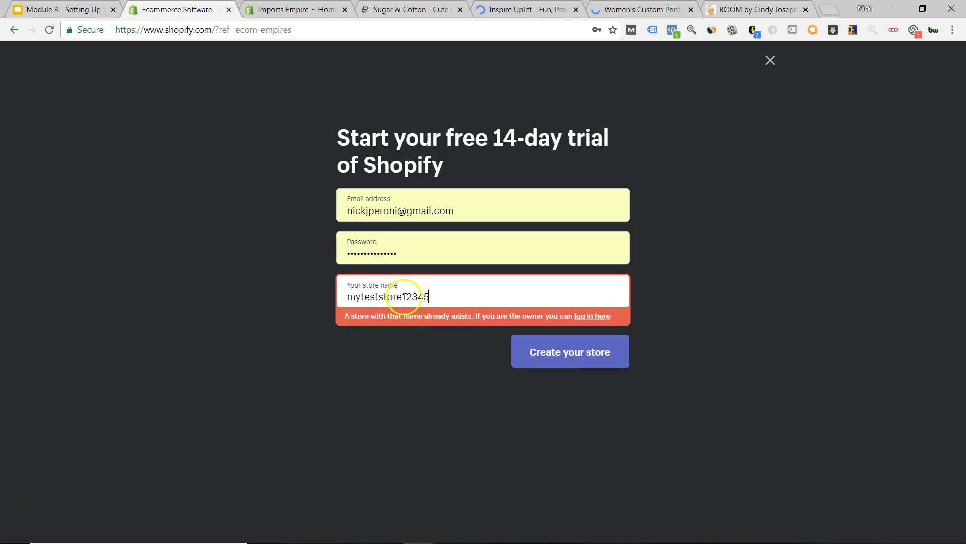
# - Change the store name to mytestingstorenow and create the store
pyautogui.click(376, 297)
pyautogui.write('ing')
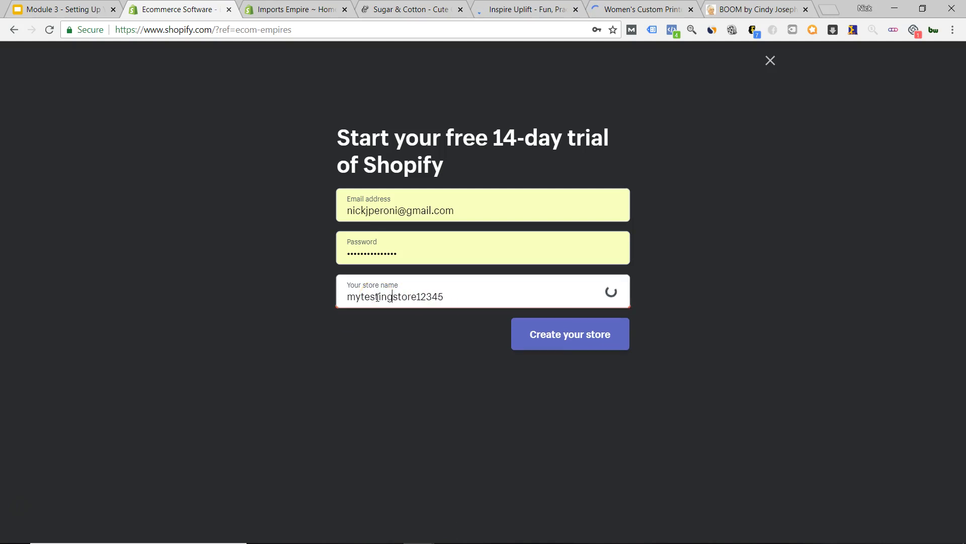
pyautogui.moveTo(416, 298); pyautogui.dragTo(473, 298)
pyautogui.press('BackSpace')
pyautogui.write('now')
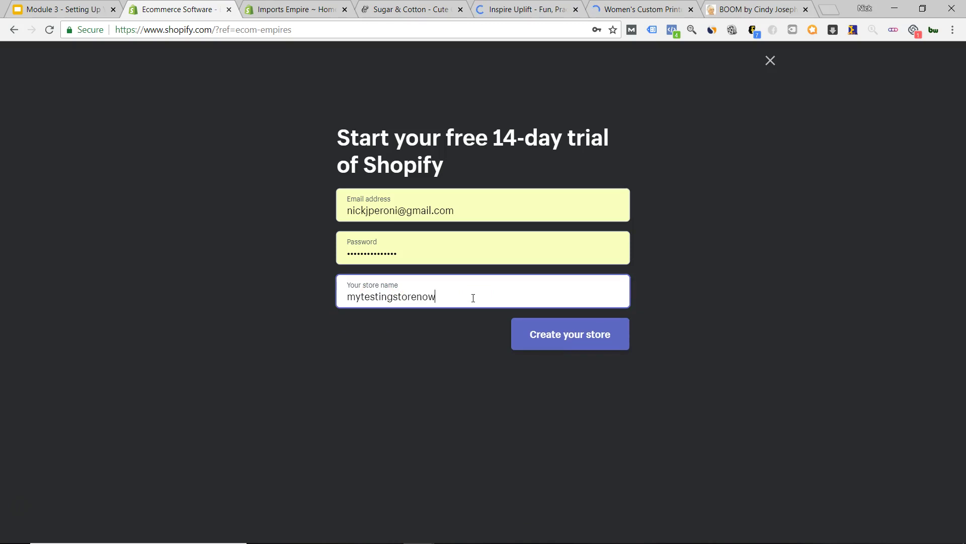
pyautogui.click(555, 336)
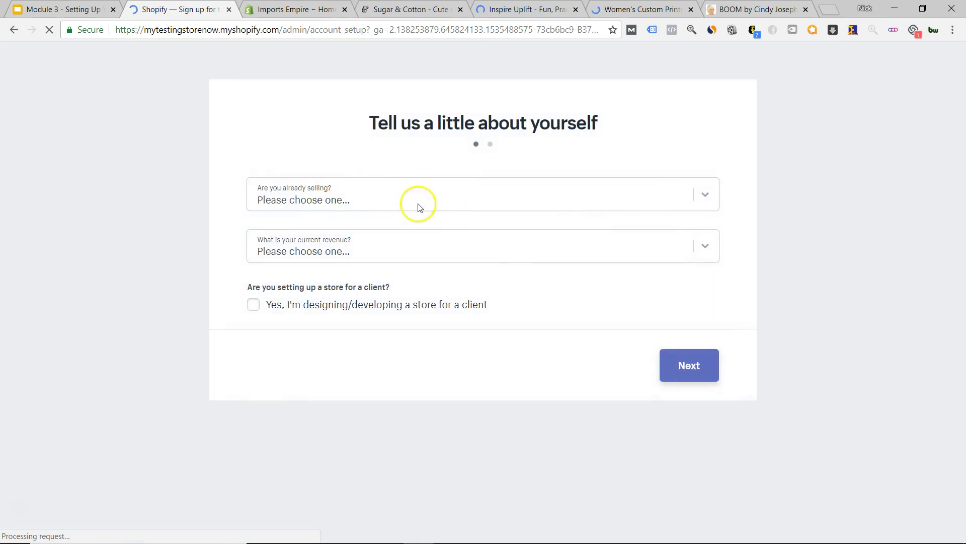
# - Answer 'I'm just playing around' with '$0 (I'm just getting started)' revenue and proceed to the business address step
pyautogui.click(379, 198)
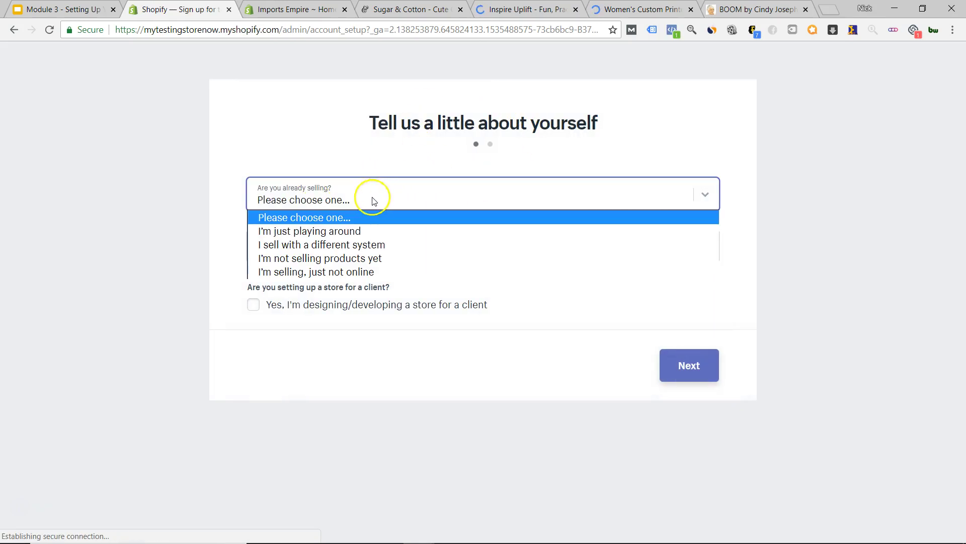
pyautogui.click(356, 228)
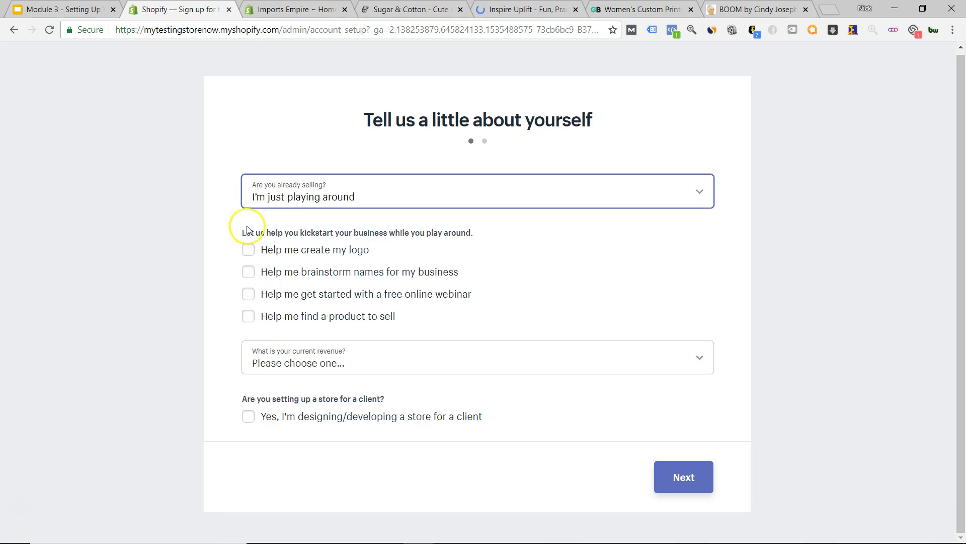
pyautogui.click(319, 371)
pyautogui.click(313, 394)
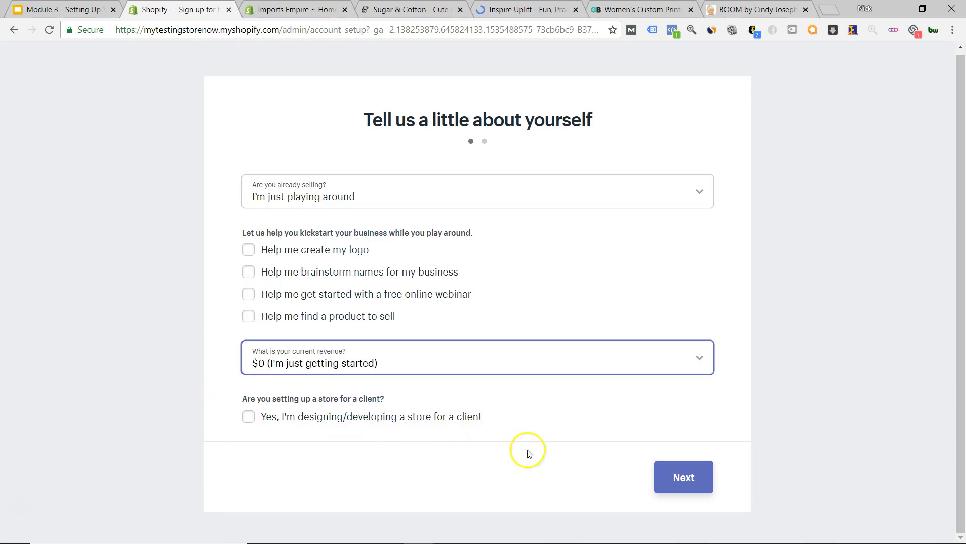
pyautogui.click(677, 480)
pyautogui.scroll(-4, 863, 257)
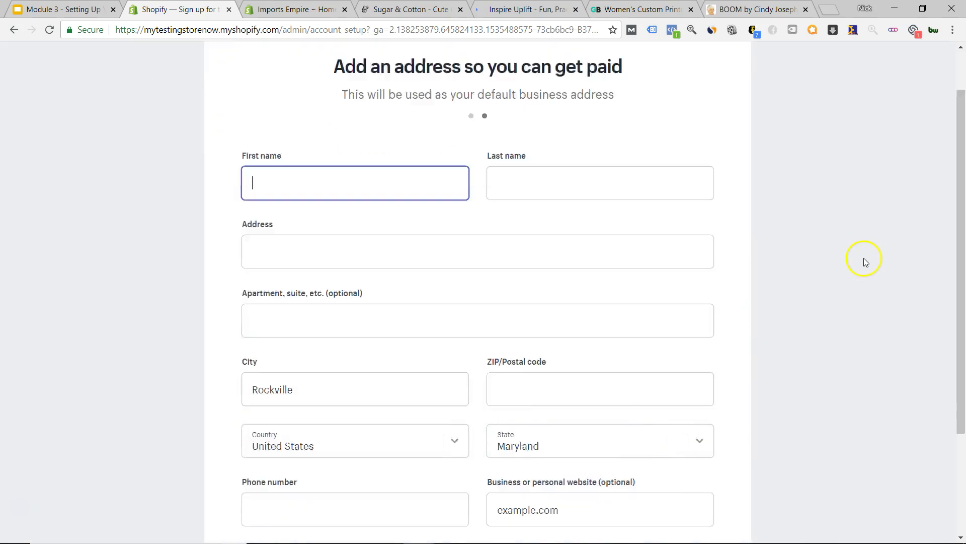
pyautogui.scroll(1, 862, 258)
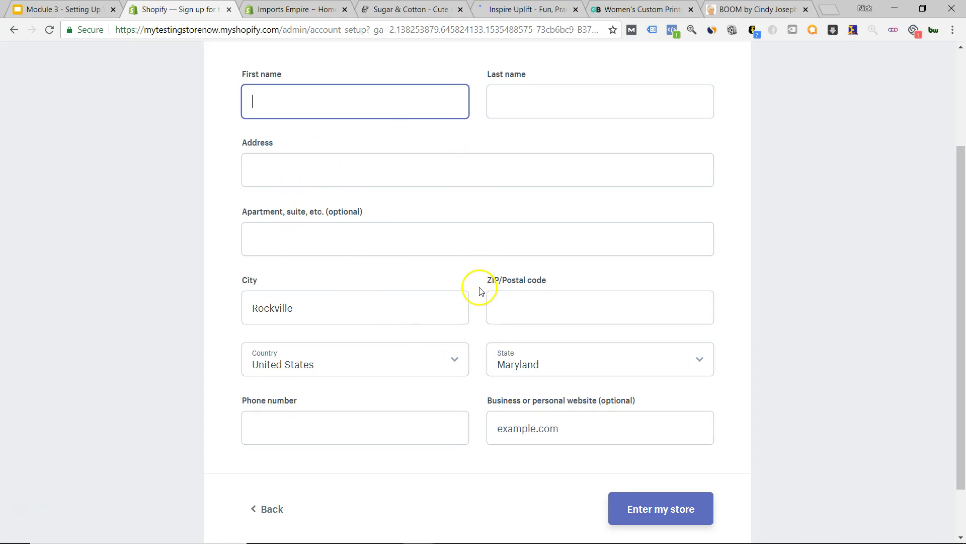
pyautogui.scroll(1, 493, 287)
pyautogui.scroll(2, 492, 287)
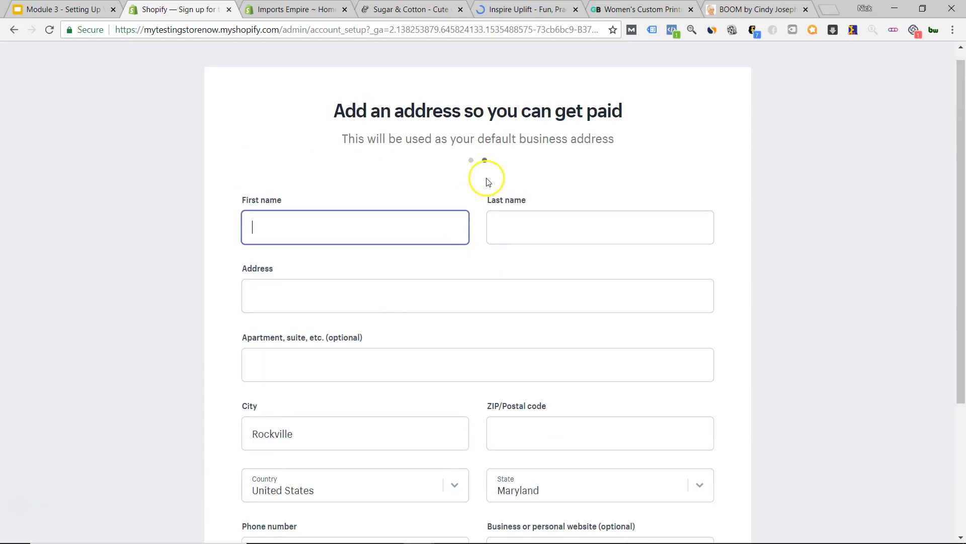
pyautogui.scroll(-3, 484, 186)
pyautogui.scroll(2, 481, 187)
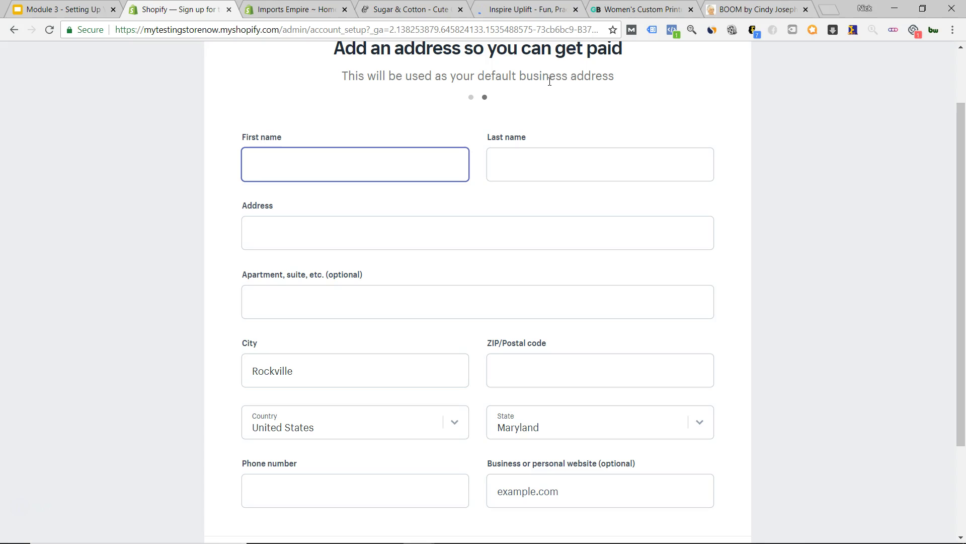
pyautogui.scroll(-2, 482, 337)
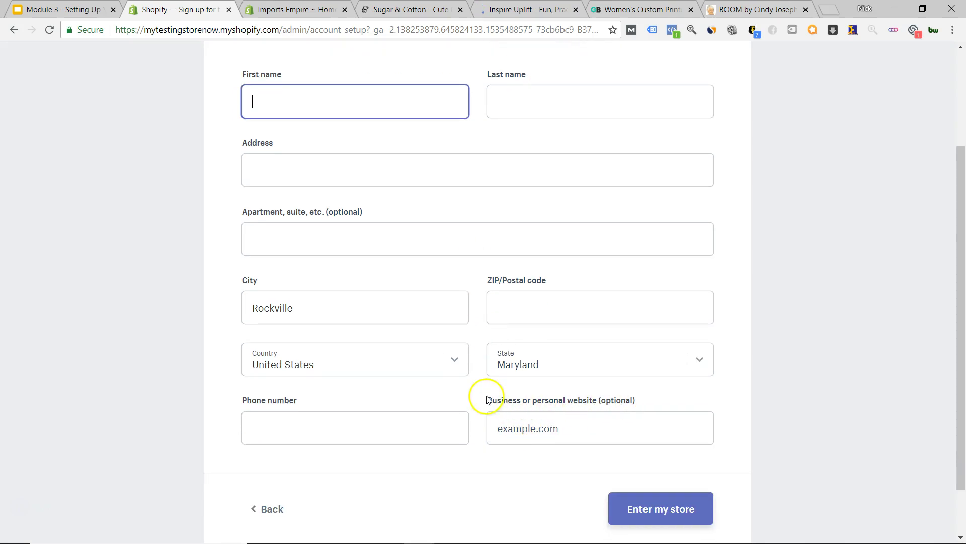
pyautogui.scroll(1, 476, 384)
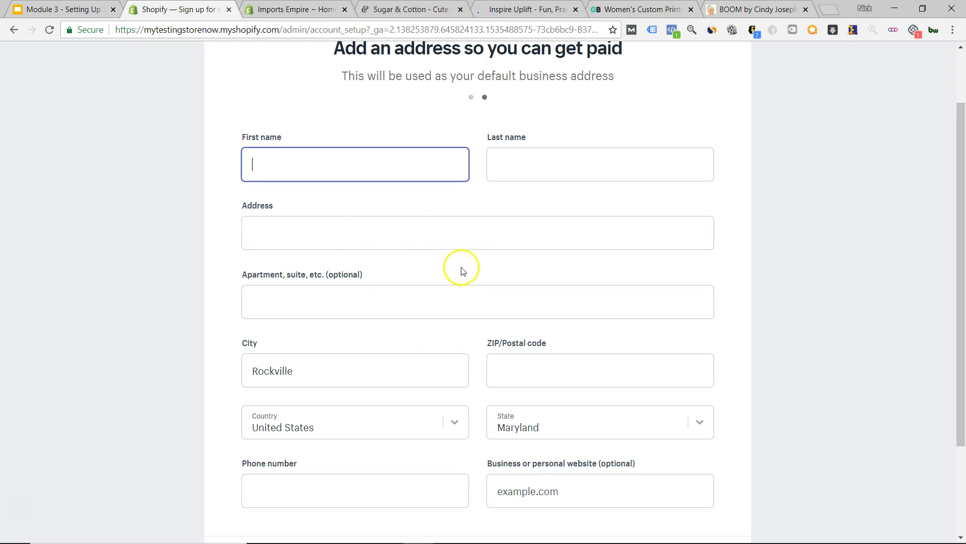
pyautogui.click(425, 422)
pyautogui.scroll(20, 356, 295)
pyautogui.scroll(-10, 338, 284)
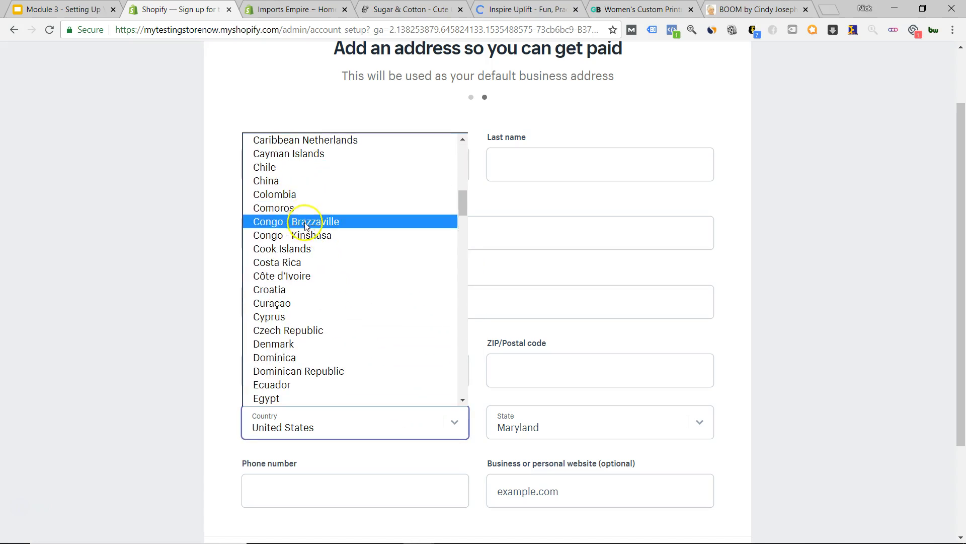
pyautogui.click(304, 289)
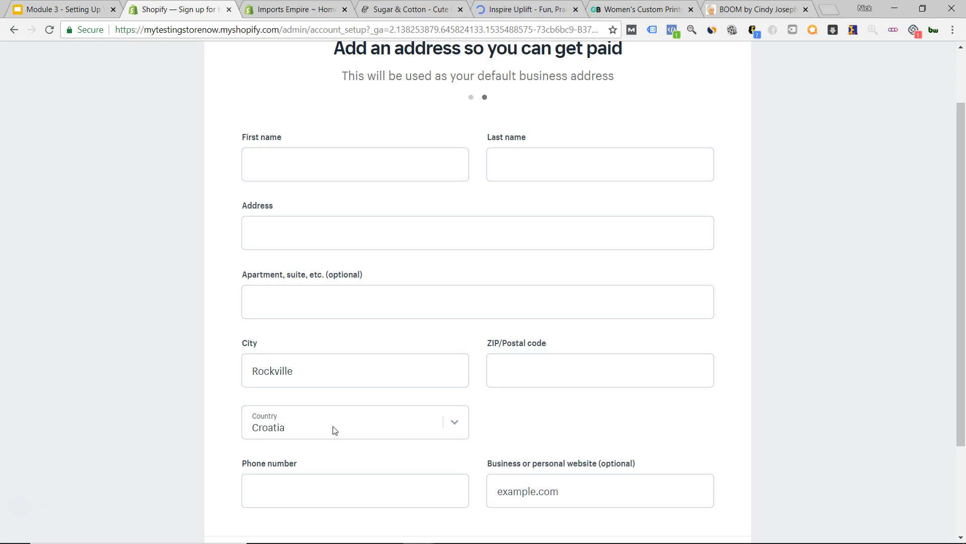
pyautogui.click(403, 425)
pyautogui.scroll(10, 372, 280)
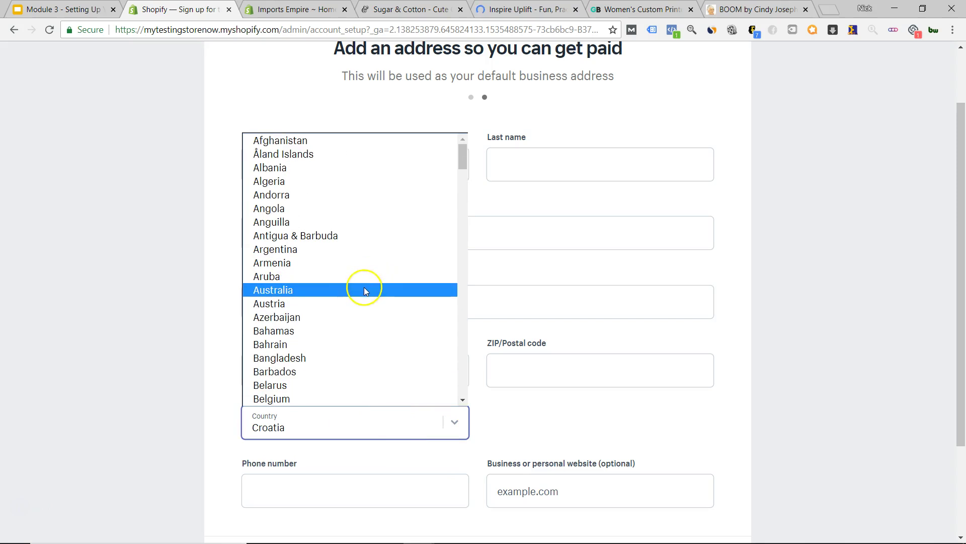
pyautogui.write('mace')
pyautogui.scroll(-20, 334, 307)
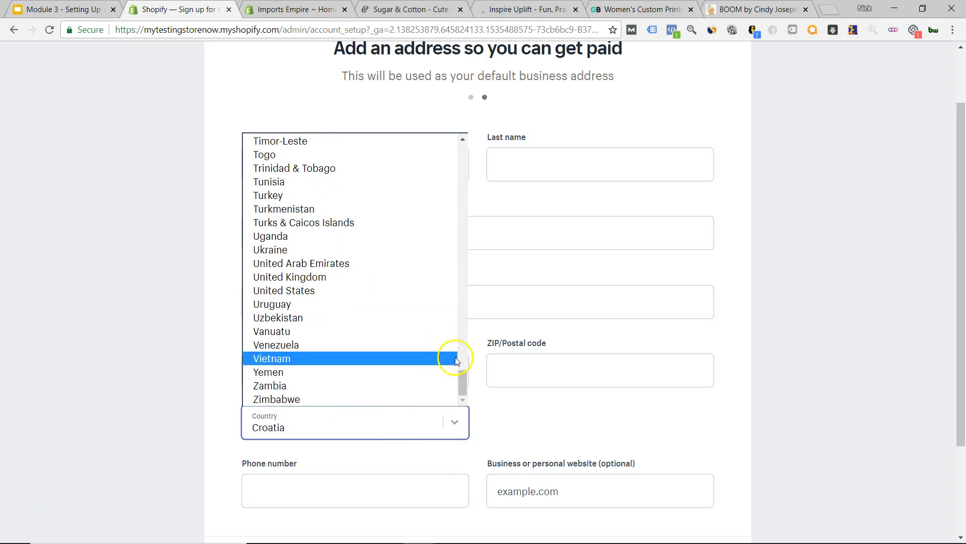
pyautogui.click(348, 290)
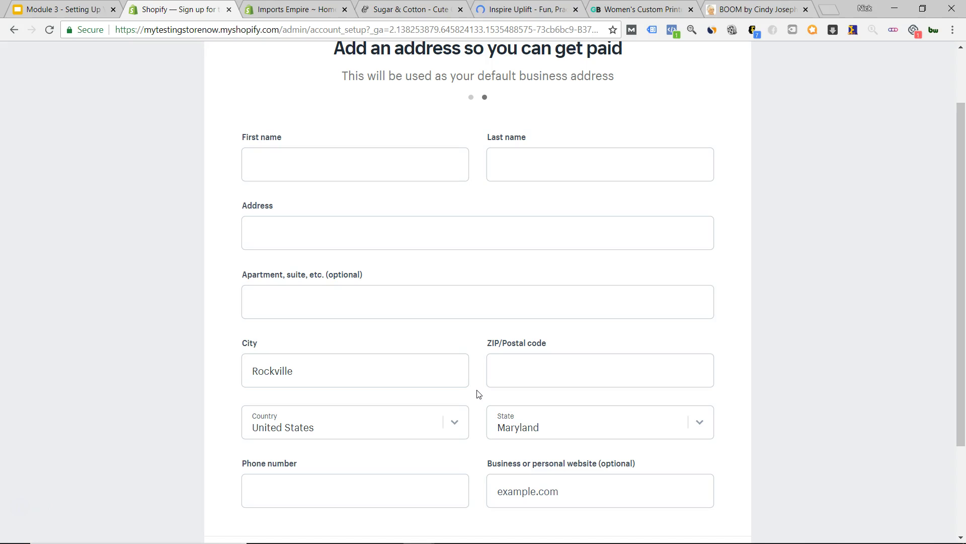
pyautogui.click(478, 394)
# - Close the unfinished signup tab, confirm Leave, and return to the Imports Empire admin
pyautogui.click(473, 390)
pyautogui.scroll(-3, 493, 367)
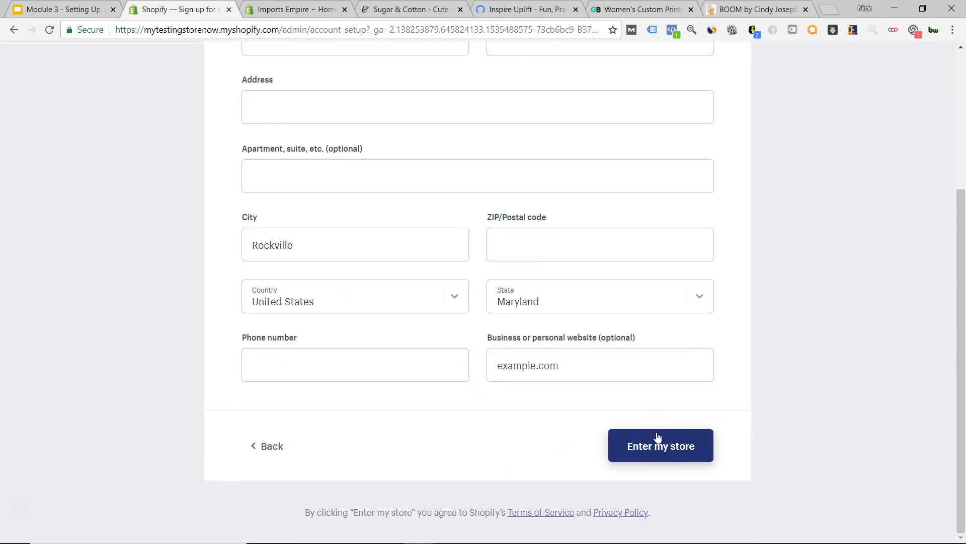
pyautogui.click(255, 96)
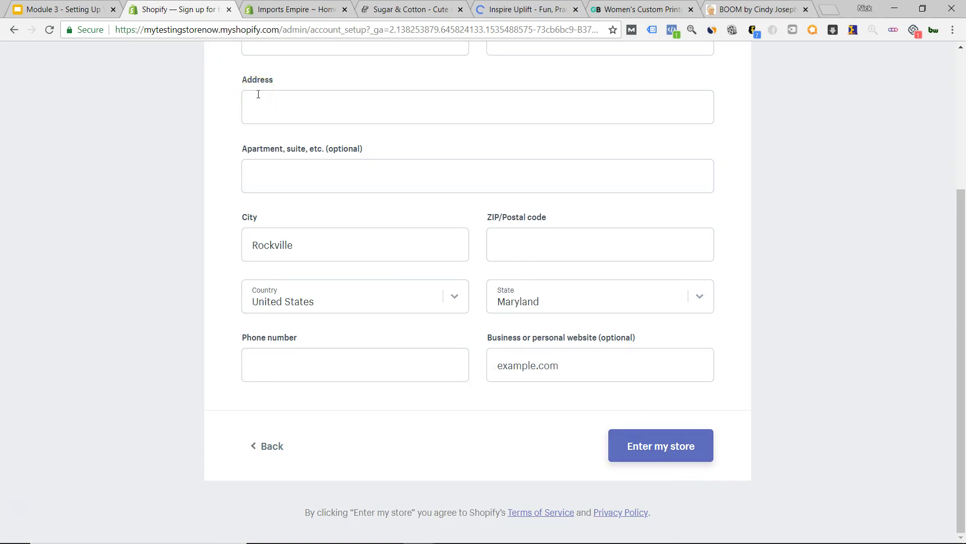
pyautogui.click(209, 46)
pyautogui.click(229, 9)
pyautogui.click(491, 75)
pyautogui.click(528, 99)
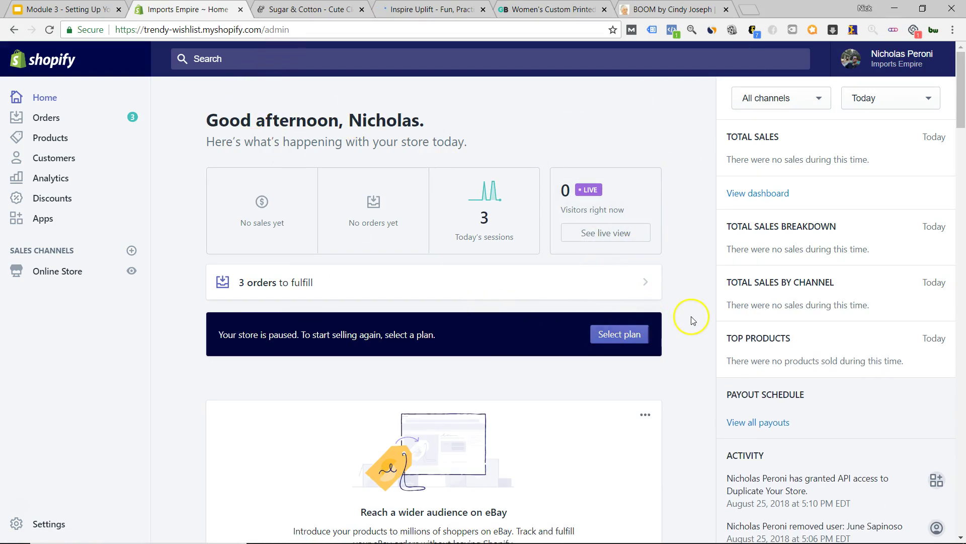
# - Open the Overview dashboard showing last month's $2,356.20 sales and 6,119 sessions
pyautogui.click(757, 193)
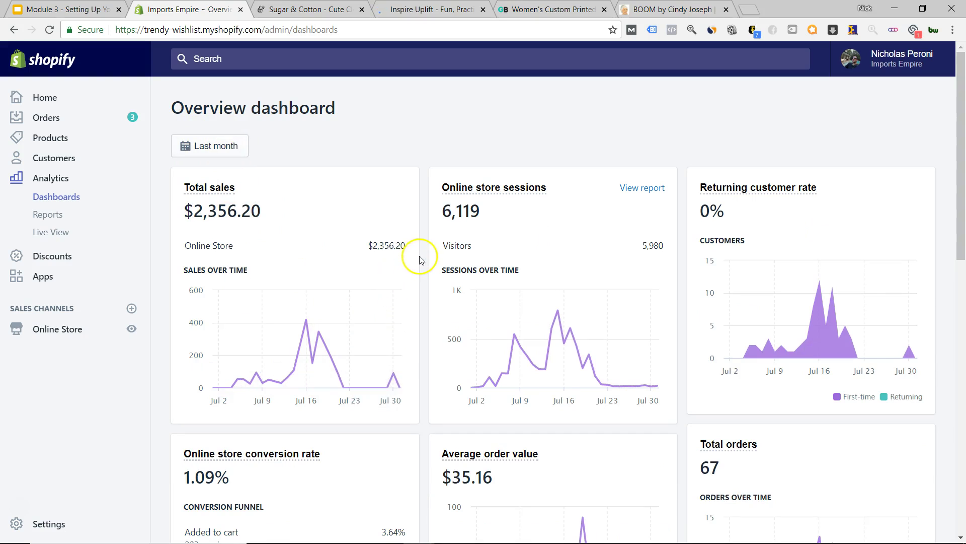
# - Scroll through last month's sales and session charts, then go back to Home
pyautogui.scroll(-1, 421, 257)
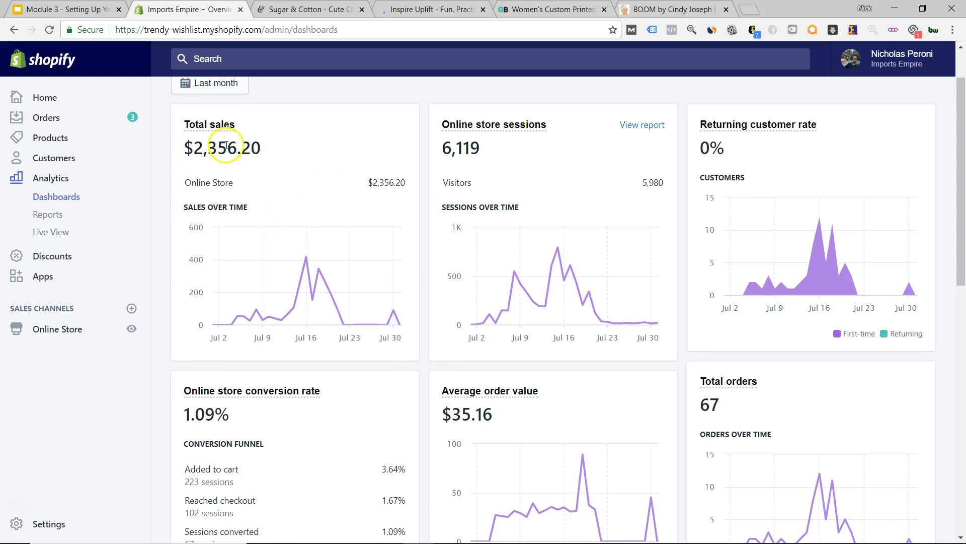
pyautogui.scroll(-2, 425, 199)
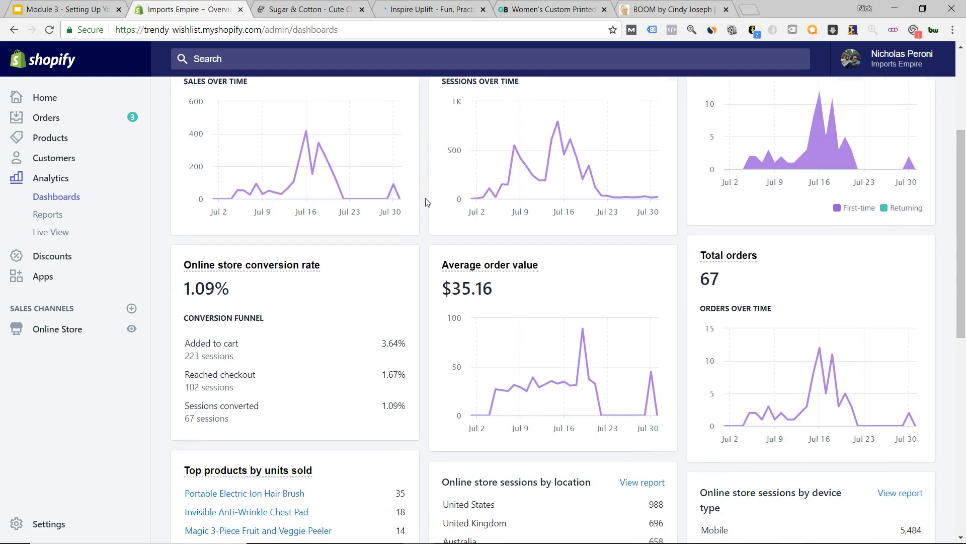
pyautogui.scroll(-1, 400, 291)
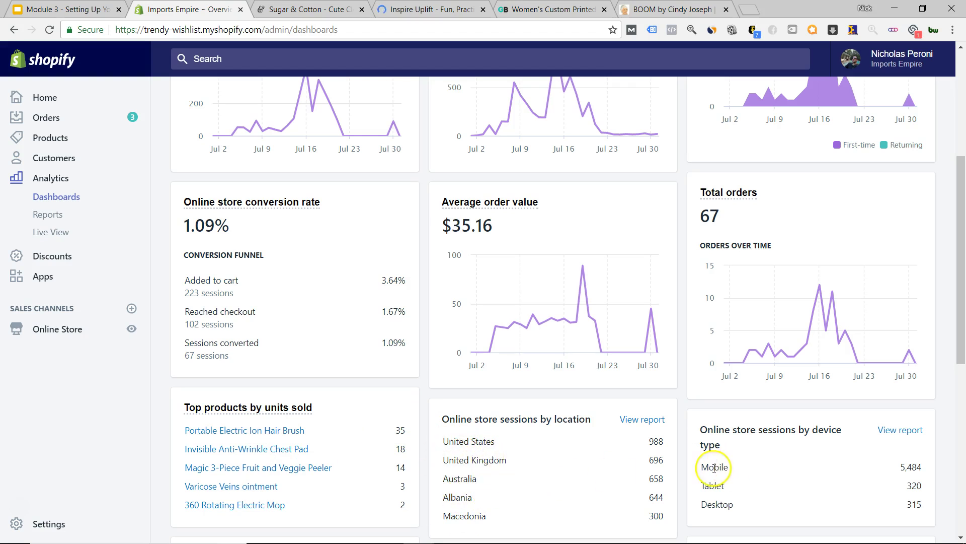
pyautogui.scroll(5, 382, 409)
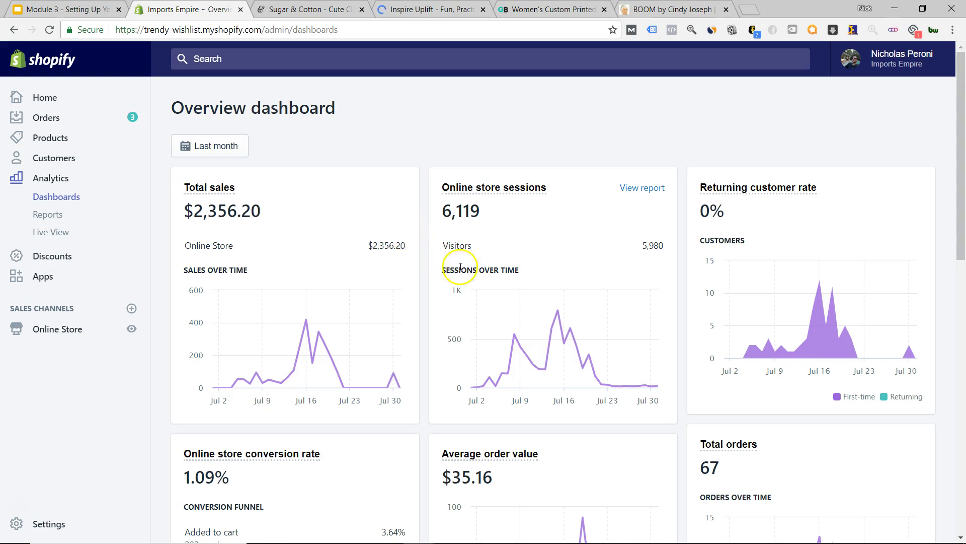
pyautogui.moveTo(305, 320)
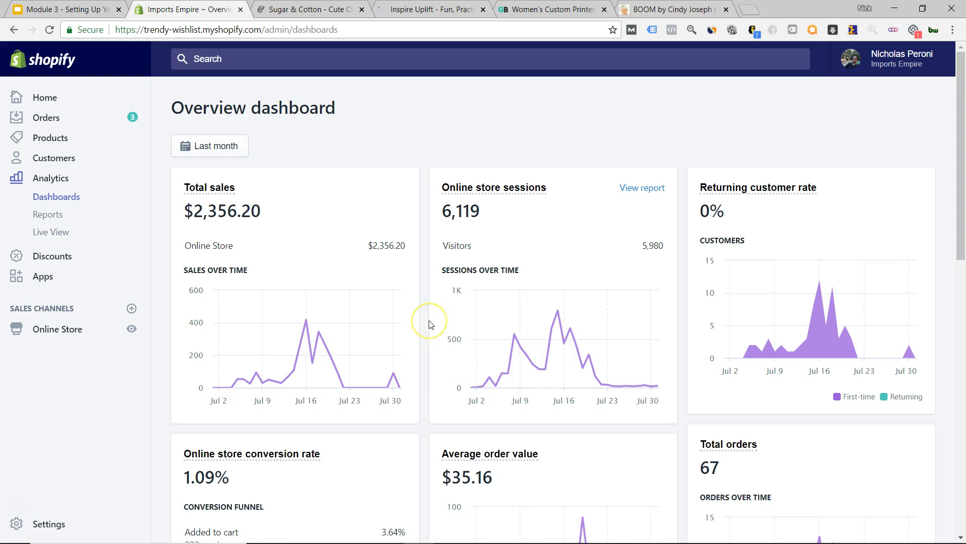
pyautogui.click(53, 101)
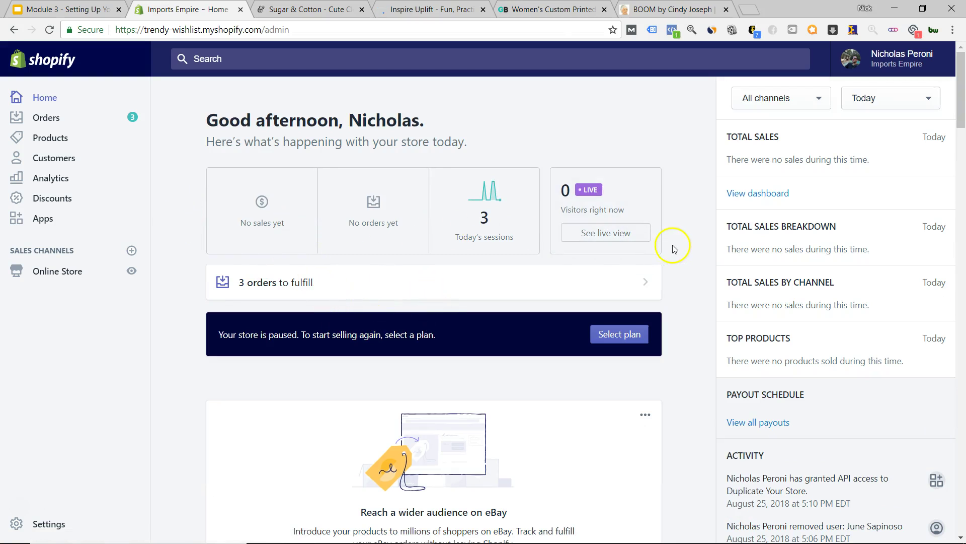
pyautogui.click(181, 232)
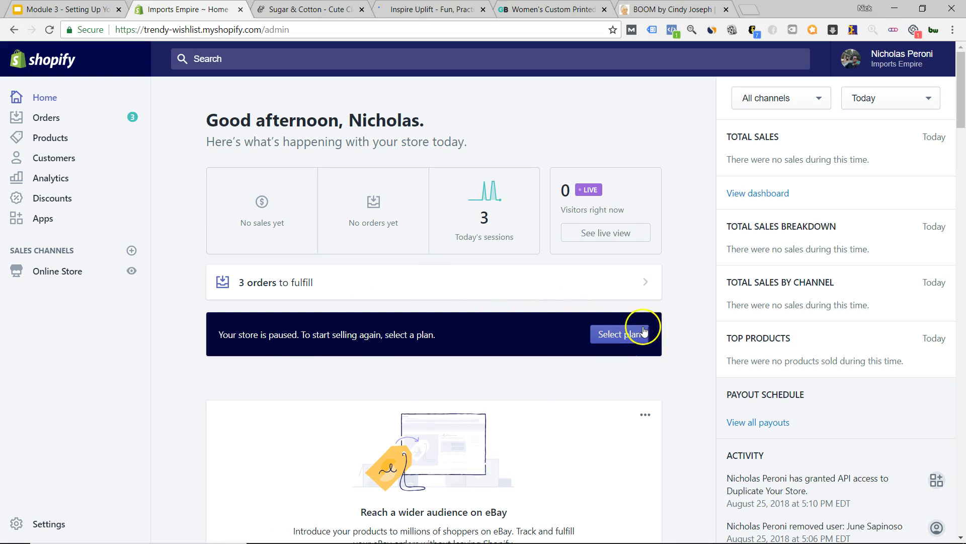
# - Open the Pick a plan page listing Basic $29, Shopify $79 and Advanced $299 per month
pyautogui.click(612, 337)
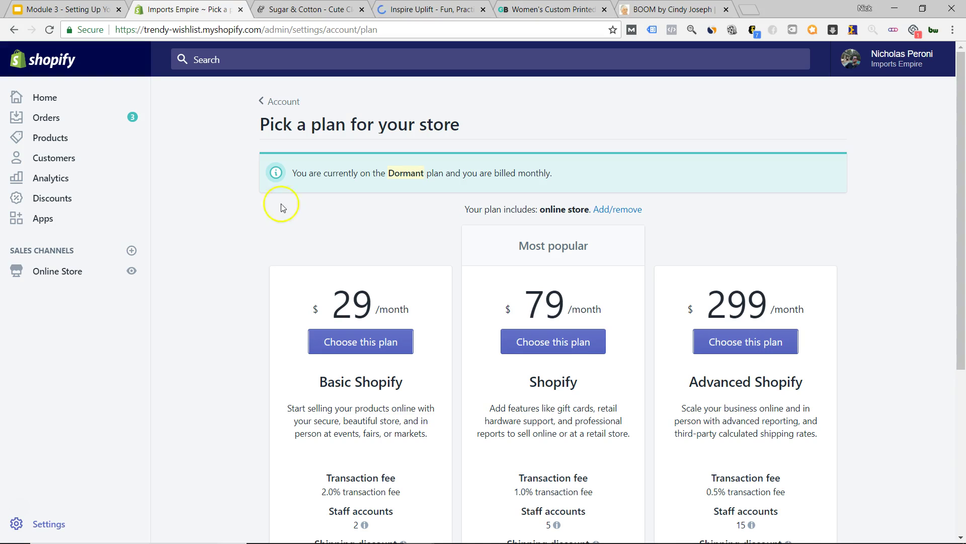
pyautogui.scroll(-5, 216, 302)
pyautogui.scroll(4, 220, 313)
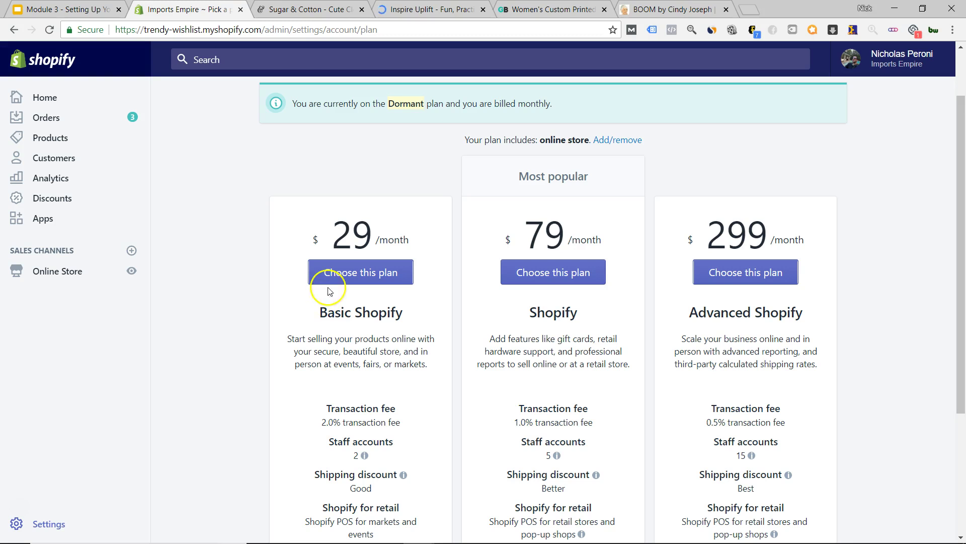
pyautogui.scroll(-2, 342, 282)
pyautogui.scroll(1, 336, 232)
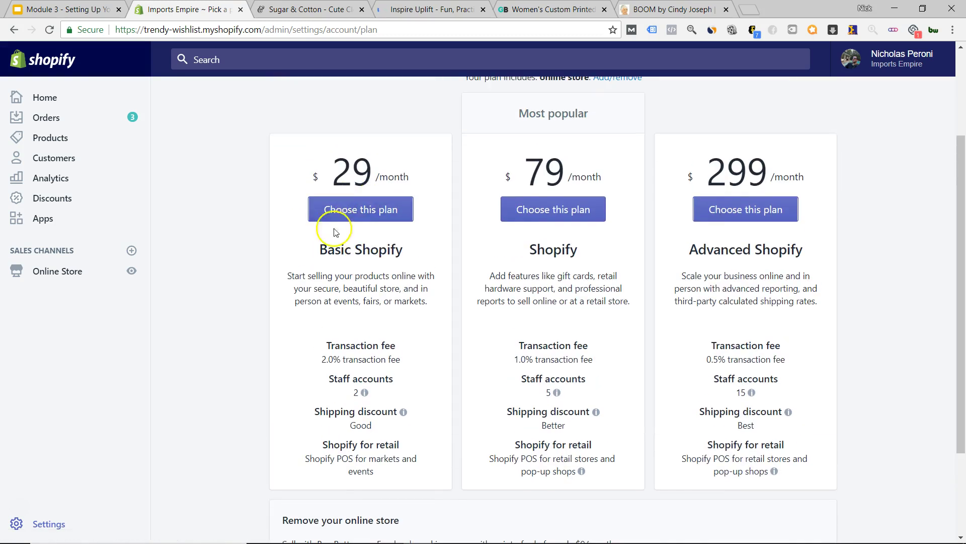
pyautogui.scroll(-1, 352, 312)
# - Highlight the Shopify plan's professional reports and its 1.0% transaction fee
pyautogui.moveTo(356, 336)
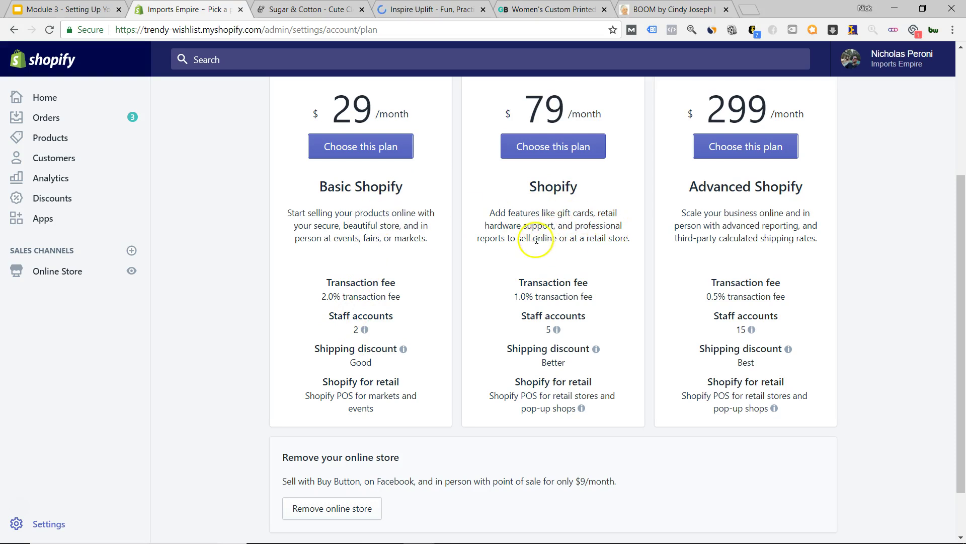
pyautogui.moveTo(505, 238); pyautogui.dragTo(575, 226)
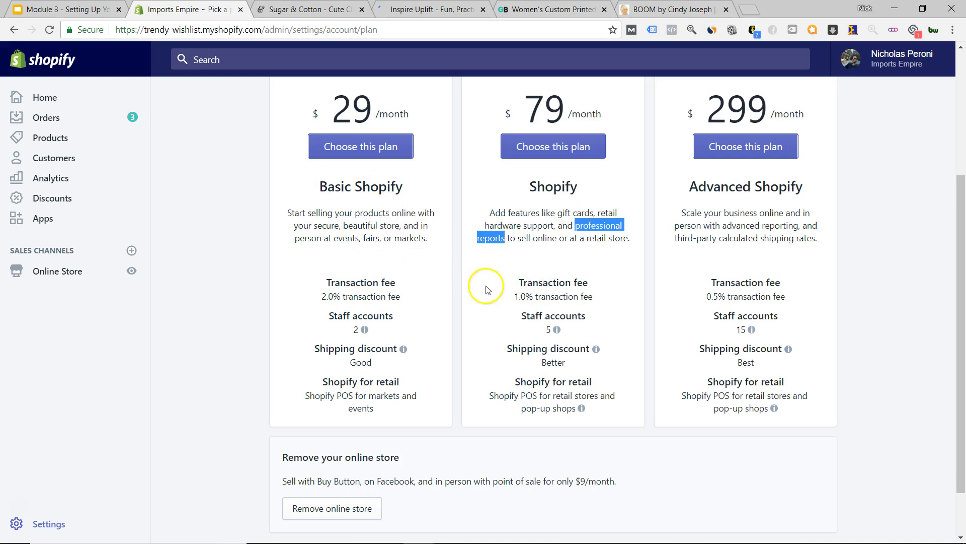
pyautogui.click(520, 297)
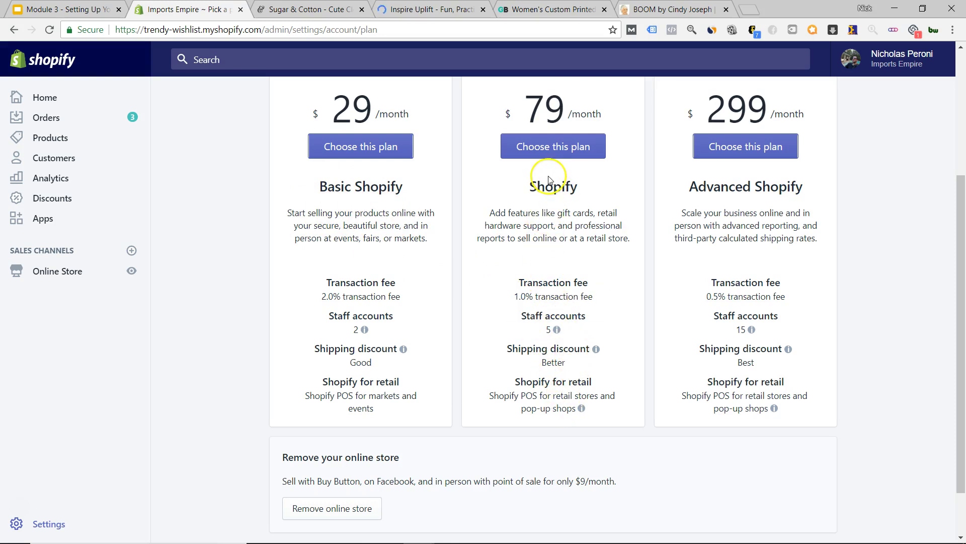
pyautogui.scroll(1, 556, 201)
pyautogui.moveTo(552, 395)
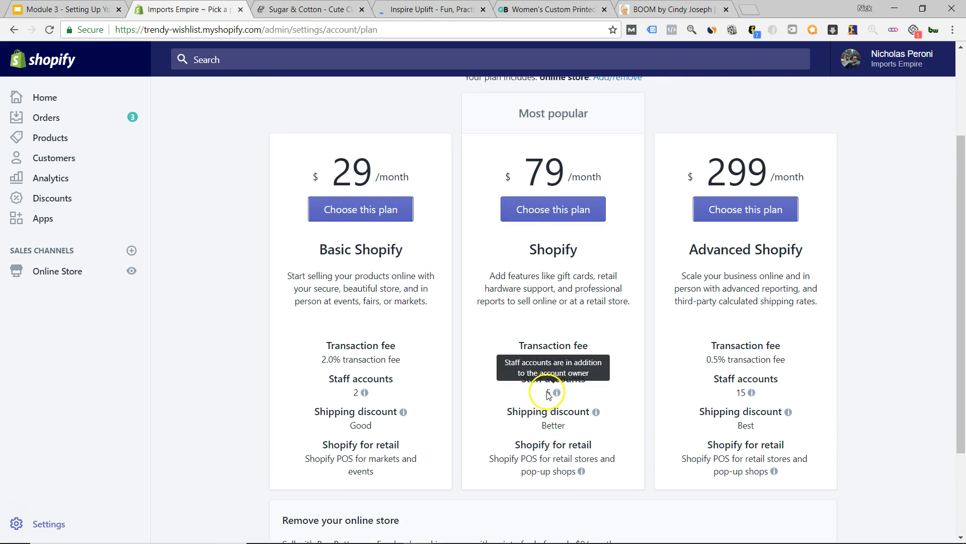
pyautogui.moveTo(505, 300); pyautogui.dragTo(577, 288)
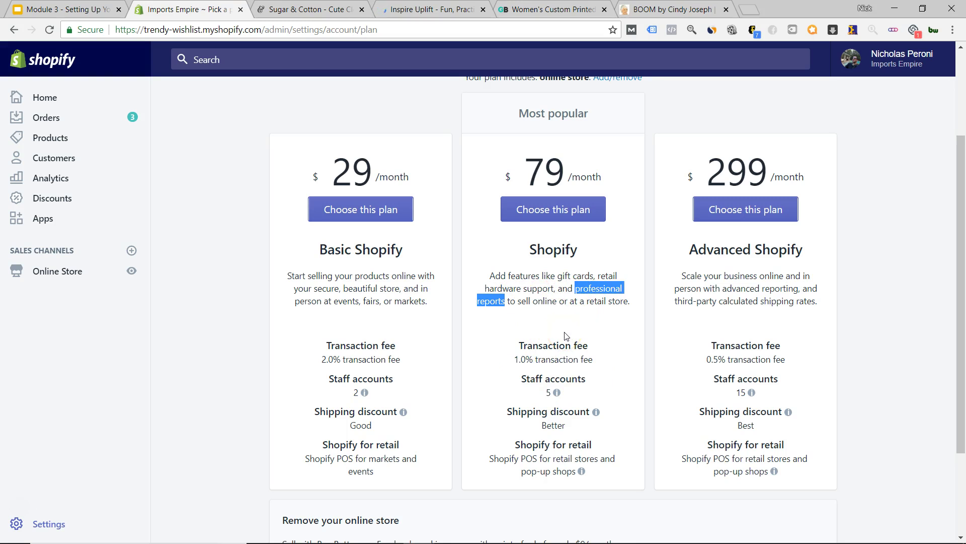
pyautogui.moveTo(541, 359); pyautogui.dragTo(590, 364)
pyautogui.click(546, 295)
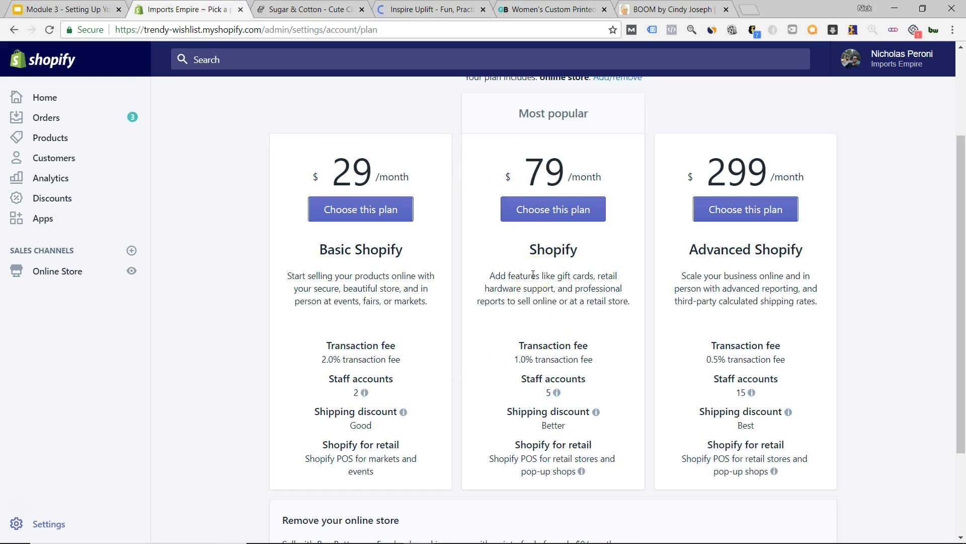
# - Compare against the Advanced plan's 0.5% transaction fee
pyautogui.scroll(4, 509, 353)
pyautogui.scroll(-3, 471, 318)
pyautogui.scroll(-1, 471, 318)
pyautogui.scroll(1, 541, 360)
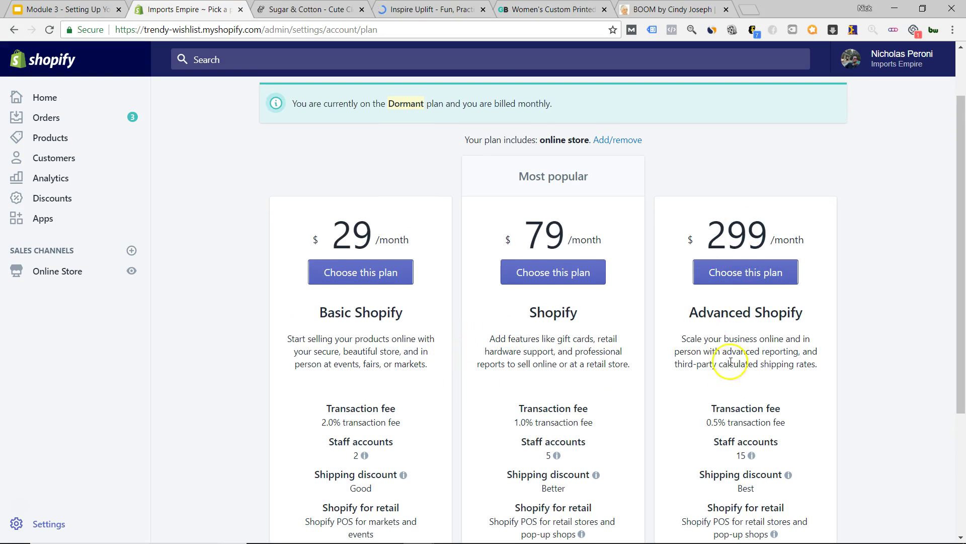
pyautogui.moveTo(706, 422); pyautogui.dragTo(721, 425)
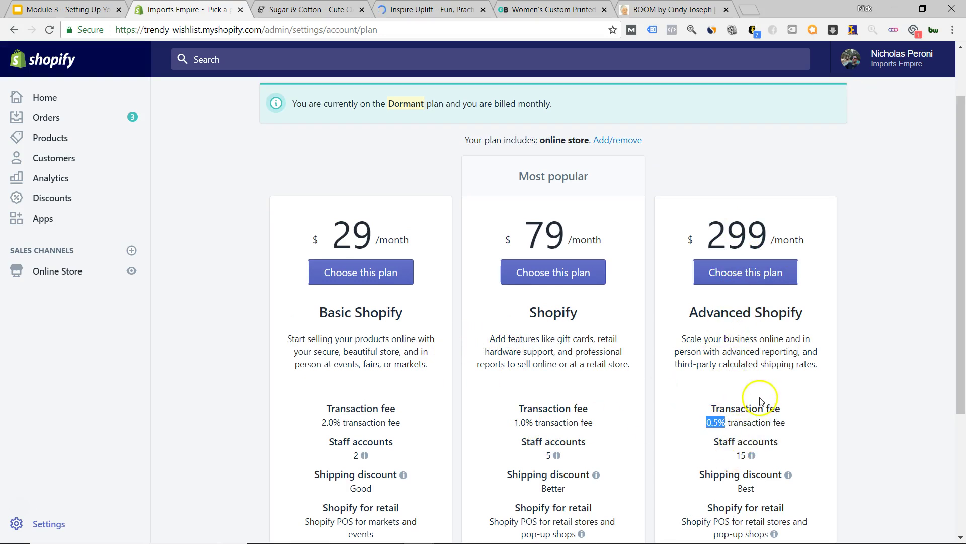
pyautogui.click(654, 424)
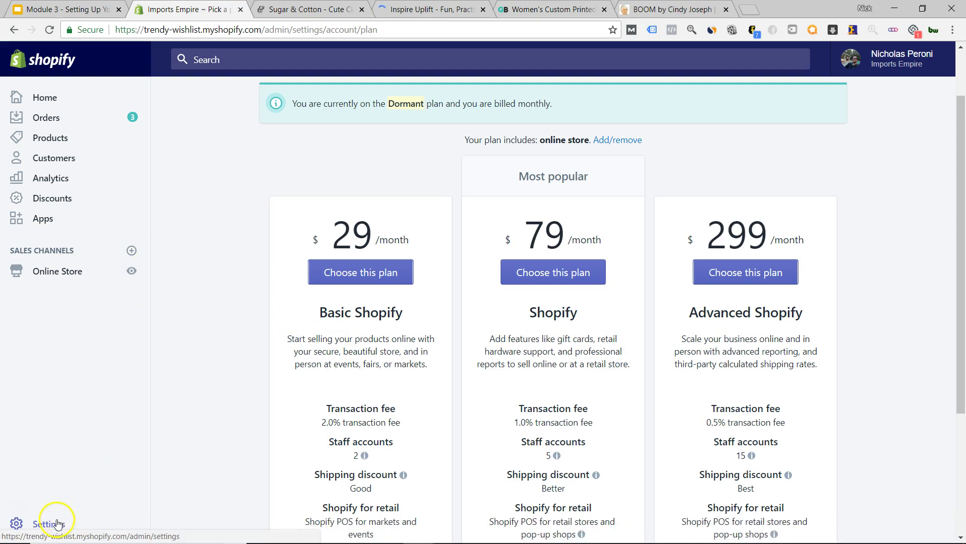
# - Open Settings > General to view Imports Empire's name, emails and address
pyautogui.click(53, 521)
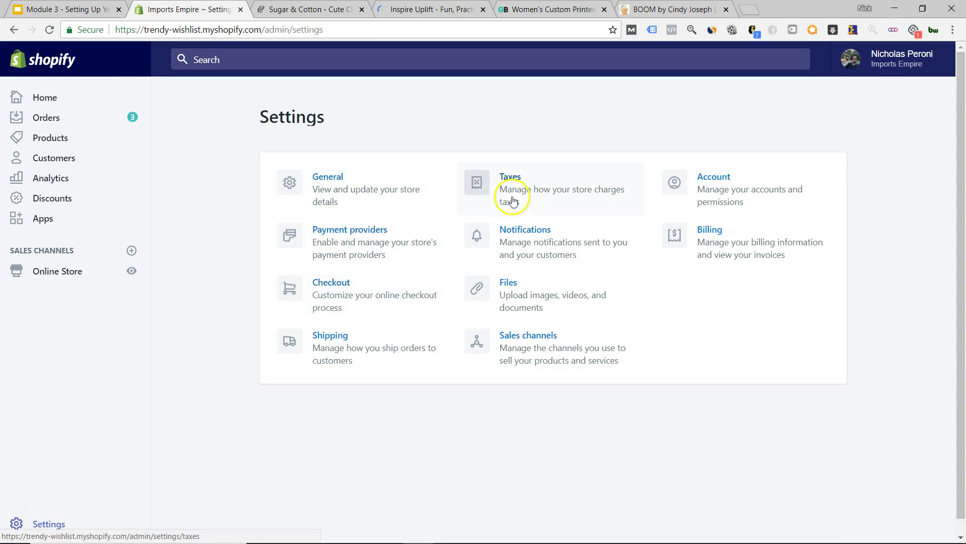
pyautogui.click(402, 202)
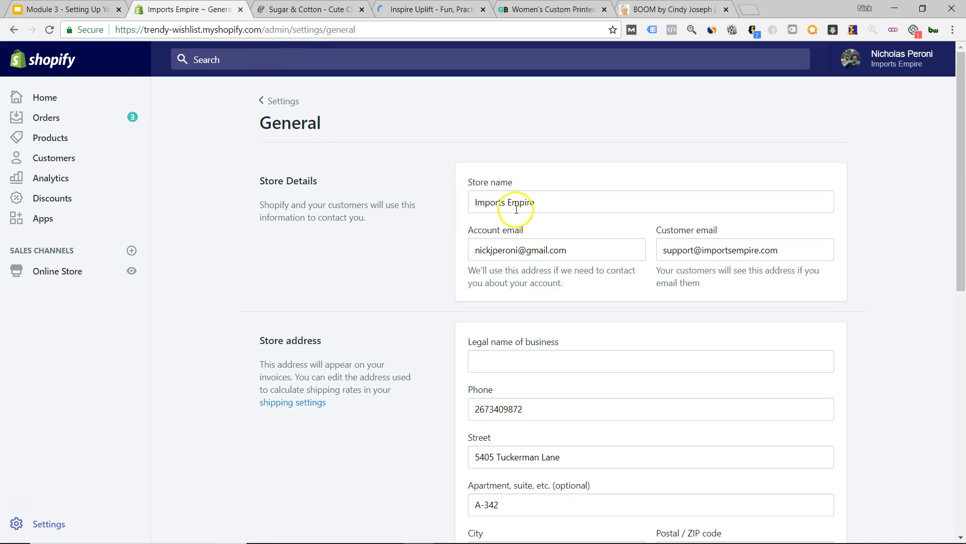
pyautogui.rightClick(132, 271)
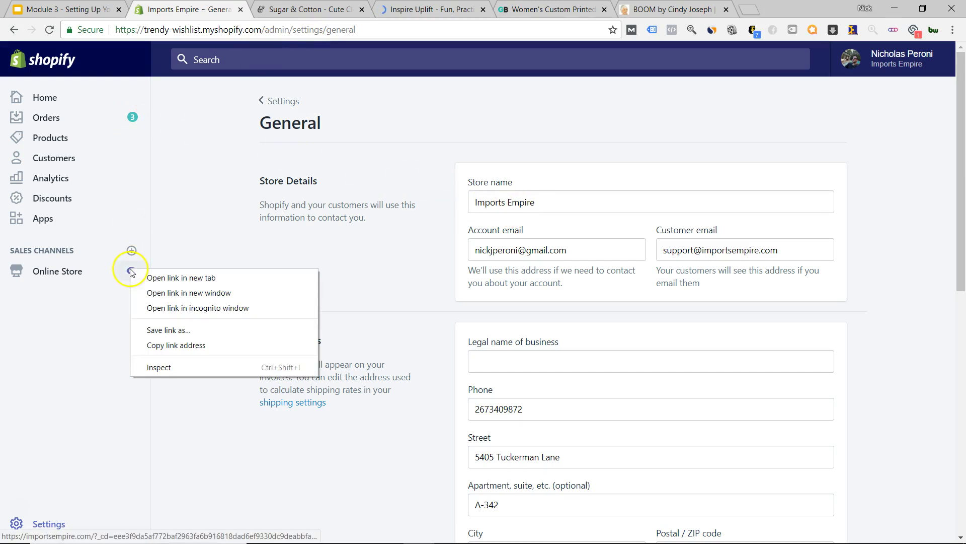
# - View the importsempire.com storefront in a new tab, then open the Online Store Themes page
pyautogui.click(151, 277)
pyautogui.click(280, 9)
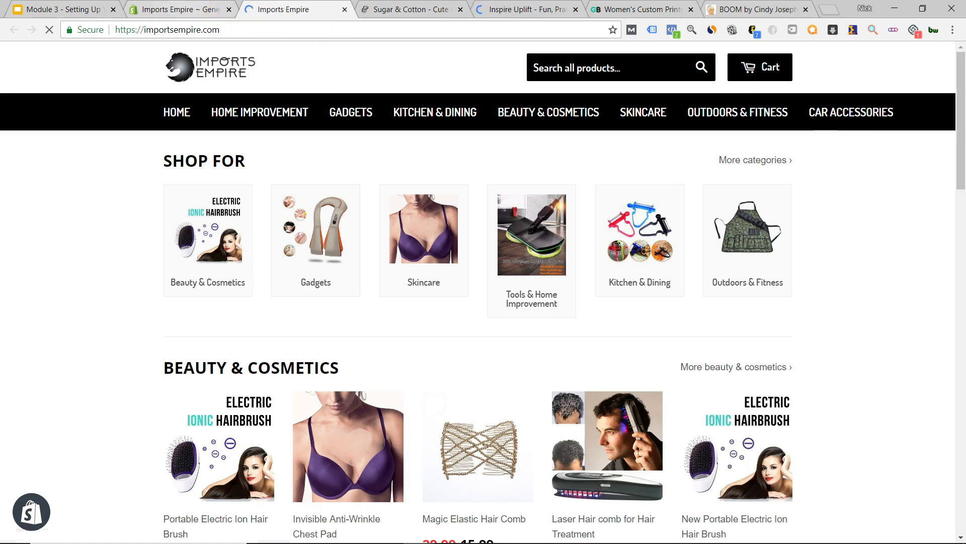
pyautogui.click(191, 10)
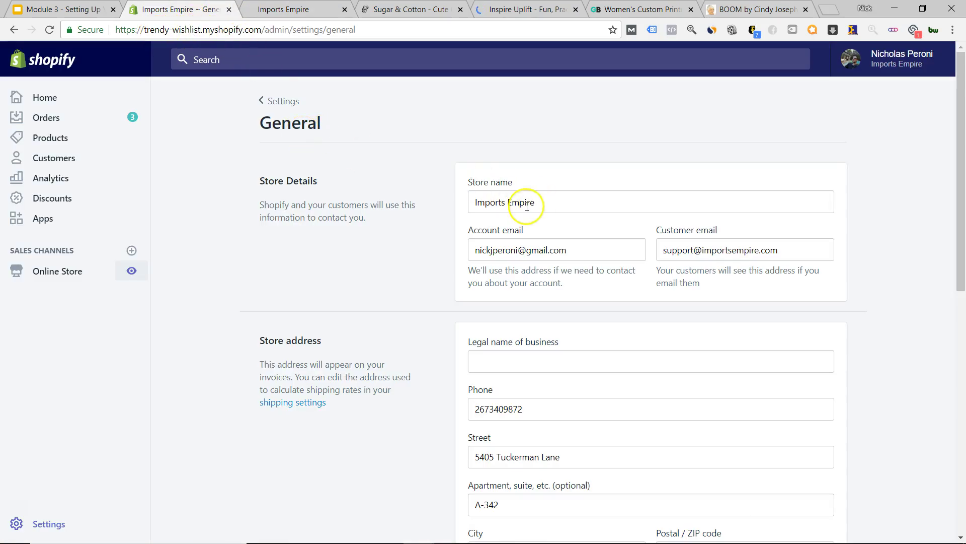
pyautogui.click(66, 276)
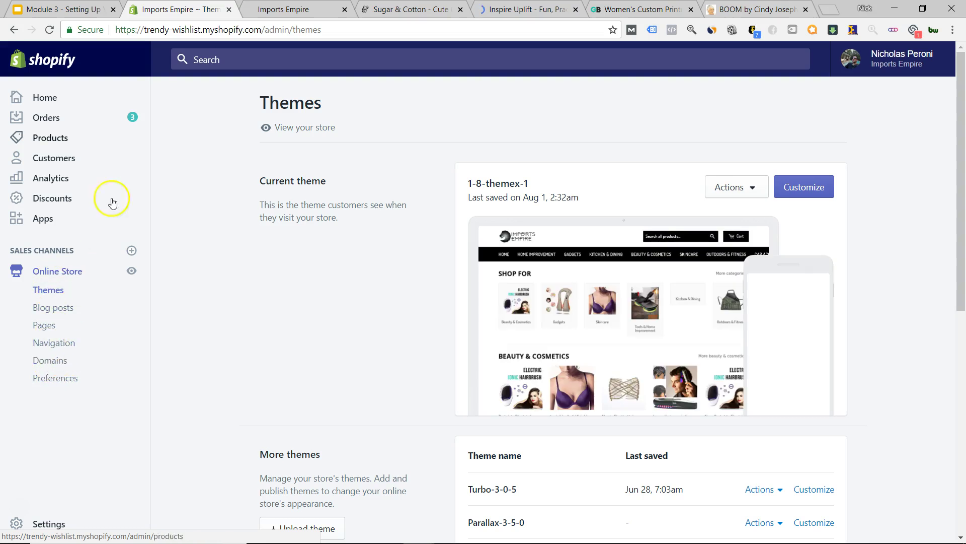
# - Enable redirection of all domains to importsempire.com on the Domains page, then return to Settings
pyautogui.click(281, 9)
pyautogui.click(179, 10)
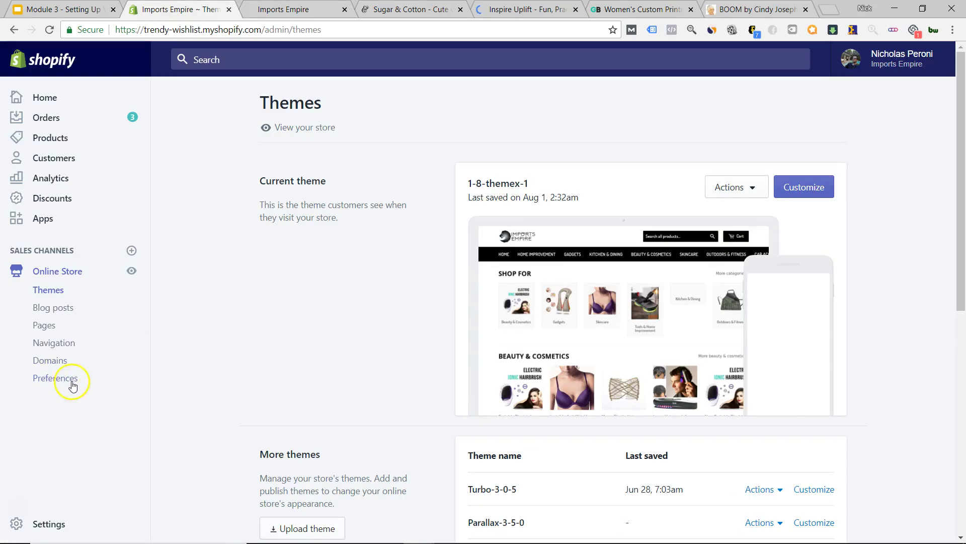
pyautogui.click(80, 364)
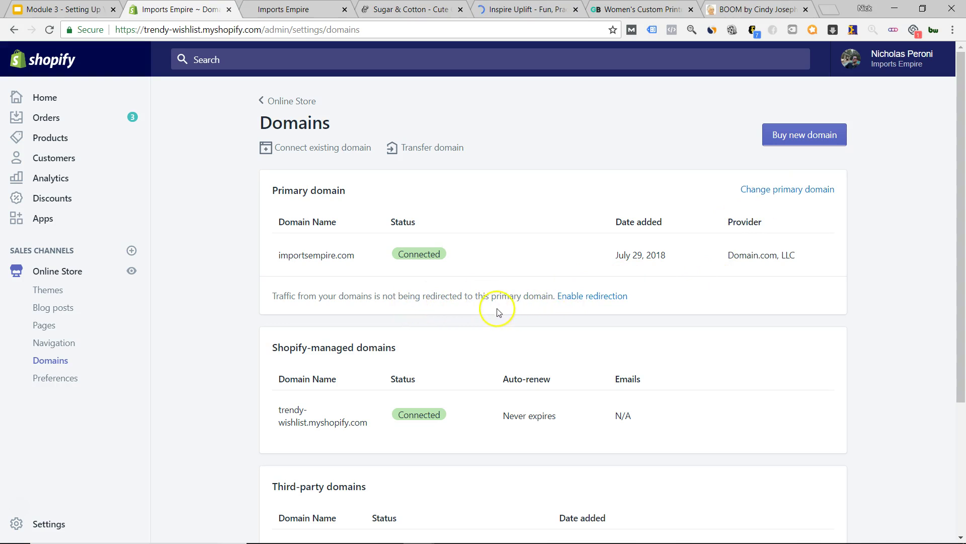
pyautogui.click(584, 302)
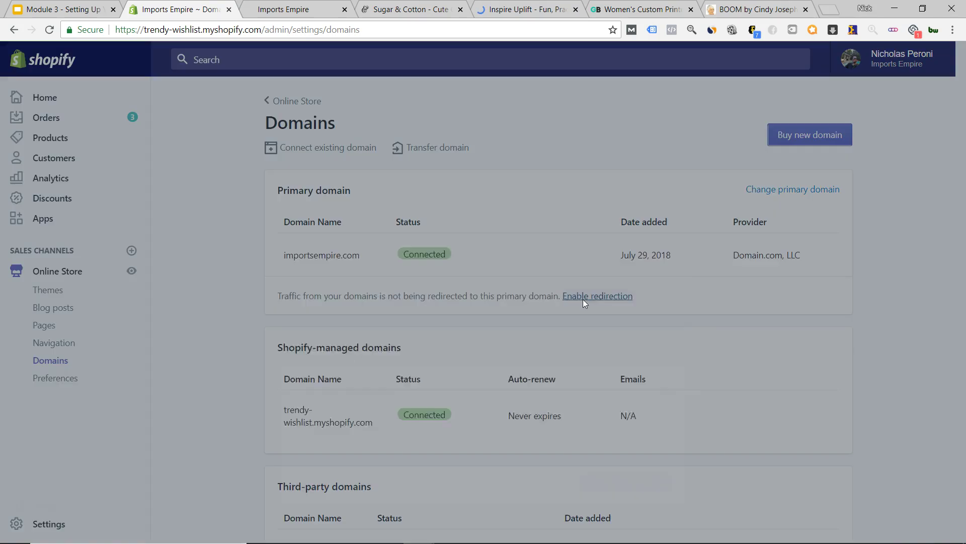
pyautogui.click(618, 358)
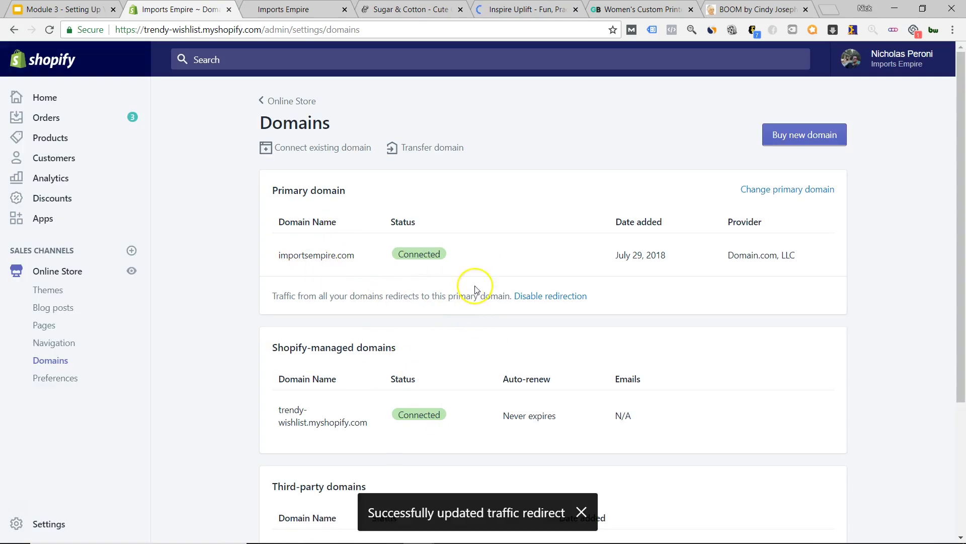
pyautogui.click(35, 529)
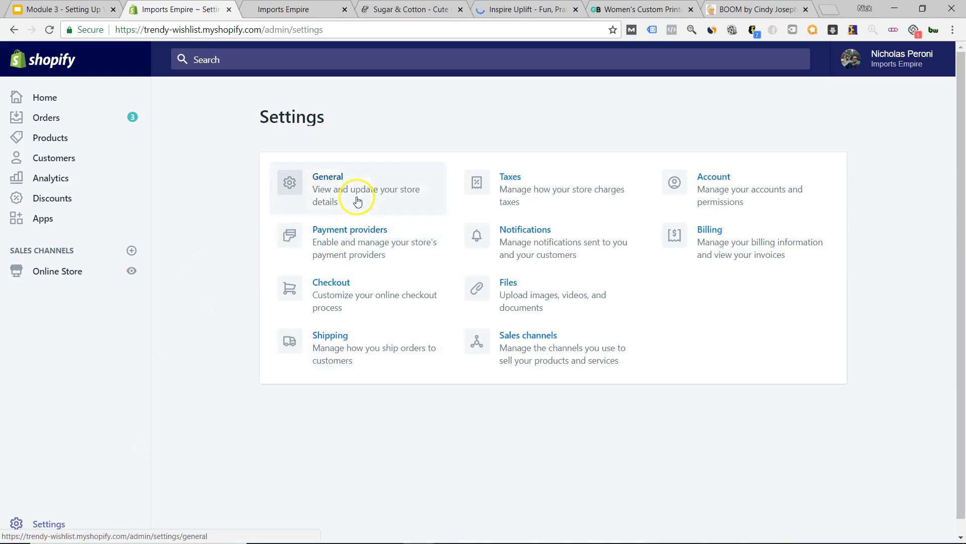
# - Open the general store details and review the Store currency choices
pyautogui.click(358, 202)
pyautogui.scroll(-10, 242, 232)
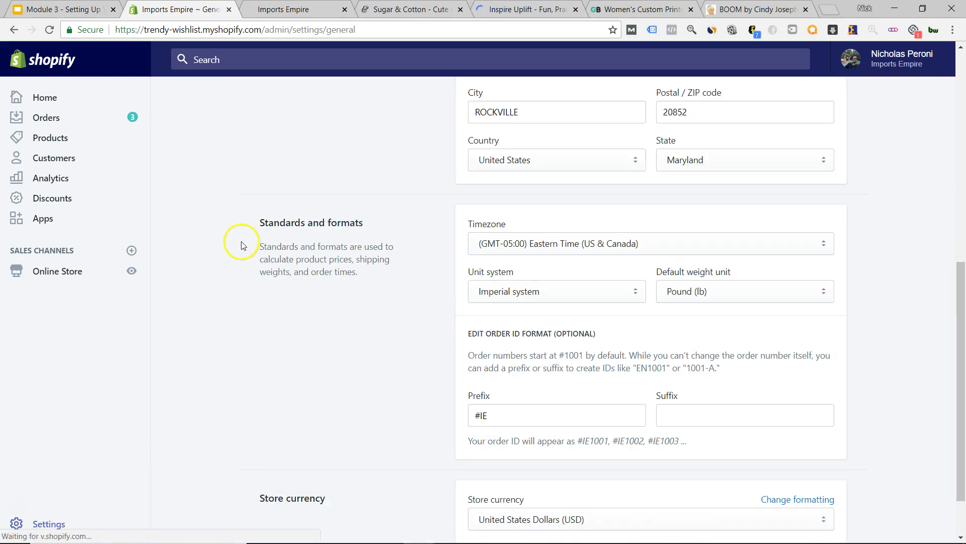
pyautogui.click(548, 451)
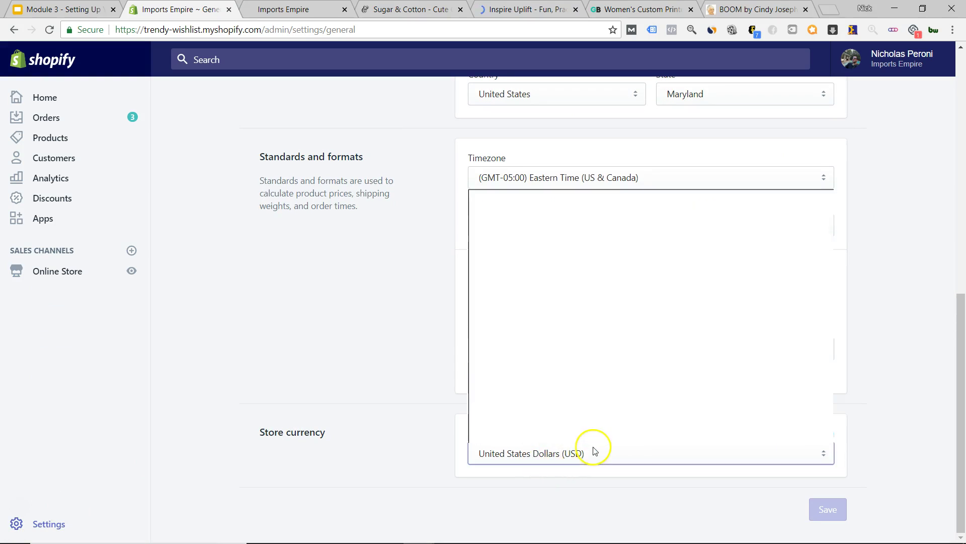
pyautogui.click(399, 324)
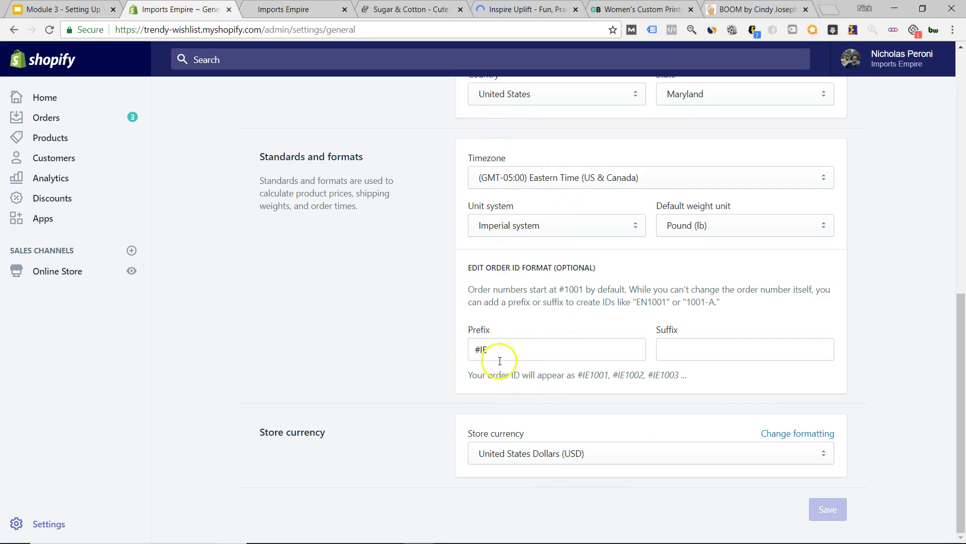
# - Inspect the IE order ID prefix, then return to the Settings overview
pyautogui.moveTo(492, 350); pyautogui.dragTo(482, 351)
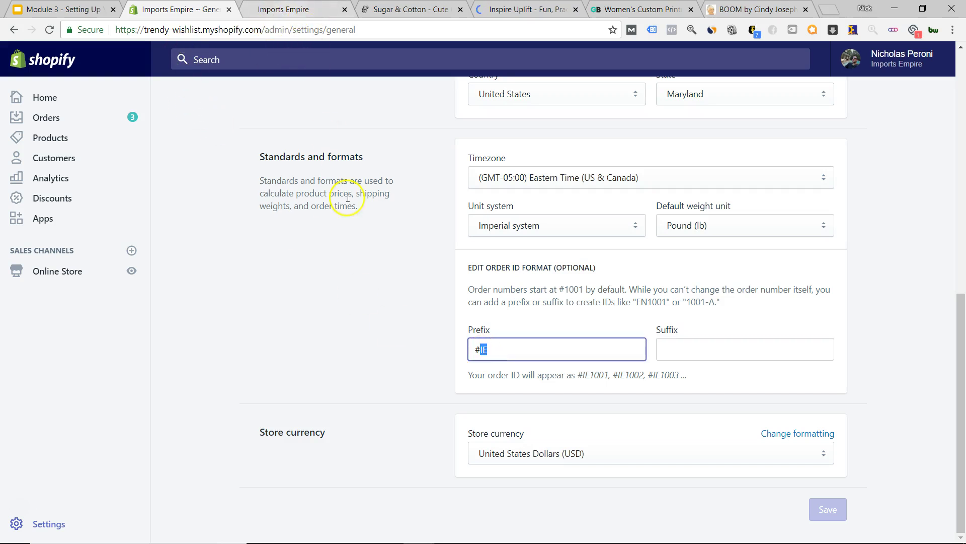
pyautogui.click(374, 351)
pyautogui.click(53, 523)
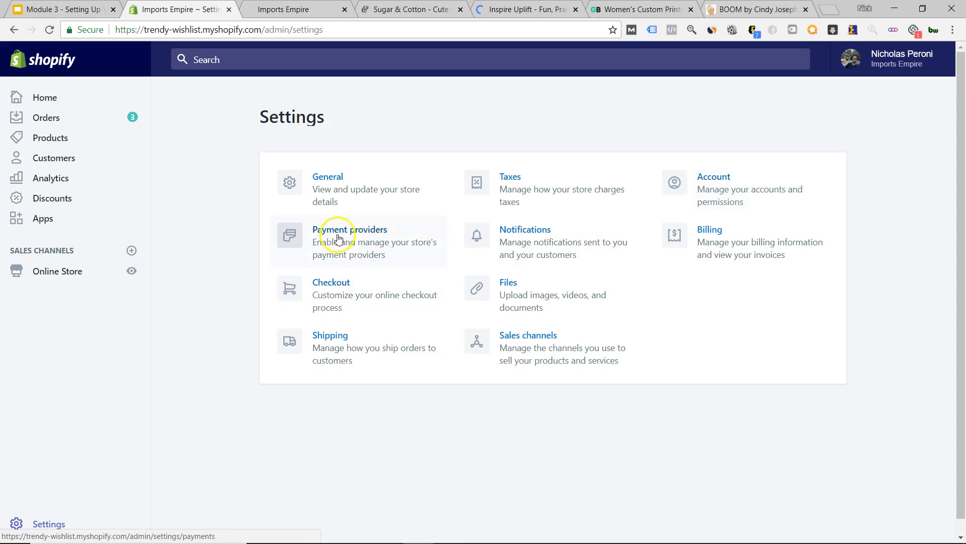
# - Open Payment providers to see Stripe and PayPal Express Checkout
pyautogui.click(353, 245)
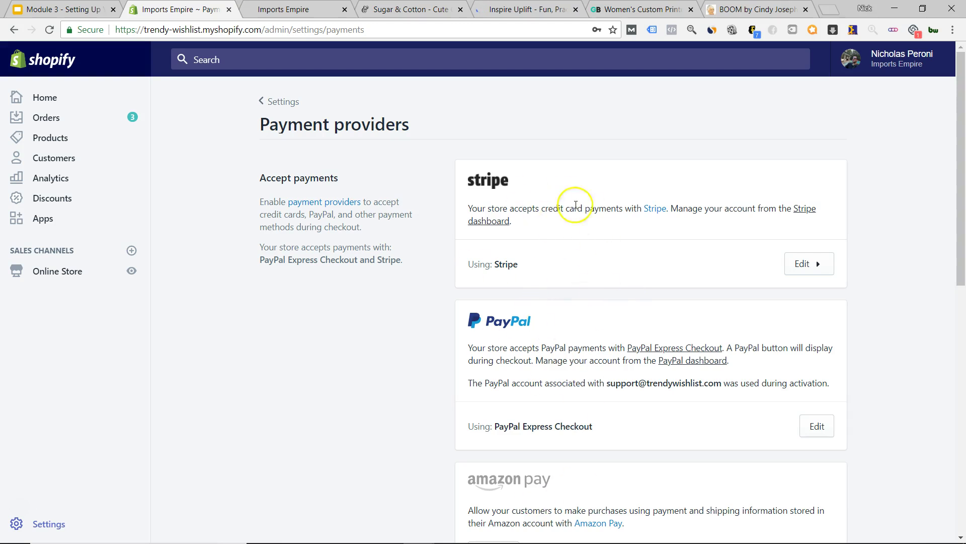
pyautogui.scroll(-8, 427, 325)
pyautogui.scroll(-3, 416, 270)
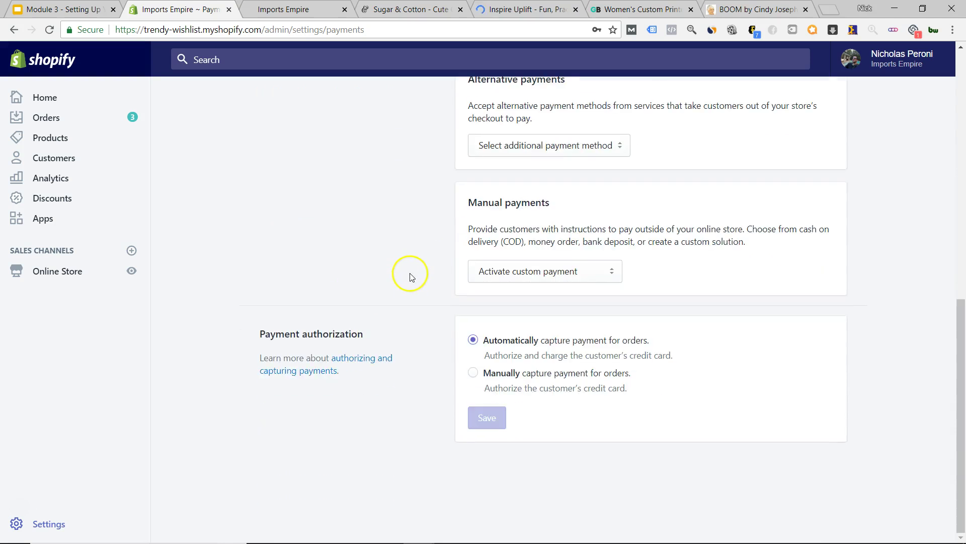
pyautogui.scroll(3, 412, 280)
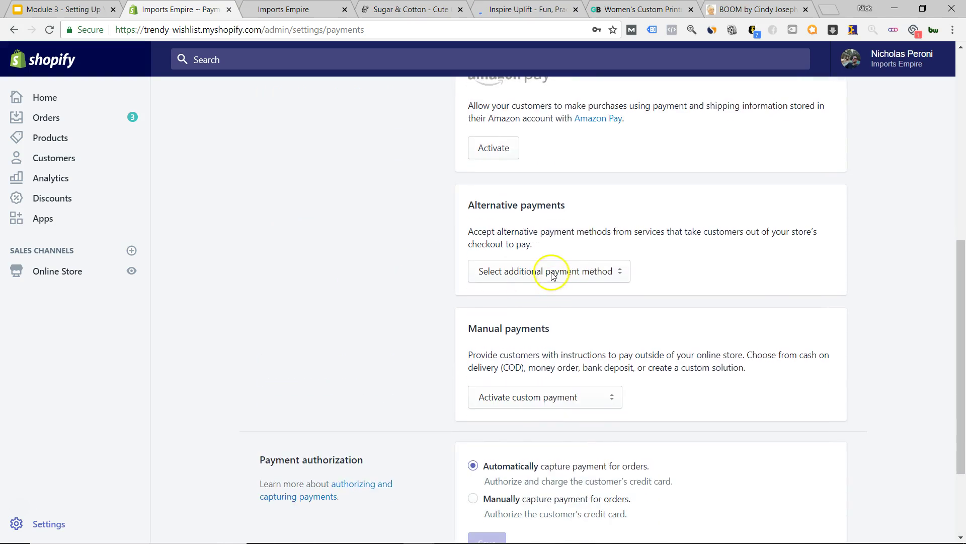
pyautogui.click(547, 275)
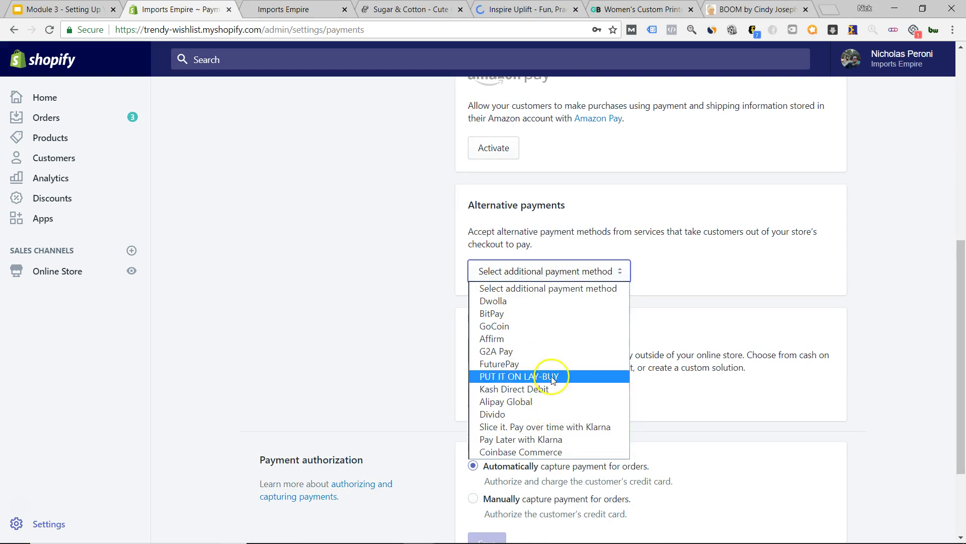
pyautogui.click(388, 327)
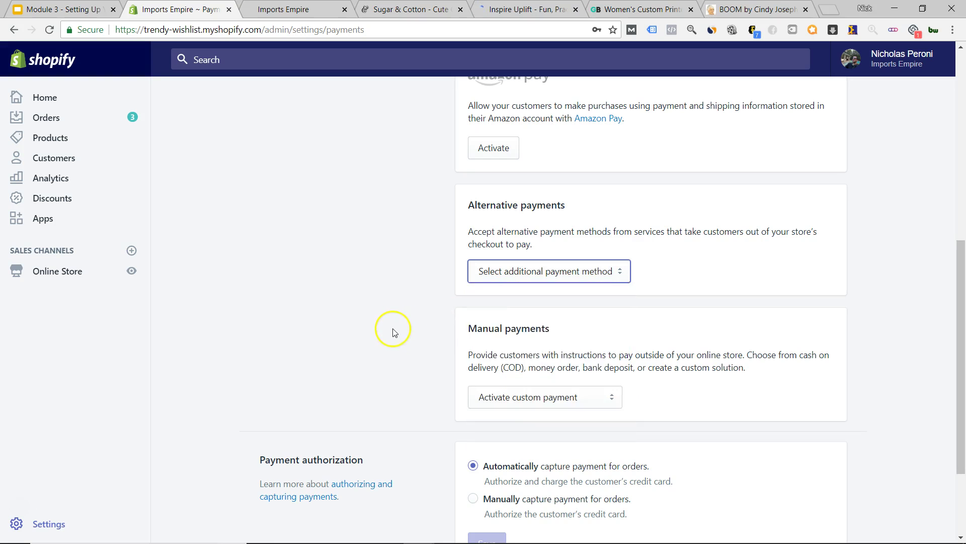
pyautogui.scroll(1, 486, 331)
pyautogui.scroll(3, 491, 330)
pyautogui.scroll(-6, 503, 324)
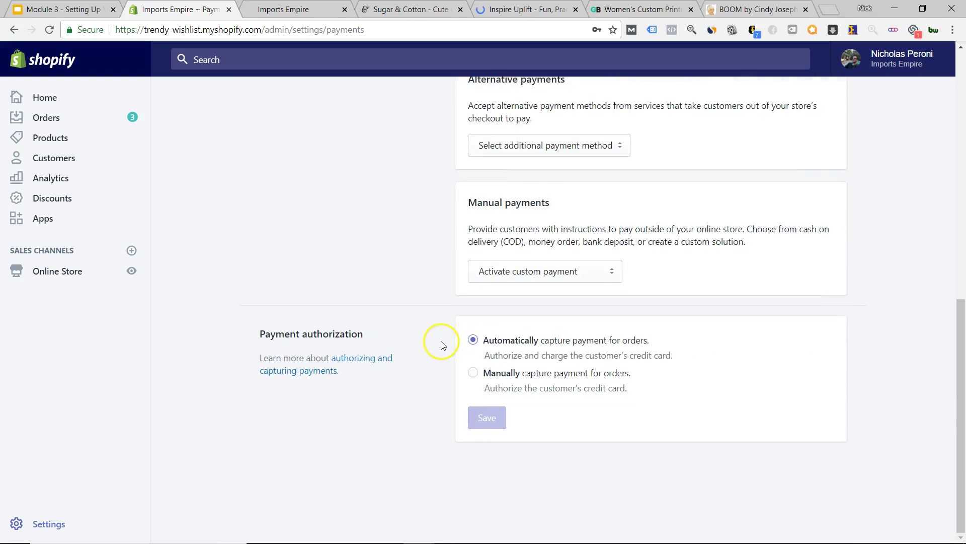
pyautogui.click(535, 279)
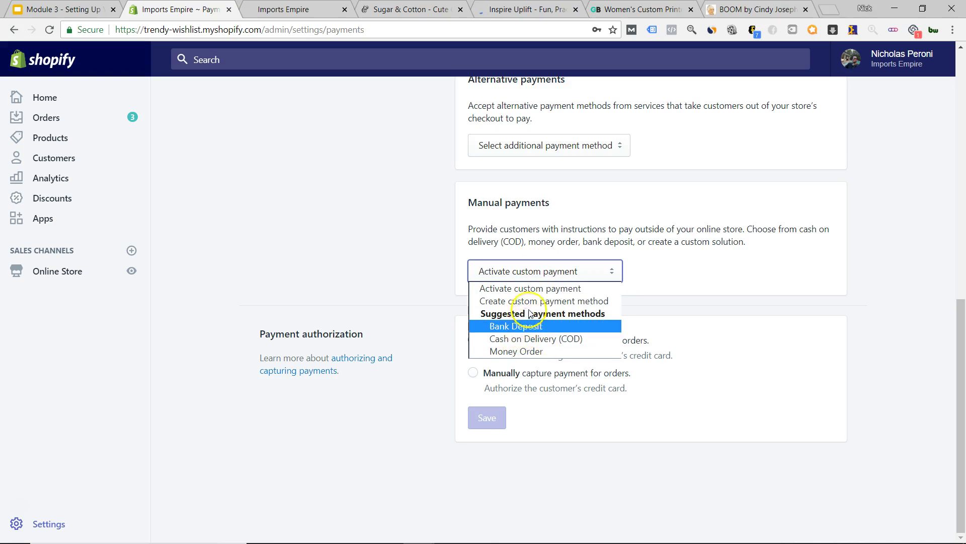
pyautogui.click(518, 302)
pyautogui.scroll(-4, 515, 311)
pyautogui.scroll(3, 520, 306)
pyautogui.scroll(-3, 780, 356)
pyautogui.scroll(6, 370, 333)
pyautogui.scroll(9, 447, 324)
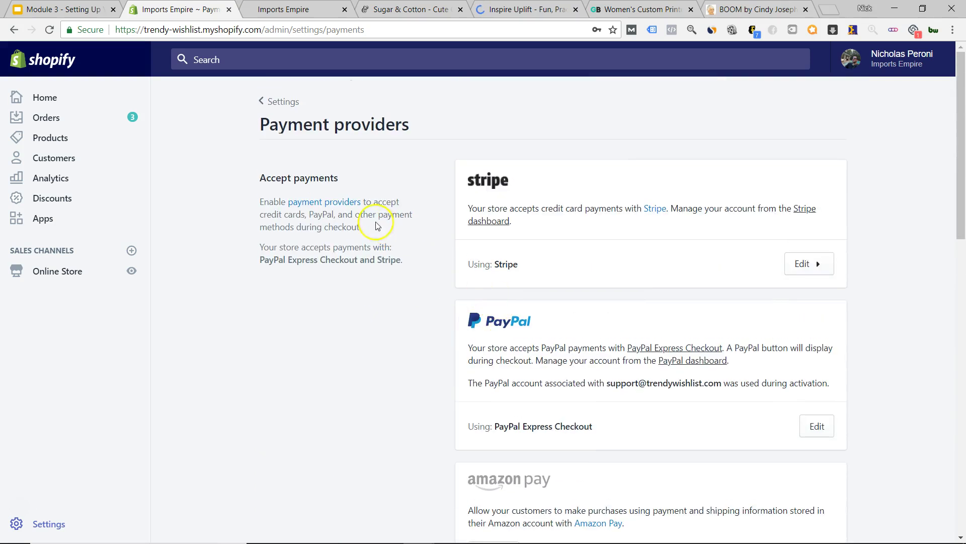
# - Use the '< Settings' back link to leave Payment providers
pyautogui.click(264, 102)
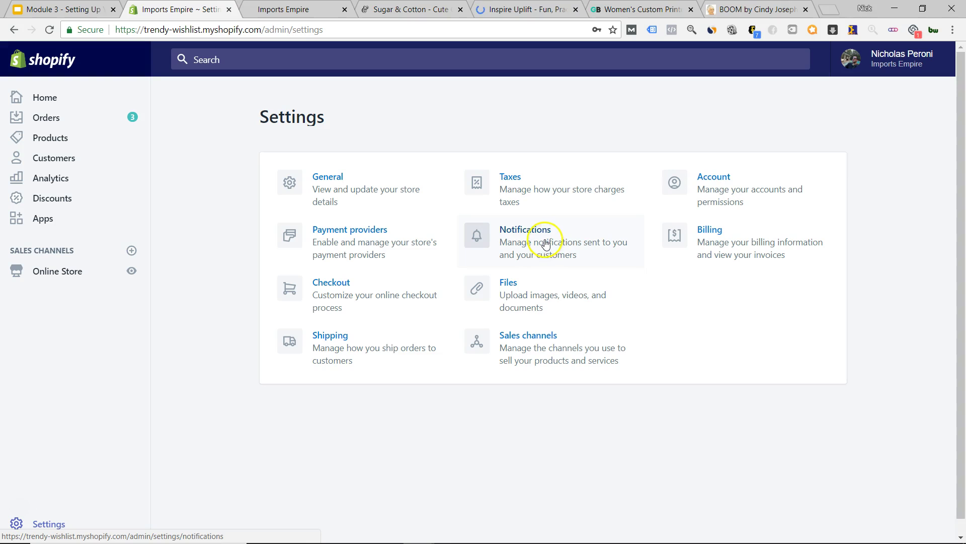
# - Open Notifications > Order confirmation and look through its HTML email body
pyautogui.click(545, 244)
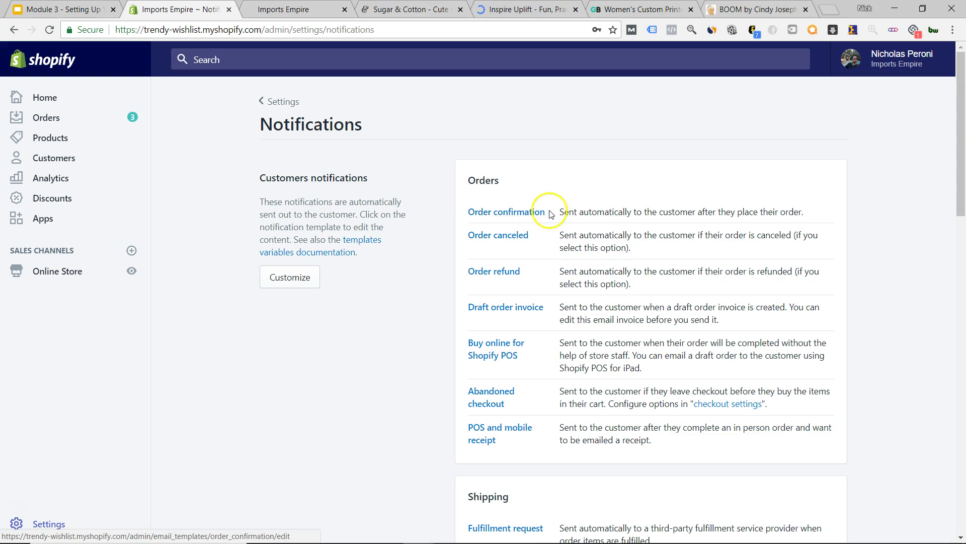
pyautogui.click(539, 214)
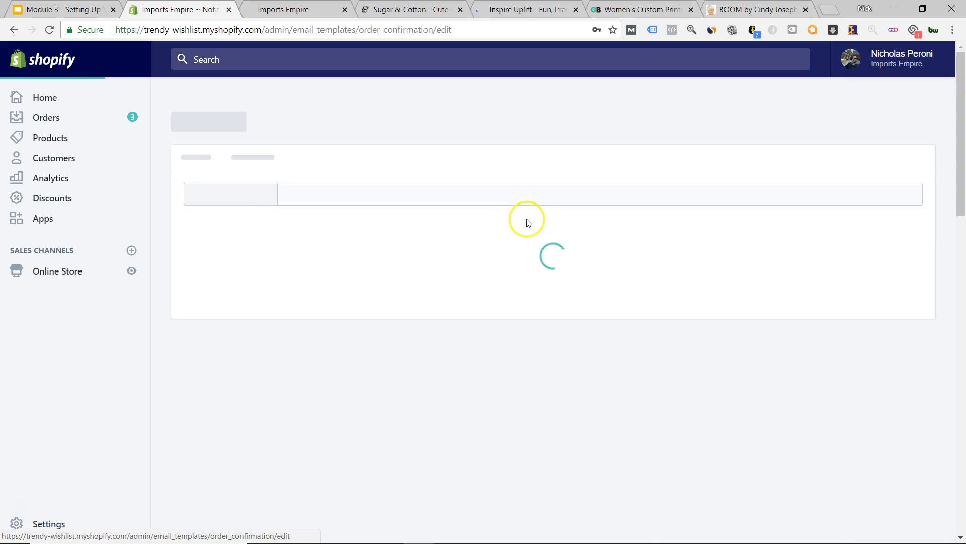
pyautogui.scroll(-20, 391, 271)
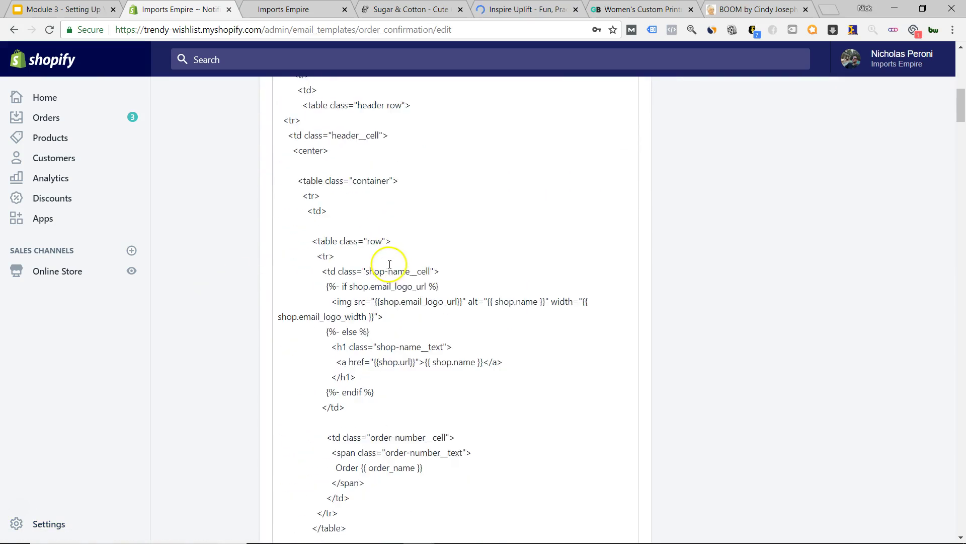
pyautogui.scroll(-20, 393, 274)
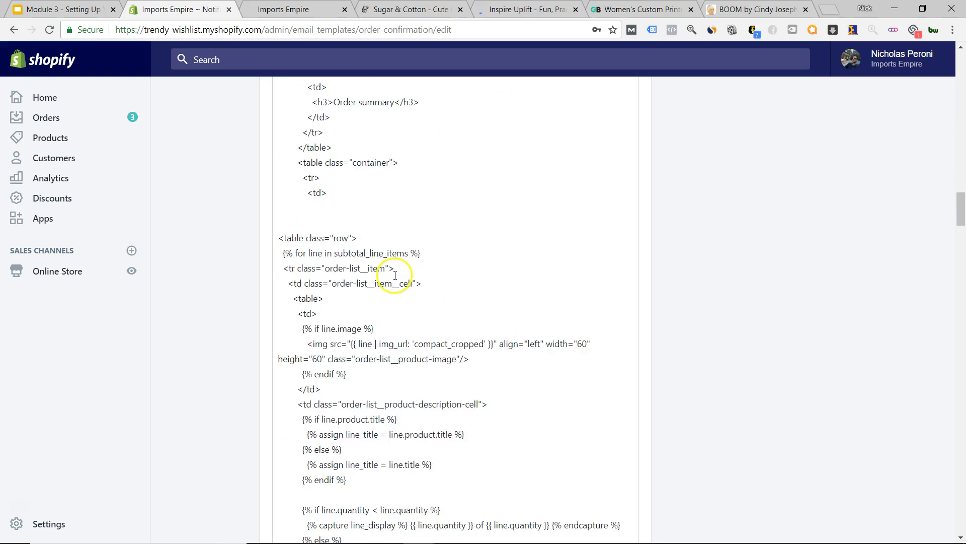
pyautogui.scroll(-20, 395, 275)
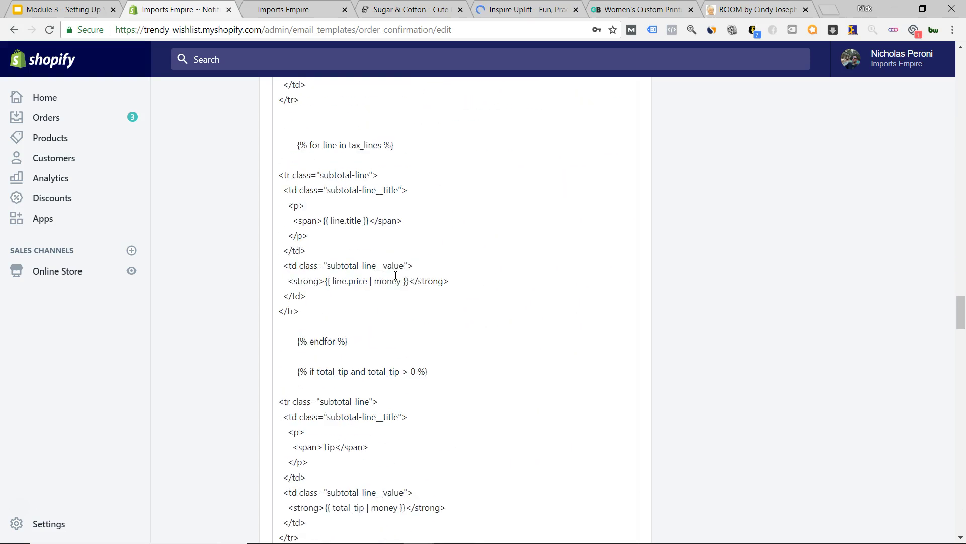
pyautogui.scroll(-20, 410, 302)
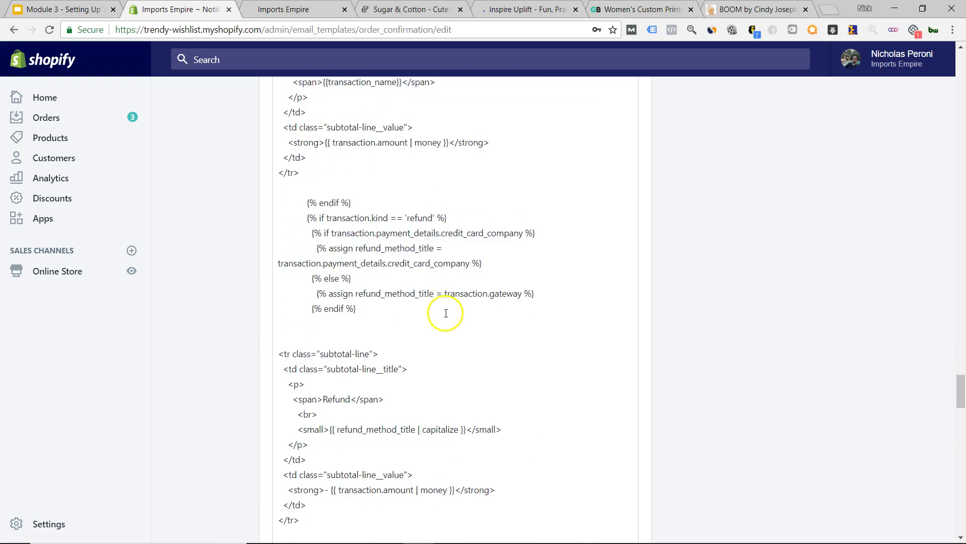
pyautogui.scroll(-20, 444, 313)
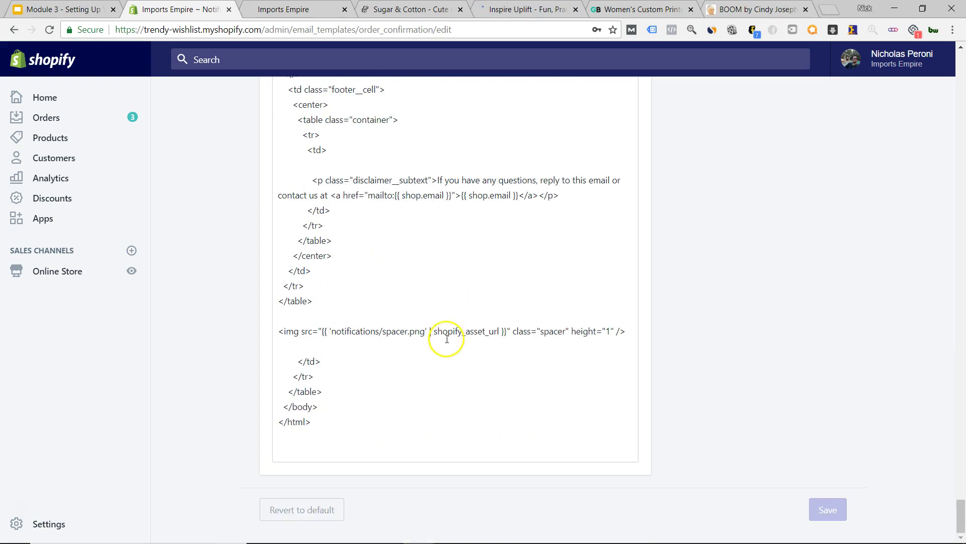
pyautogui.scroll(5, 447, 338)
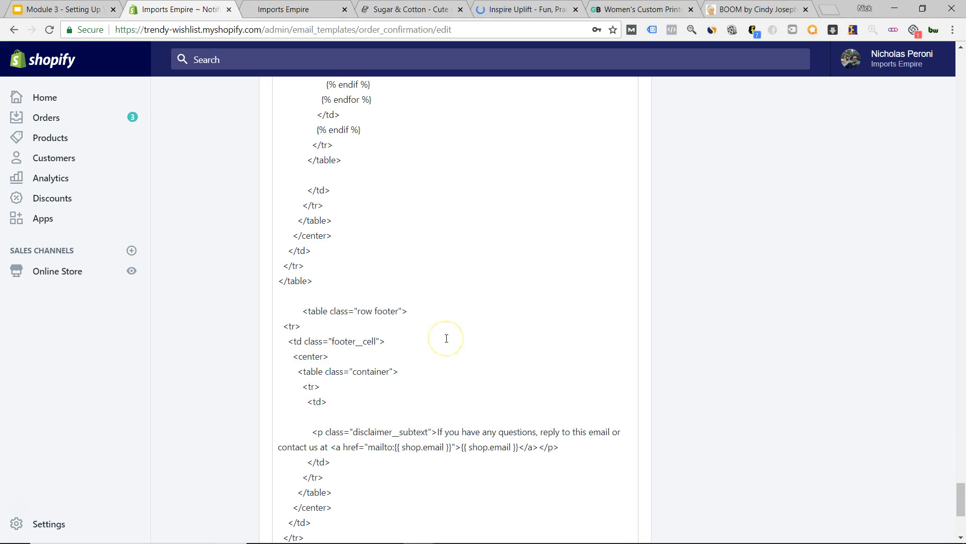
pyautogui.scroll(5, 447, 338)
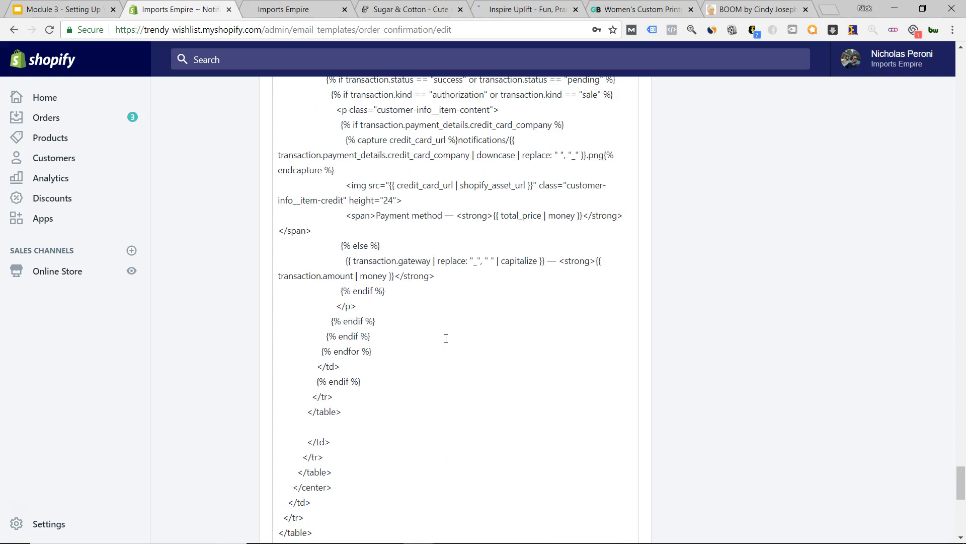
pyautogui.scroll(4, 446, 338)
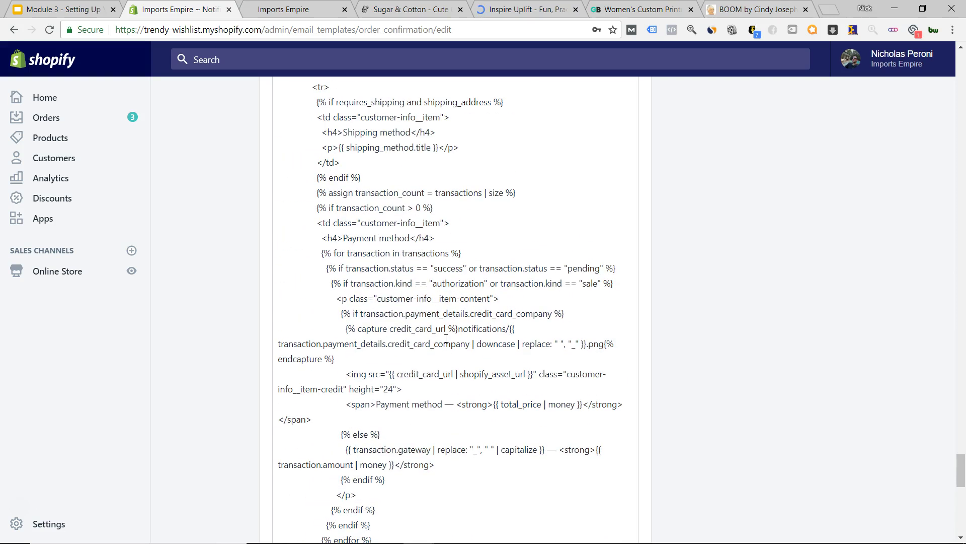
pyautogui.scroll(20, 446, 338)
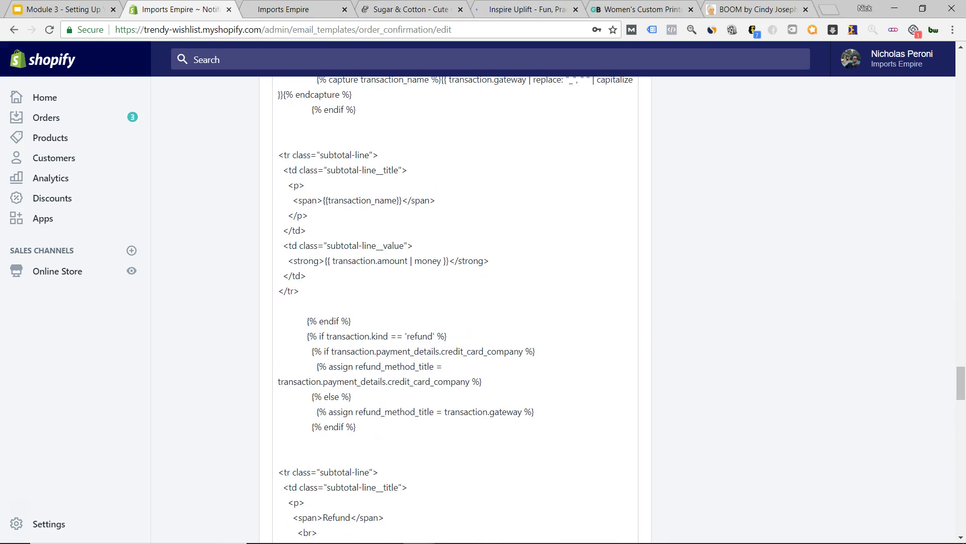
pyautogui.moveTo(957, 396); pyautogui.dragTo(959, 87)
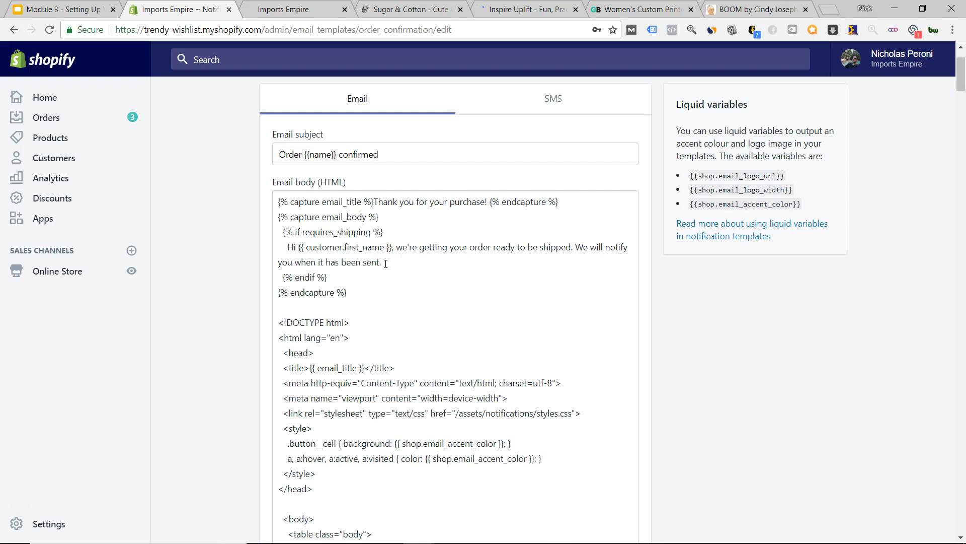
# - Delete 'We will notify you when it has been sent.' from the email body, then head to Settings
pyautogui.moveTo(385, 263); pyautogui.dragTo(577, 250)
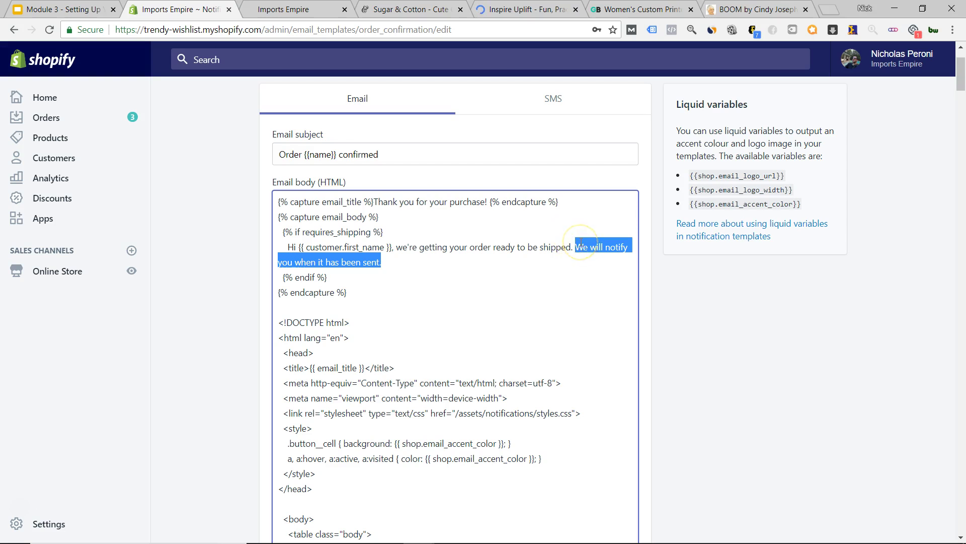
pyautogui.press('BackSpace')
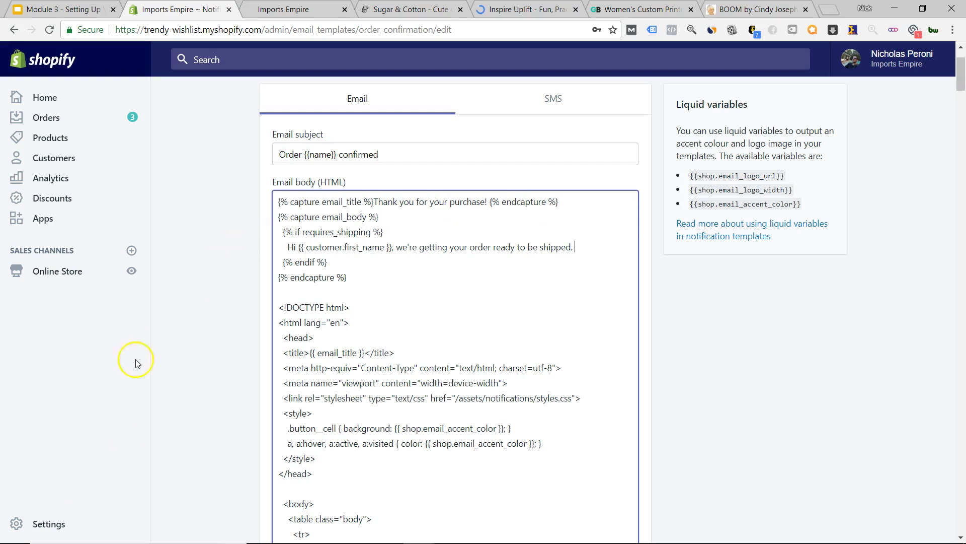
pyautogui.click(48, 529)
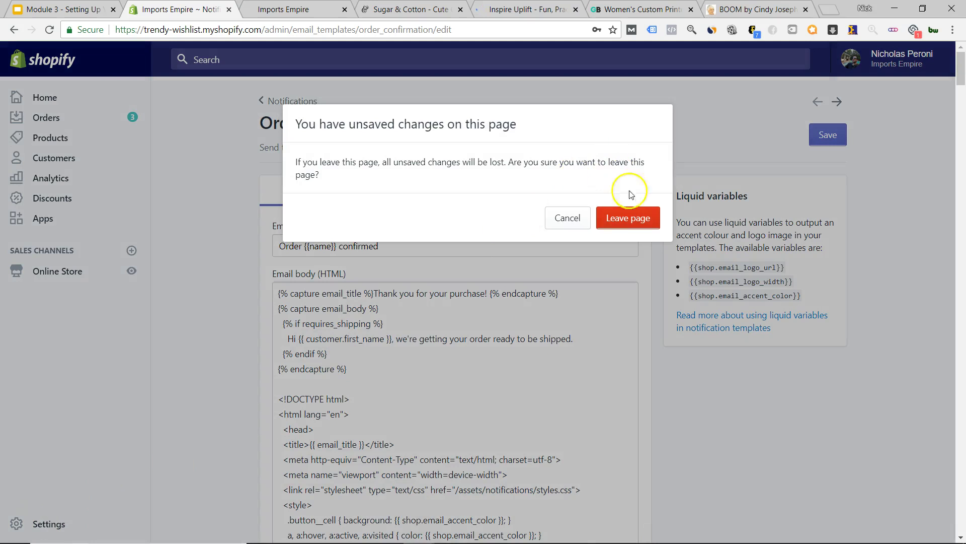
# - Leave the page without saving the template edit, then open Checkout settings
pyautogui.click(634, 218)
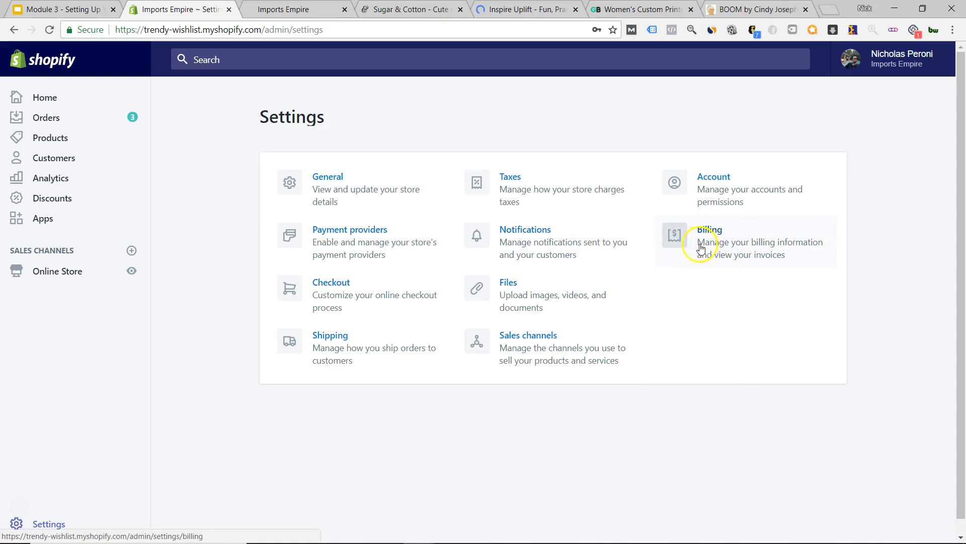
pyautogui.click(371, 299)
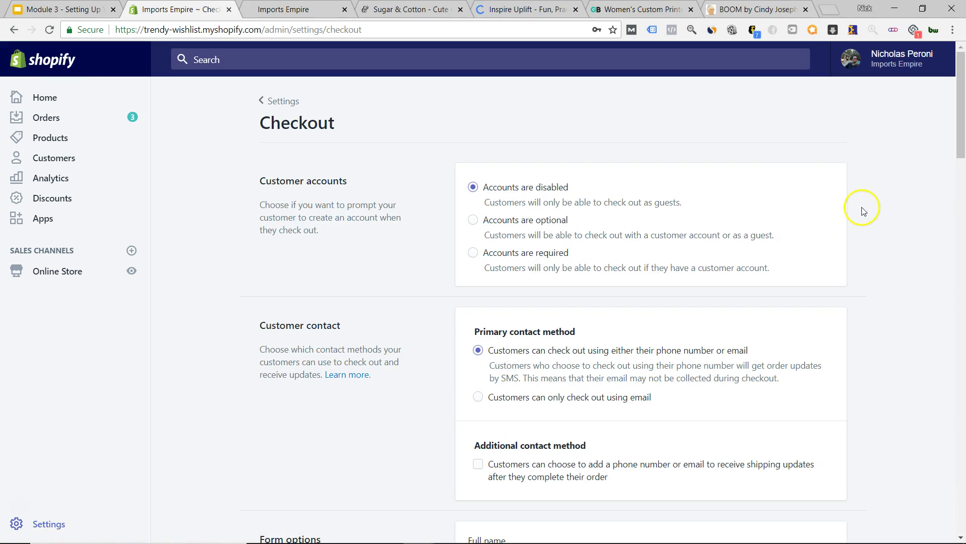
pyautogui.scroll(-5, 863, 204)
pyautogui.scroll(1, 483, 190)
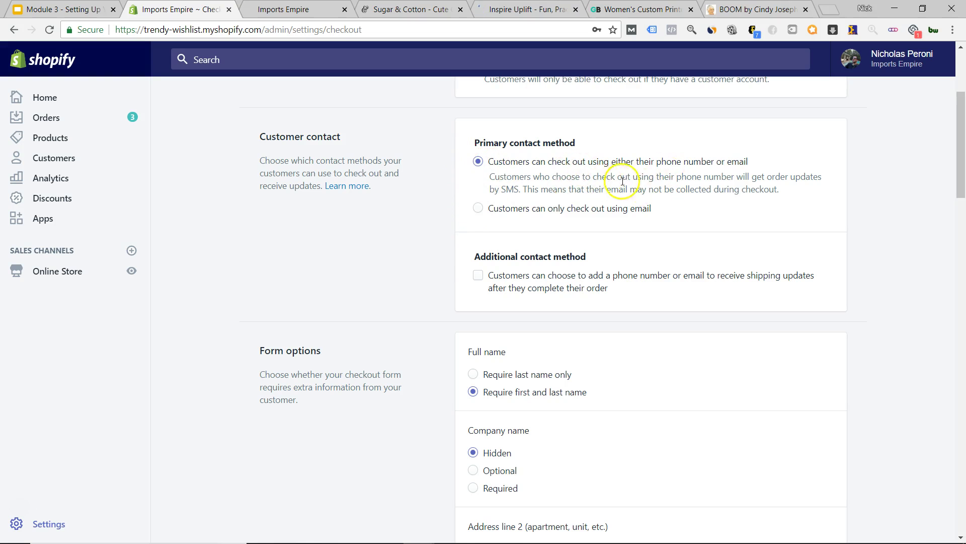
pyautogui.scroll(-4, 419, 172)
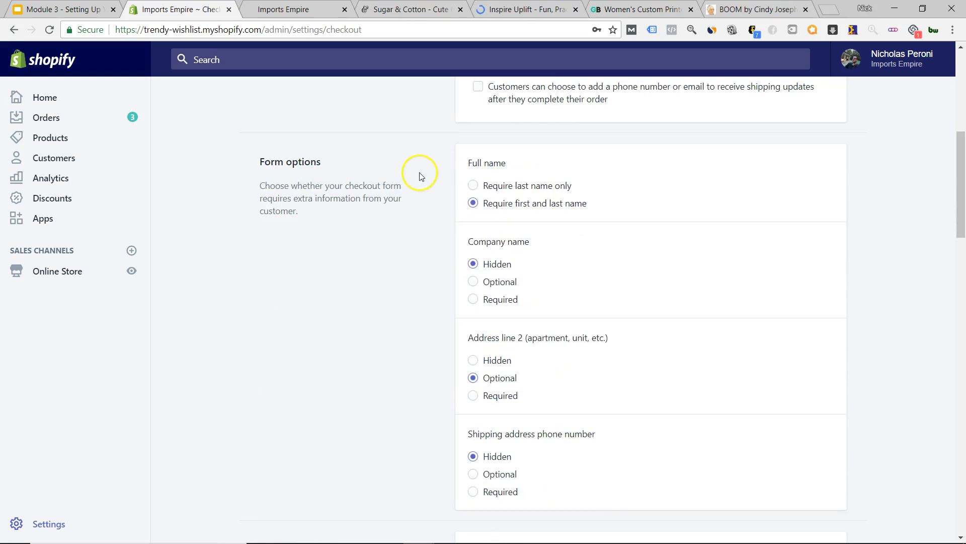
pyautogui.scroll(-1, 453, 166)
pyautogui.scroll(-1, 431, 180)
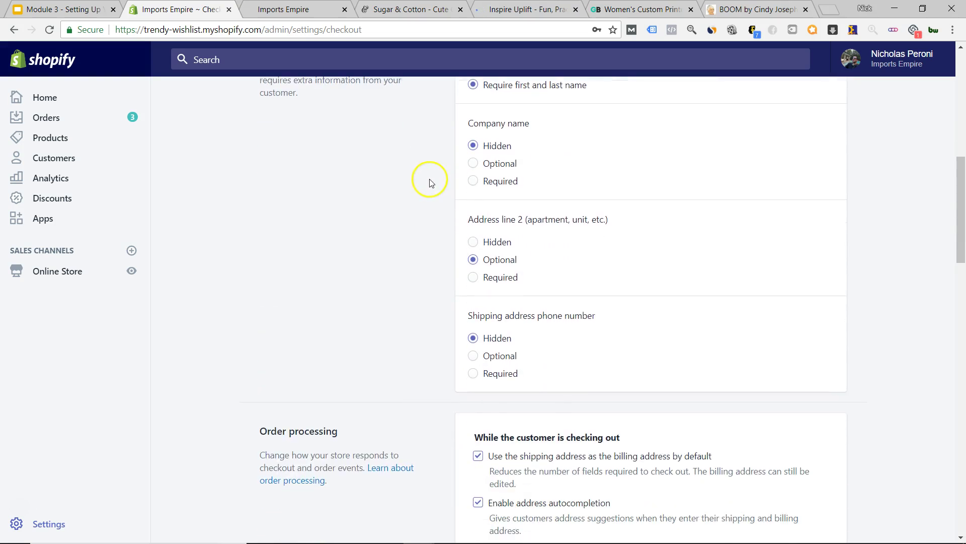
pyautogui.scroll(-2, 514, 237)
pyautogui.scroll(-4, 464, 231)
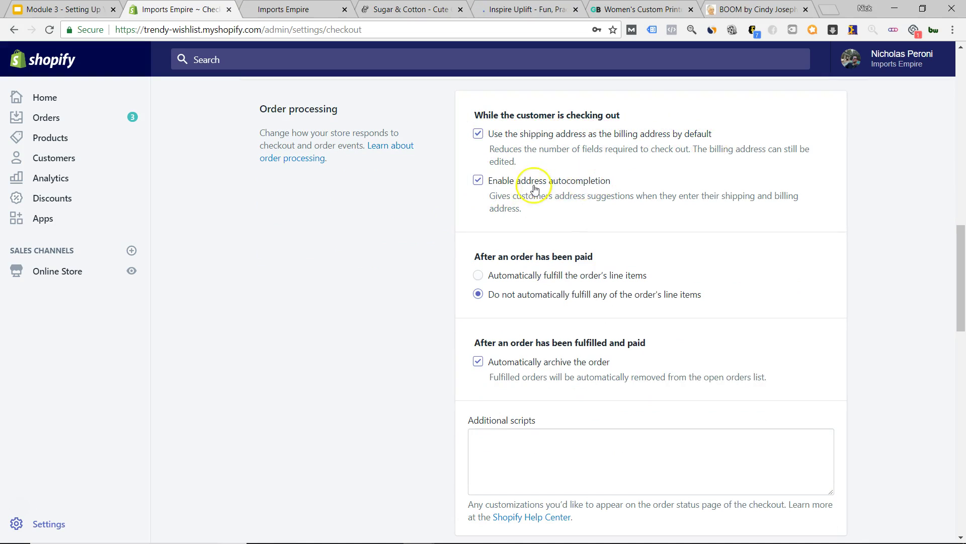
pyautogui.scroll(-3, 438, 188)
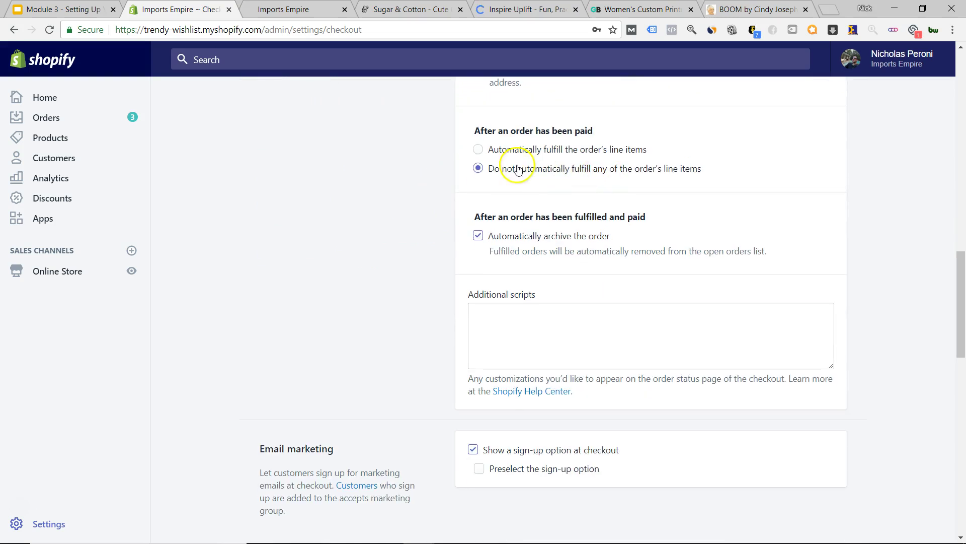
pyautogui.scroll(-1, 423, 216)
pyautogui.scroll(-1, 423, 216)
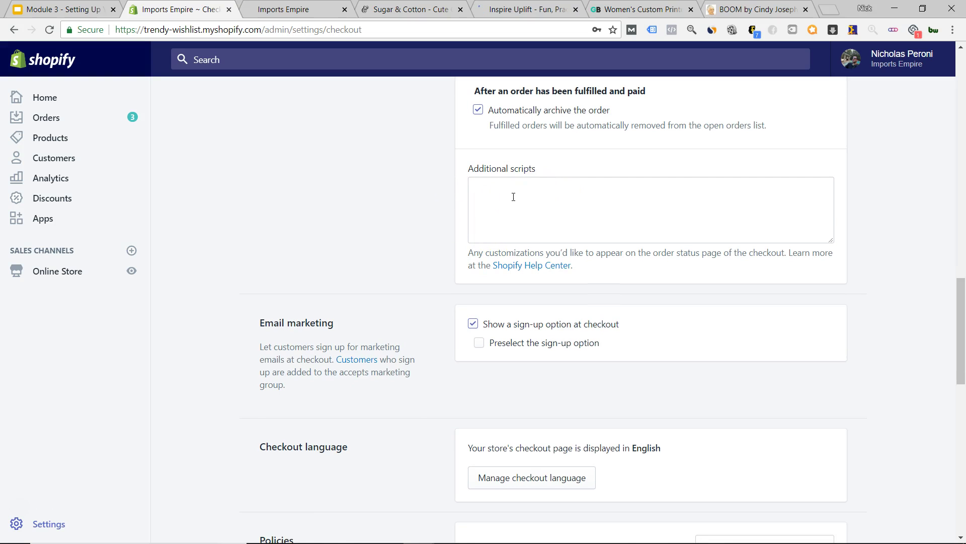
pyautogui.scroll(-1, 402, 206)
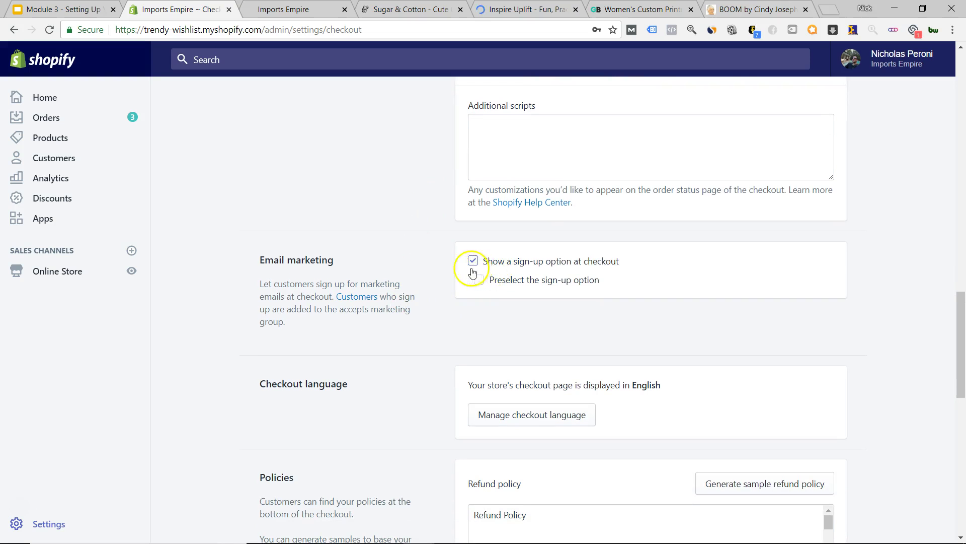
pyautogui.scroll(-3, 443, 275)
pyautogui.scroll(3, 446, 277)
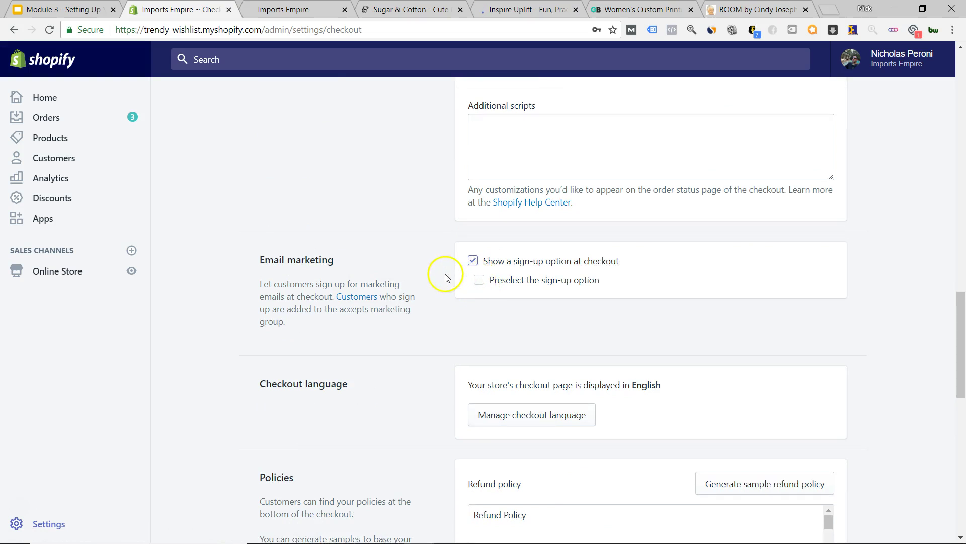
pyautogui.click(478, 283)
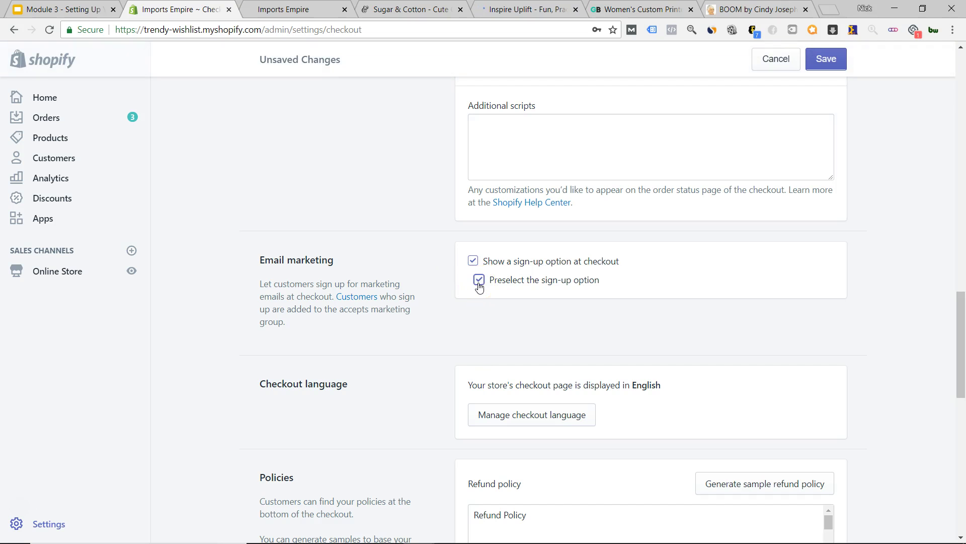
pyautogui.click(479, 282)
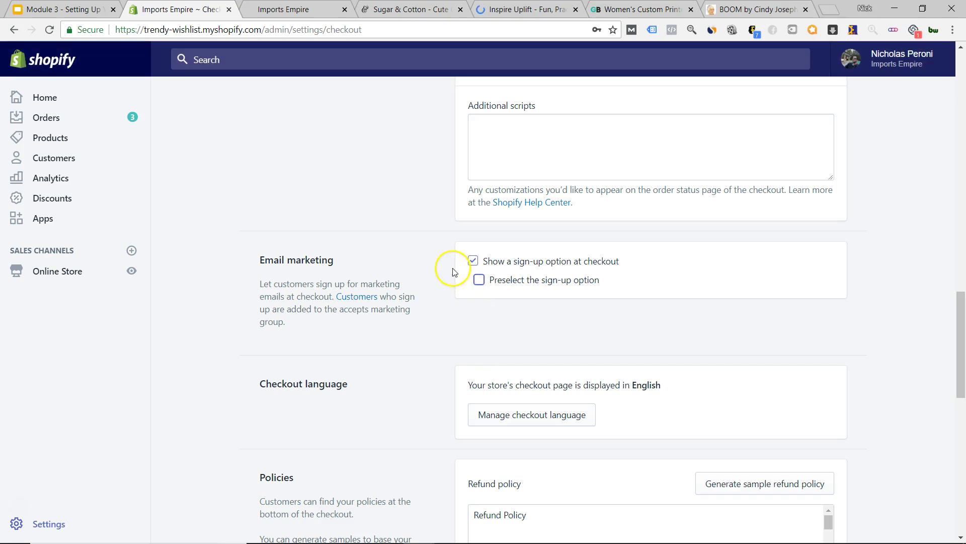
pyautogui.scroll(-5, 427, 285)
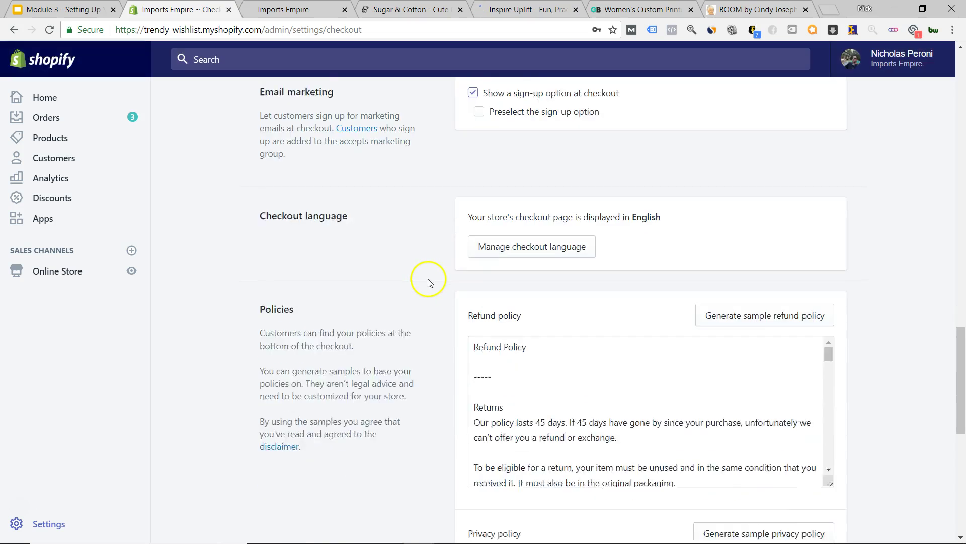
pyautogui.scroll(-1, 426, 256)
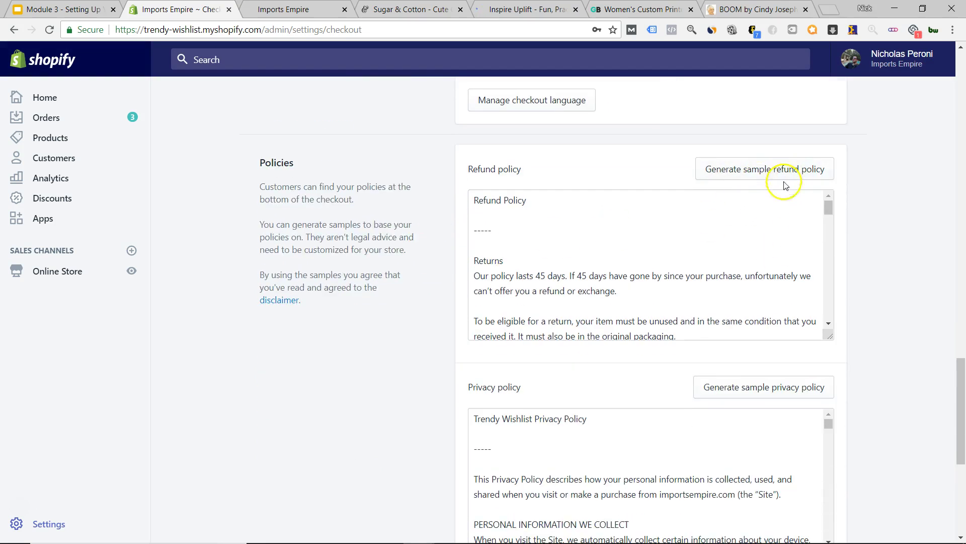
pyautogui.scroll(-6, 765, 369)
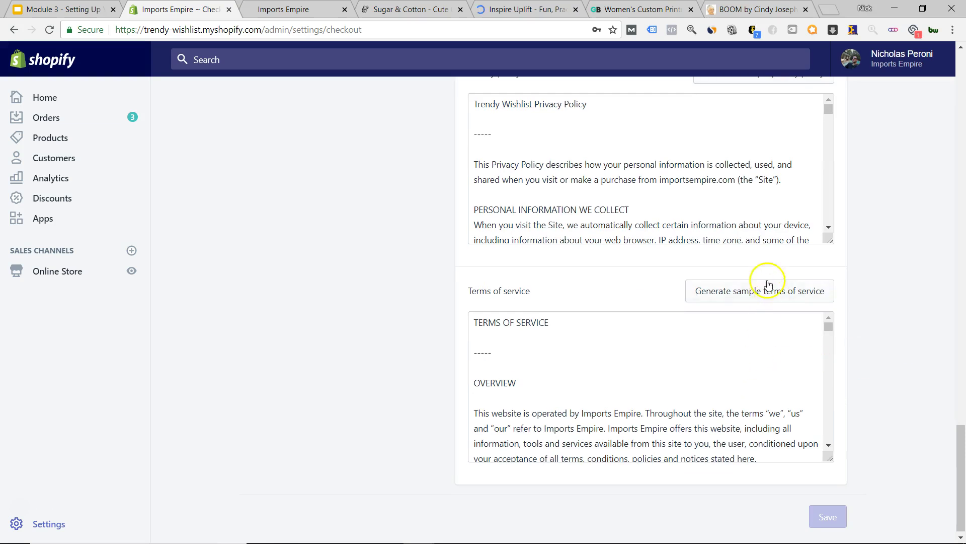
pyautogui.scroll(6, 816, 287)
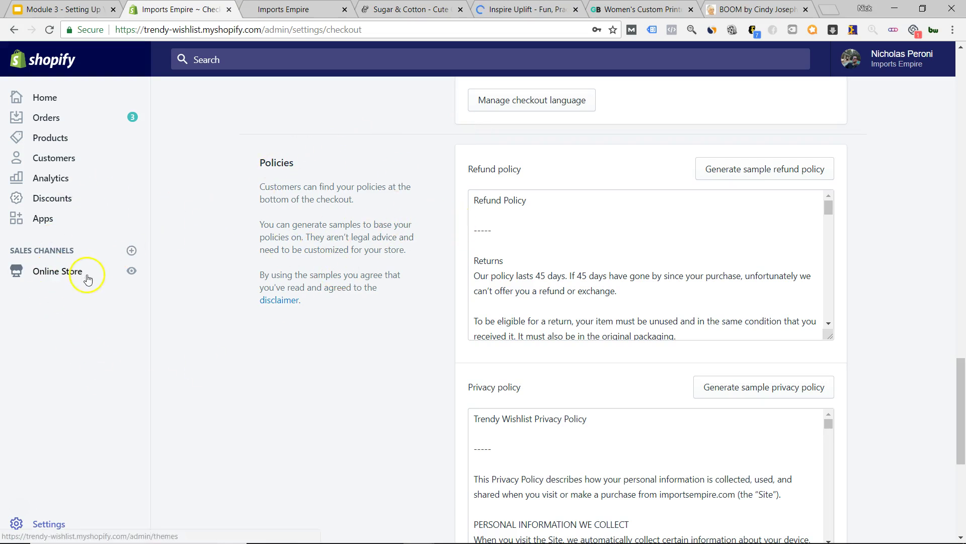
pyautogui.scroll(2, 302, 237)
pyautogui.scroll(-4, 565, 227)
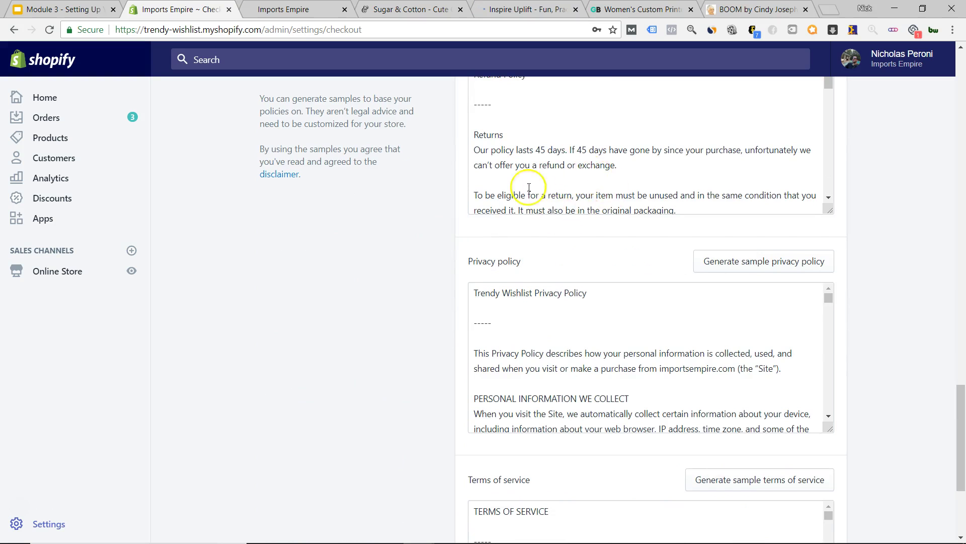
pyautogui.scroll(-5, 559, 185)
pyautogui.scroll(-2, 375, 285)
pyautogui.scroll(-2, 375, 285)
pyautogui.scroll(-5, 546, 172)
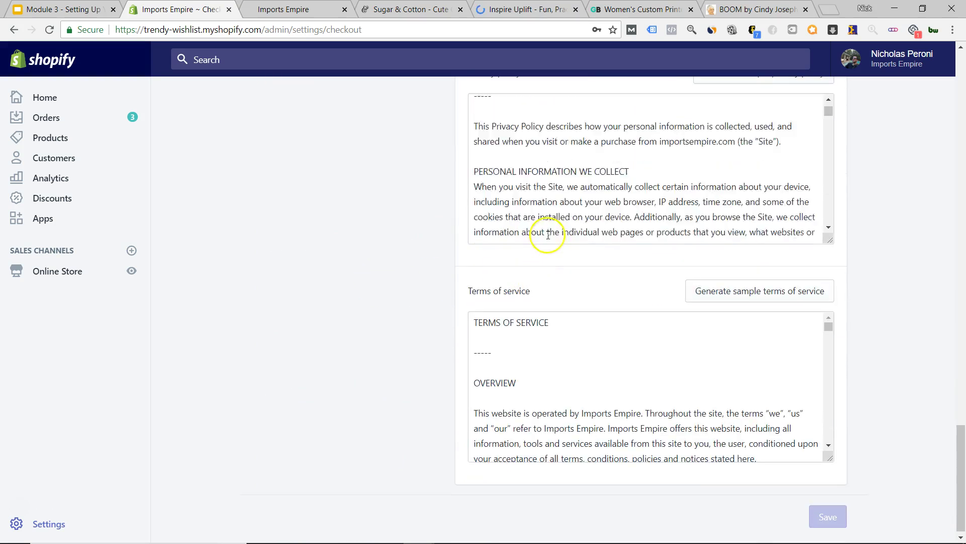
pyautogui.scroll(-3, 565, 374)
pyautogui.scroll(8, 297, 346)
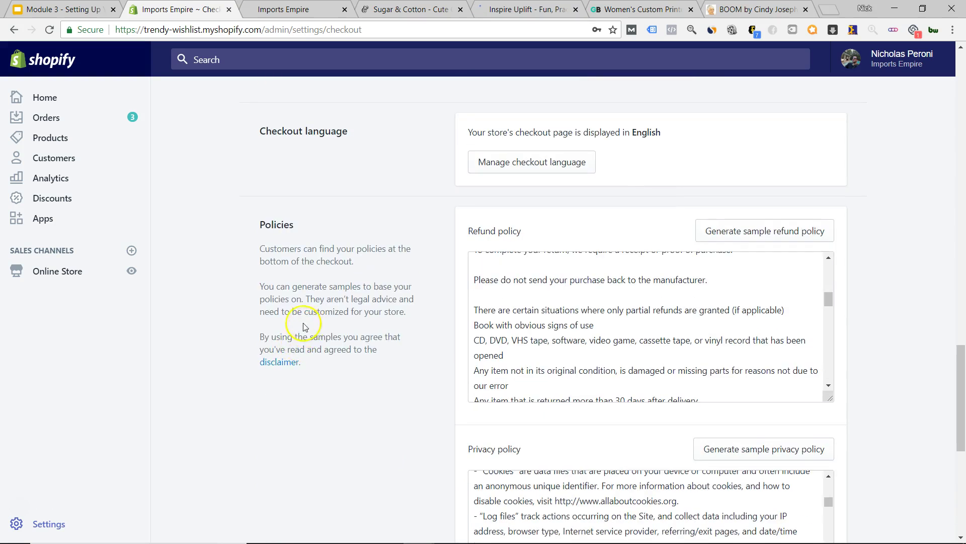
pyautogui.scroll(-1, 297, 348)
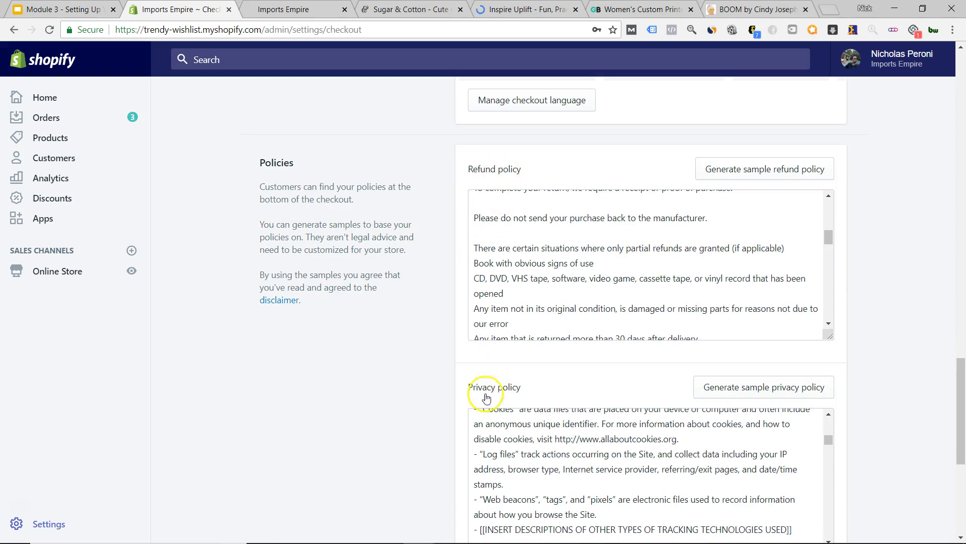
pyautogui.rightClick(55, 530)
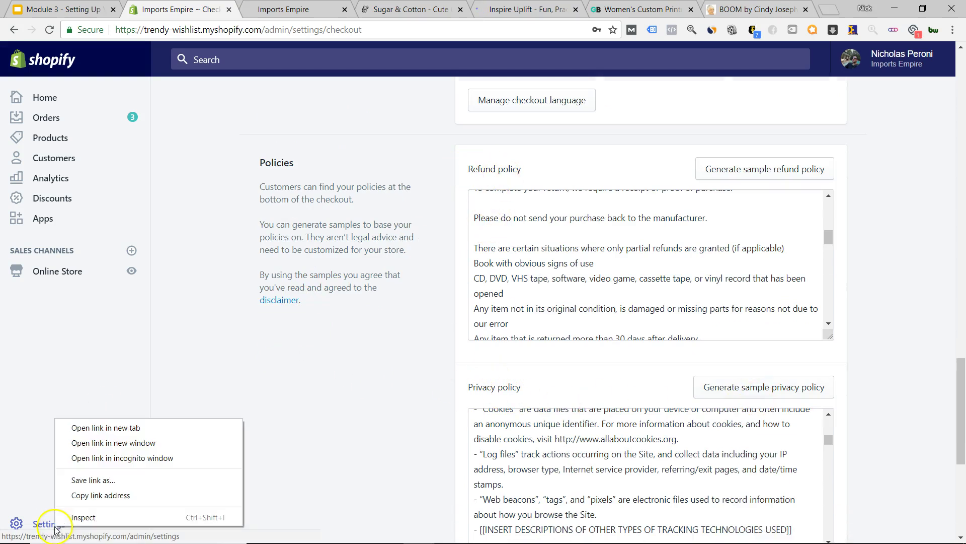
# - Open Settings in a new browser tab, switch to it, and go to Shipping
pyautogui.click(125, 425)
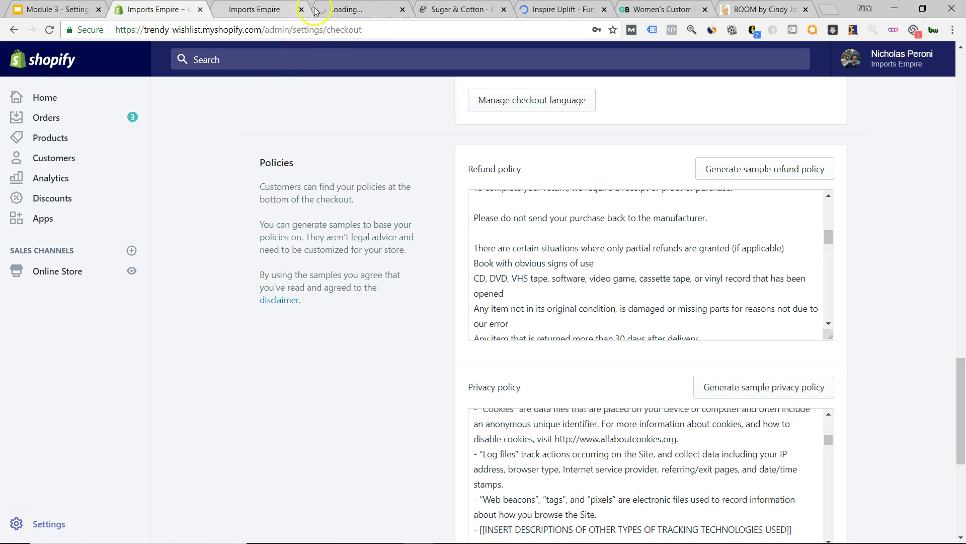
pyautogui.moveTo(255, 9); pyautogui.dragTo(355, 9)
pyautogui.click(242, 9)
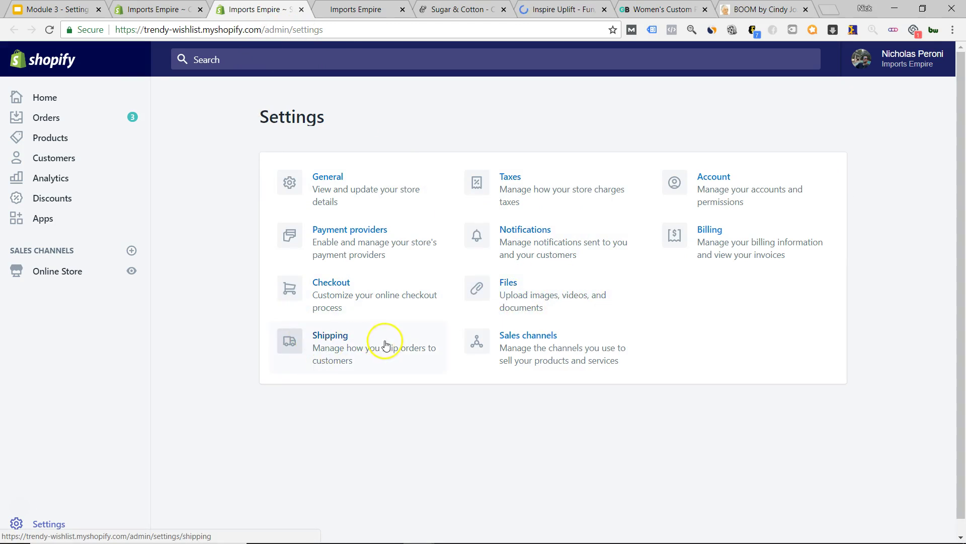
pyautogui.click(397, 359)
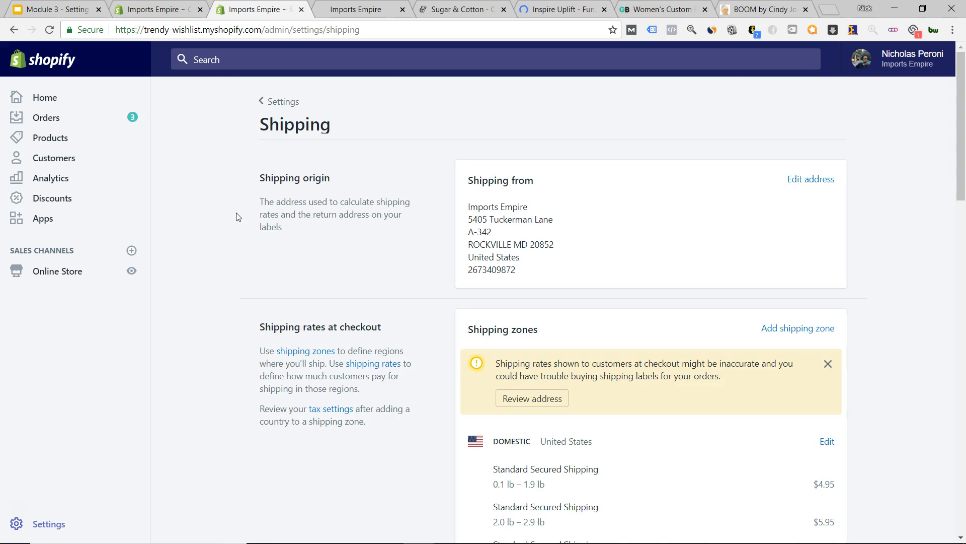
pyautogui.scroll(-3, 322, 237)
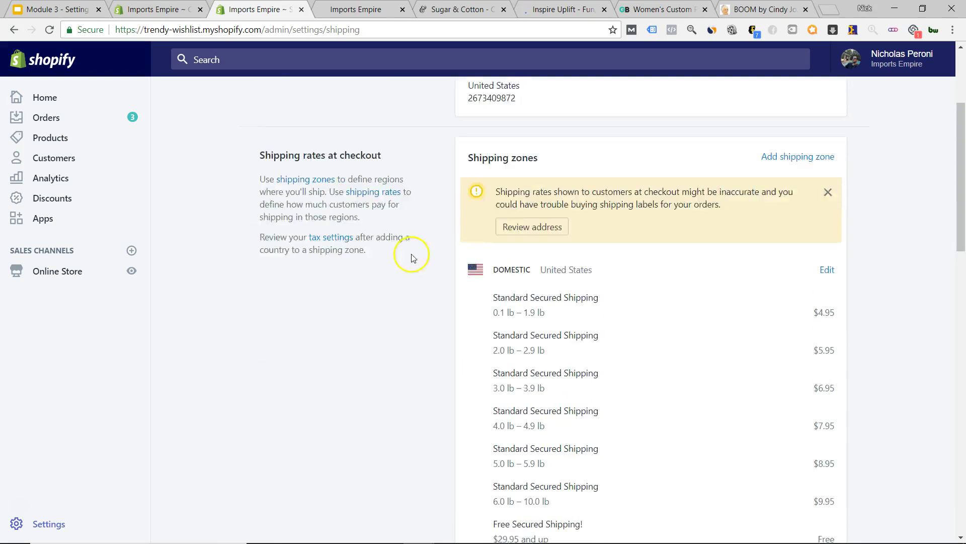
pyautogui.scroll(2, 421, 202)
pyautogui.scroll(-5, 425, 281)
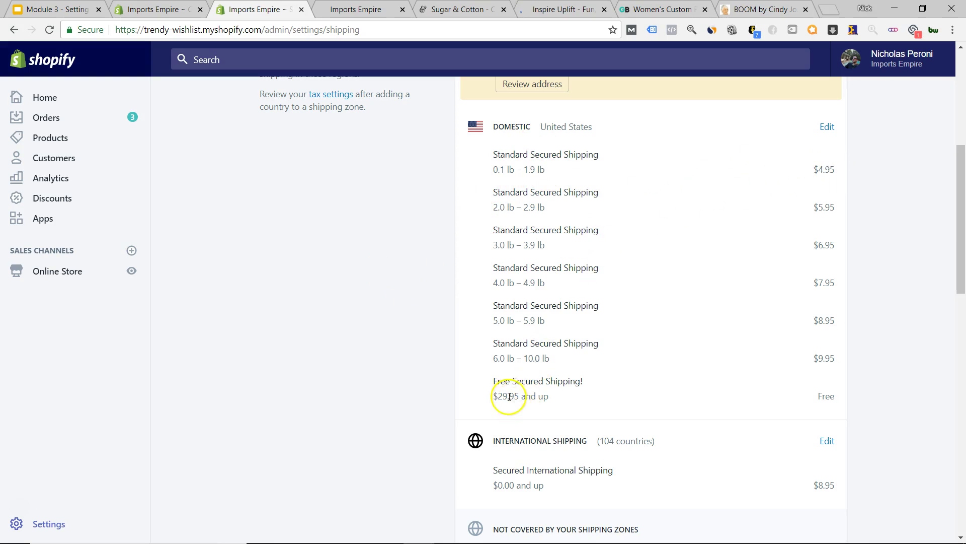
pyautogui.moveTo(491, 397); pyautogui.dragTo(552, 402)
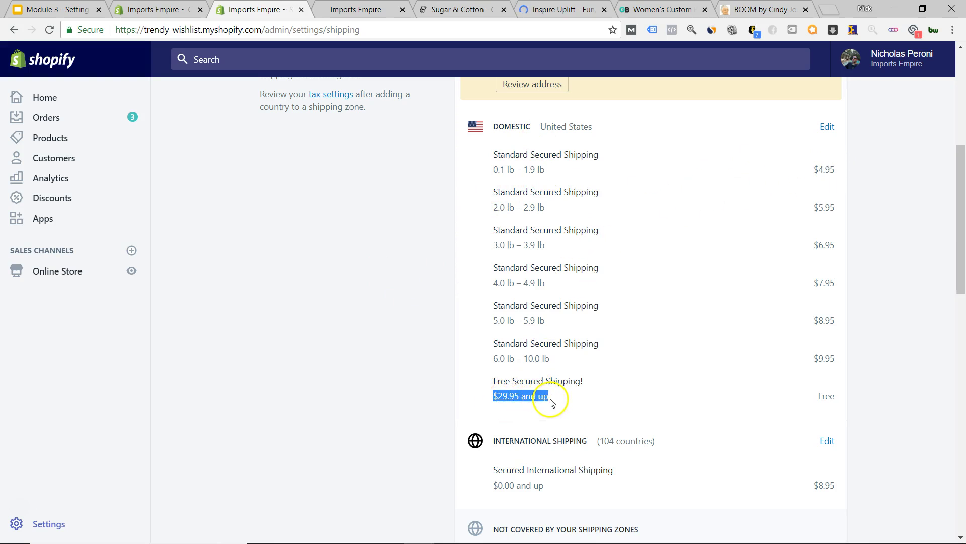
pyautogui.click(401, 373)
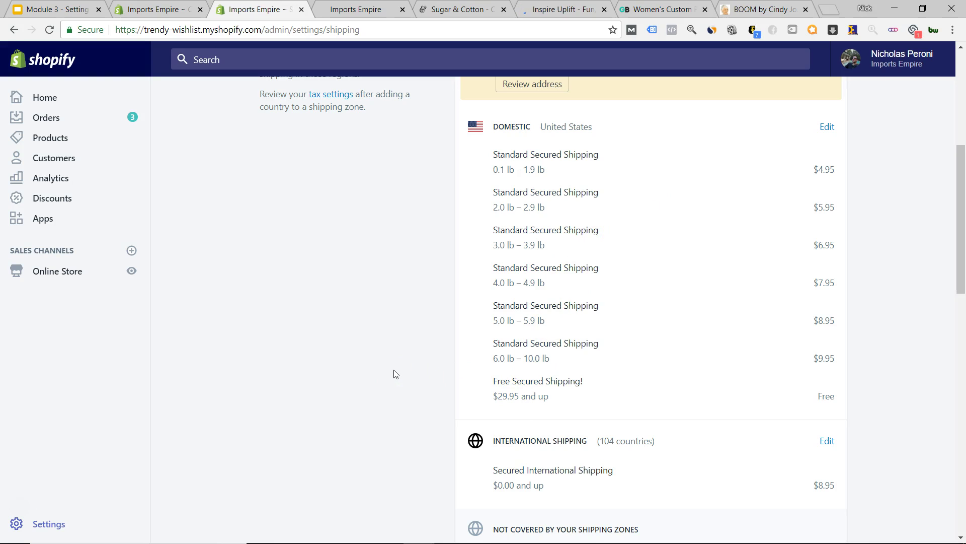
pyautogui.scroll(3, 375, 340)
pyautogui.scroll(-3, 385, 335)
pyautogui.scroll(-3, 436, 324)
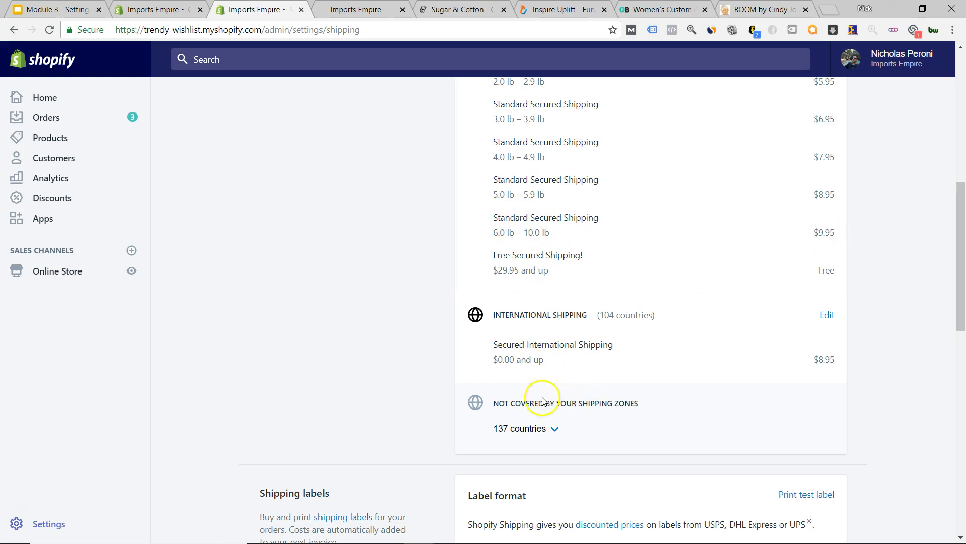
pyautogui.scroll(5, 468, 397)
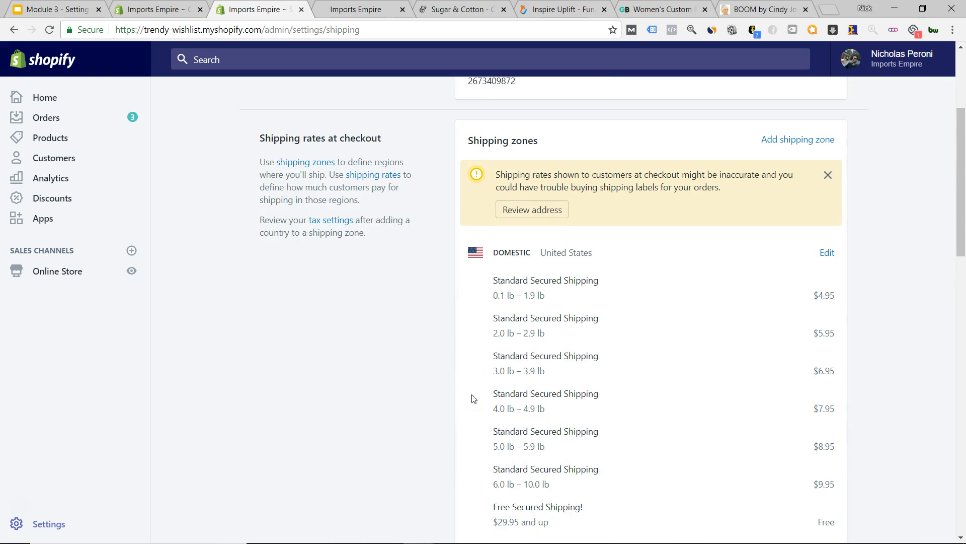
pyautogui.scroll(-1, 450, 310)
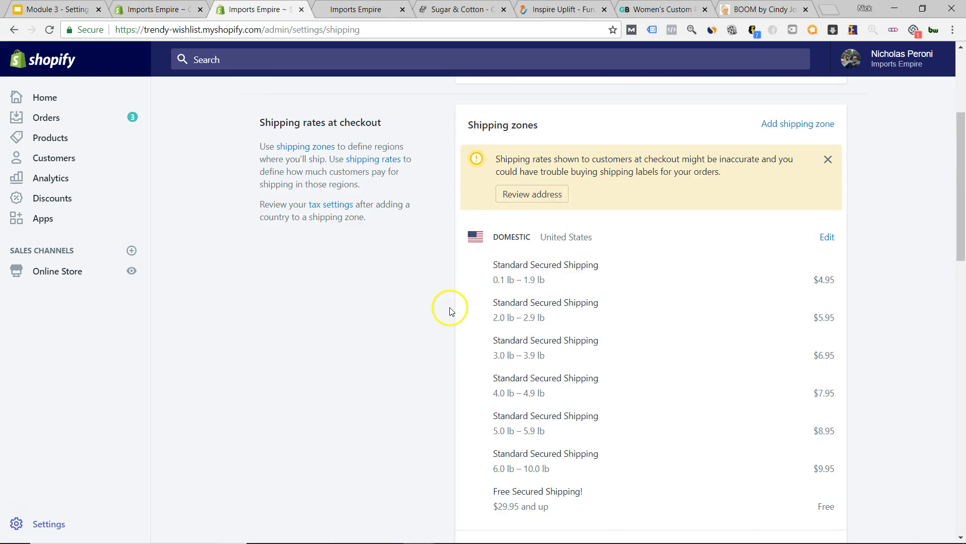
pyautogui.scroll(-2, 449, 310)
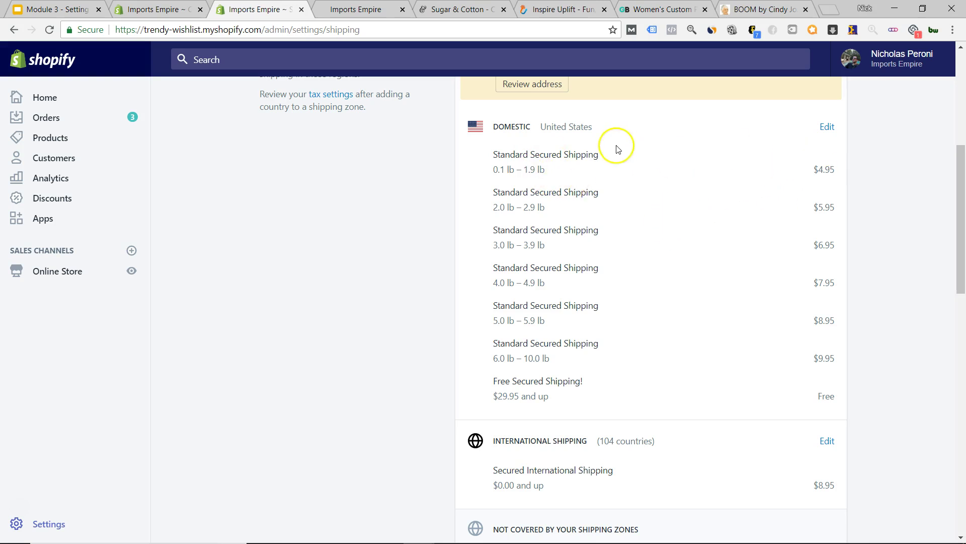
# - Open the admin Products list in a new tab, placed before the storefront tab
pyautogui.click(144, 9)
pyautogui.rightClick(61, 140)
pyautogui.click(95, 146)
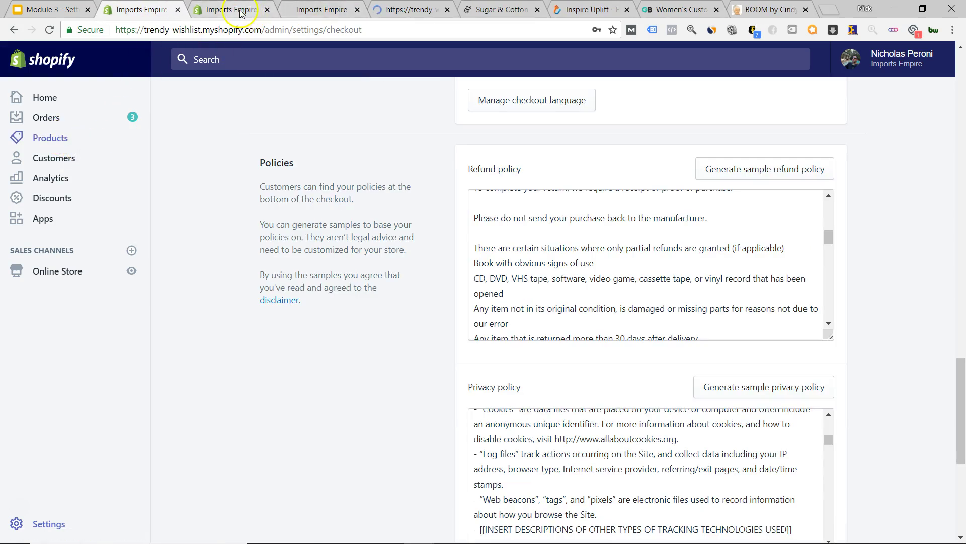
pyautogui.click(241, 10)
pyautogui.moveTo(322, 9); pyautogui.dragTo(405, 10)
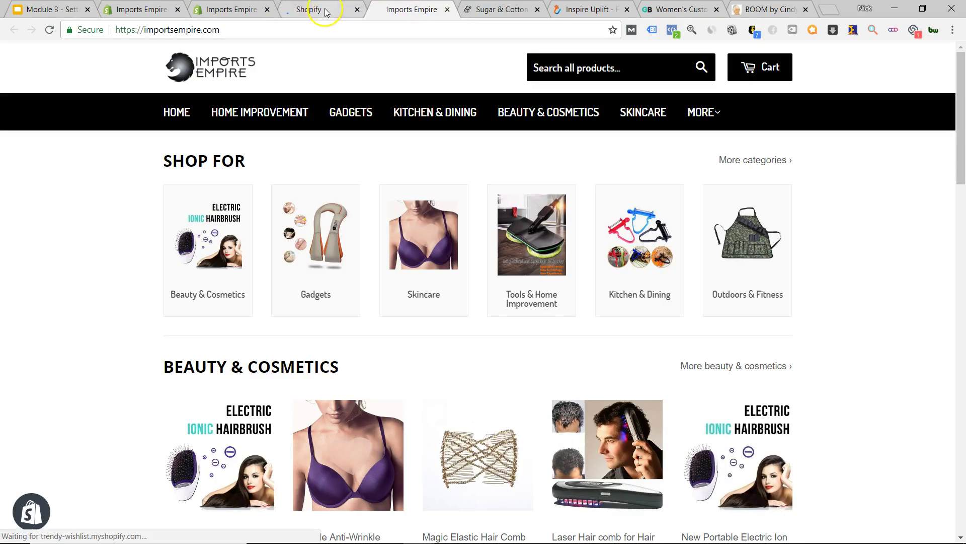
pyautogui.click(325, 12)
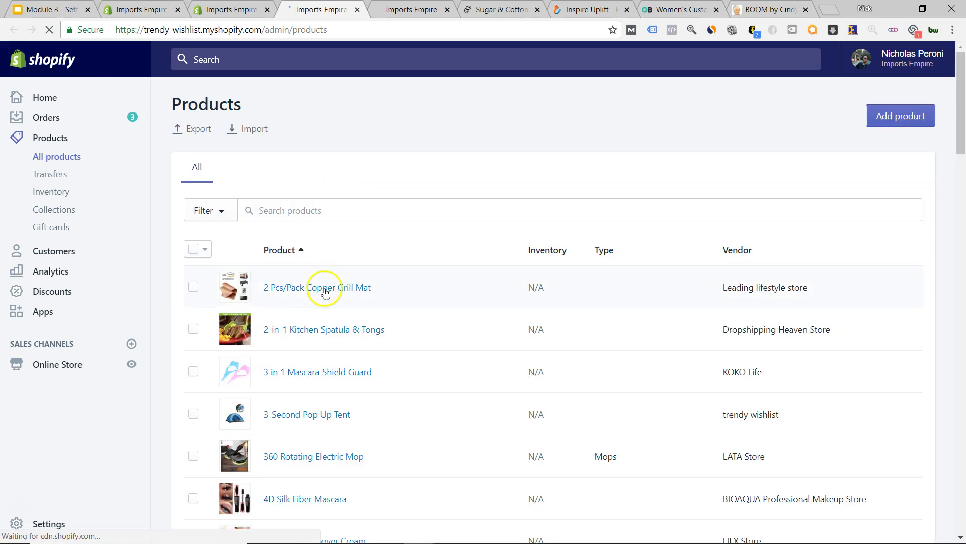
# - Open the 2-in-1 Kitchen Spatula & Tongs product and edit its Red variant
pyautogui.click(334, 335)
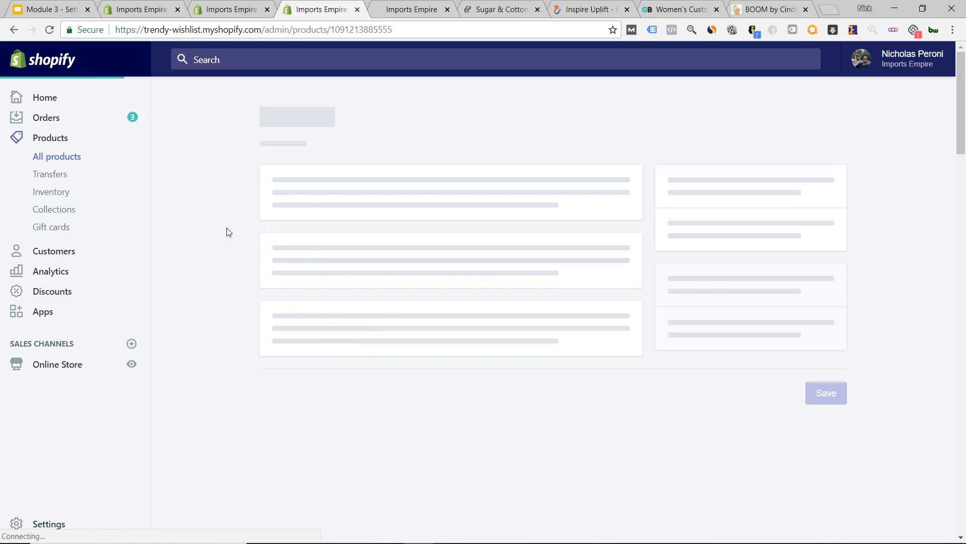
pyautogui.scroll(-5, 226, 232)
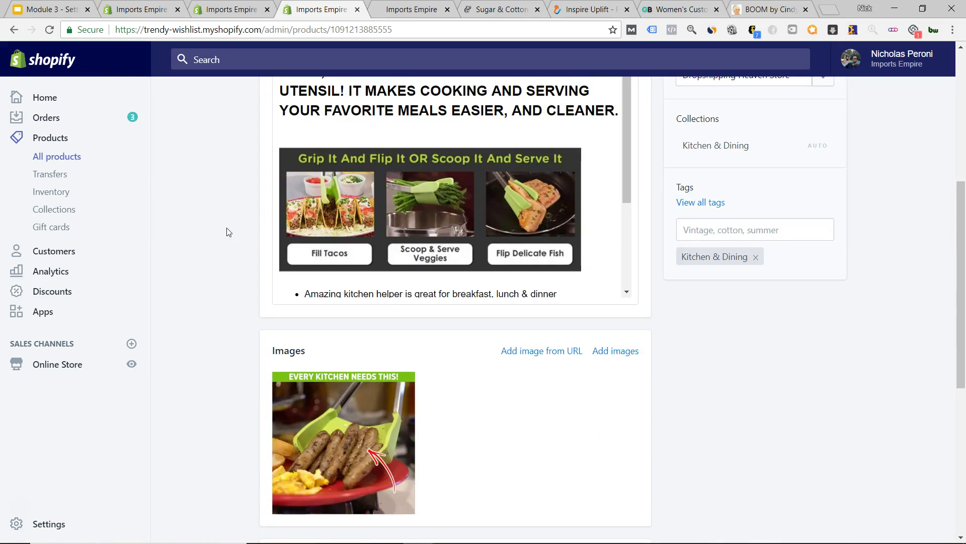
pyautogui.scroll(-7, 226, 232)
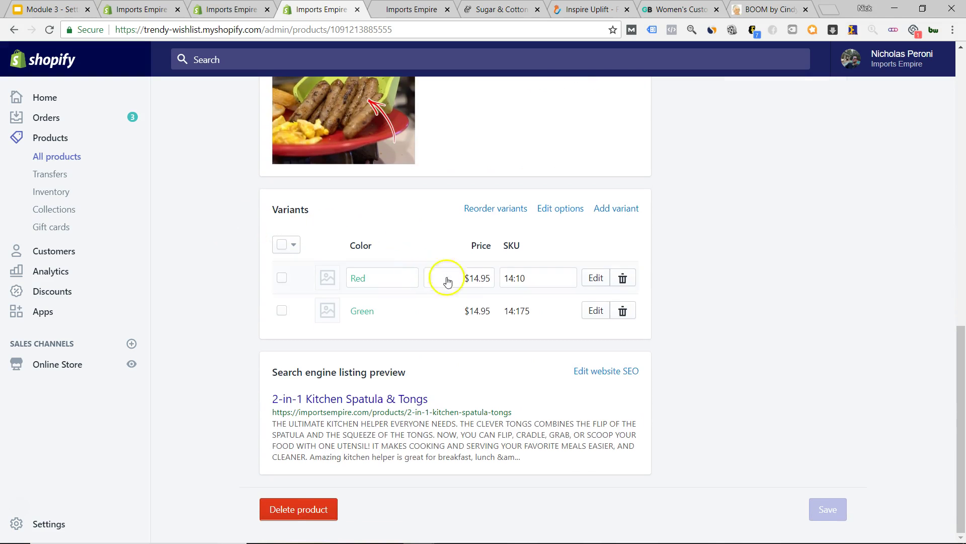
pyautogui.click(596, 278)
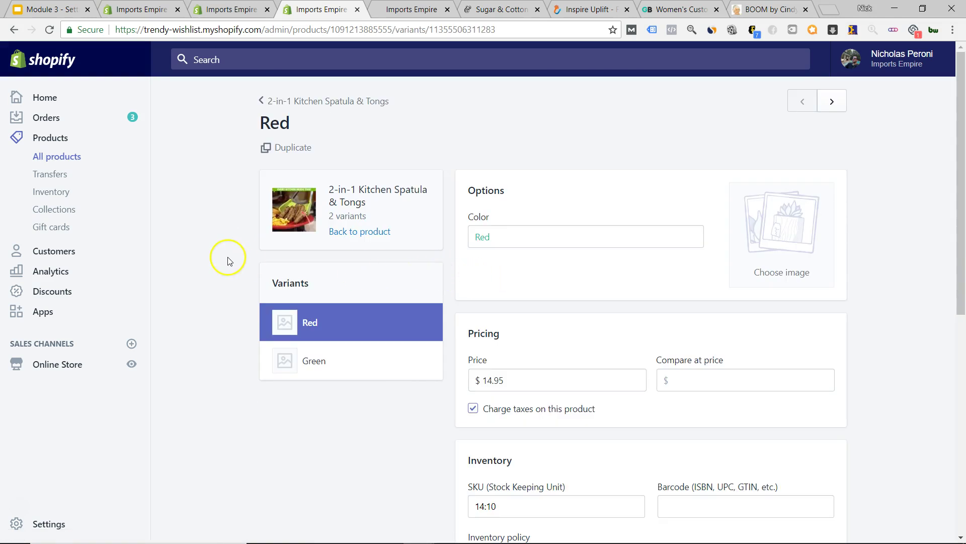
pyautogui.scroll(-3, 229, 257)
# - Uncheck 'Charge taxes on this product' for the Red variant
pyautogui.click(473, 220)
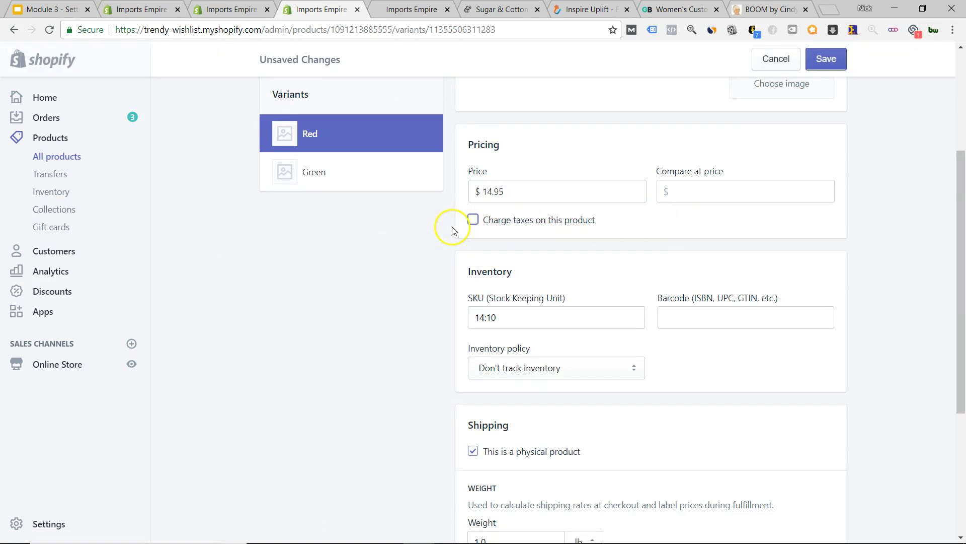
pyautogui.click(479, 256)
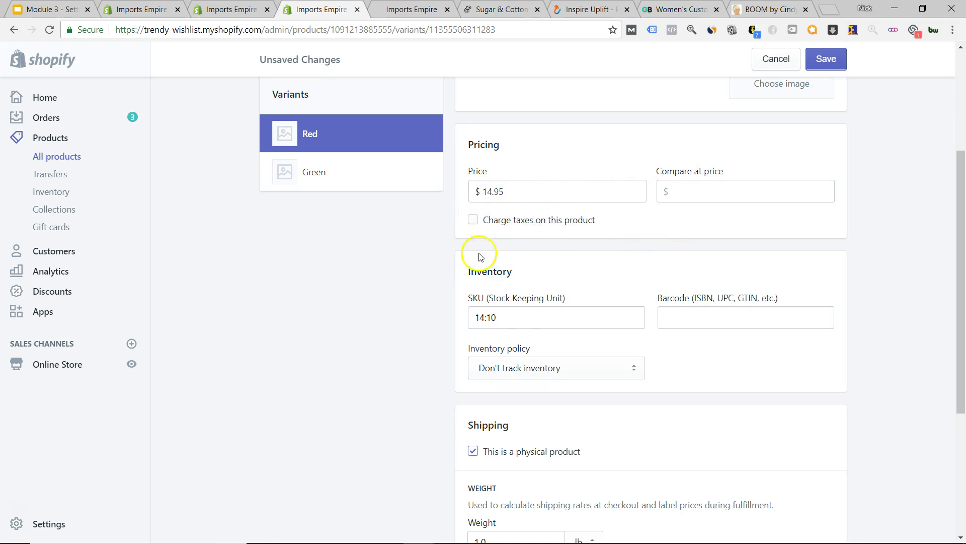
pyautogui.scroll(3, 479, 254)
pyautogui.scroll(-4, 456, 247)
pyautogui.scroll(2, 453, 242)
pyautogui.scroll(-1, 453, 241)
pyautogui.scroll(-4, 451, 244)
pyautogui.scroll(4, 446, 233)
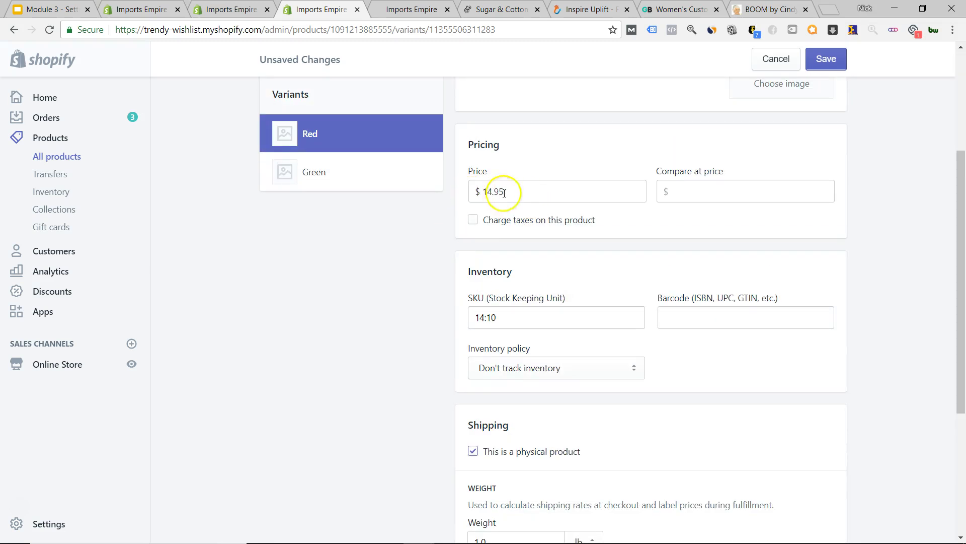
# - Check the Price and leave the Compare at price field empty
pyautogui.click(692, 191)
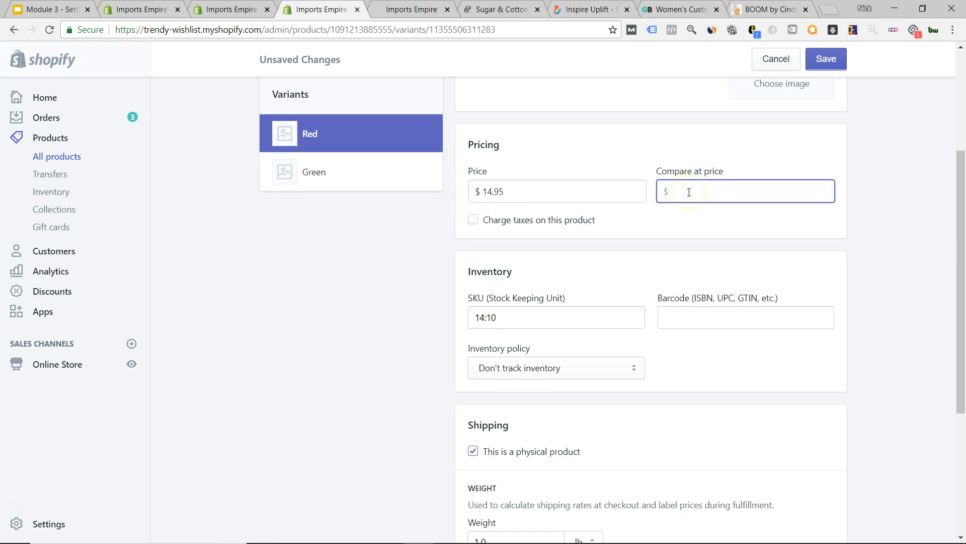
pyautogui.click(548, 197)
pyautogui.click(699, 199)
pyautogui.click(391, 278)
pyautogui.scroll(-4, 410, 276)
pyautogui.scroll(-1, 476, 309)
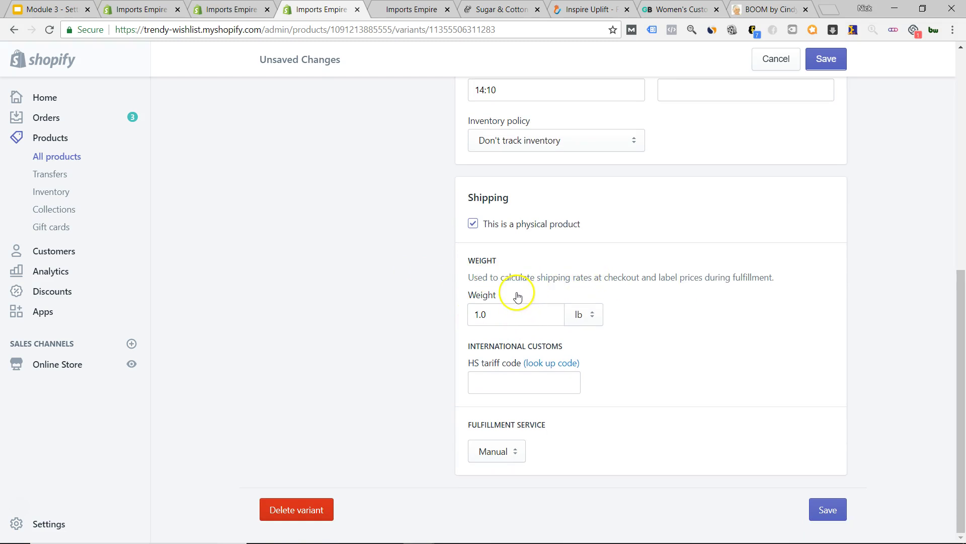
# - Review the 1.0 lb Weight value, then return to the shipping zones tab
pyautogui.click(488, 313)
pyautogui.doubleClick(487, 313)
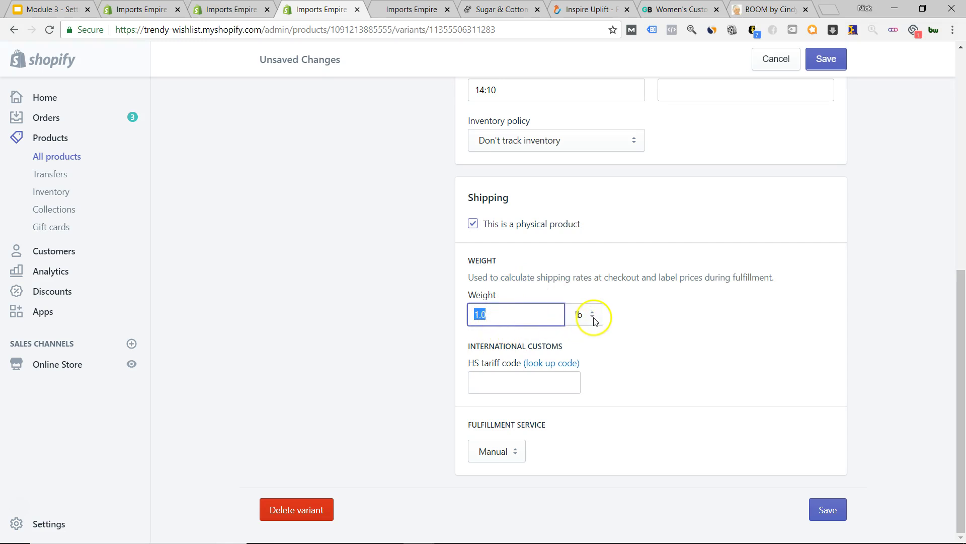
pyautogui.click(429, 333)
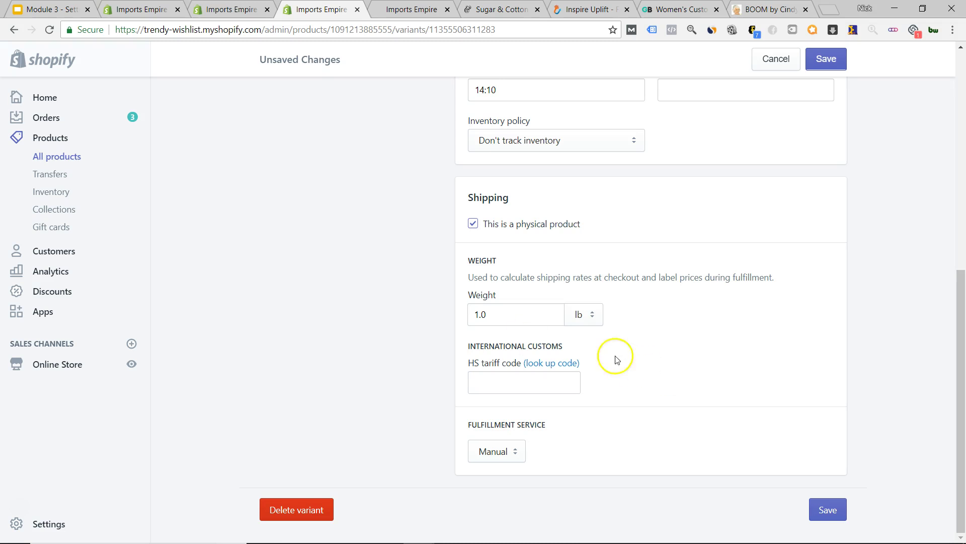
pyautogui.click(492, 315)
pyautogui.click(231, 9)
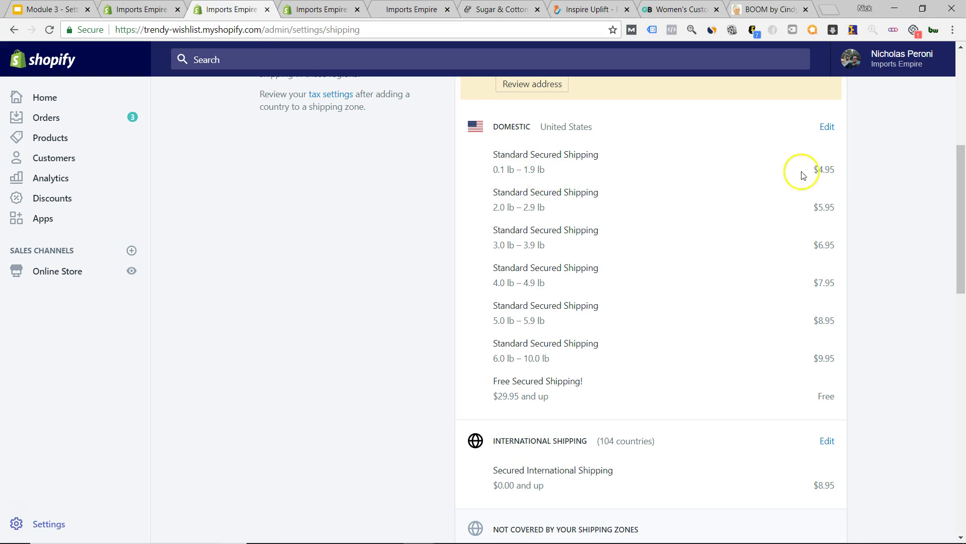
# - Review the domestic tiers: $4.95 first tier, 2.0 lb – 2.9 lb range at $5.95
pyautogui.moveTo(844, 176); pyautogui.dragTo(809, 169)
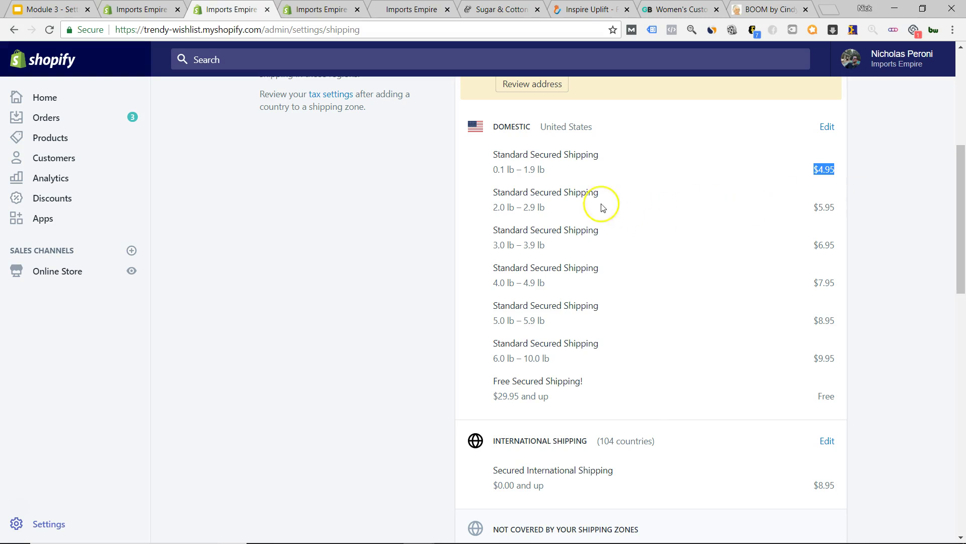
pyautogui.click(500, 210)
pyautogui.moveTo(558, 211); pyautogui.dragTo(486, 209)
pyautogui.click(482, 209)
pyautogui.moveTo(813, 207); pyautogui.dragTo(848, 211)
pyautogui.click(515, 245)
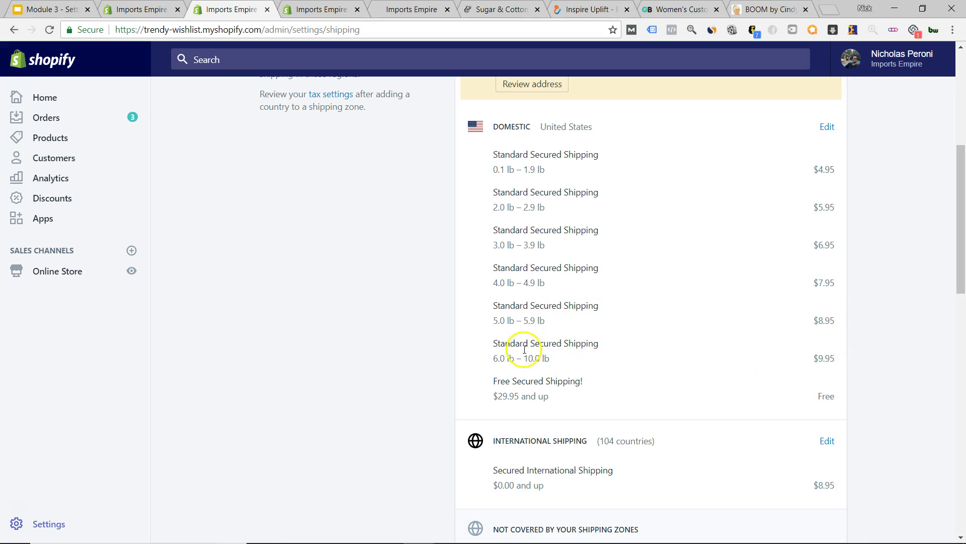
# - Review the Free Secured Shipping! rate for $29.95 and up, then return to the Red variant
pyautogui.moveTo(490, 396); pyautogui.dragTo(550, 403)
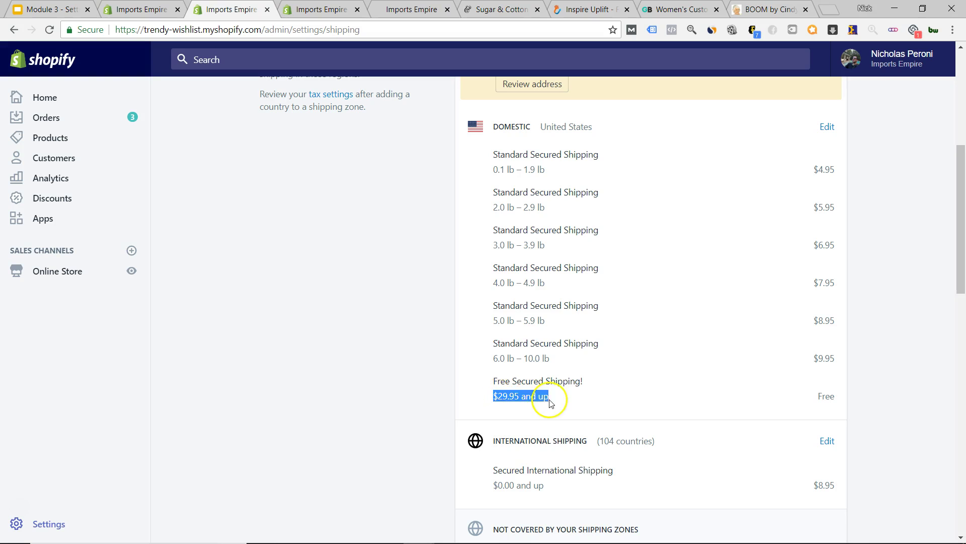
pyautogui.click(574, 383)
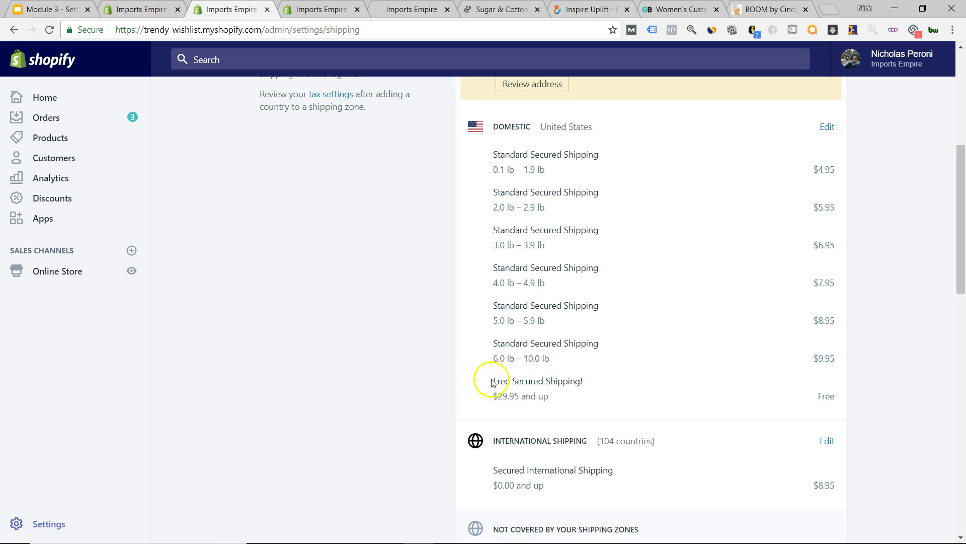
pyautogui.moveTo(493, 383); pyautogui.dragTo(559, 397)
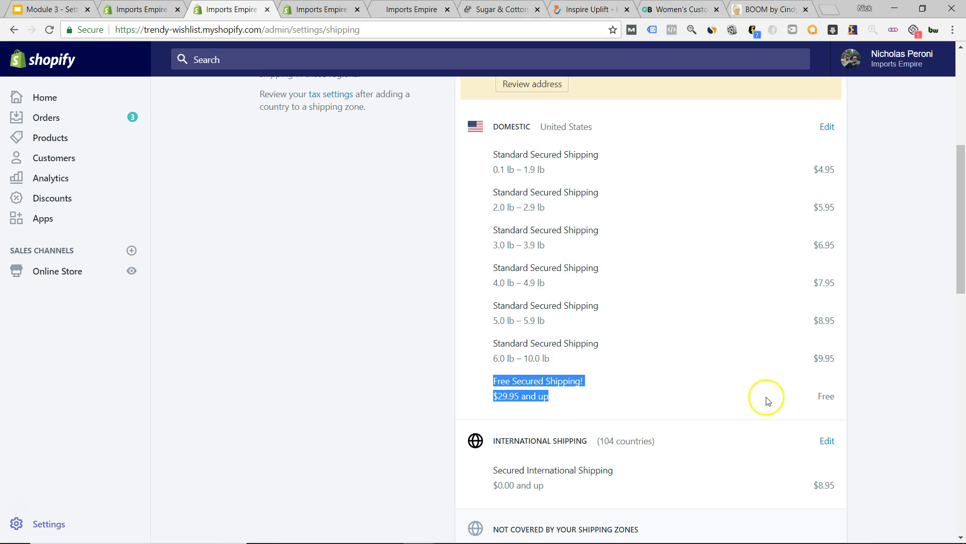
pyautogui.click(822, 395)
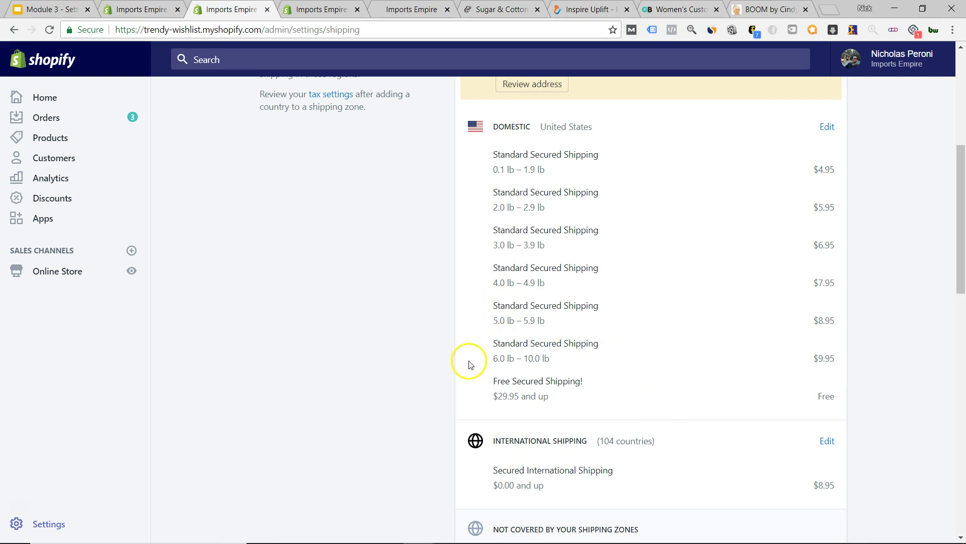
pyautogui.click(398, 10)
pyautogui.click(322, 9)
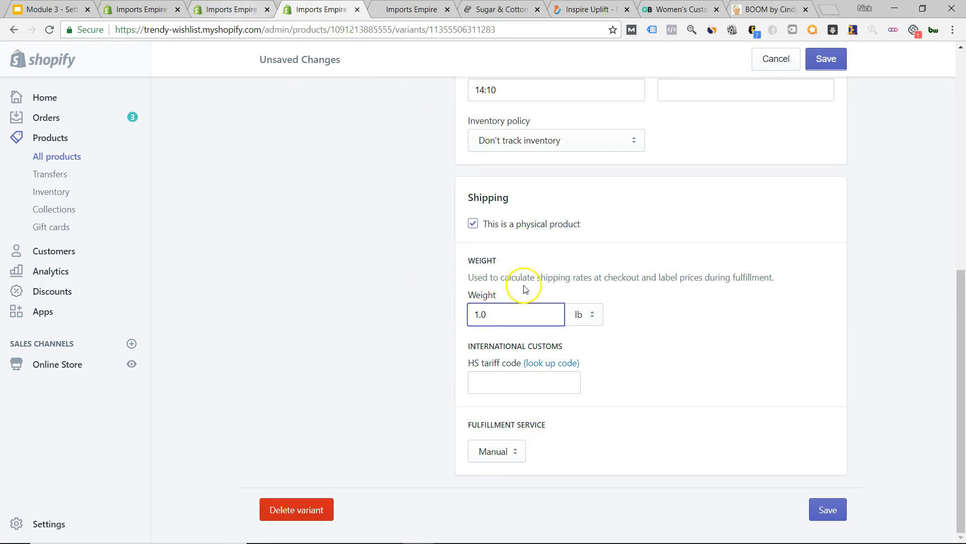
# - Save the Red variant's change to stop charging taxes
pyautogui.scroll(6, 443, 348)
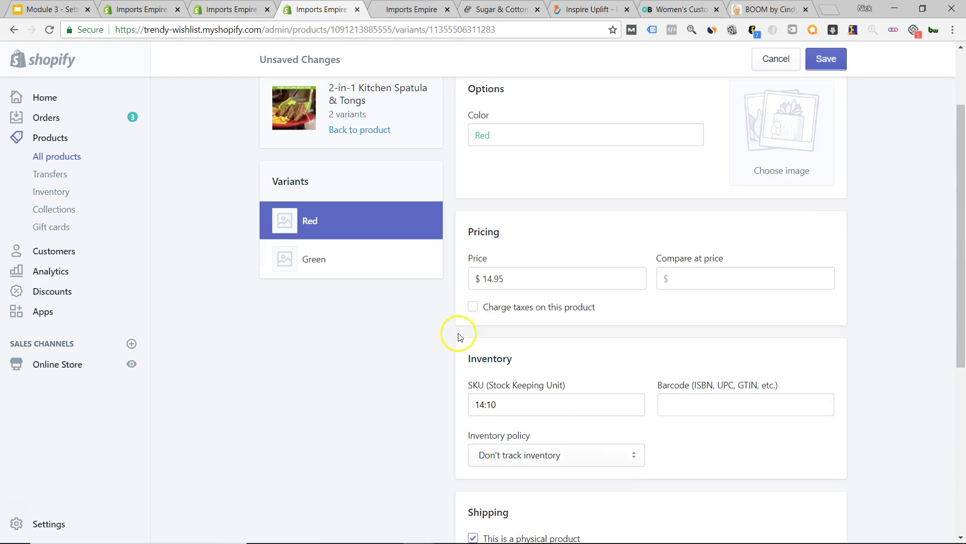
pyautogui.scroll(-6, 457, 331)
pyautogui.scroll(8, 465, 347)
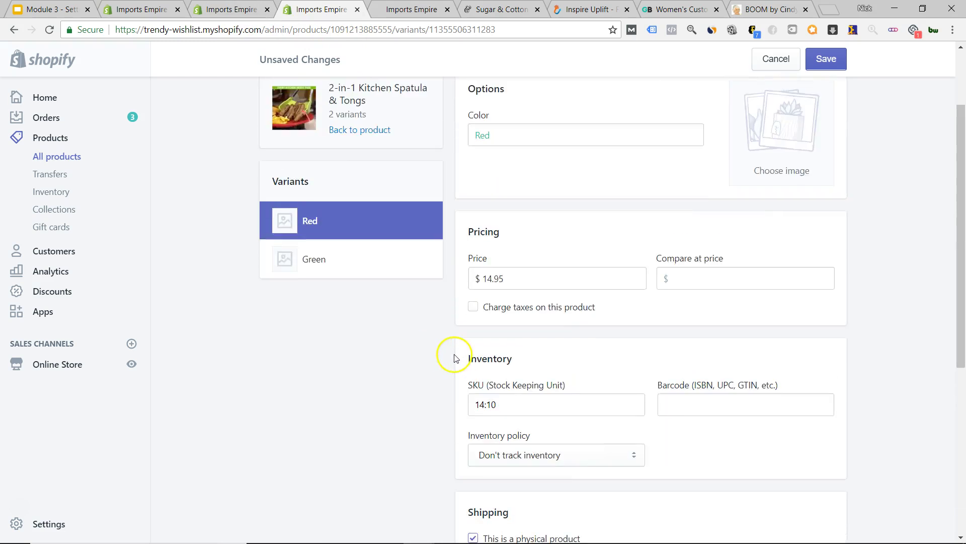
pyautogui.scroll(-7, 453, 347)
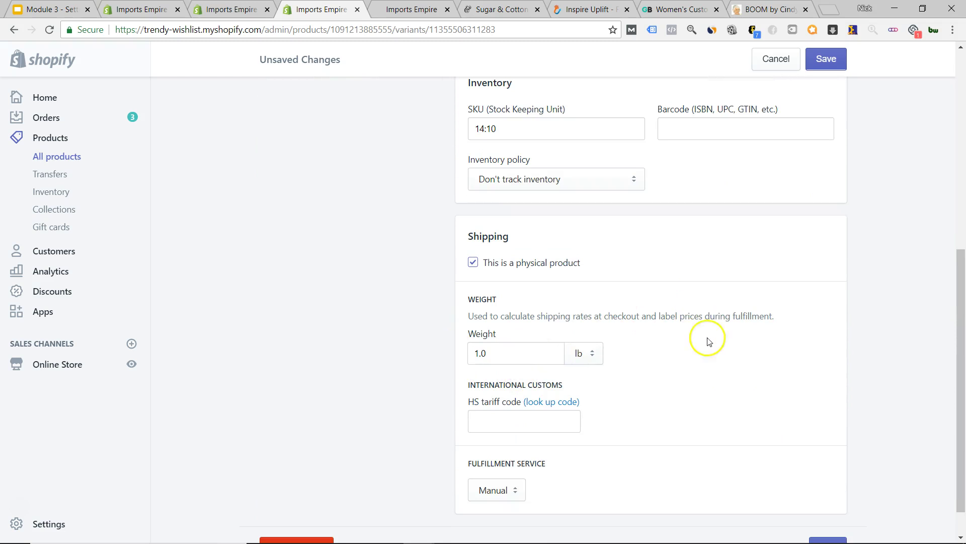
pyautogui.scroll(5, 582, 345)
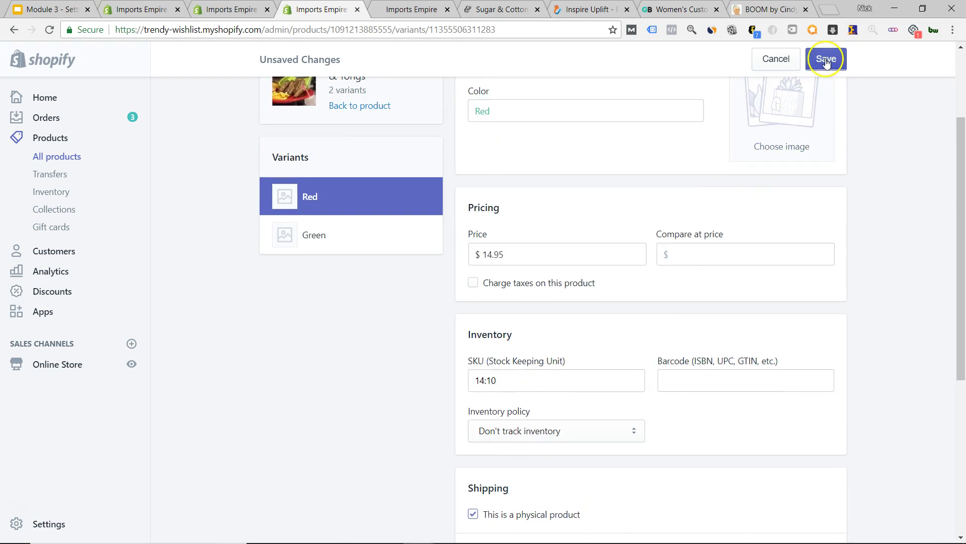
pyautogui.click(822, 59)
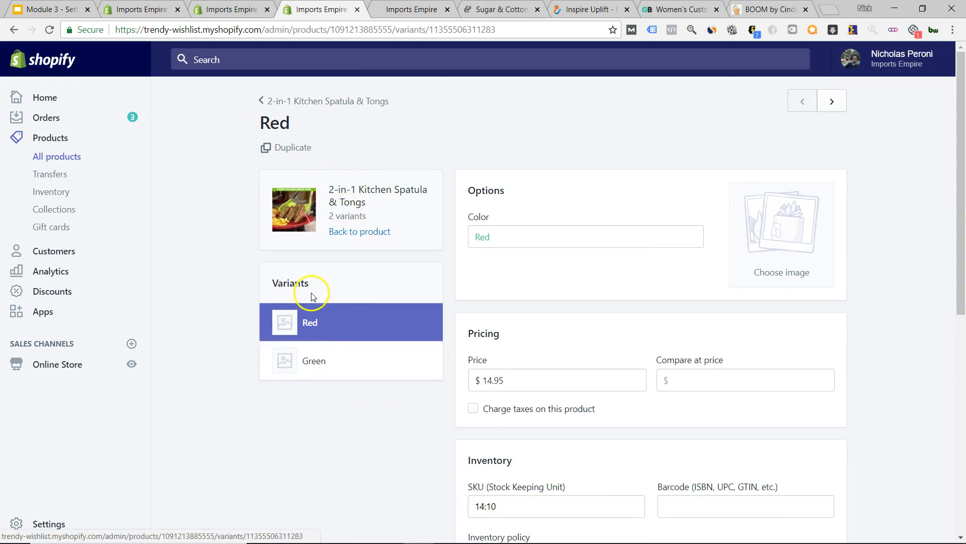
# - Stop charging taxes on the Green variant, save it, and return to All products
pyautogui.click(330, 360)
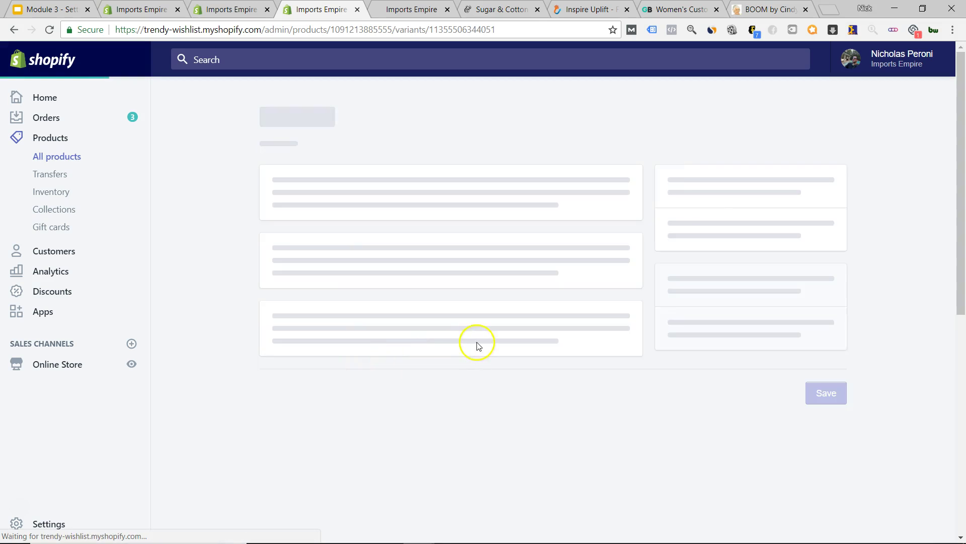
pyautogui.scroll(-3, 466, 317)
pyautogui.click(474, 285)
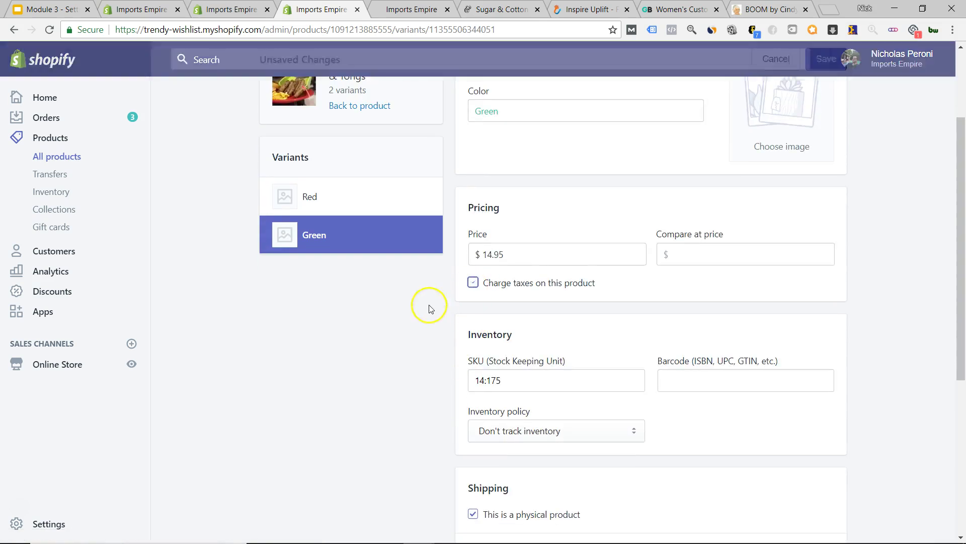
pyautogui.scroll(-5, 453, 322)
pyautogui.scroll(6, 731, 271)
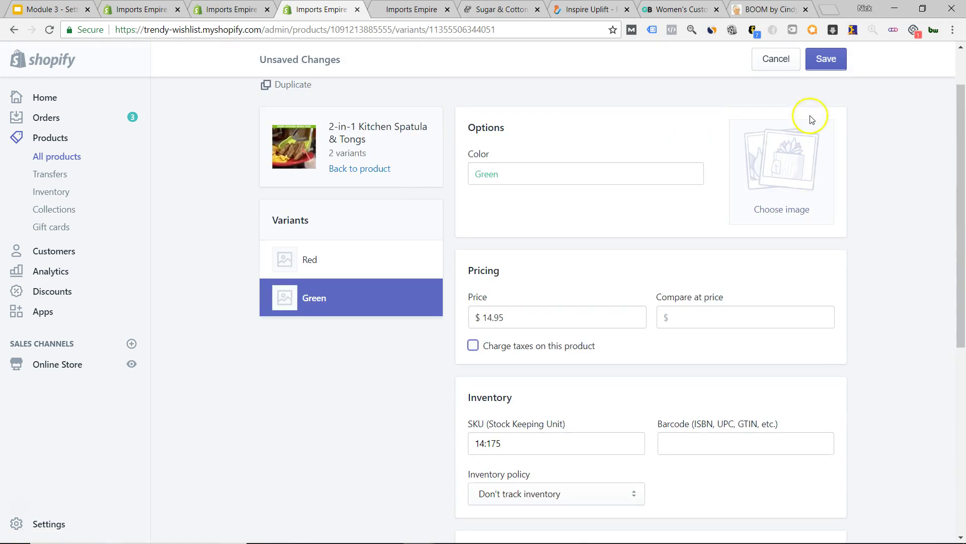
pyautogui.click(826, 59)
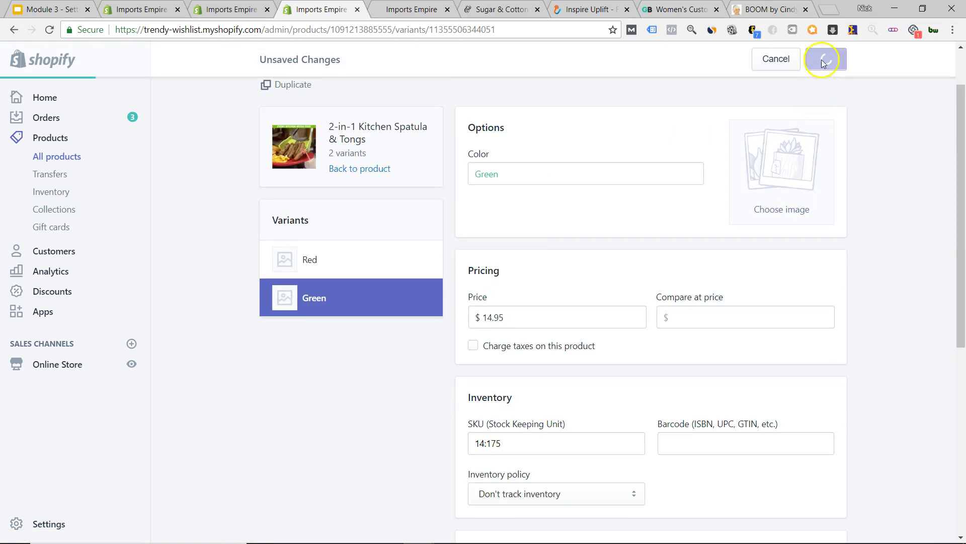
pyautogui.click(62, 158)
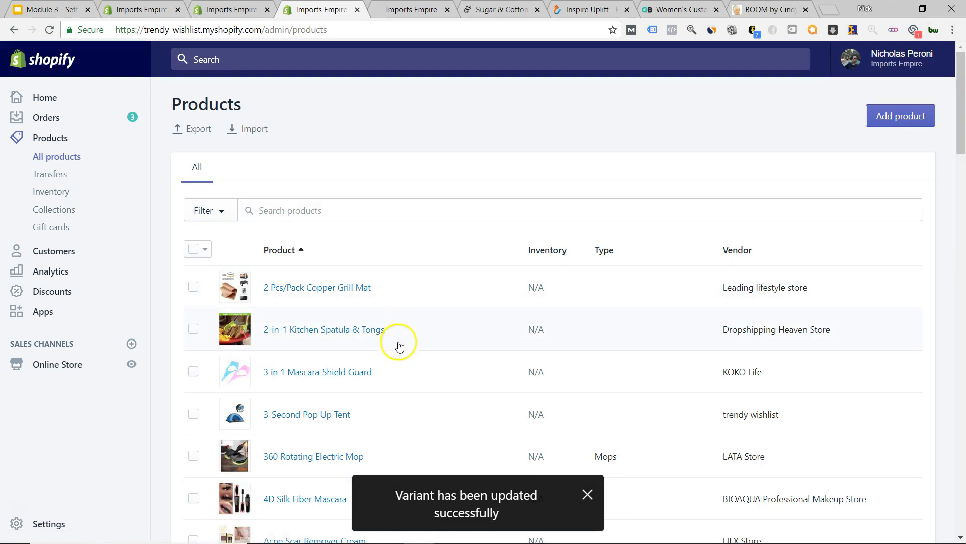
# - View the 360 Rotating Electric Mop page (Mops, LATA Store), then return to All products
pyautogui.scroll(-4, 398, 340)
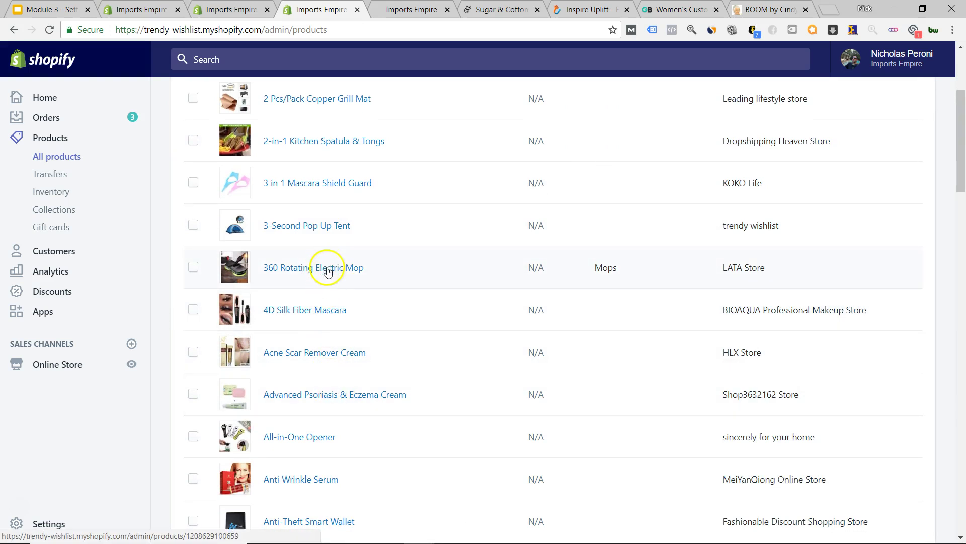
pyautogui.click(321, 273)
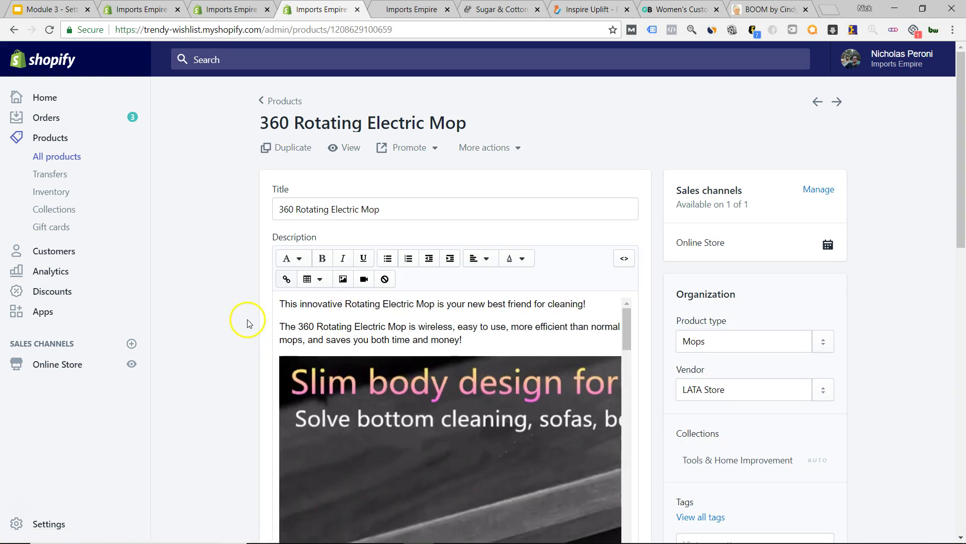
pyautogui.scroll(-7, 247, 323)
pyautogui.scroll(-3, 245, 320)
pyautogui.scroll(4, 244, 322)
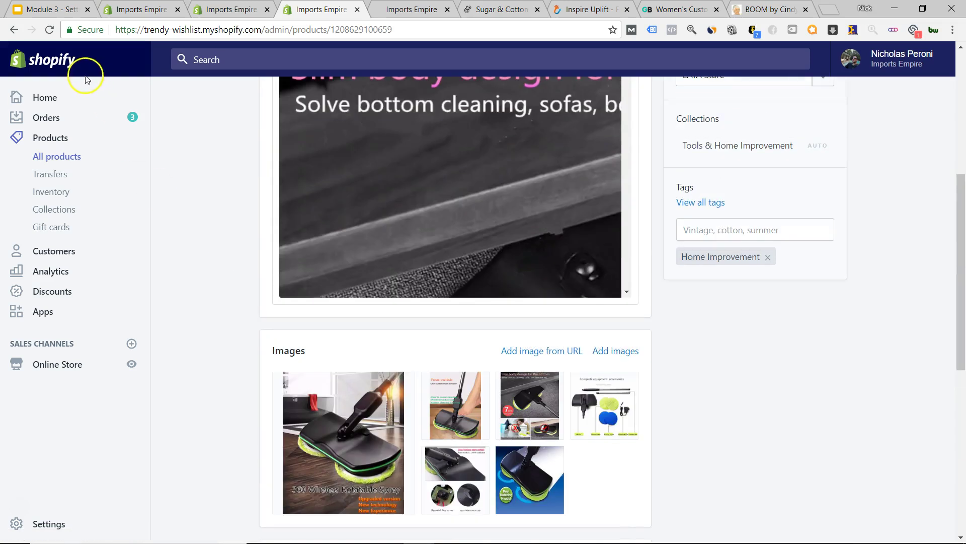
pyautogui.click(58, 161)
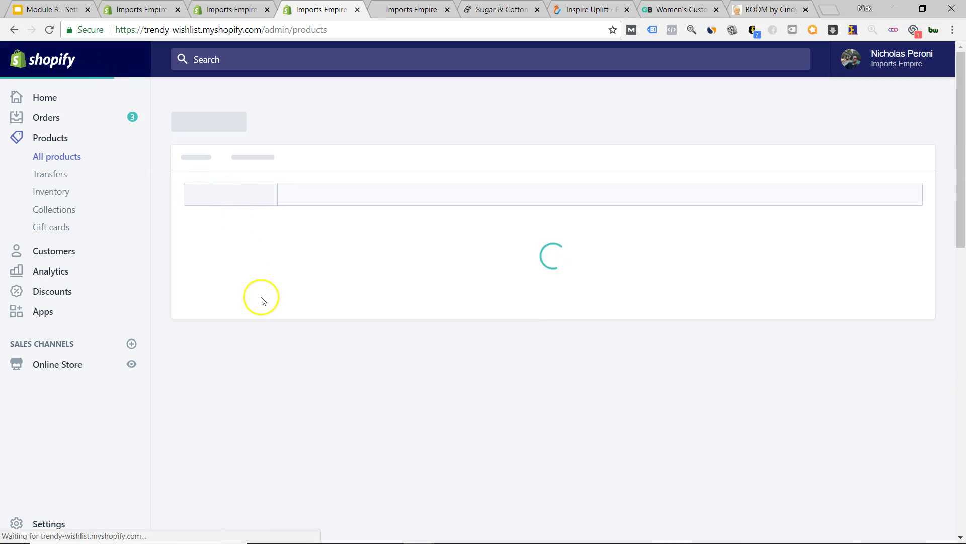
# - Uncheck 'Charge taxes on this product' for the Anti Wrinkle Serum
pyautogui.scroll(-7, 221, 342)
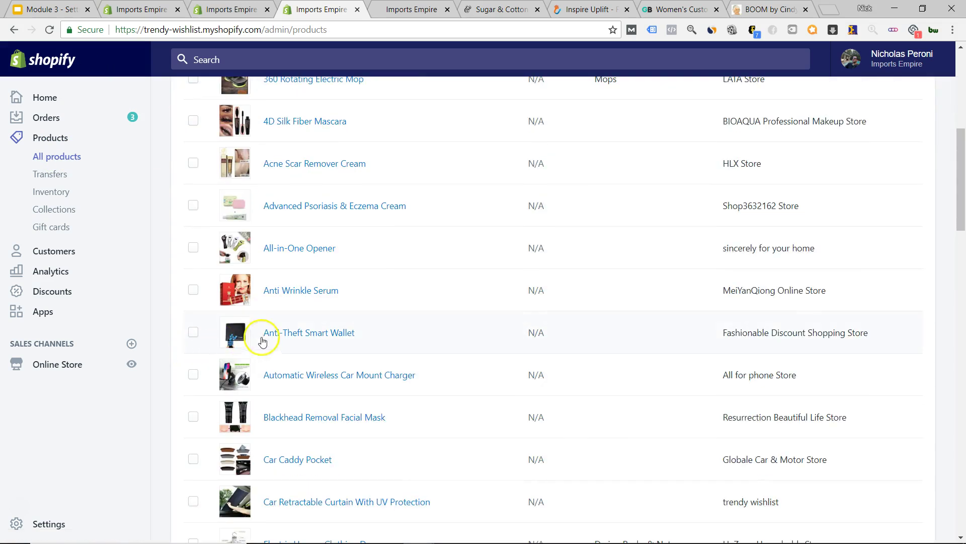
pyautogui.click(317, 290)
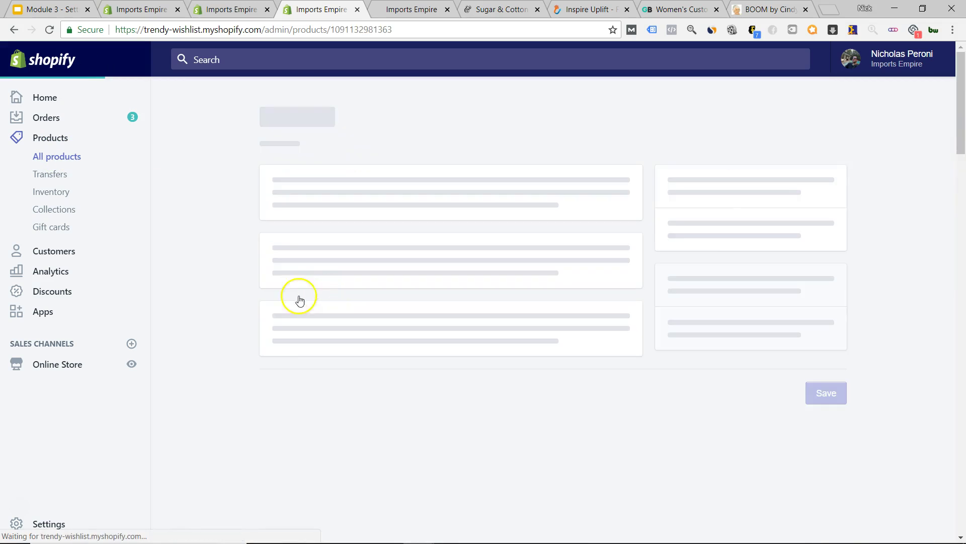
pyautogui.scroll(-10, 201, 267)
pyautogui.scroll(-4, 210, 280)
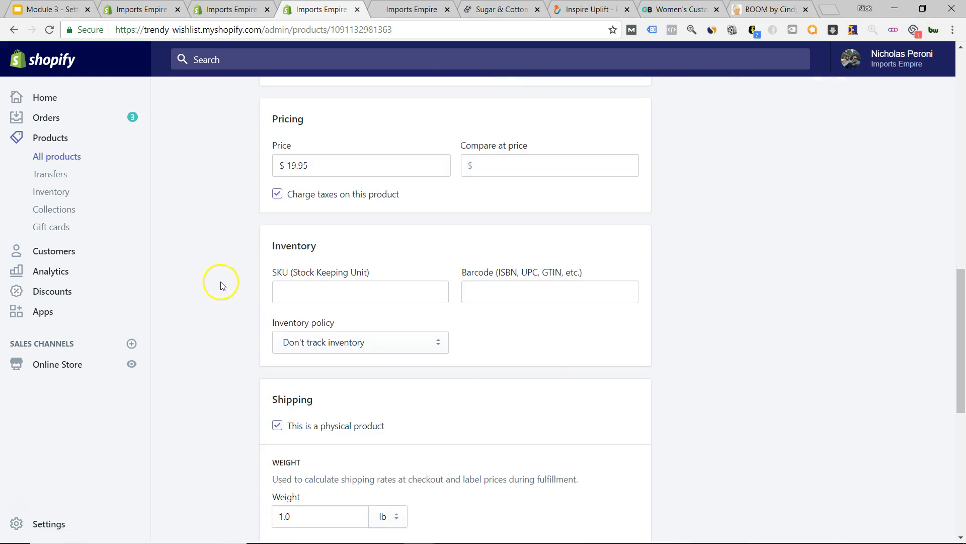
pyautogui.click(277, 194)
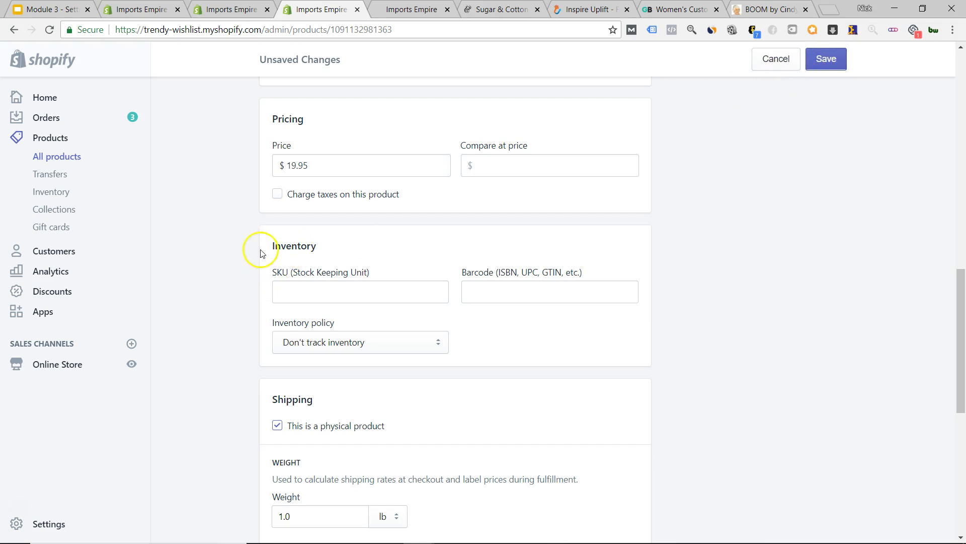
# - Check the serum's 1.0 lb shipping weight, then switch to the shipping settings browser tab
pyautogui.scroll(-5, 241, 265)
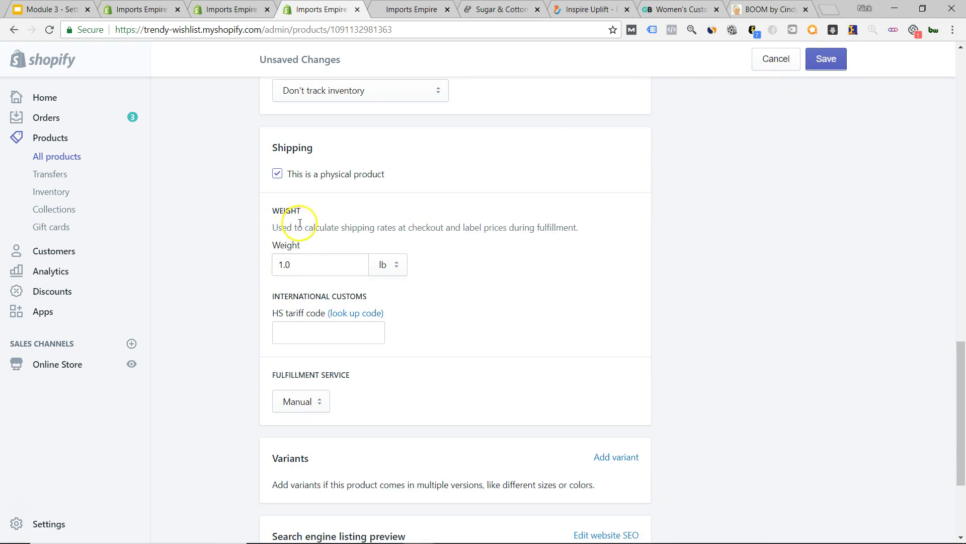
pyautogui.scroll(15, 222, 267)
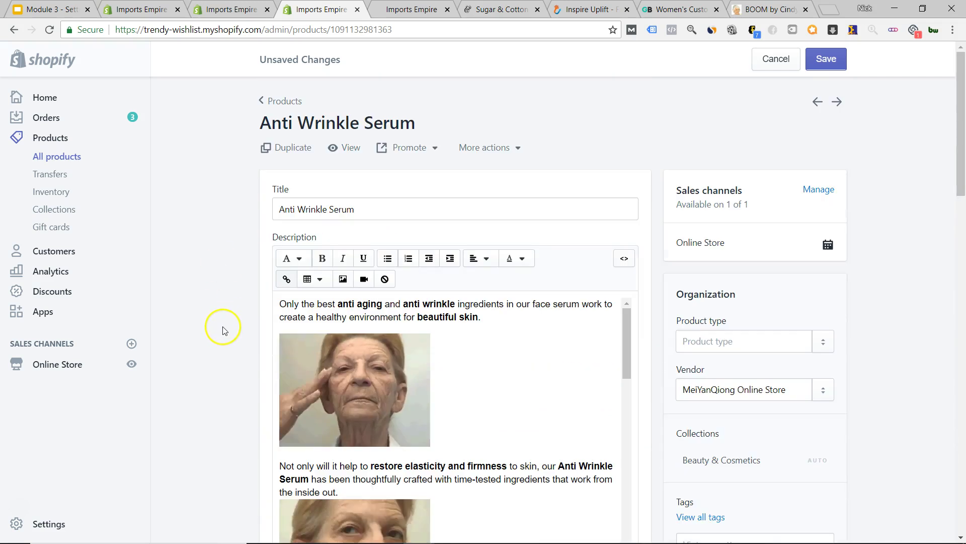
pyautogui.scroll(-15, 402, 358)
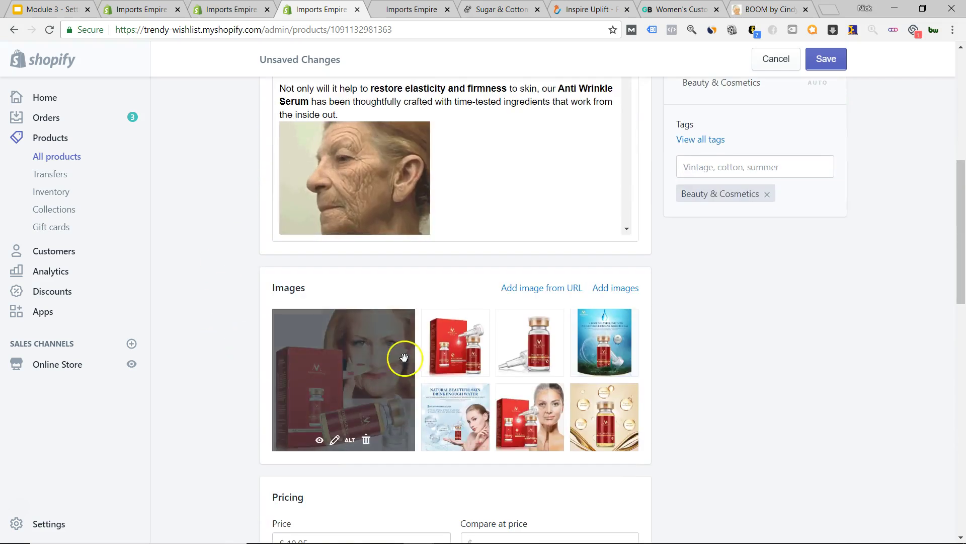
pyautogui.scroll(-7, 342, 309)
pyautogui.scroll(5, 362, 328)
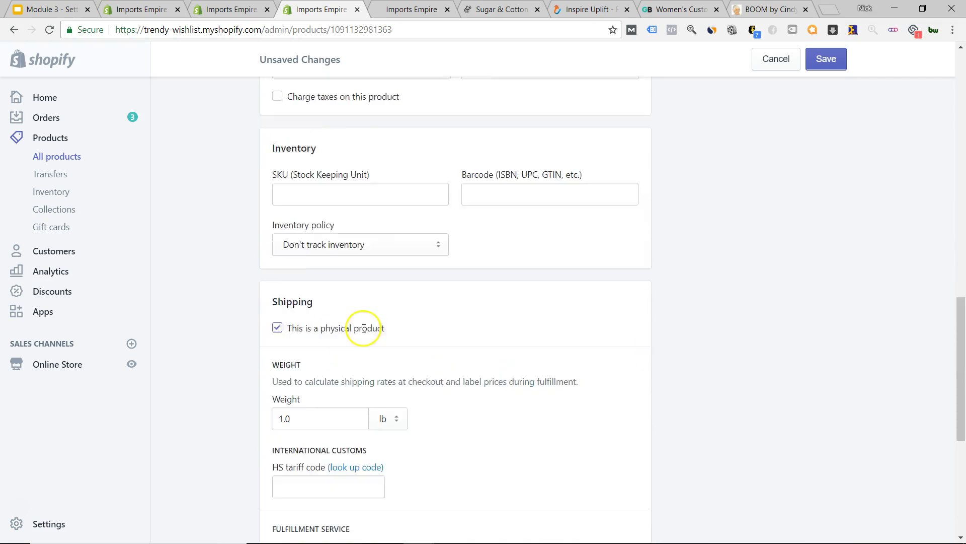
pyautogui.scroll(-2, 282, 383)
pyautogui.scroll(-2, 247, 403)
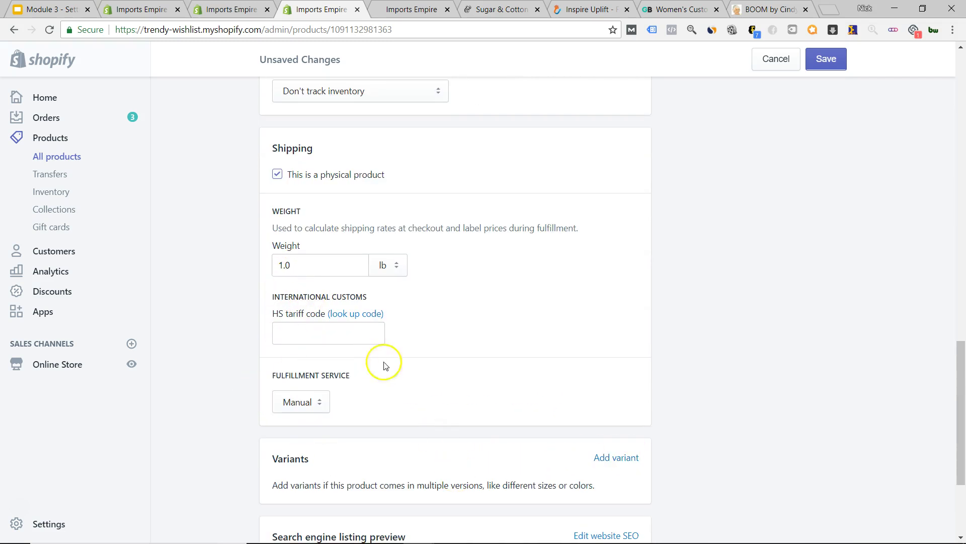
pyautogui.scroll(5, 269, 322)
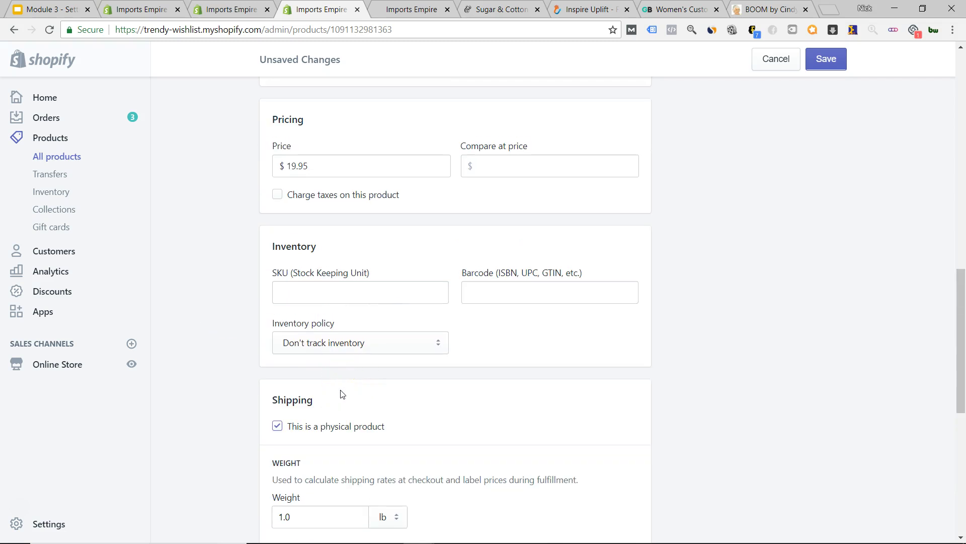
pyautogui.scroll(-4, 248, 382)
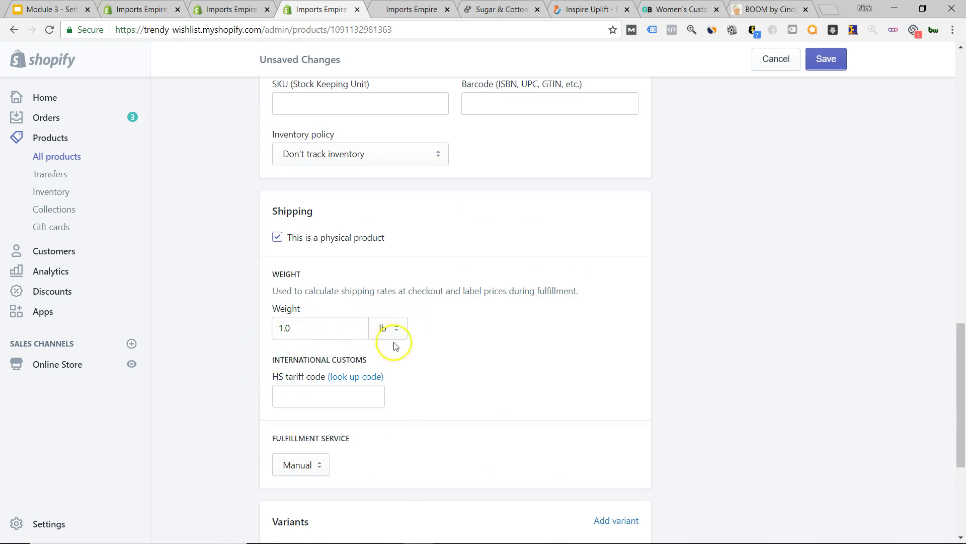
pyautogui.scroll(10, 374, 350)
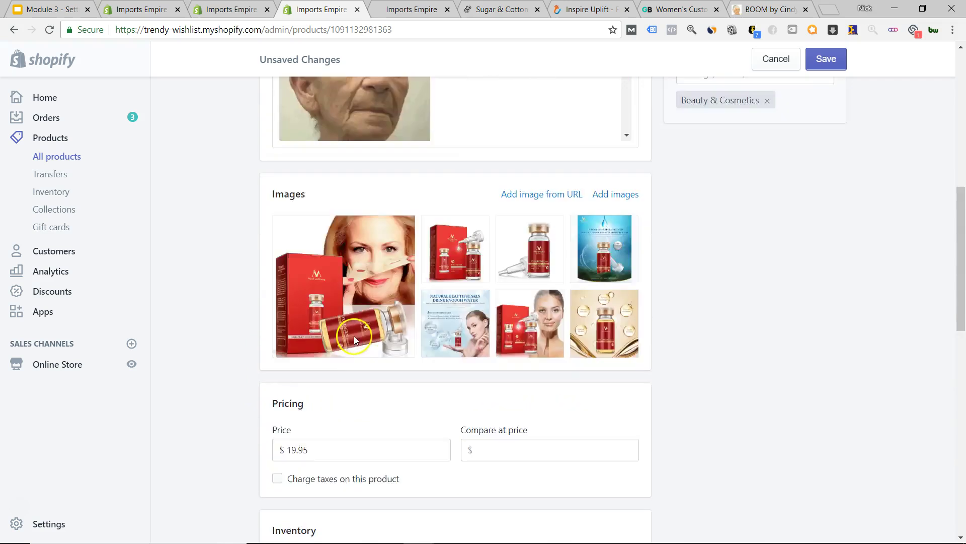
pyautogui.scroll(7, 354, 336)
pyautogui.scroll(-15, 249, 339)
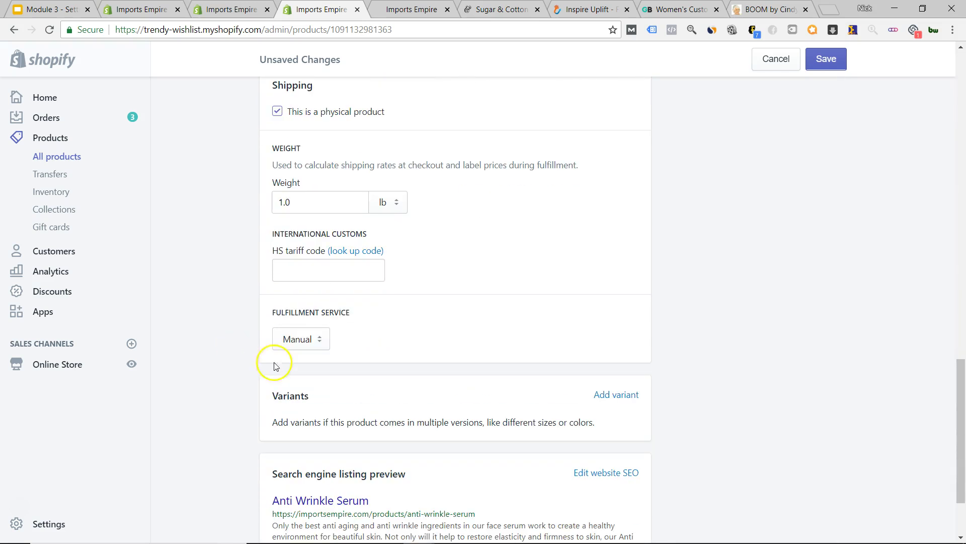
pyautogui.moveTo(281, 202); pyautogui.dragTo(287, 202)
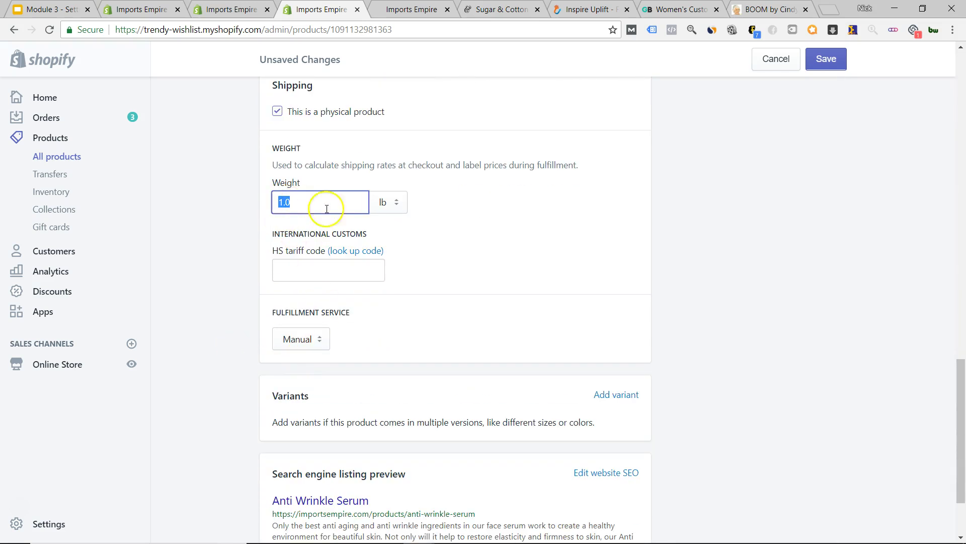
pyautogui.click(447, 204)
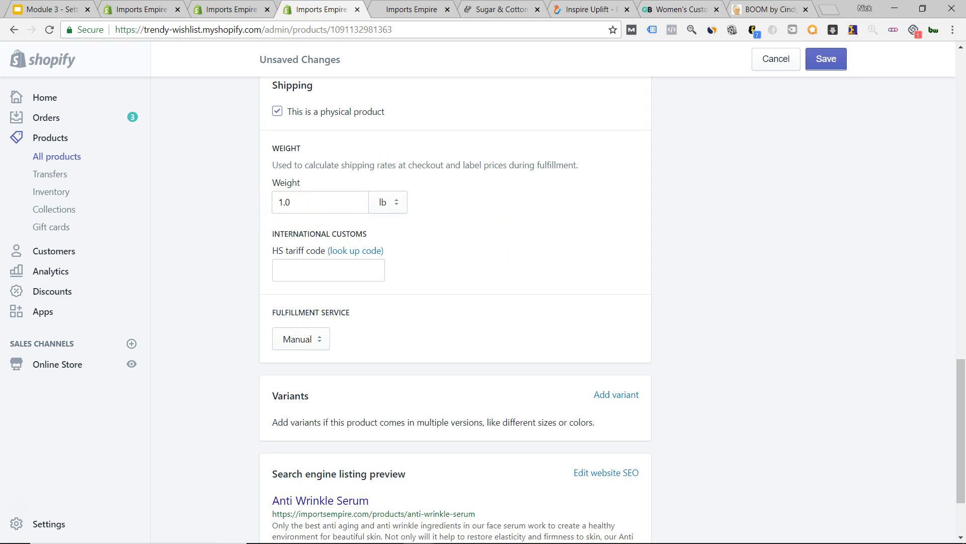
pyautogui.click(221, 10)
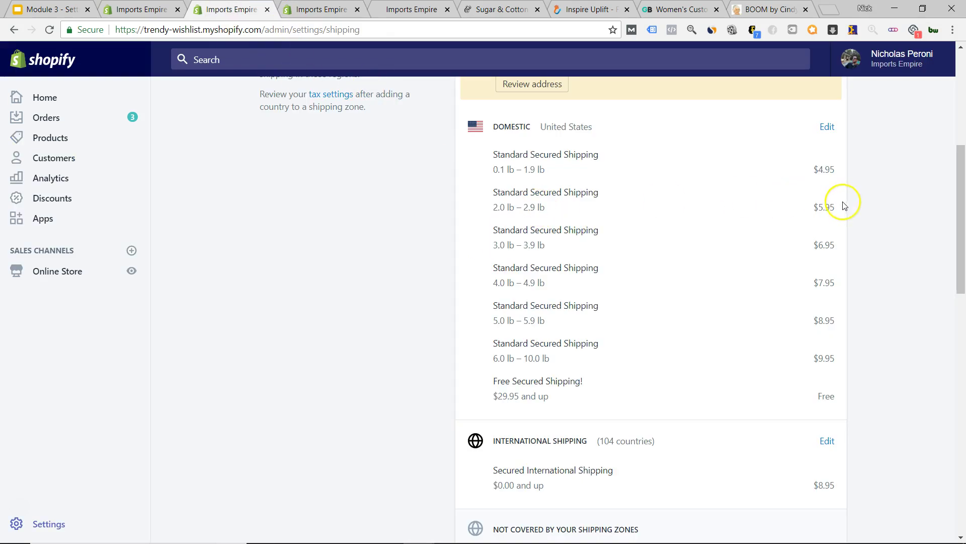
# - Check the $5.95 and $7.95 rates, dismiss the address warning, and edit the Domestic zone
pyautogui.moveTo(823, 209); pyautogui.dragTo(835, 208)
pyautogui.moveTo(811, 282); pyautogui.dragTo(851, 288)
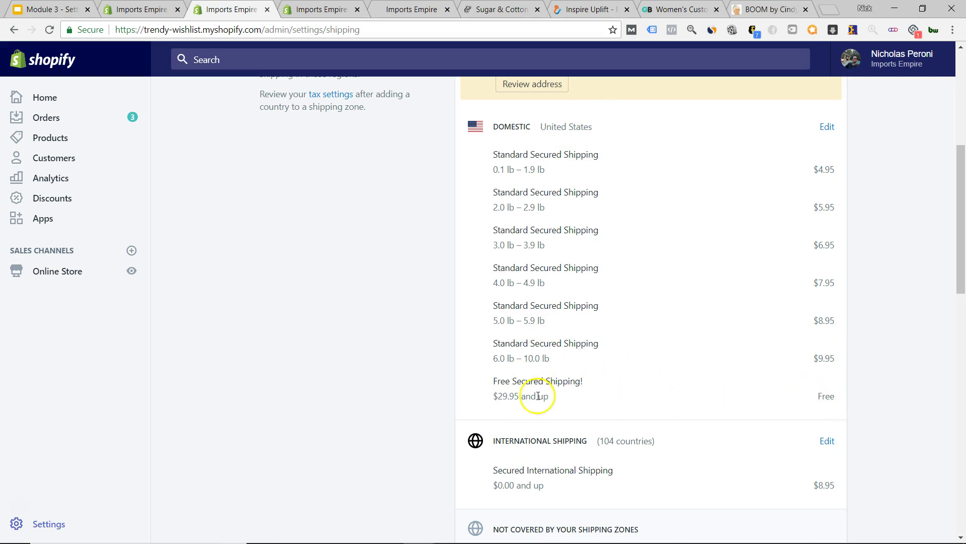
pyautogui.scroll(2, 666, 332)
pyautogui.scroll(3, 759, 250)
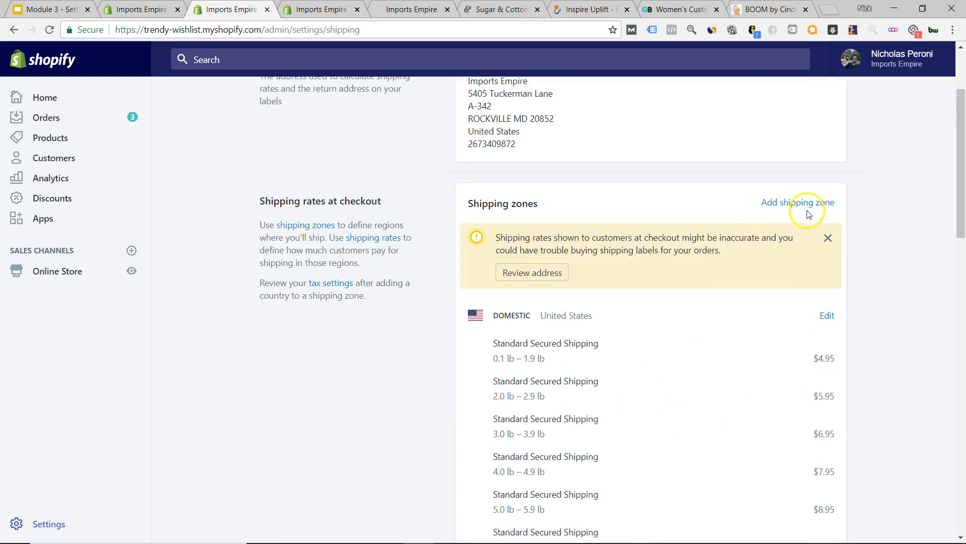
pyautogui.scroll(-5, 726, 246)
pyautogui.scroll(6, 759, 380)
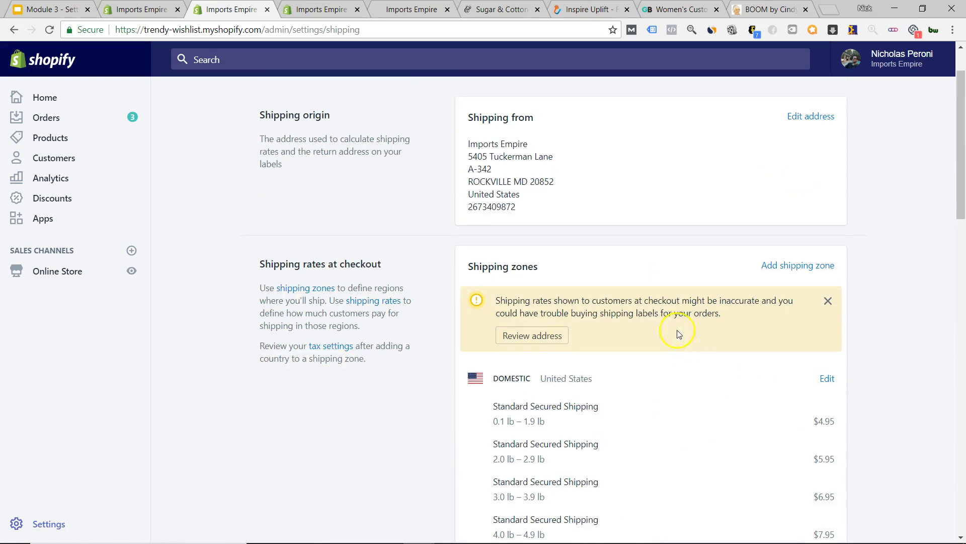
pyautogui.click(828, 301)
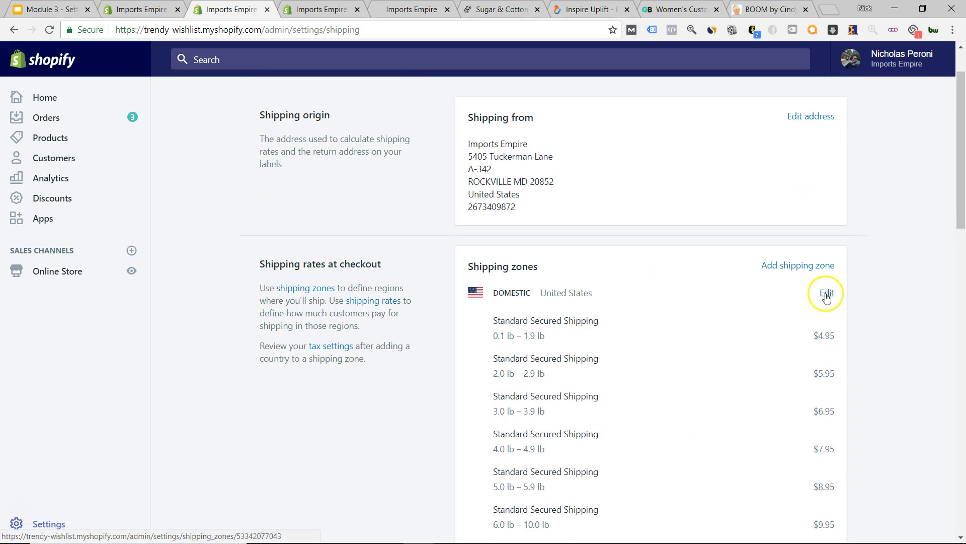
pyautogui.click(828, 295)
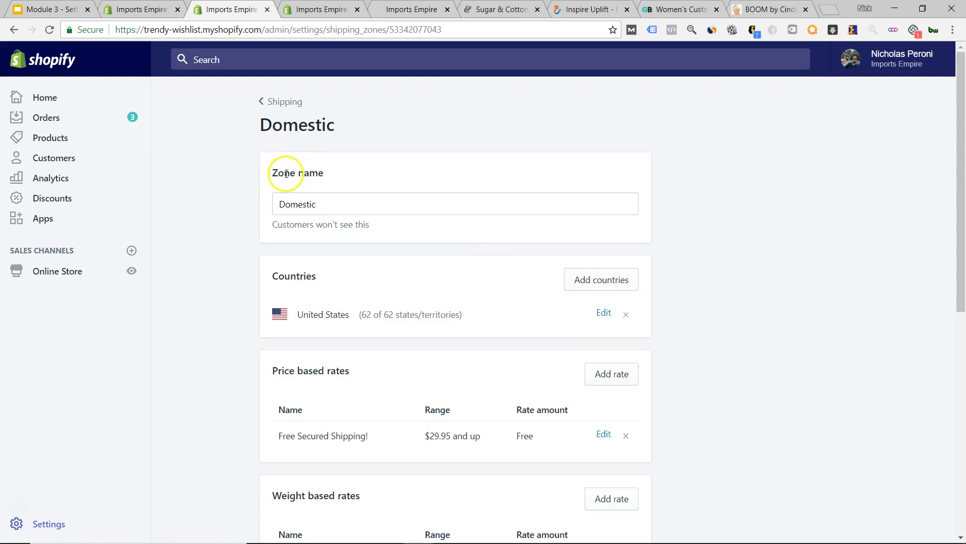
pyautogui.moveTo(274, 173); pyautogui.dragTo(322, 173)
pyautogui.click(244, 217)
pyautogui.scroll(-2, 238, 317)
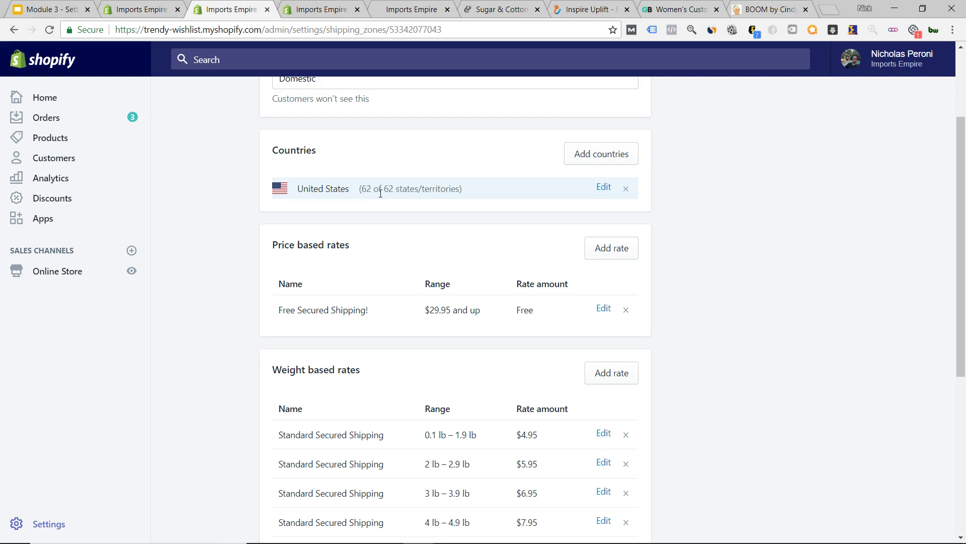
pyautogui.scroll(-4, 218, 266)
pyautogui.scroll(2, 268, 209)
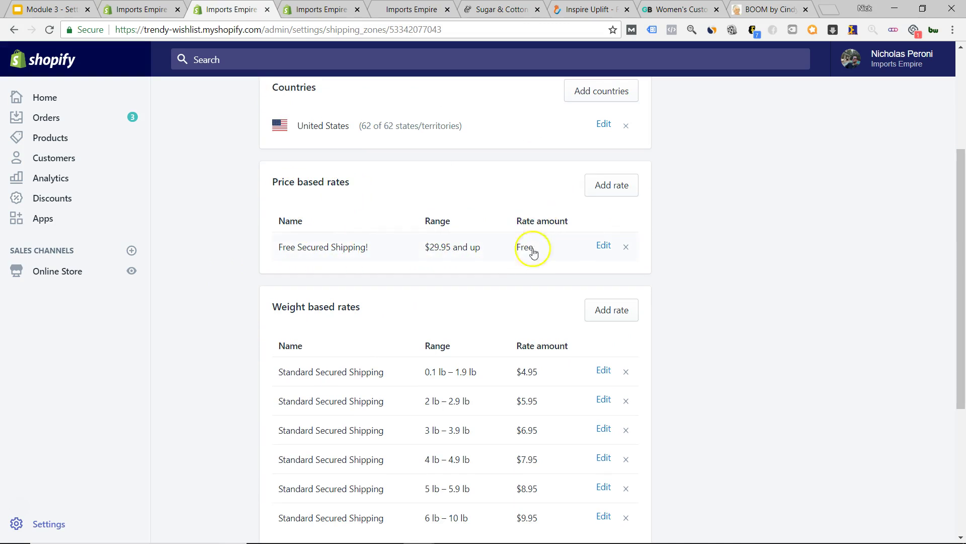
pyautogui.scroll(-2, 242, 299)
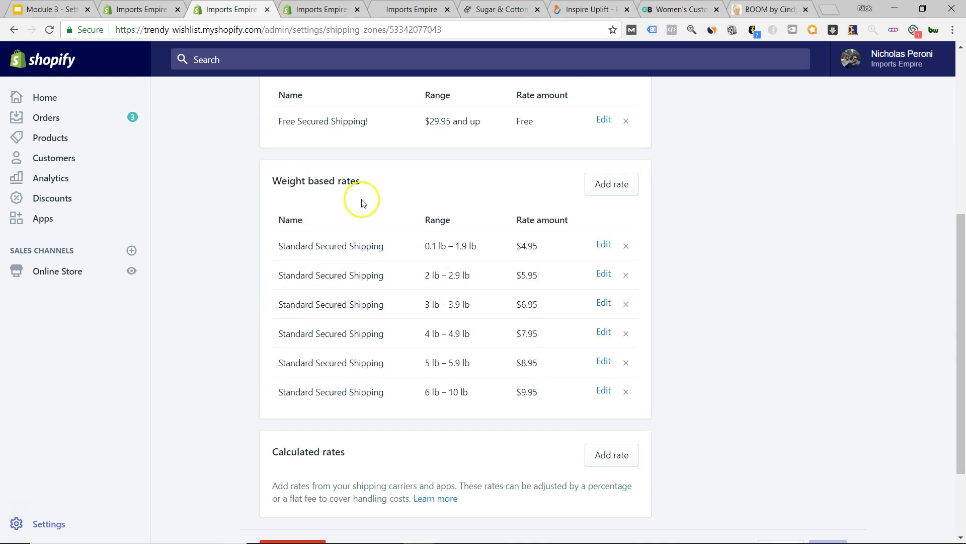
pyautogui.click(602, 188)
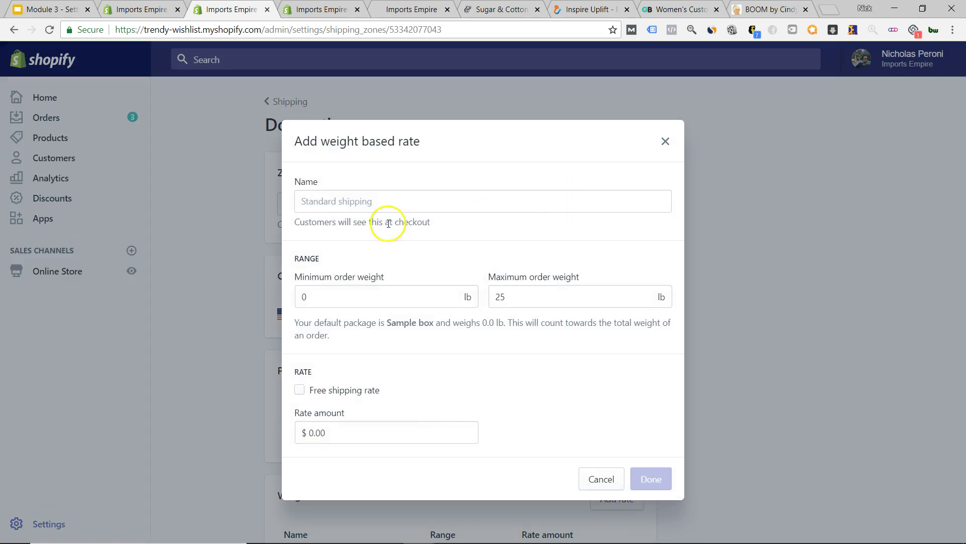
pyautogui.click(353, 201)
pyautogui.write('Standard Secured Shipping')
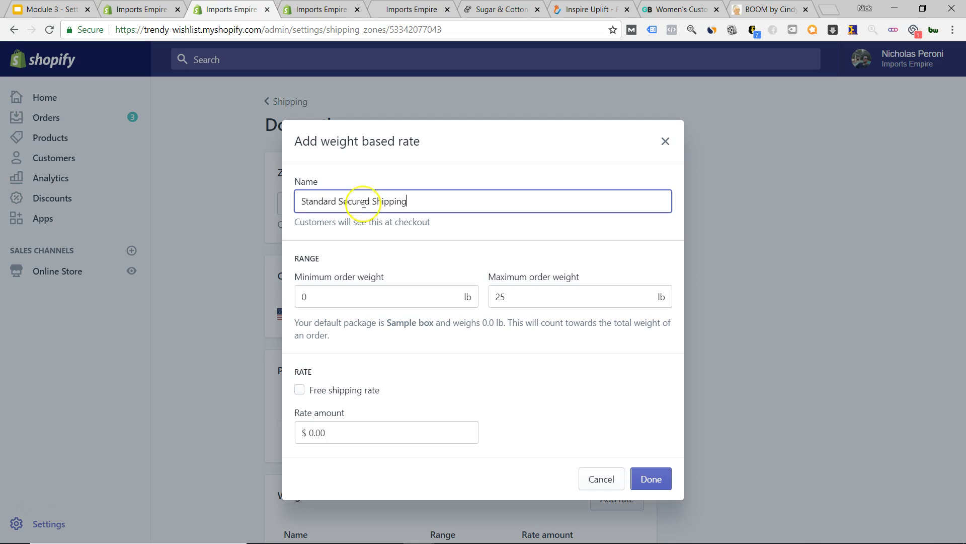
pyautogui.click(335, 296)
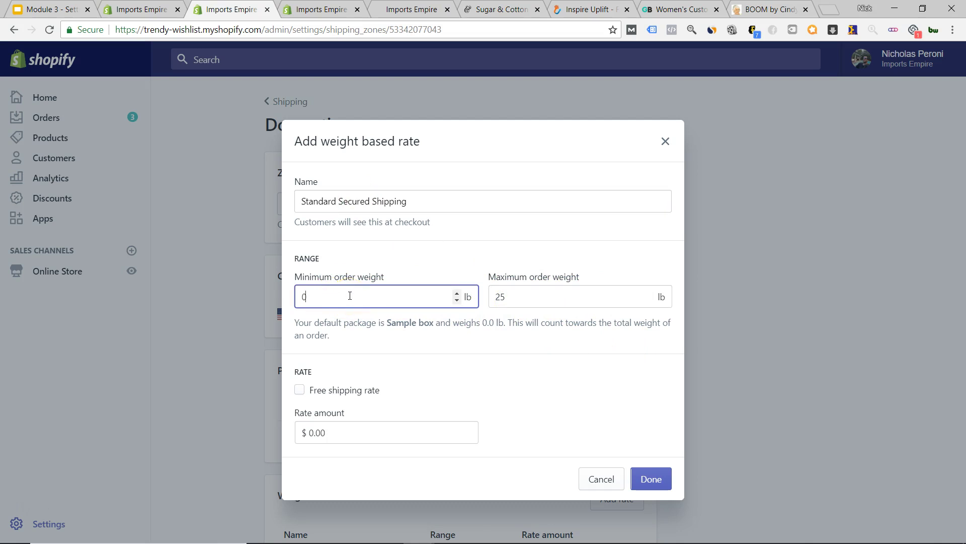
pyautogui.click(514, 297)
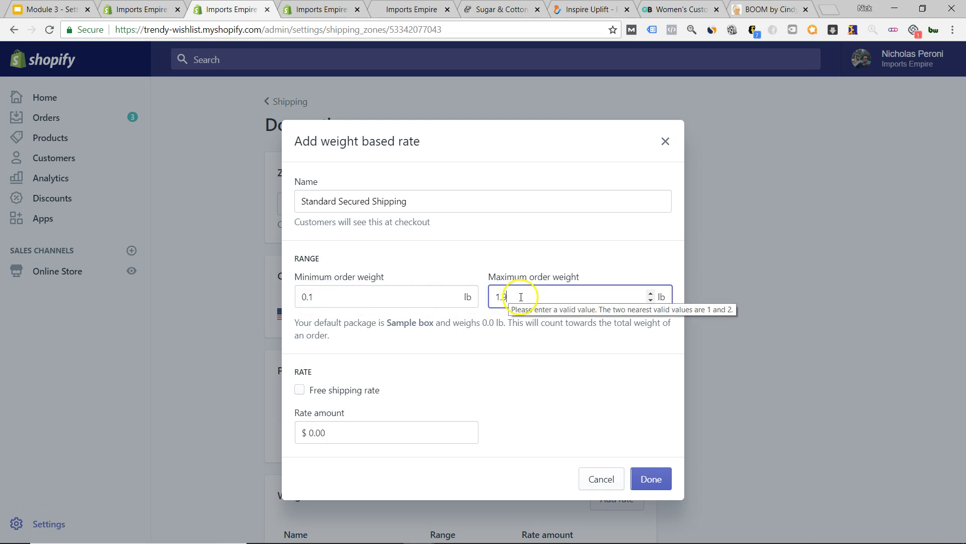
pyautogui.click(325, 433)
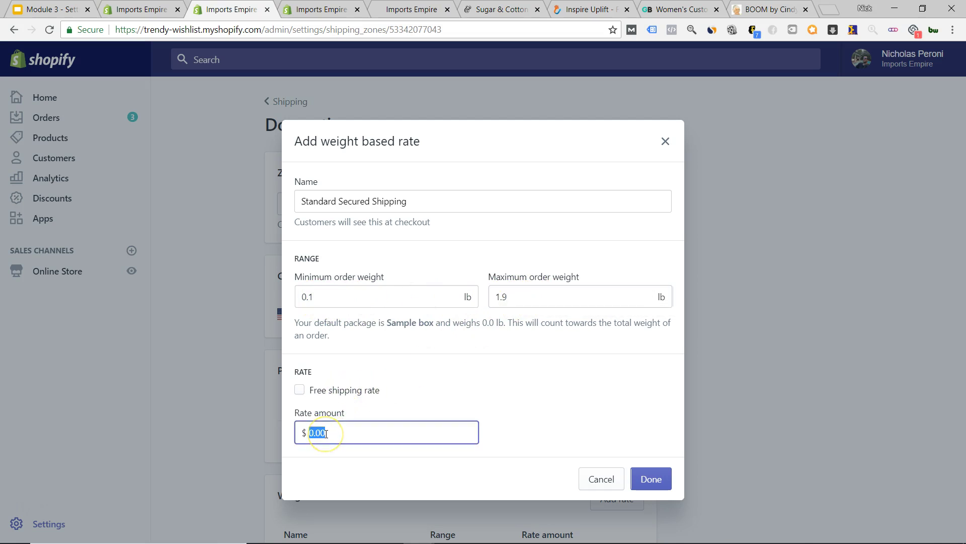
pyautogui.write('5')
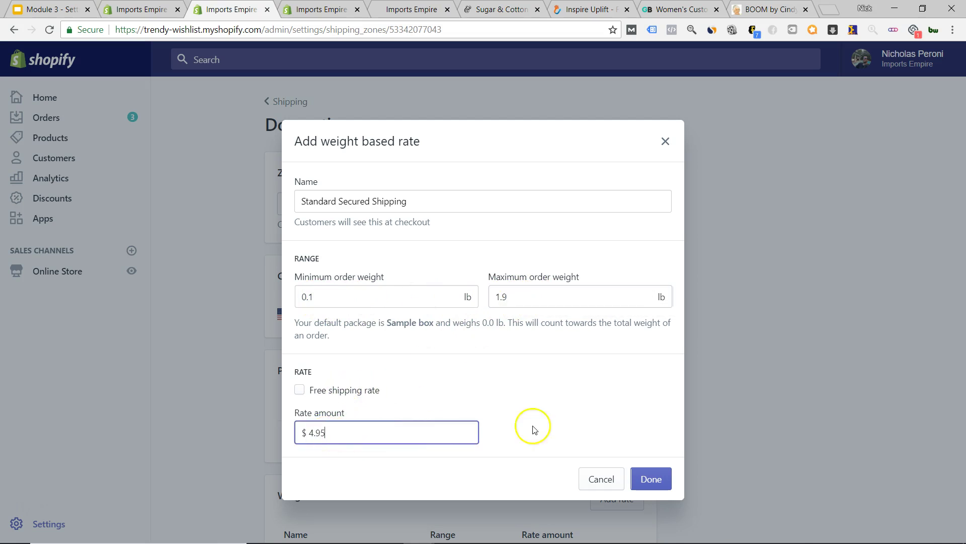
pyautogui.click(635, 478)
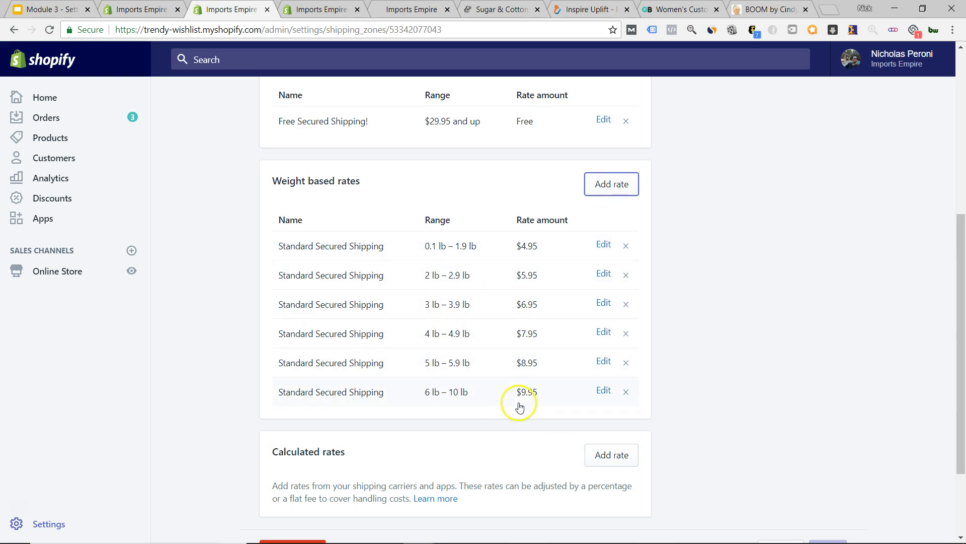
pyautogui.scroll(3, 511, 402)
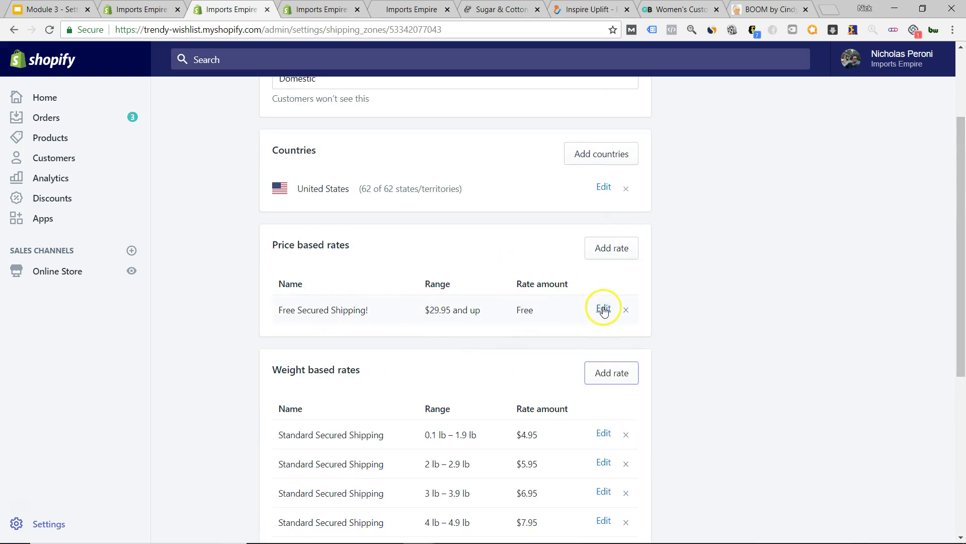
pyautogui.click(604, 309)
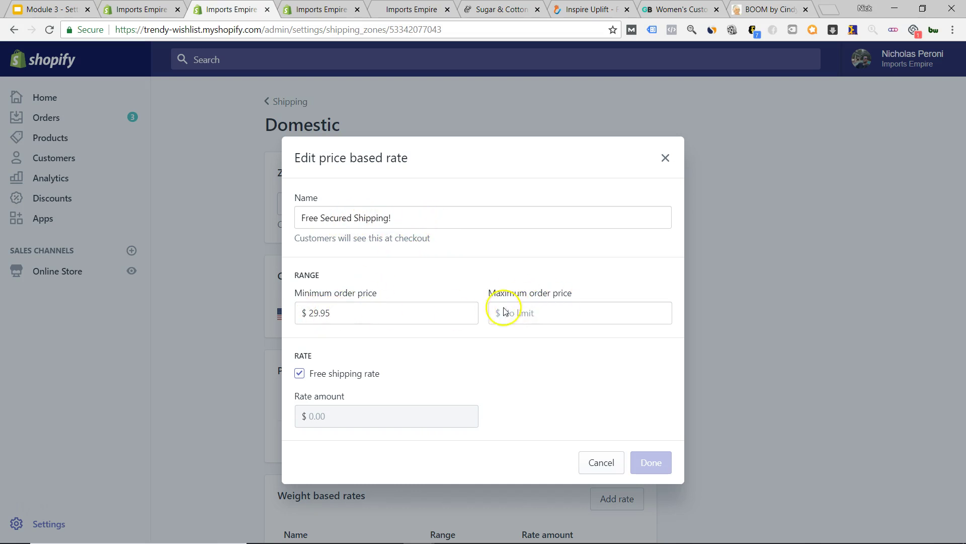
pyautogui.click(601, 461)
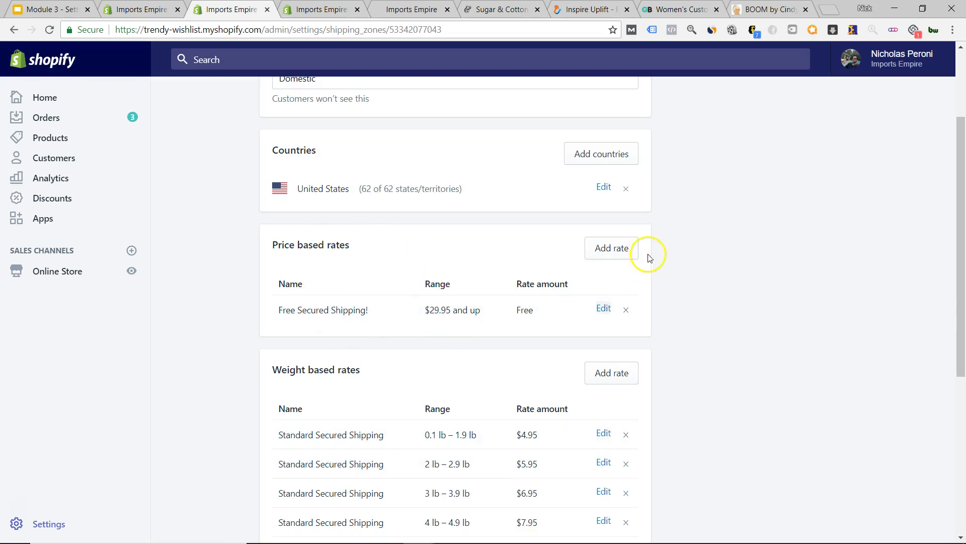
pyautogui.click(610, 249)
pyautogui.click(362, 215)
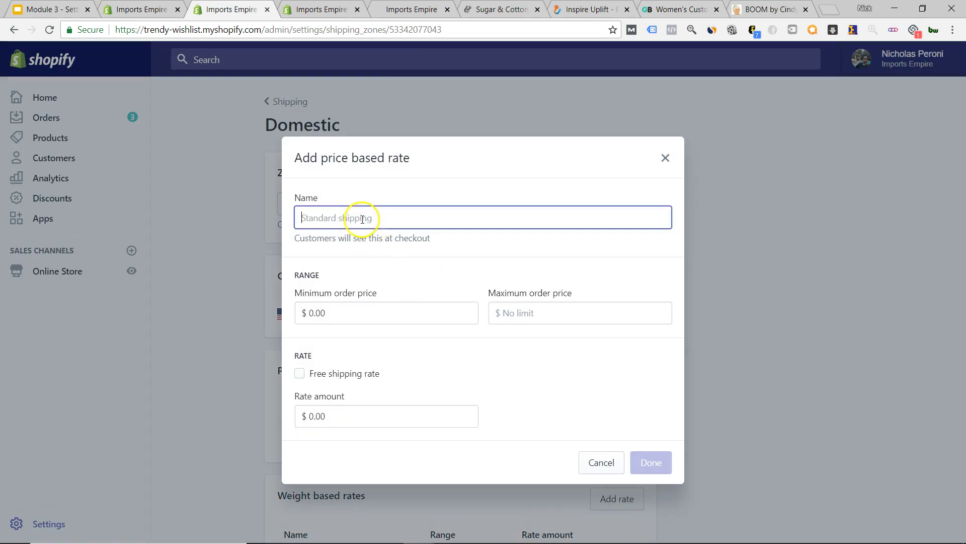
pyautogui.write('Free Secured Shipping!')
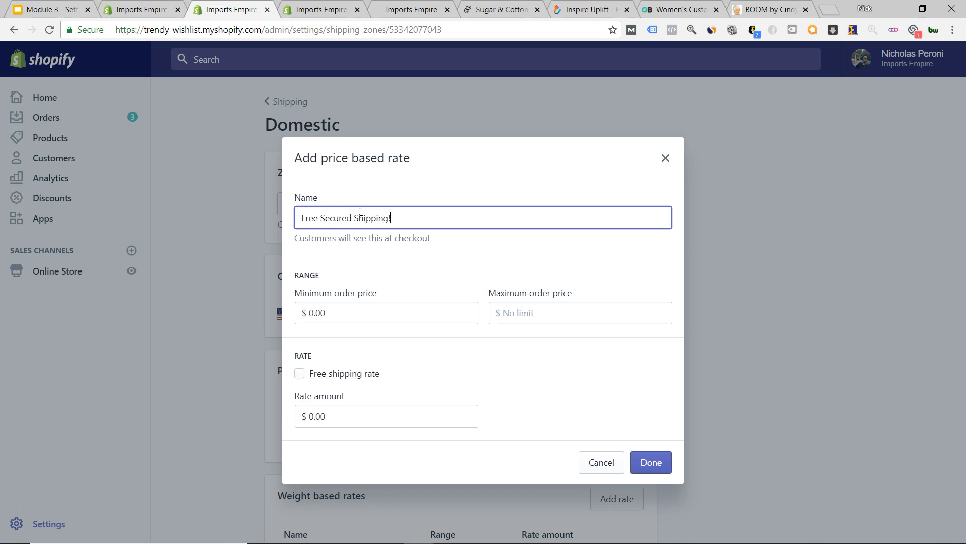
pyautogui.click(301, 375)
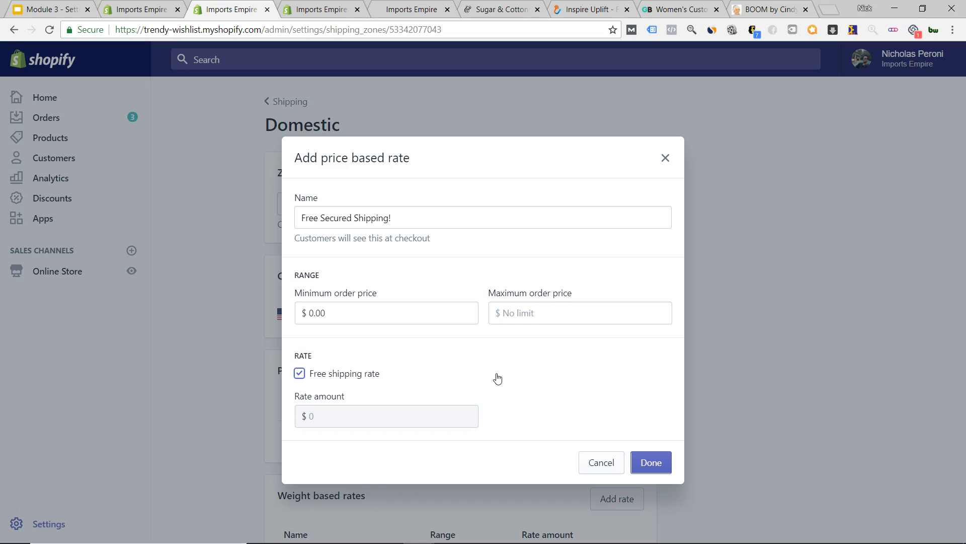
pyautogui.click(589, 461)
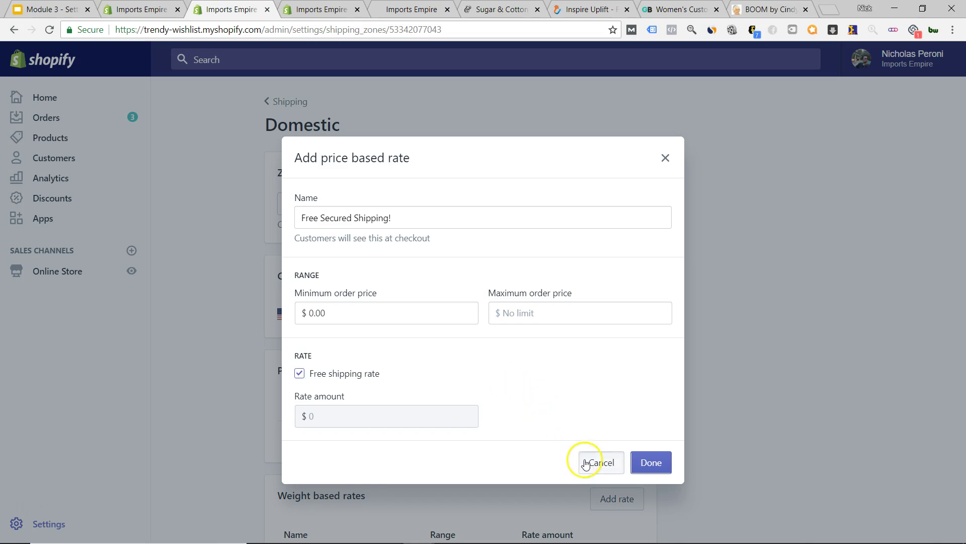
pyautogui.scroll(-7, 317, 317)
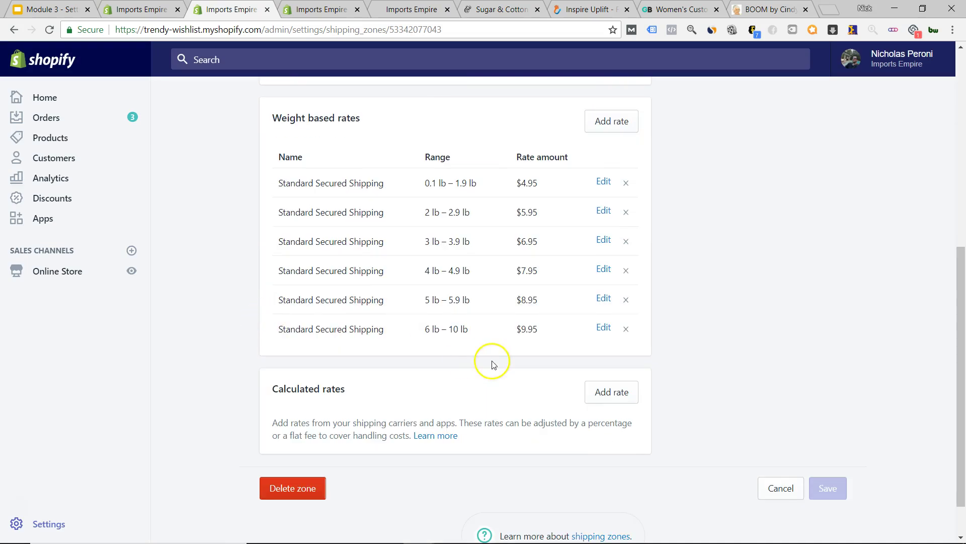
pyautogui.scroll(4, 498, 353)
pyautogui.scroll(-5, 502, 345)
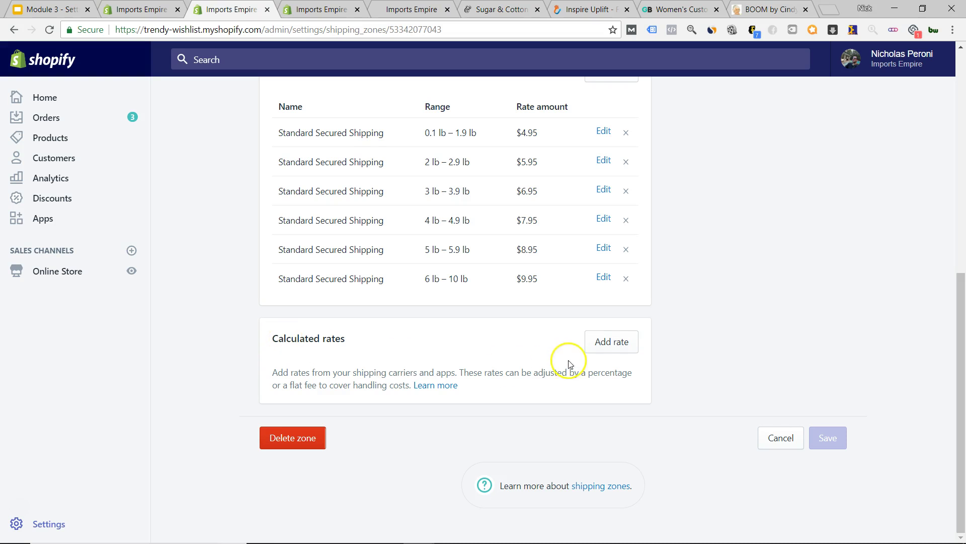
pyautogui.scroll(8, 332, 363)
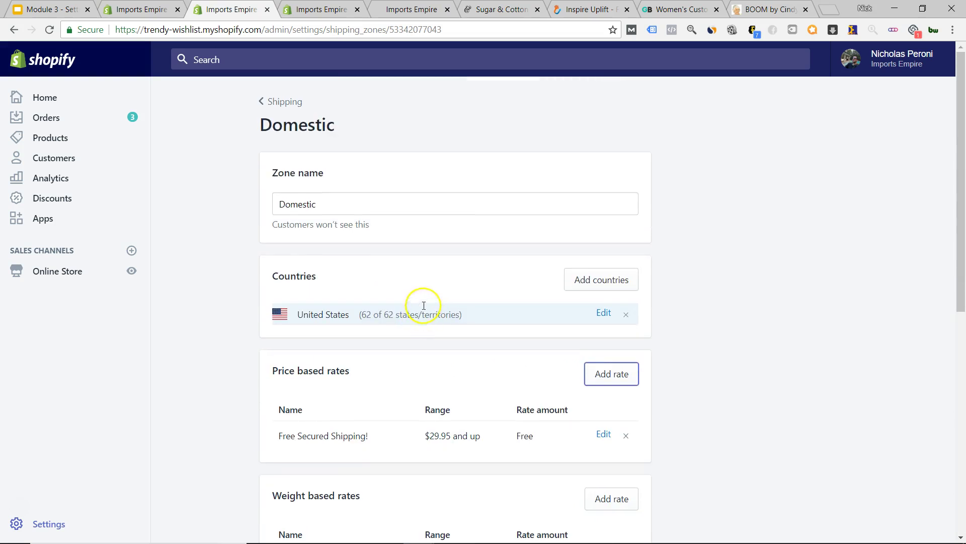
# - Return to Shipping settings and edit the International Shipping zone
pyautogui.click(280, 101)
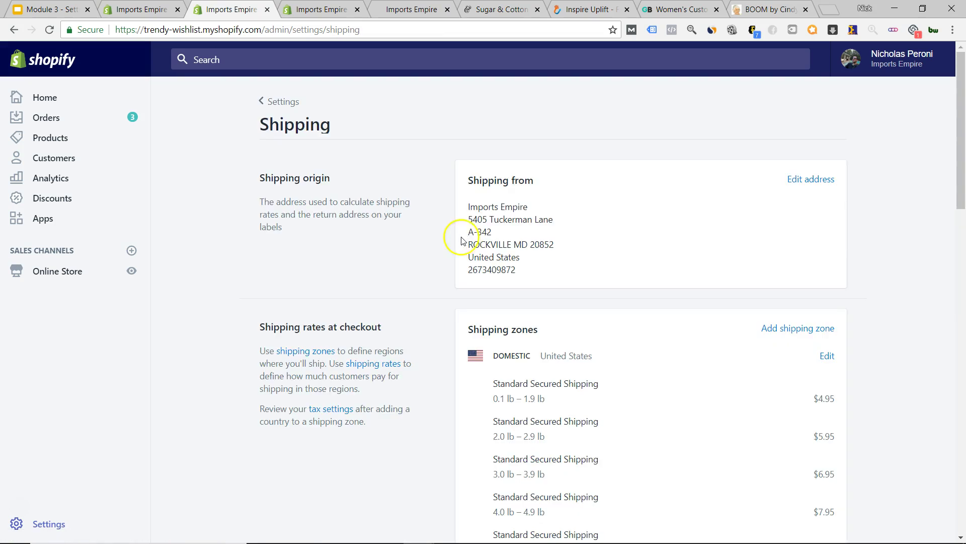
pyautogui.scroll(-15, 462, 240)
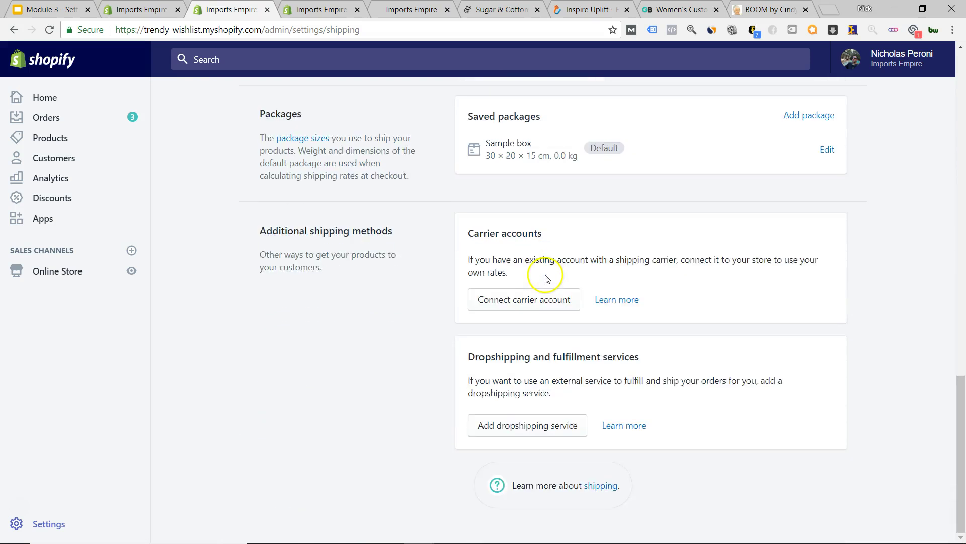
pyautogui.scroll(10, 547, 279)
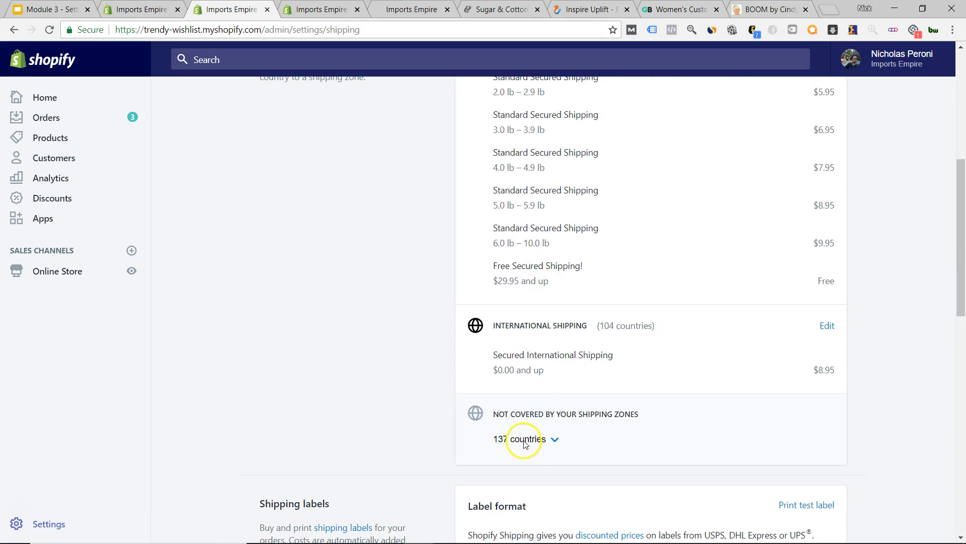
pyautogui.click(827, 326)
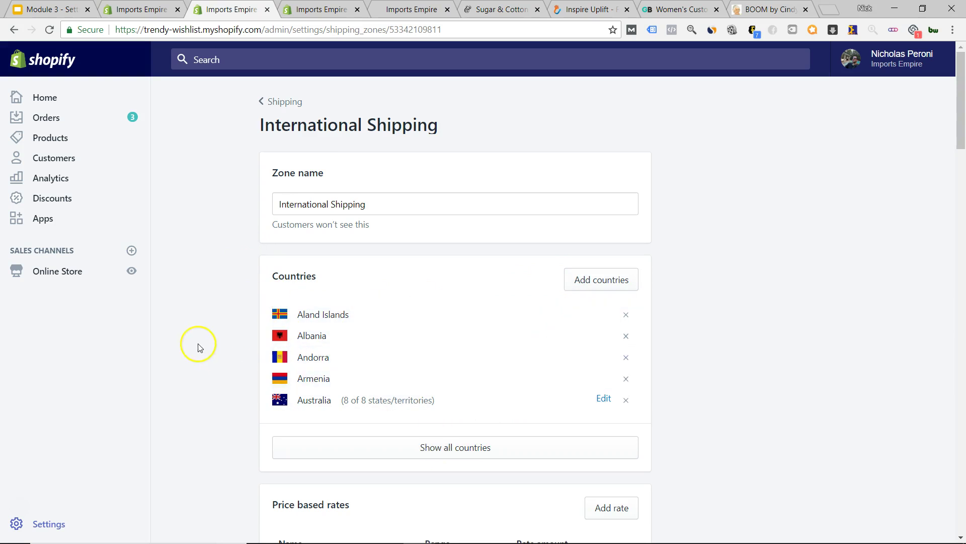
# - Show all International Shipping countries, including Canada, China, Mexico and New Zealand
pyautogui.scroll(-2, 466, 317)
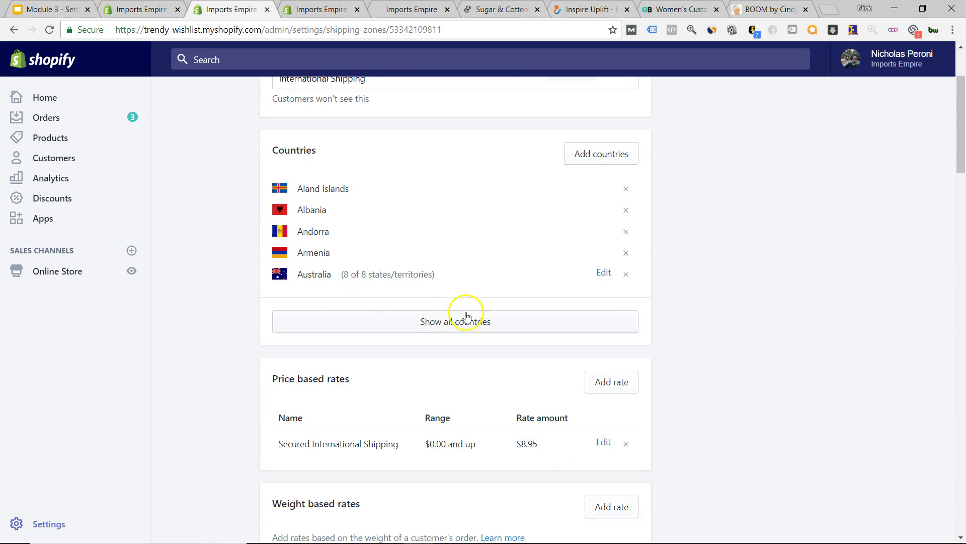
pyautogui.click(437, 321)
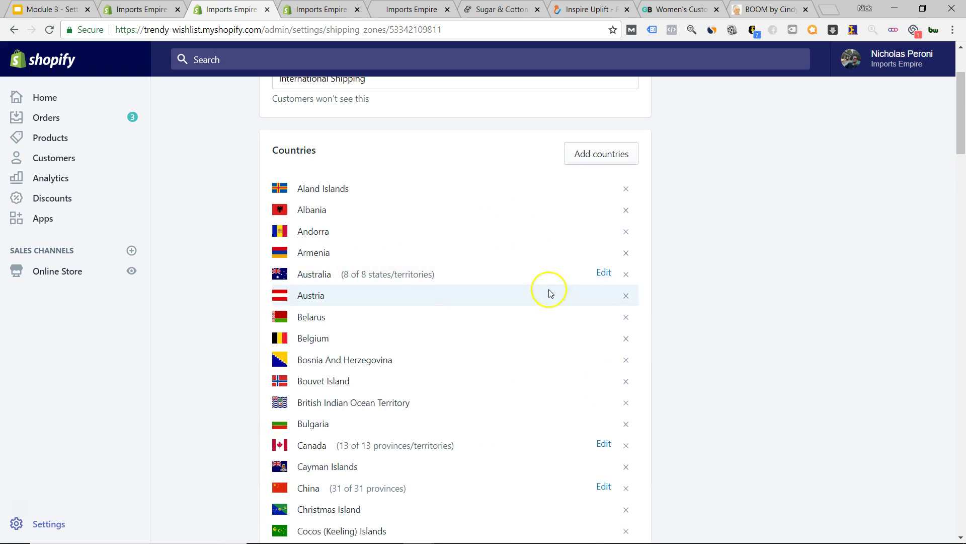
pyautogui.scroll(-20, 389, 251)
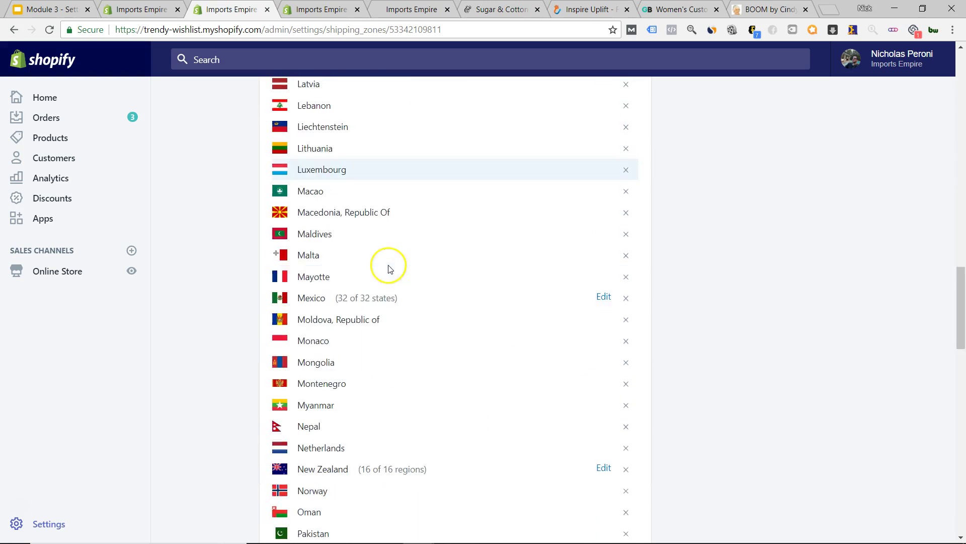
pyautogui.scroll(20, 388, 274)
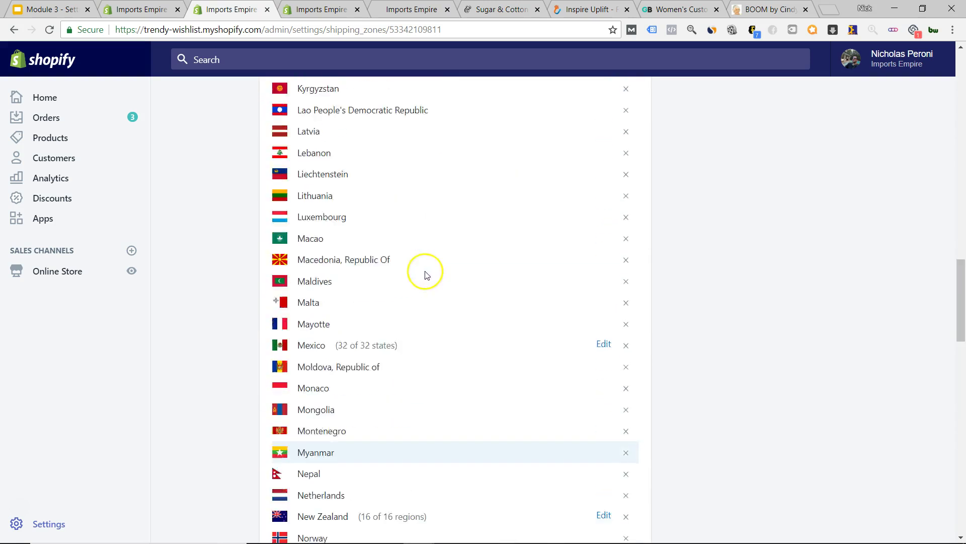
pyautogui.scroll(12, 596, 232)
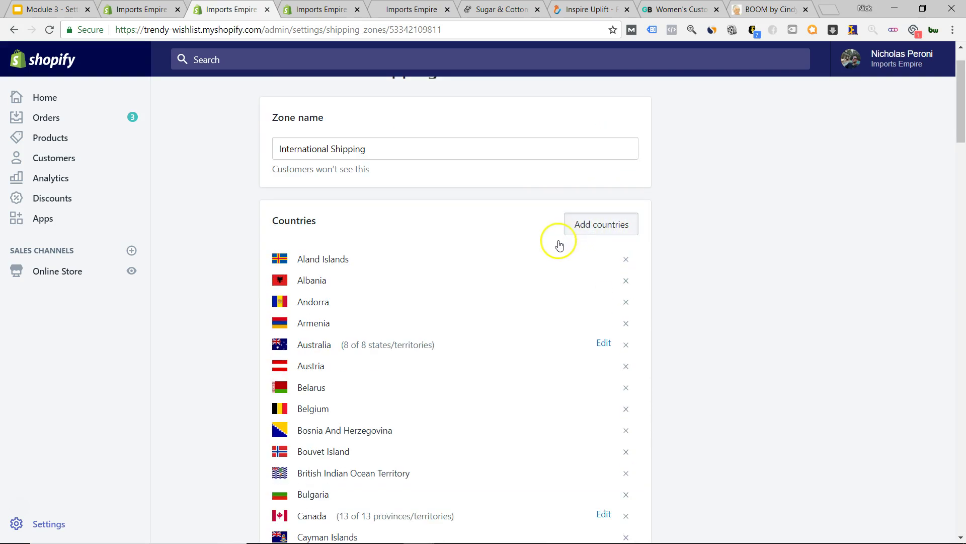
pyautogui.click(571, 228)
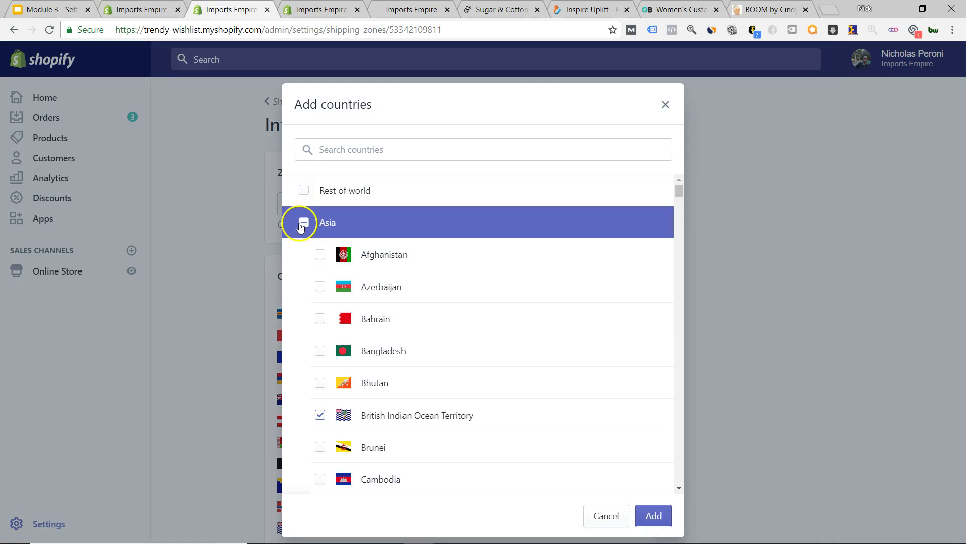
pyautogui.scroll(-15, 373, 302)
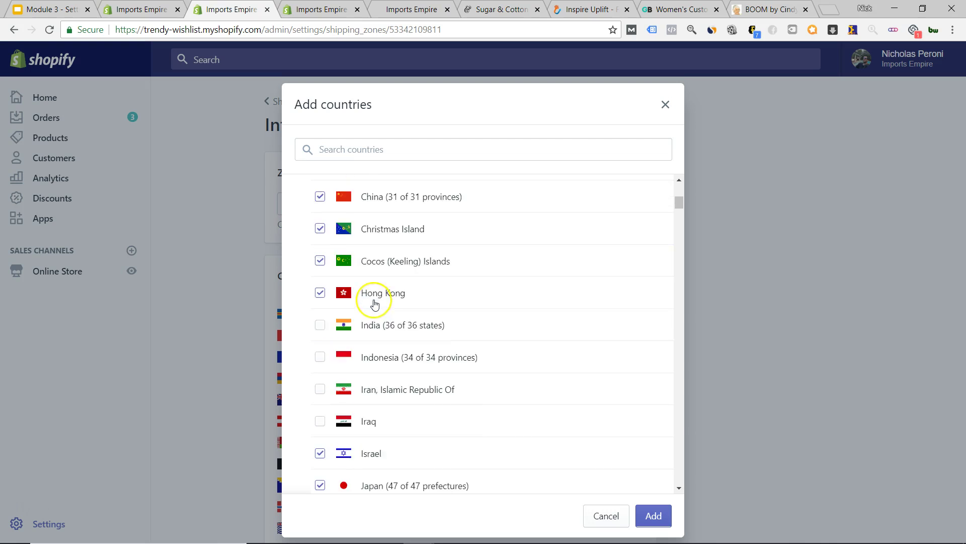
pyautogui.scroll(-20, 372, 307)
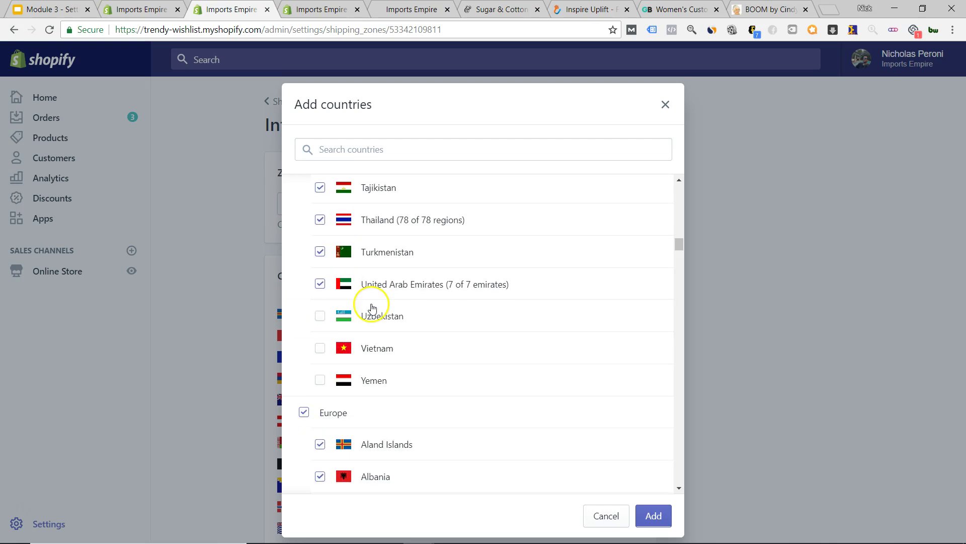
pyautogui.scroll(-20, 372, 311)
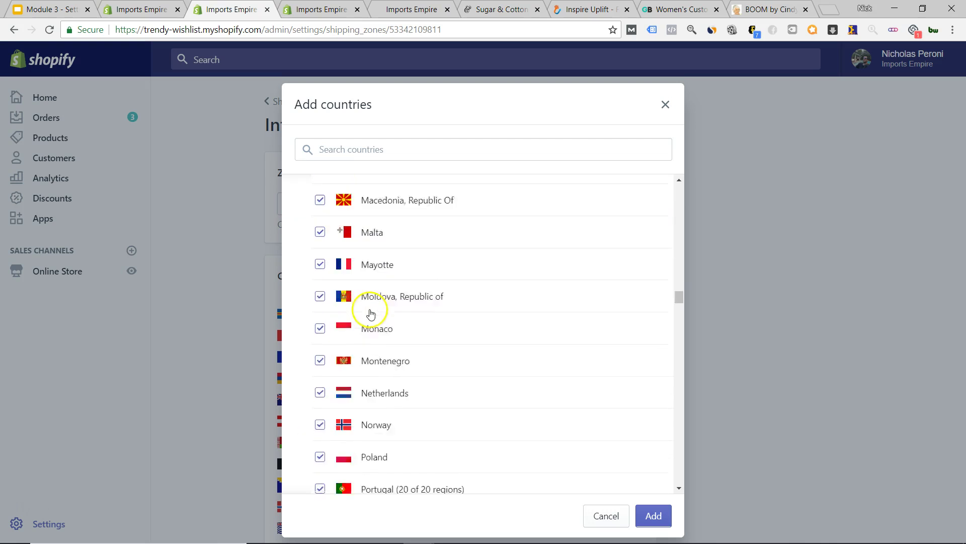
pyautogui.scroll(-20, 370, 317)
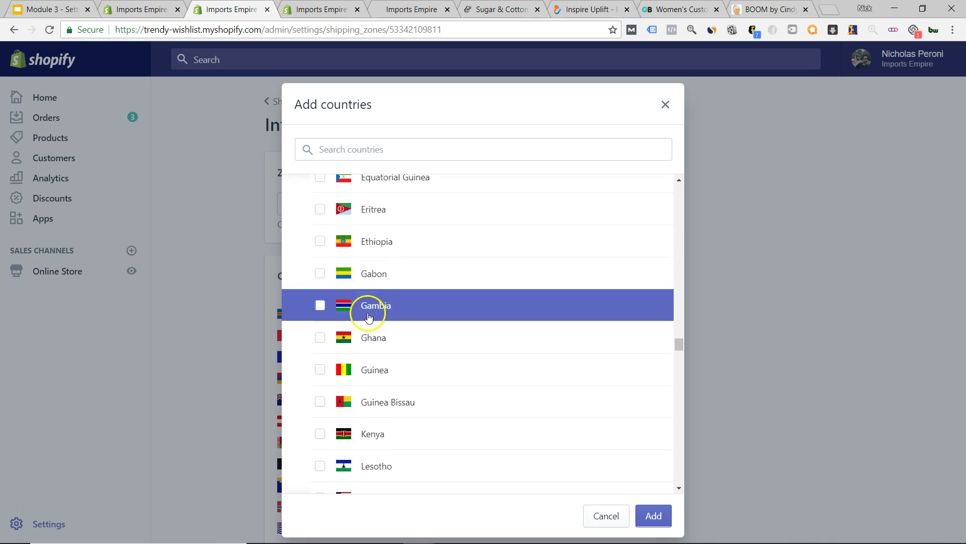
pyautogui.scroll(-20, 367, 318)
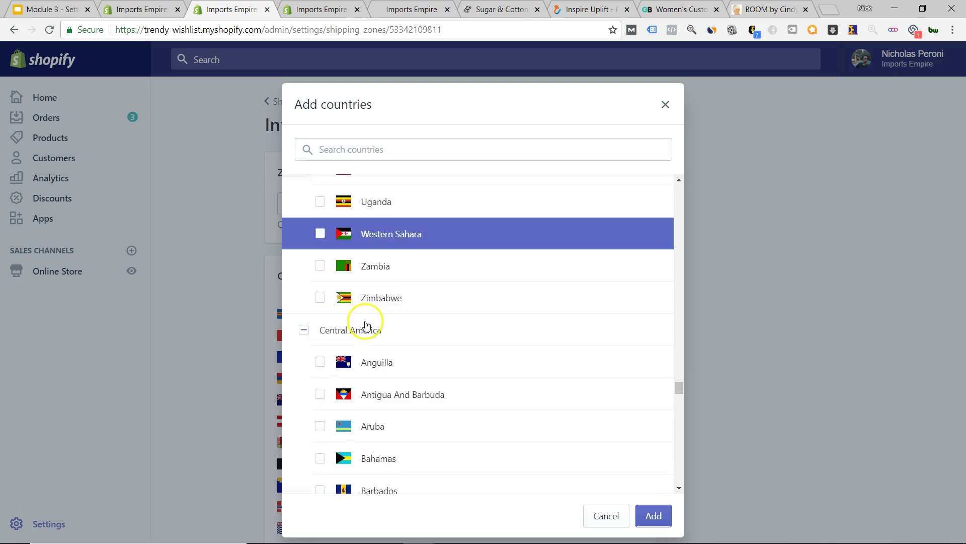
pyautogui.scroll(-15, 366, 325)
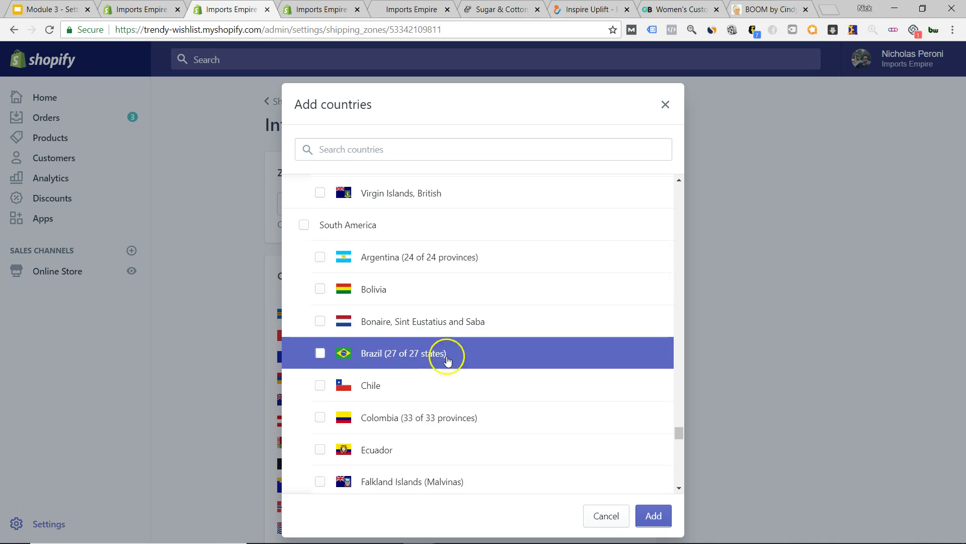
pyautogui.scroll(10, 443, 353)
pyautogui.scroll(20, 426, 349)
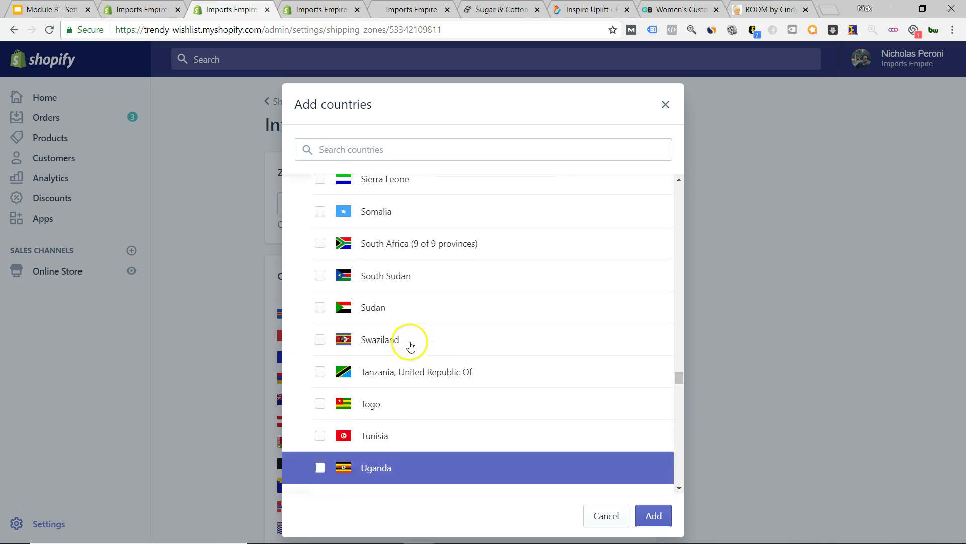
pyautogui.scroll(13, 399, 349)
pyautogui.scroll(9, 399, 348)
pyautogui.scroll(20, 399, 349)
pyautogui.scroll(20, 395, 351)
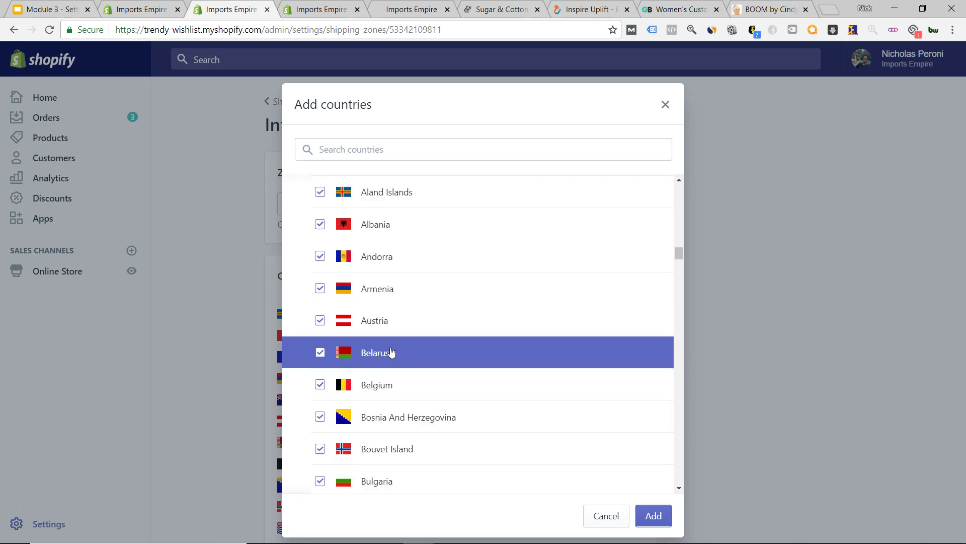
pyautogui.scroll(6, 392, 352)
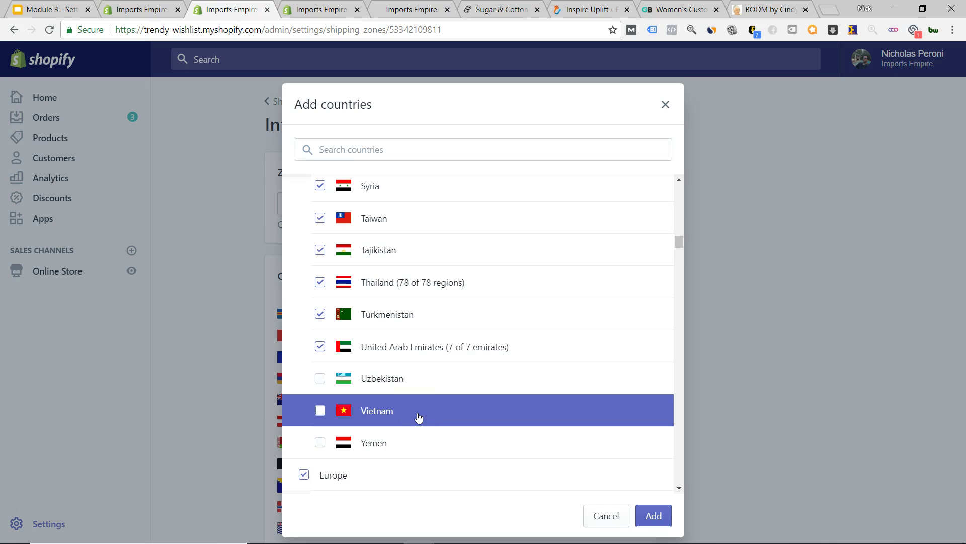
pyautogui.scroll(-10, 417, 417)
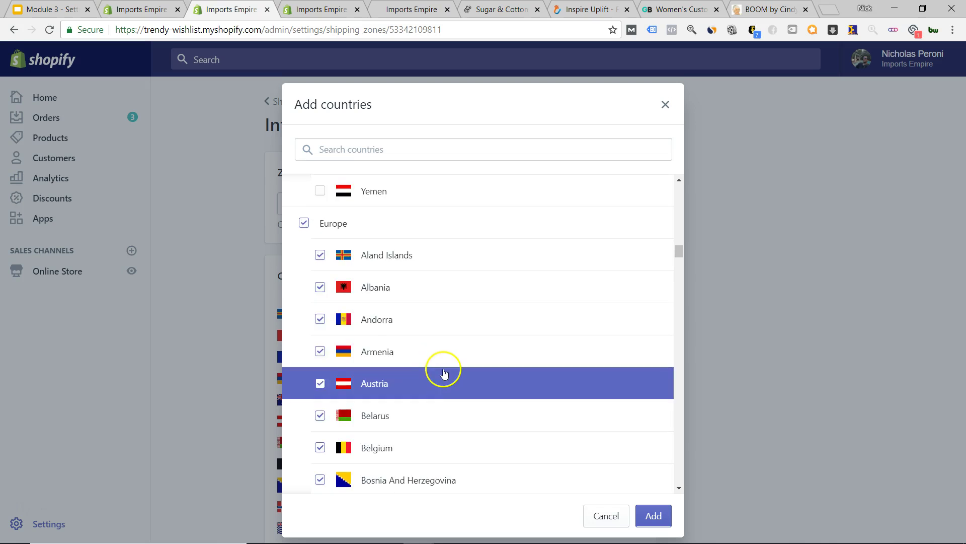
pyautogui.scroll(-20, 438, 356)
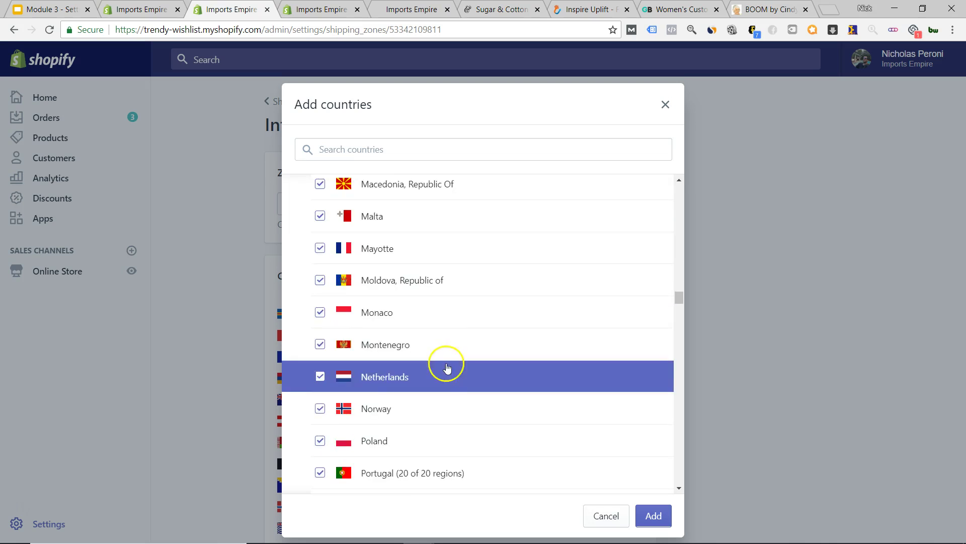
pyautogui.scroll(-20, 450, 361)
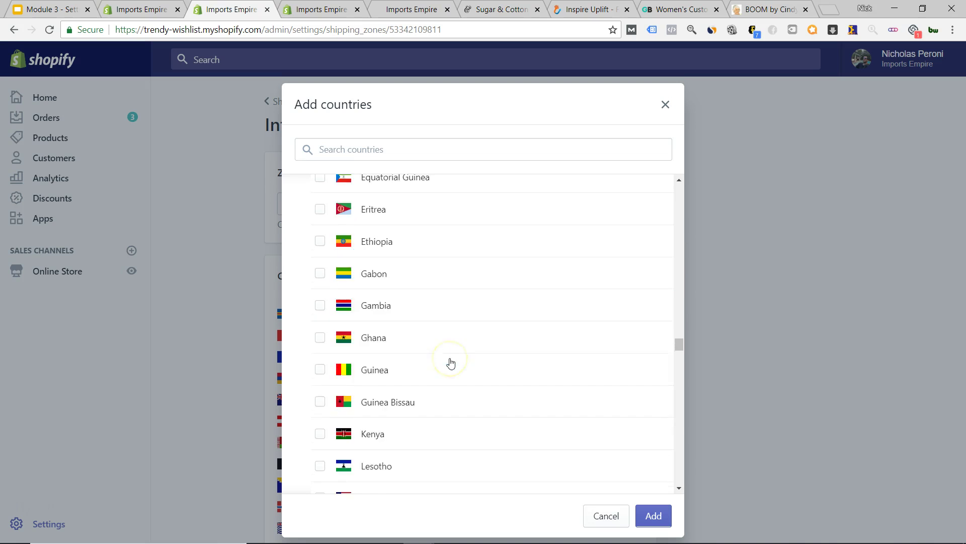
pyautogui.scroll(-20, 450, 362)
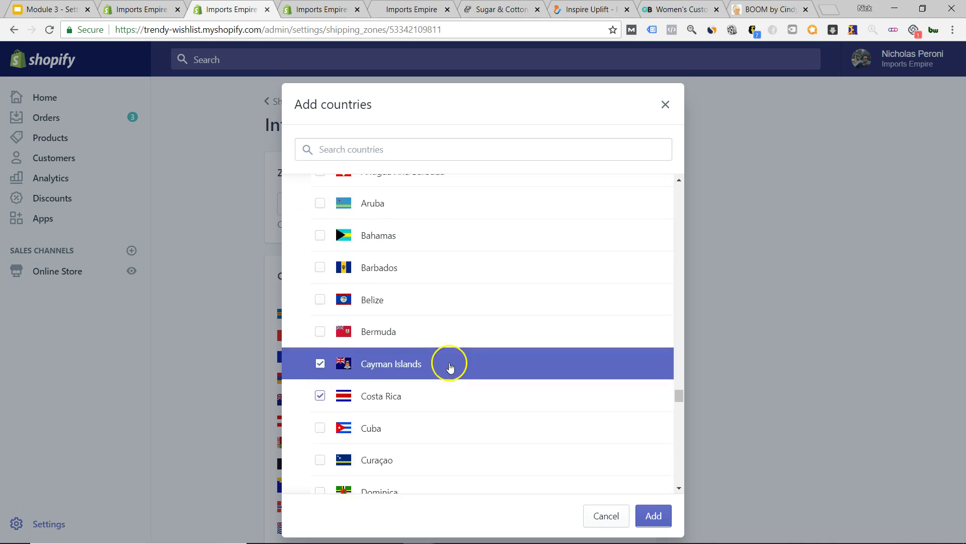
pyautogui.scroll(-18, 451, 367)
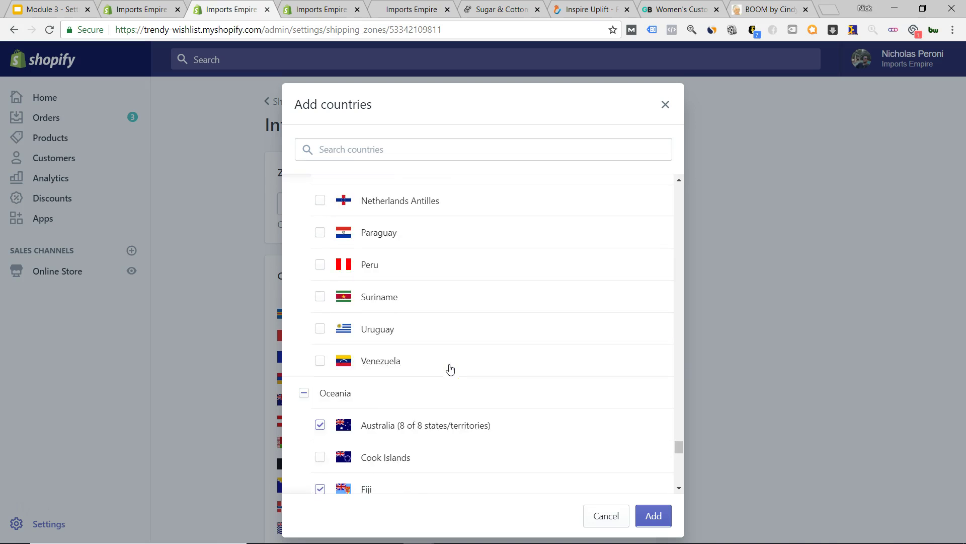
pyautogui.scroll(-10, 450, 370)
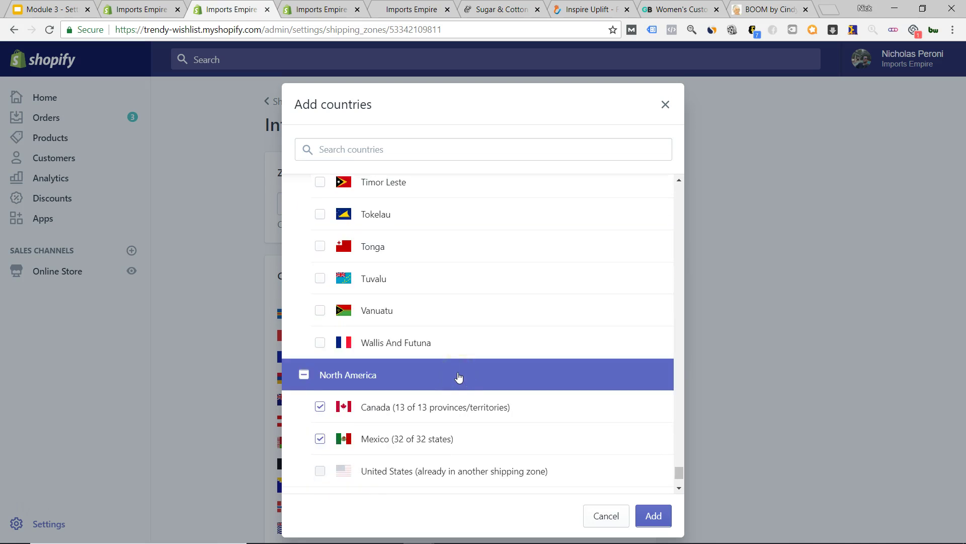
pyautogui.scroll(12, 469, 438)
pyautogui.scroll(12, 463, 432)
pyautogui.scroll(6, 459, 429)
# - Cancel Add countries, review the zone's countries and rates, and return to Shipping settings
pyautogui.click(599, 515)
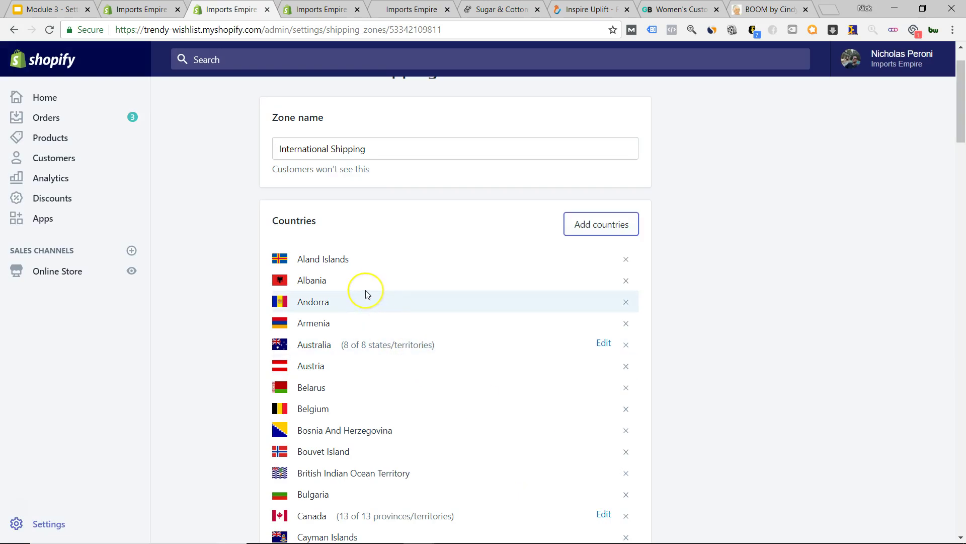
pyautogui.scroll(-20, 243, 395)
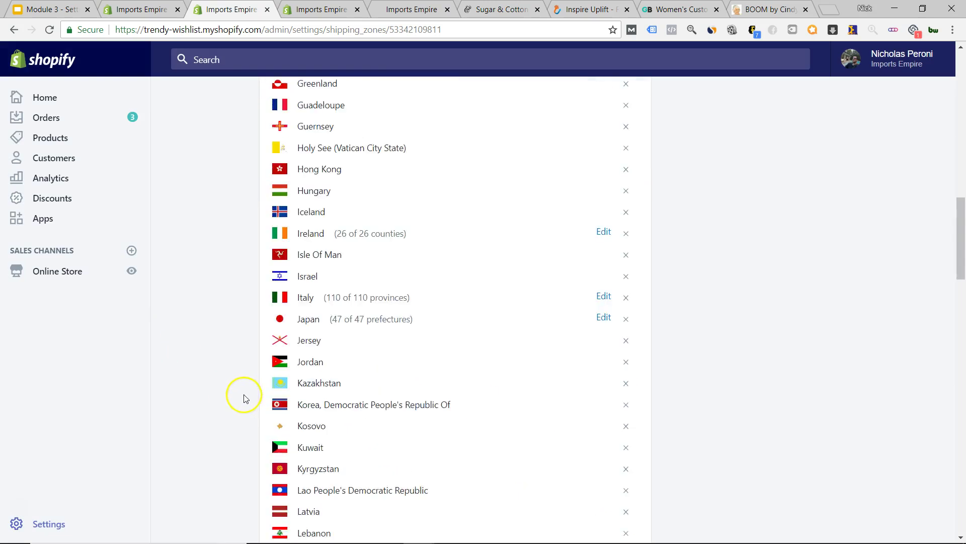
pyautogui.scroll(-3, 247, 401)
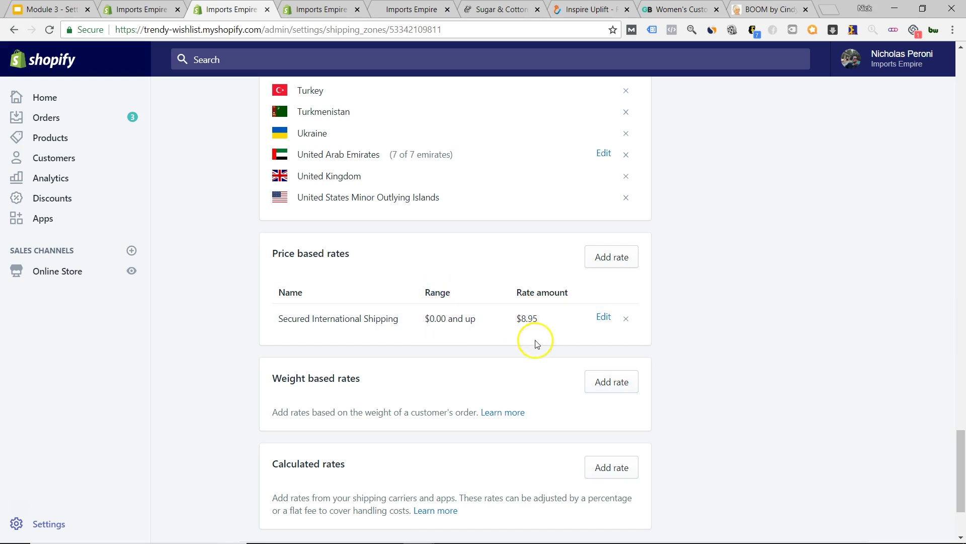
pyautogui.scroll(6, 375, 274)
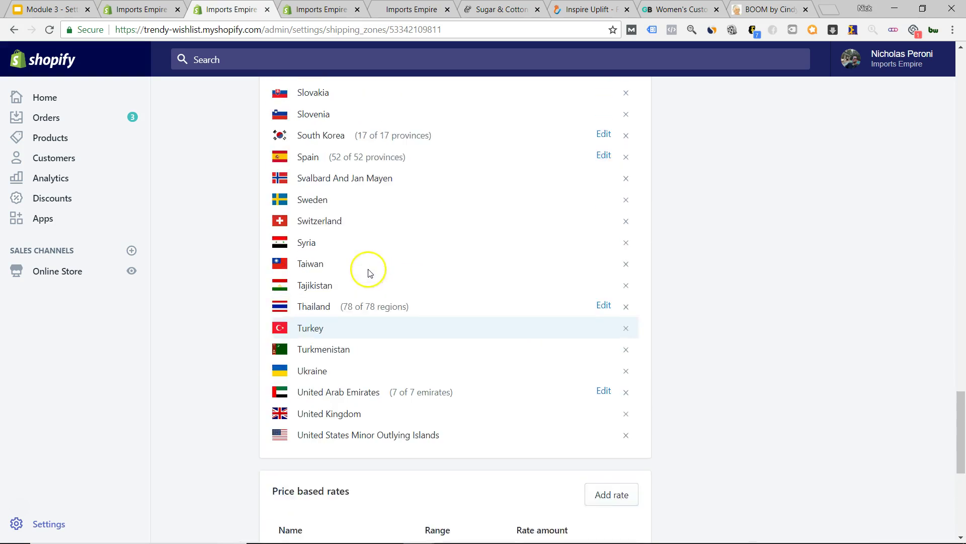
pyautogui.scroll(-7, 437, 338)
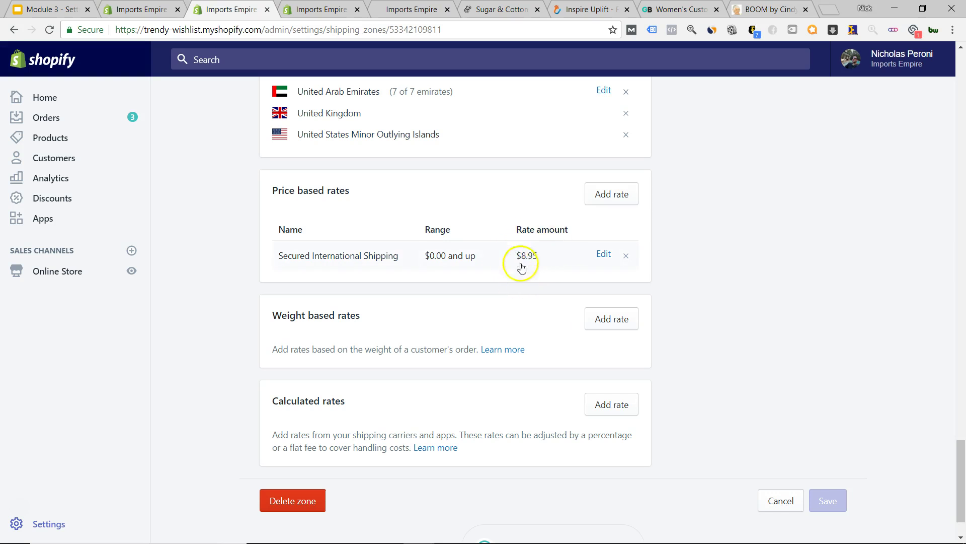
pyautogui.scroll(20, 572, 378)
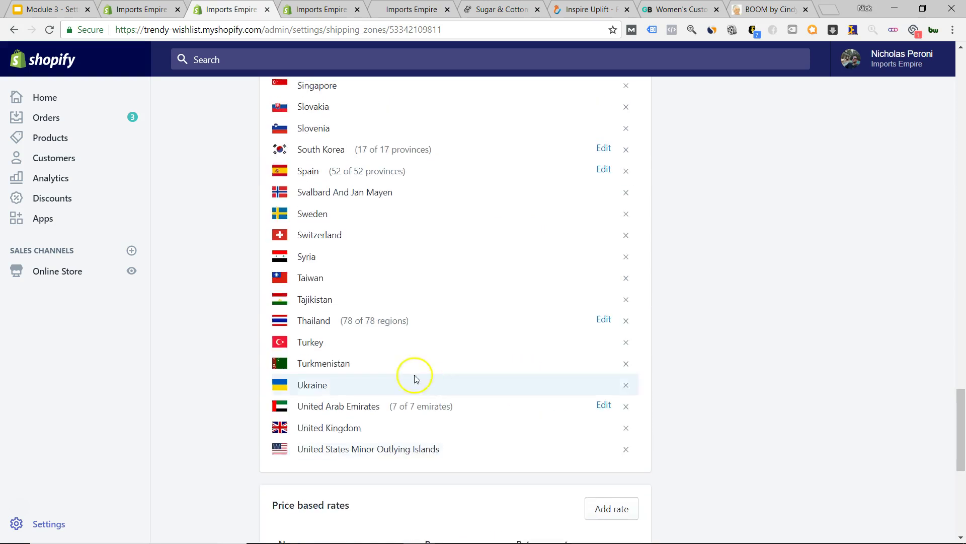
pyautogui.scroll(20, 378, 344)
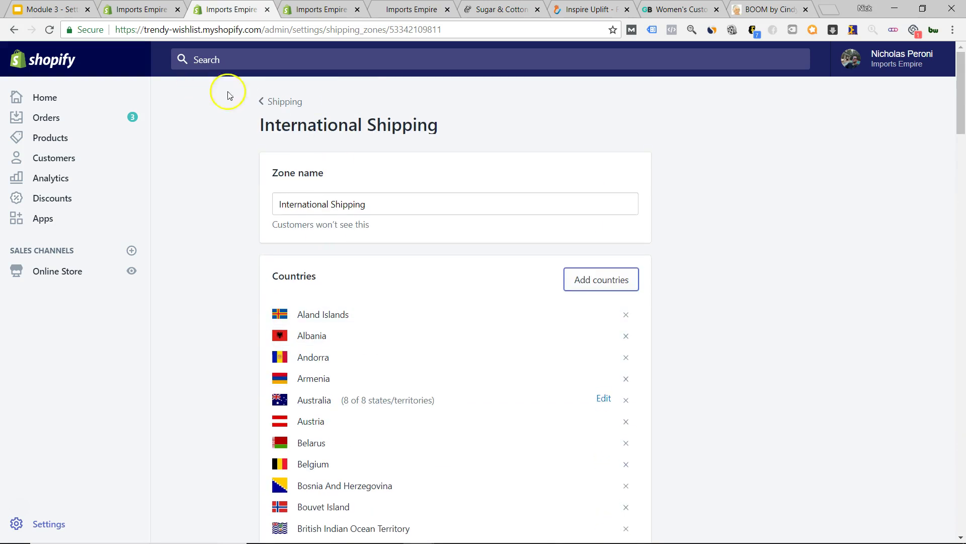
pyautogui.click(276, 105)
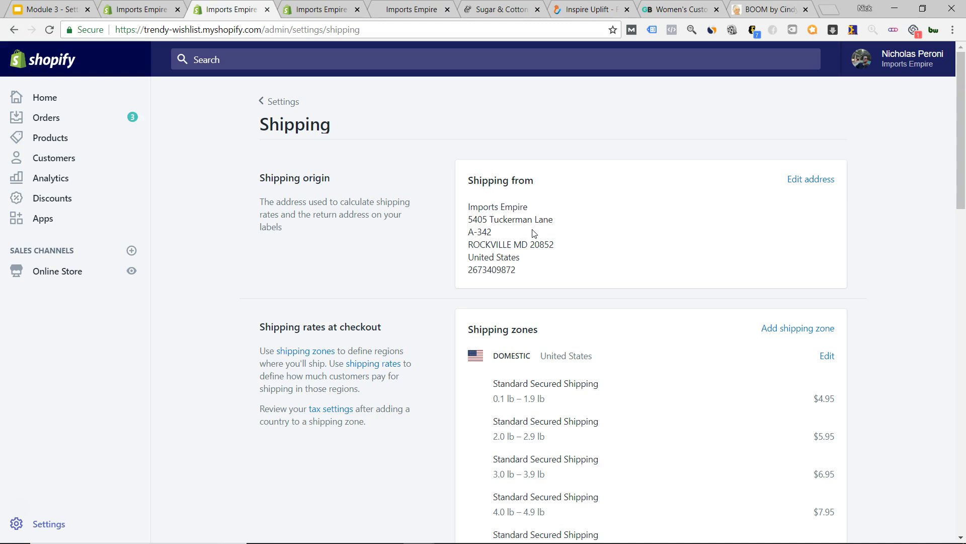
pyautogui.scroll(-20, 393, 284)
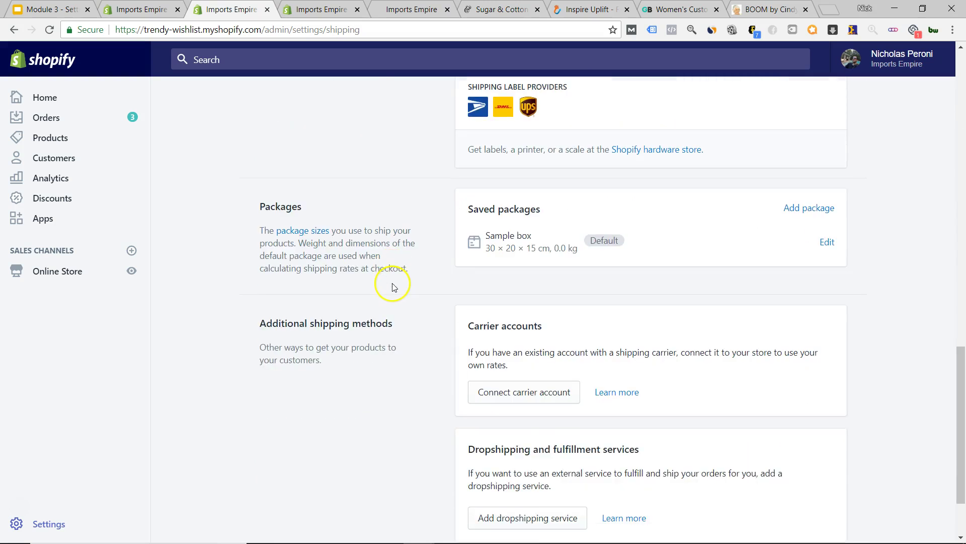
pyautogui.scroll(20, 394, 293)
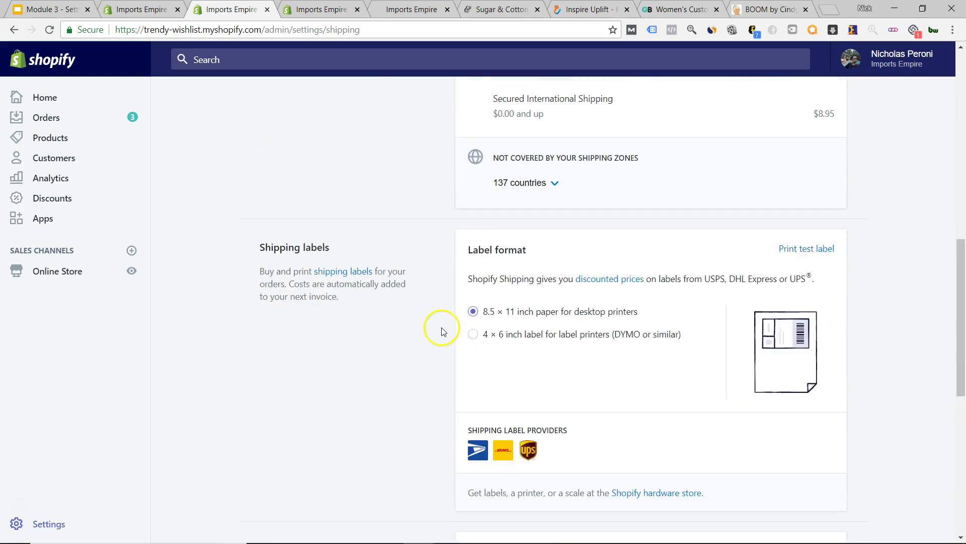
pyautogui.scroll(-8, 425, 313)
pyautogui.scroll(-10, 424, 313)
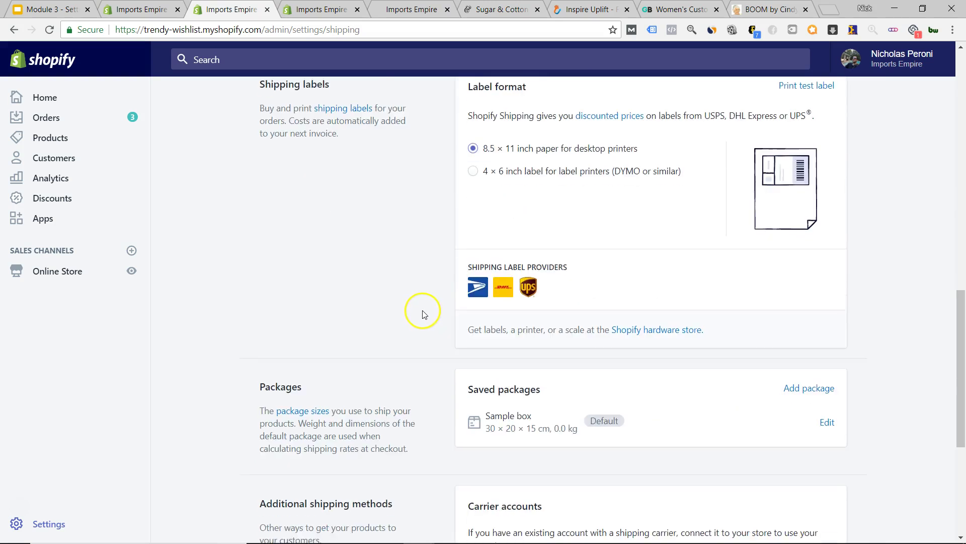
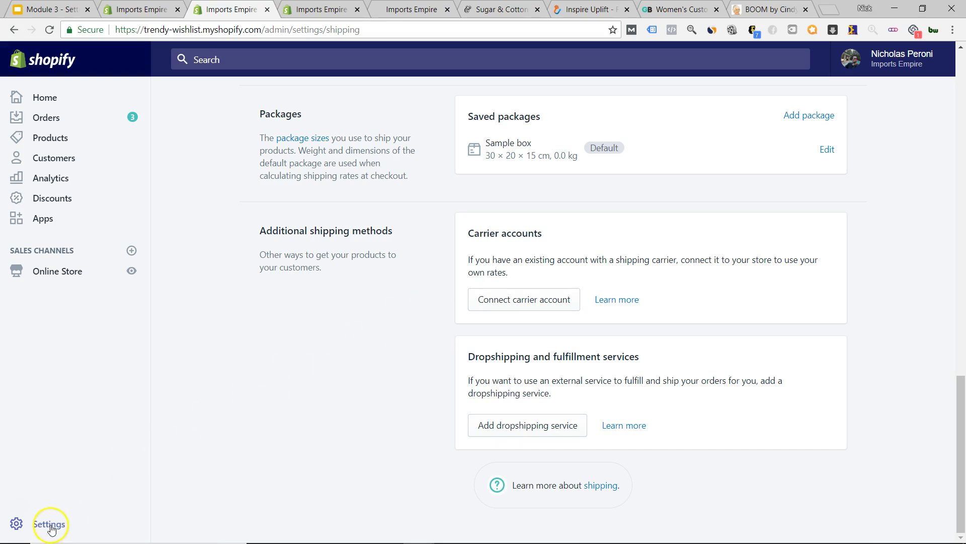
# - Go from Settings to the Sales channels page, where Online Store is the only channel
pyautogui.click(21, 525)
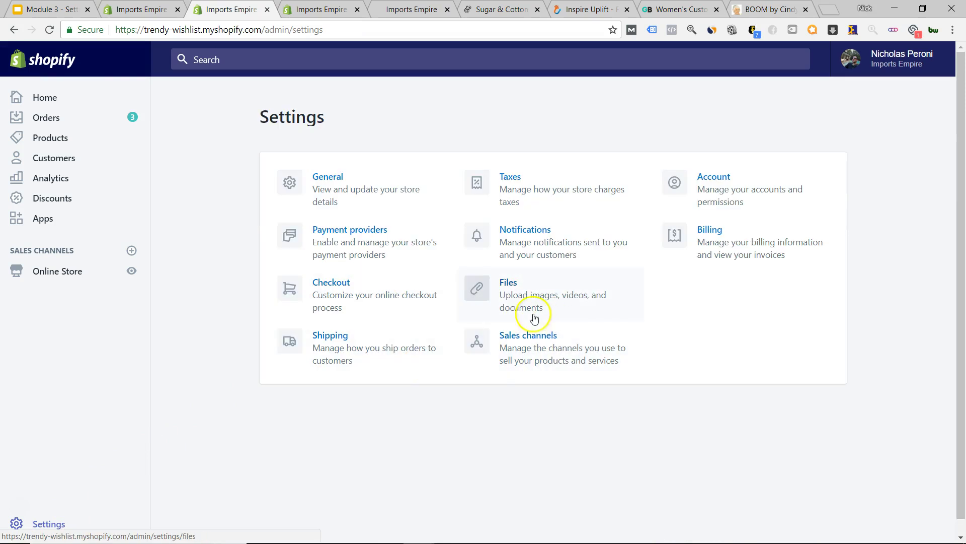
pyautogui.click(522, 337)
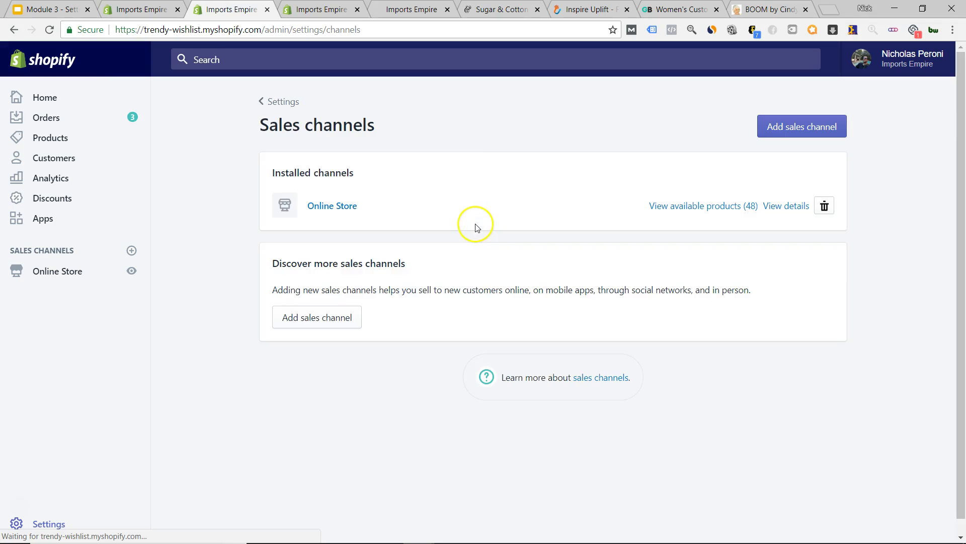
pyautogui.click(342, 324)
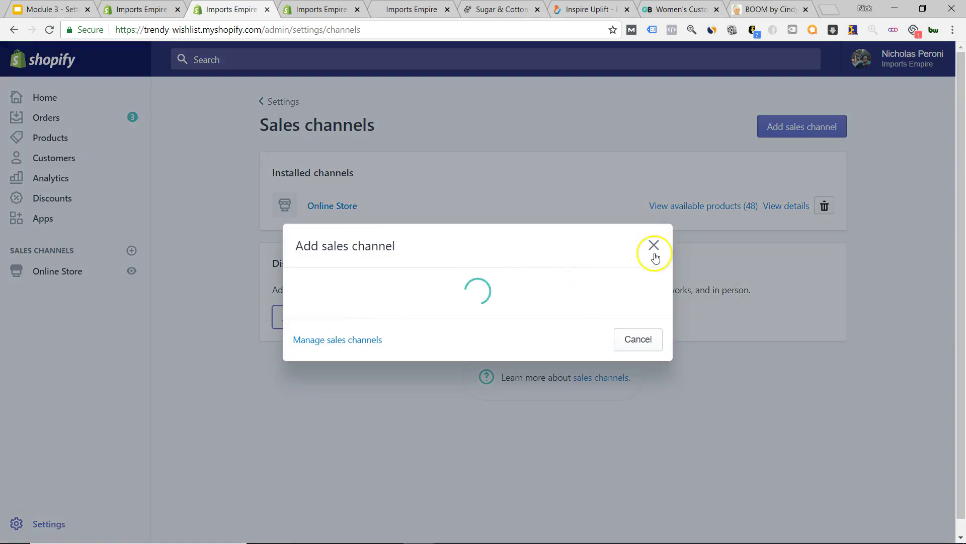
pyautogui.scroll(-1, 571, 267)
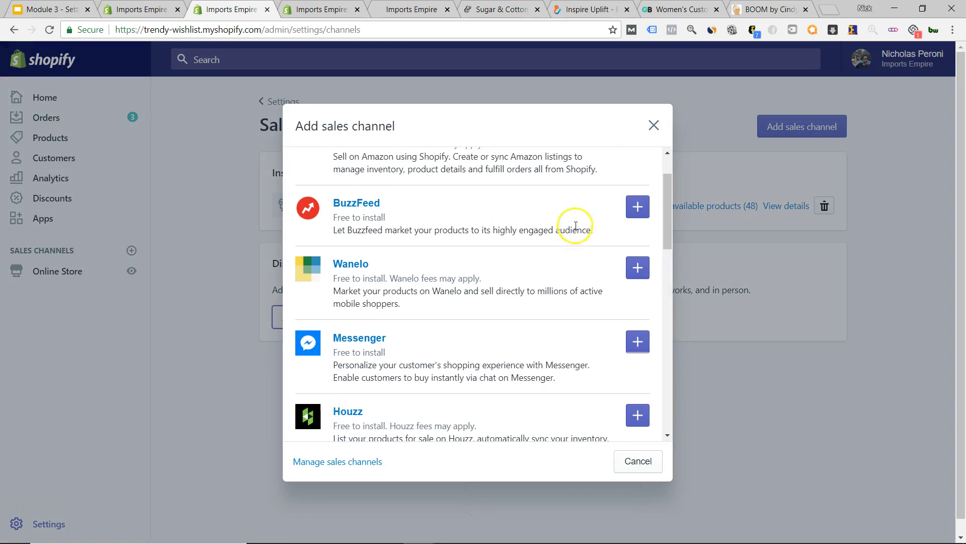
pyautogui.scroll(-1, 553, 293)
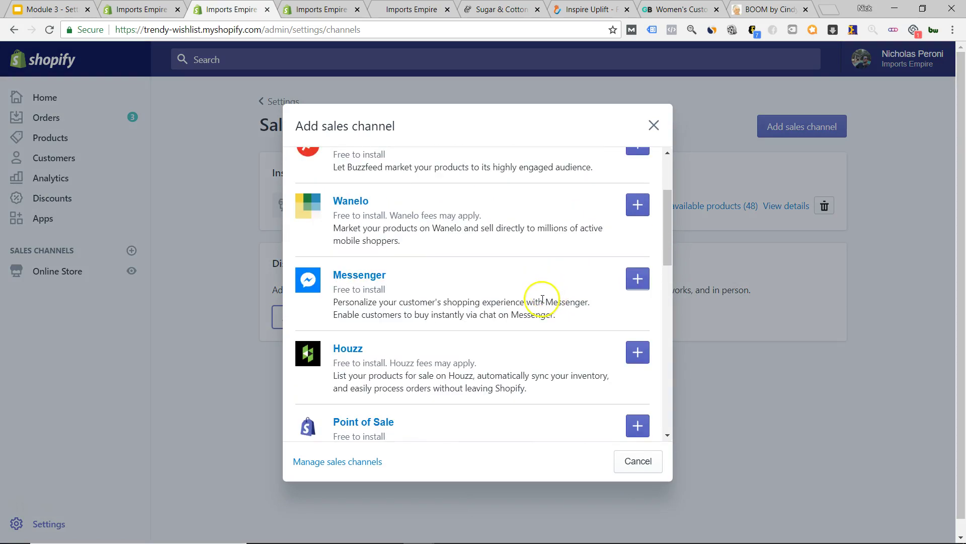
pyautogui.scroll(-4, 543, 300)
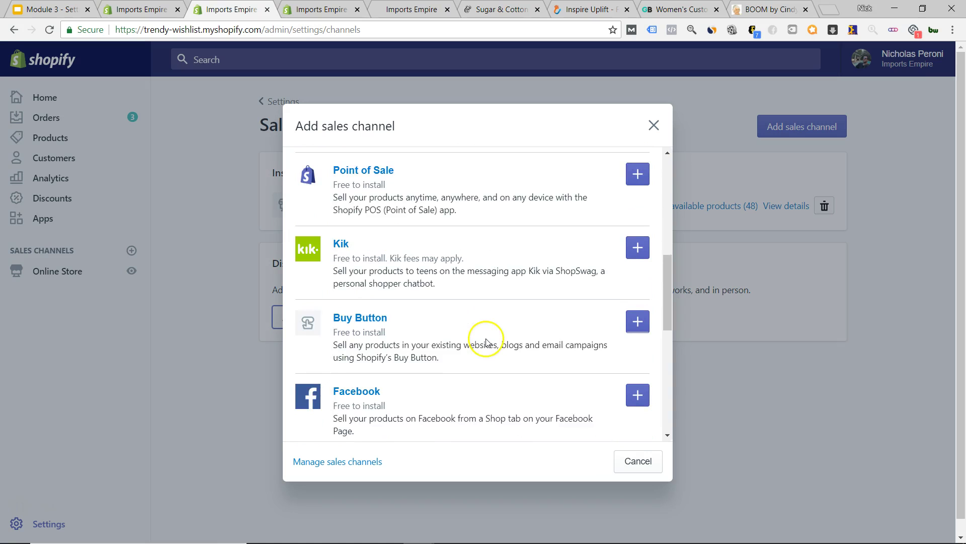
pyautogui.scroll(-2, 486, 342)
pyautogui.scroll(-3, 453, 370)
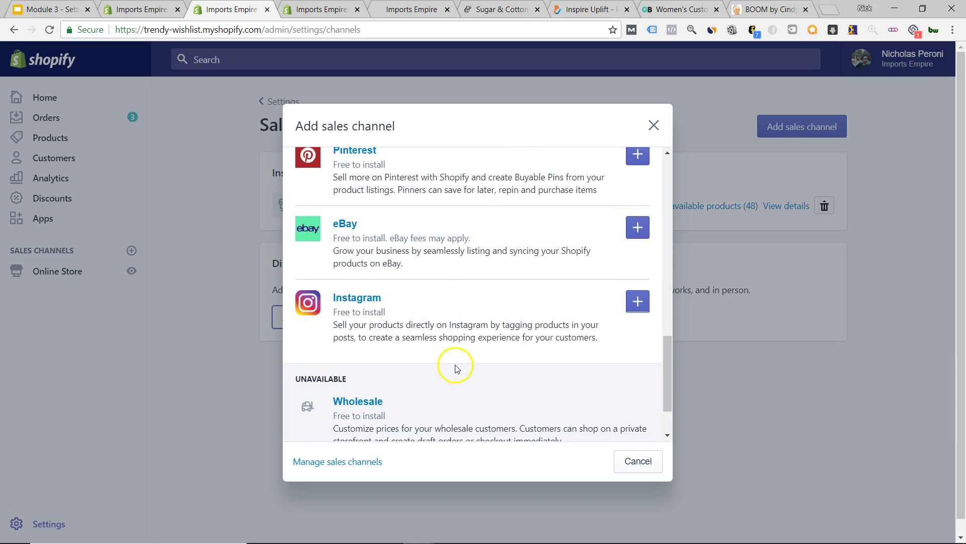
pyautogui.scroll(10, 487, 342)
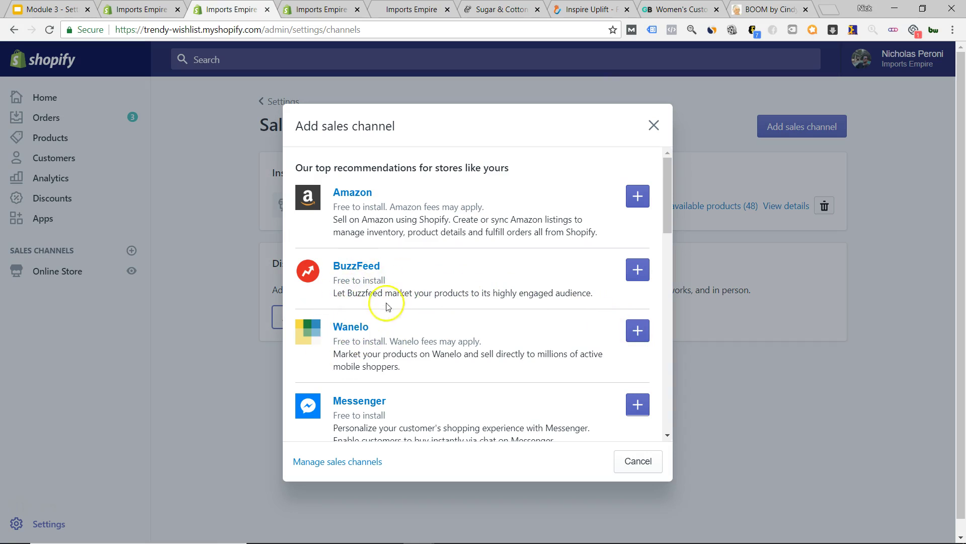
pyautogui.scroll(-1, 465, 337)
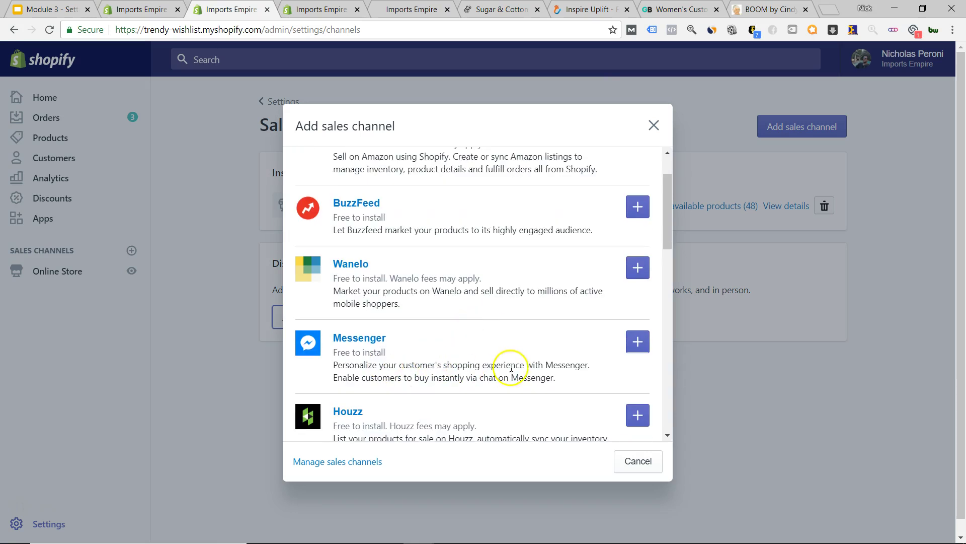
pyautogui.scroll(1, 451, 369)
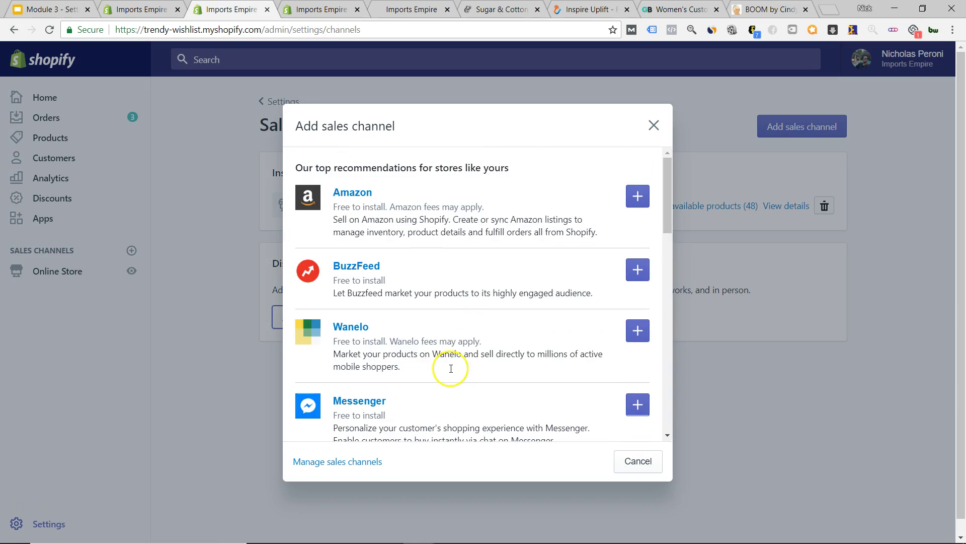
pyautogui.scroll(-4, 567, 231)
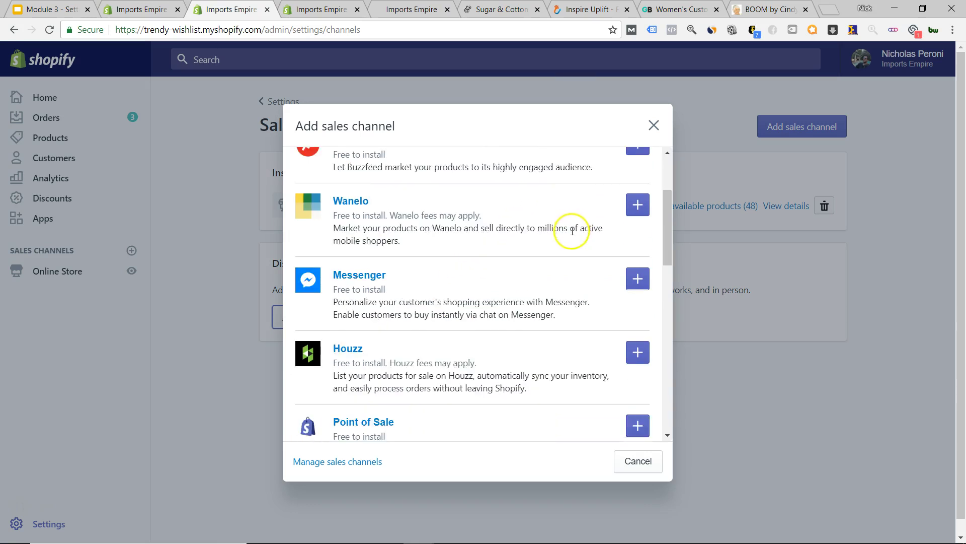
pyautogui.scroll(4, 528, 323)
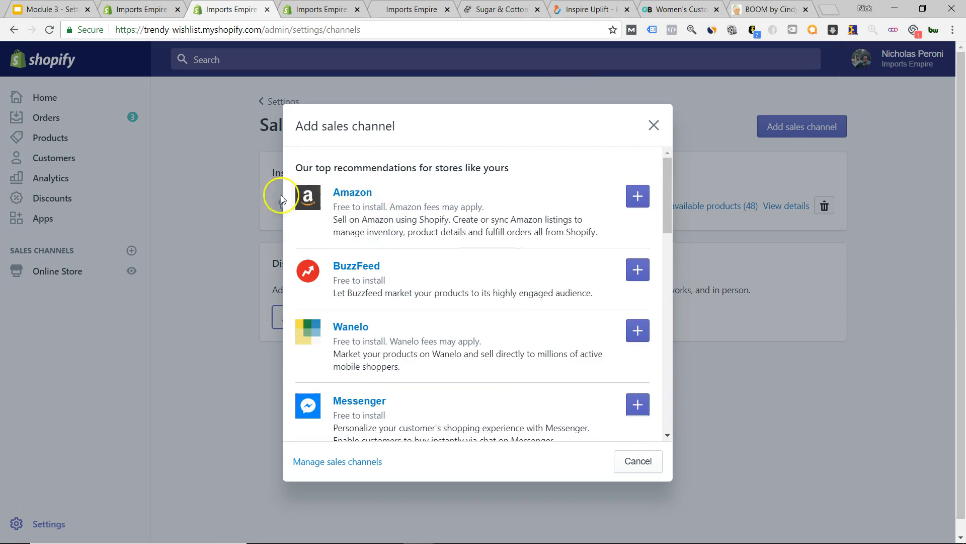
pyautogui.scroll(-1, 524, 257)
pyautogui.scroll(-6, 525, 259)
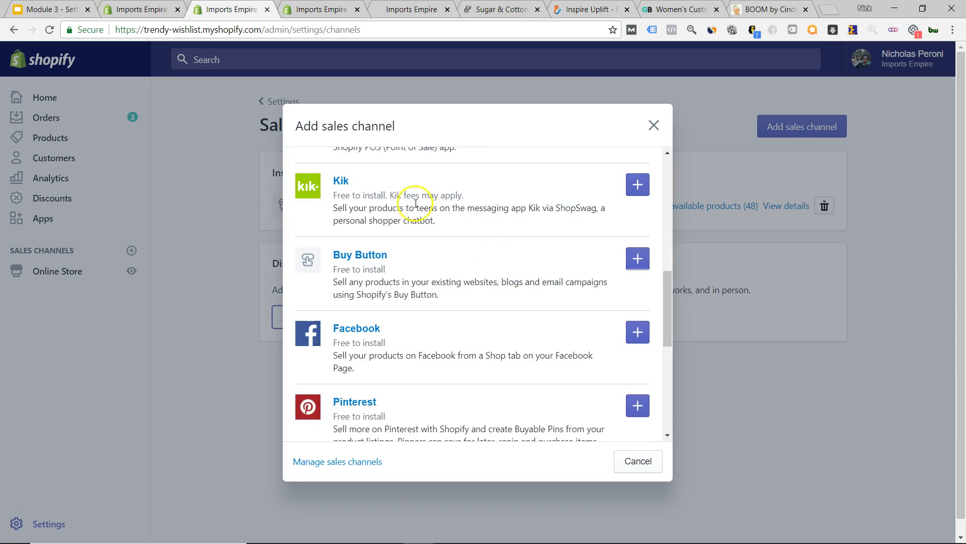
pyautogui.scroll(1, 418, 220)
pyautogui.scroll(2, 403, 227)
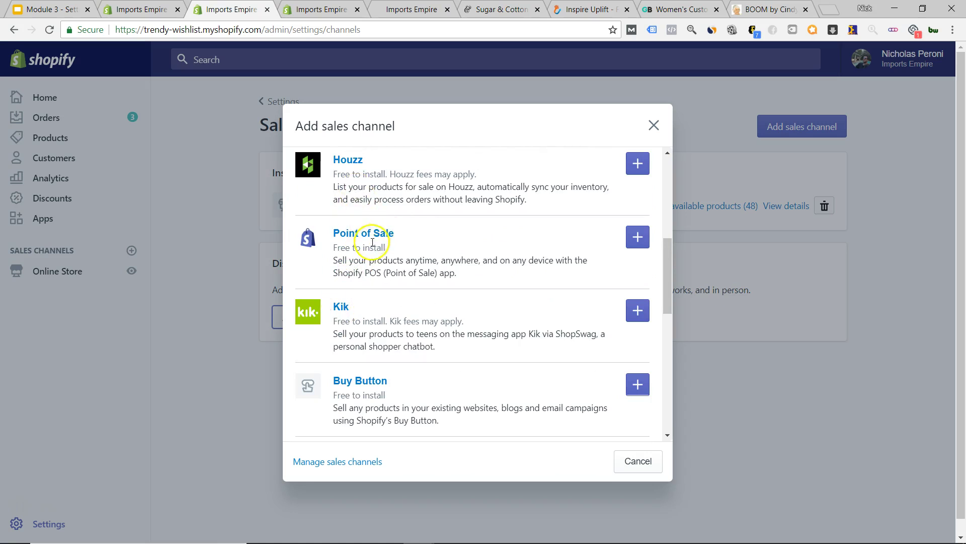
pyautogui.scroll(1, 362, 212)
pyautogui.scroll(-6, 418, 236)
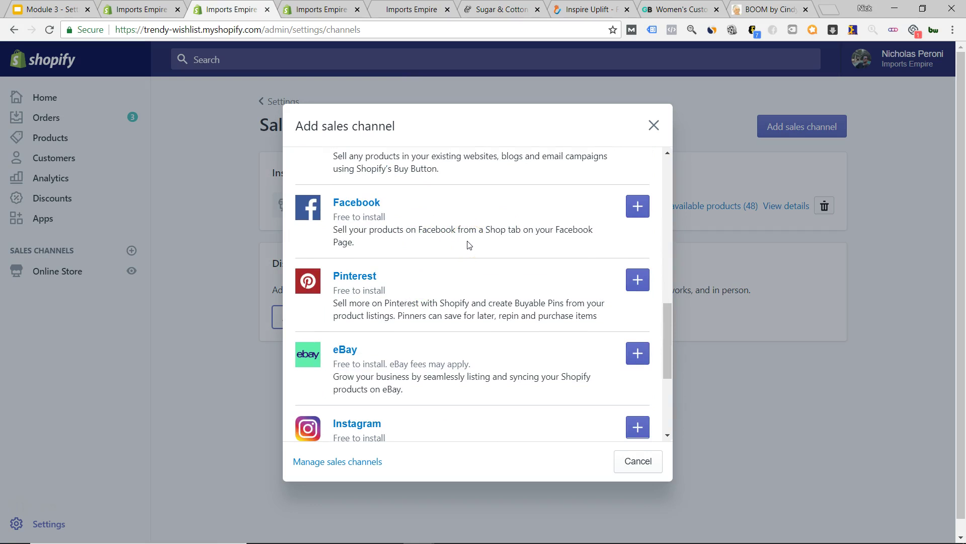
pyautogui.scroll(-1, 468, 245)
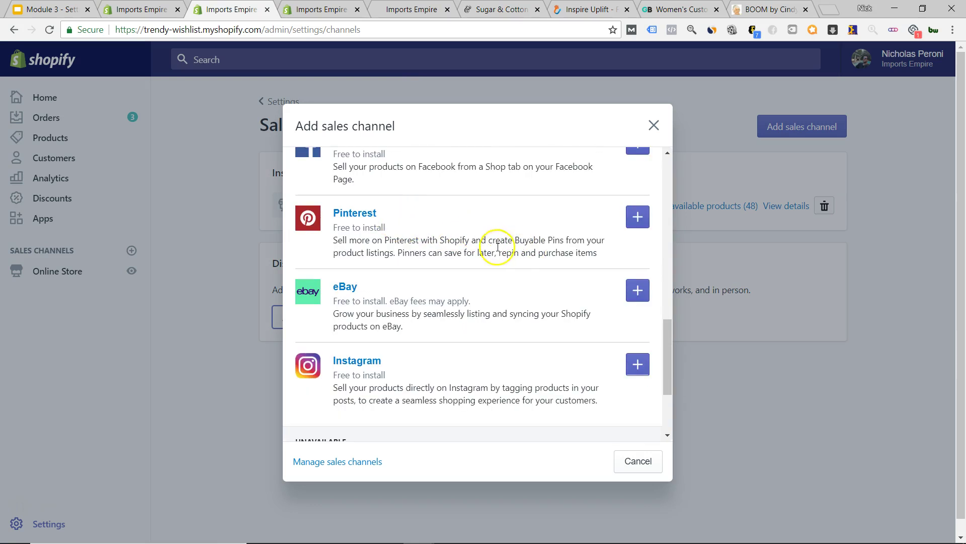
pyautogui.scroll(-1, 491, 279)
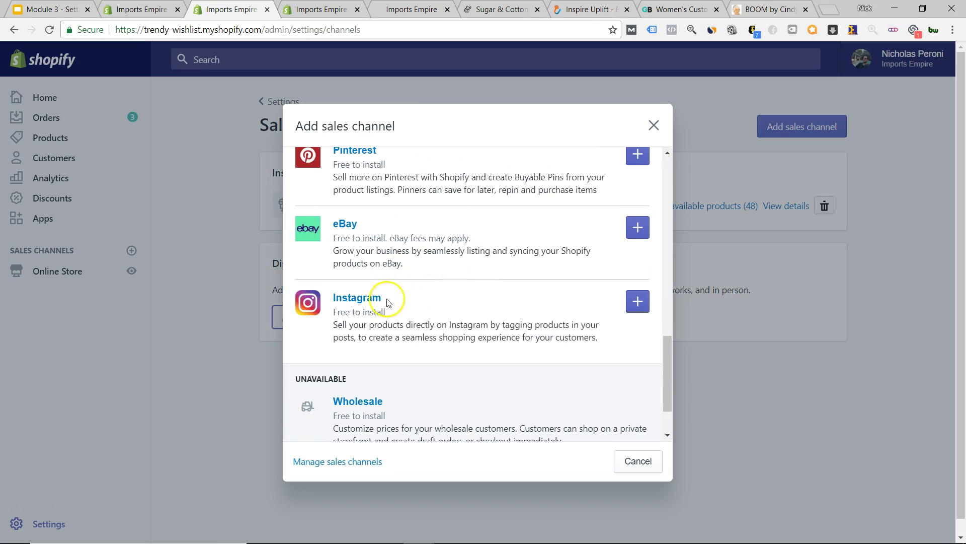
pyautogui.scroll(-1, 488, 312)
pyautogui.scroll(10, 482, 307)
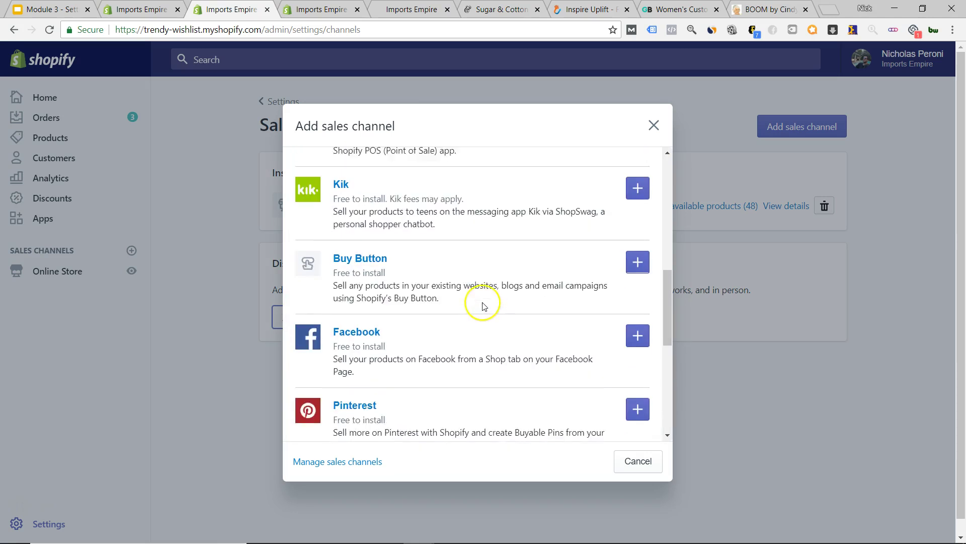
pyautogui.click(652, 128)
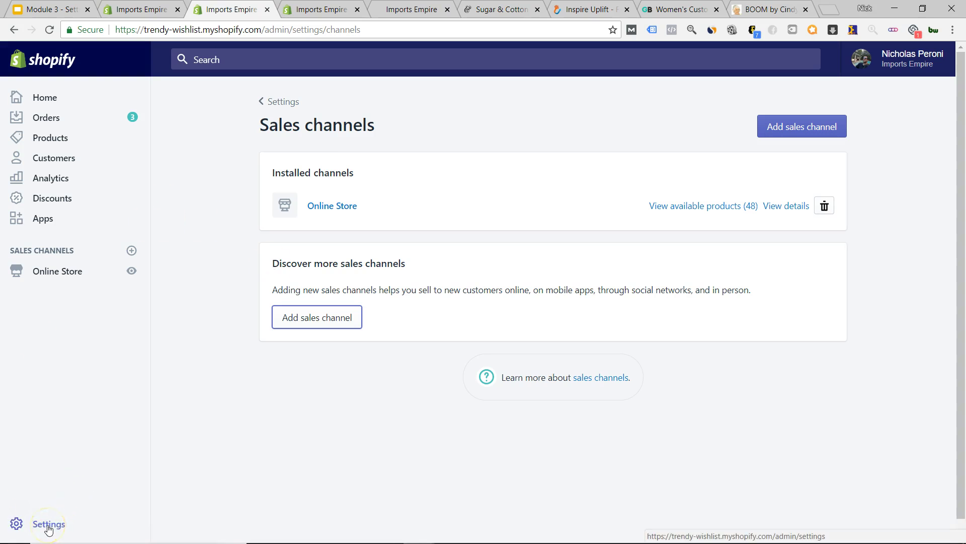
# - Navigate from the settings overview through Online Store Themes to the Online Store Preferences page
pyautogui.click(48, 526)
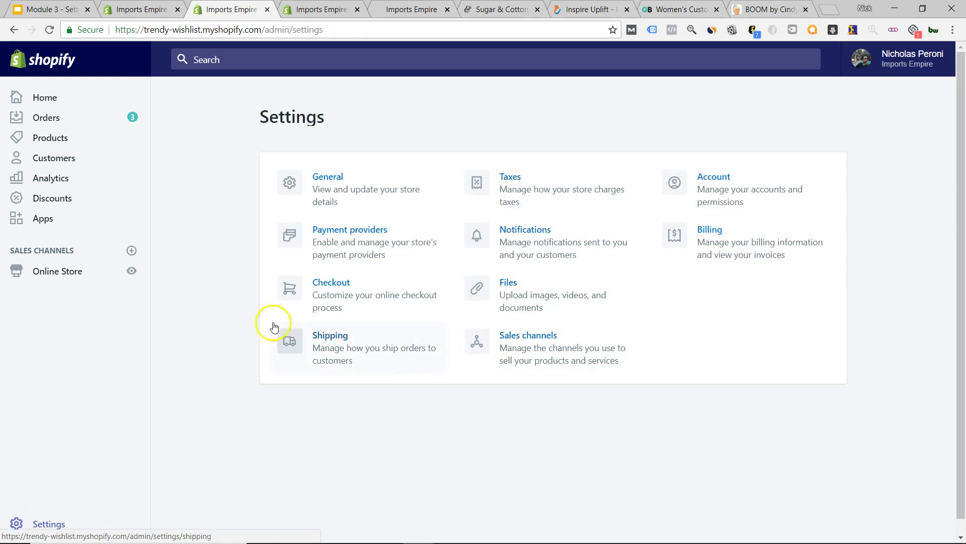
pyautogui.click(65, 273)
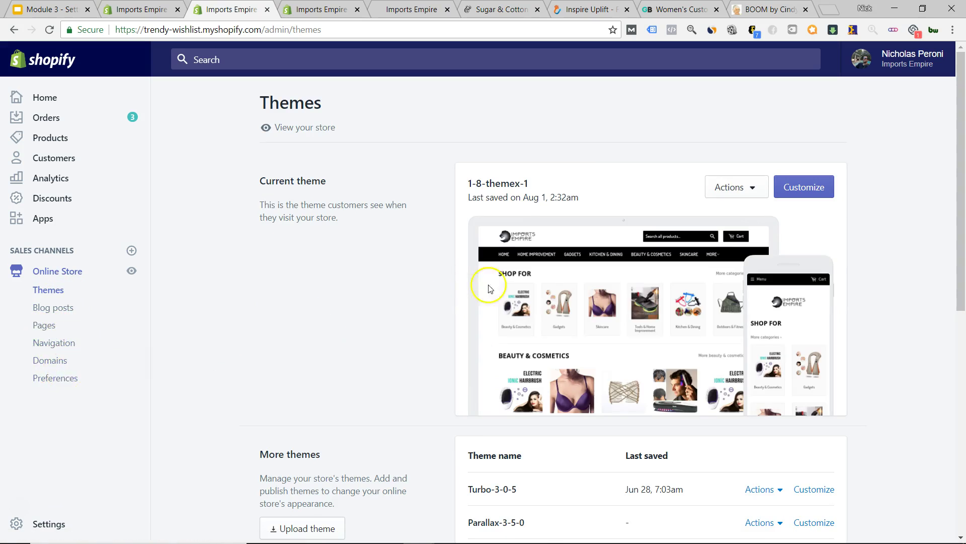
pyautogui.click(56, 377)
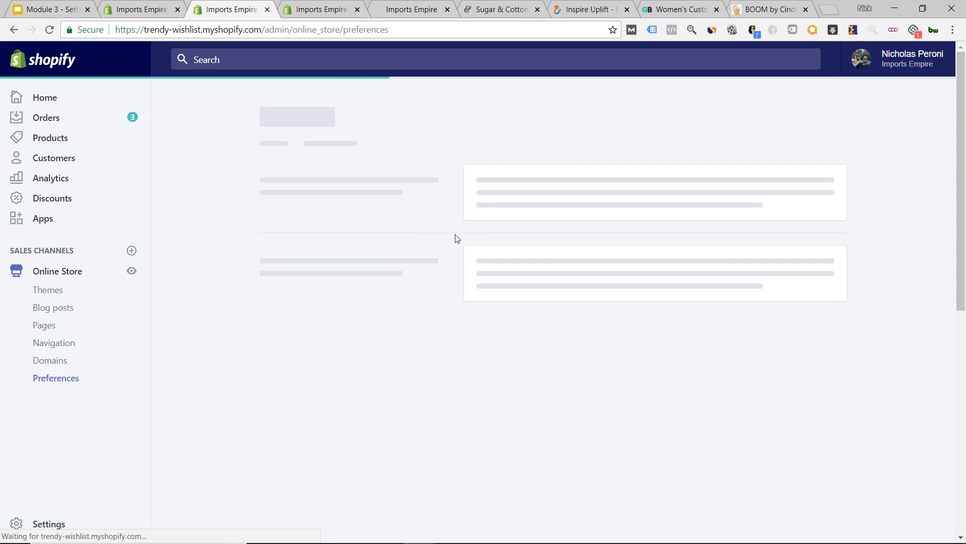
# - Toggle Enable password on and back off, leaving protection disabled, then view the live storefront
pyautogui.click(469, 222)
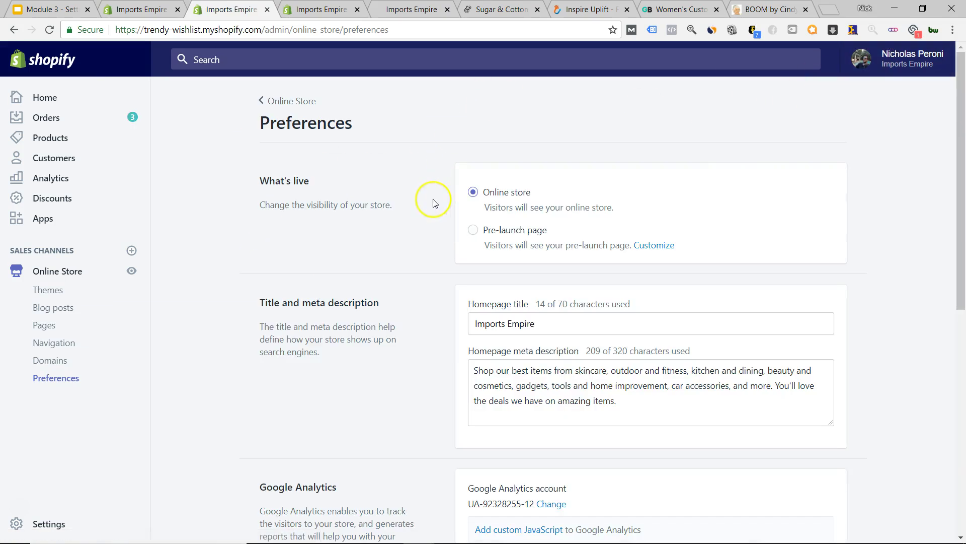
pyautogui.scroll(-9, 433, 204)
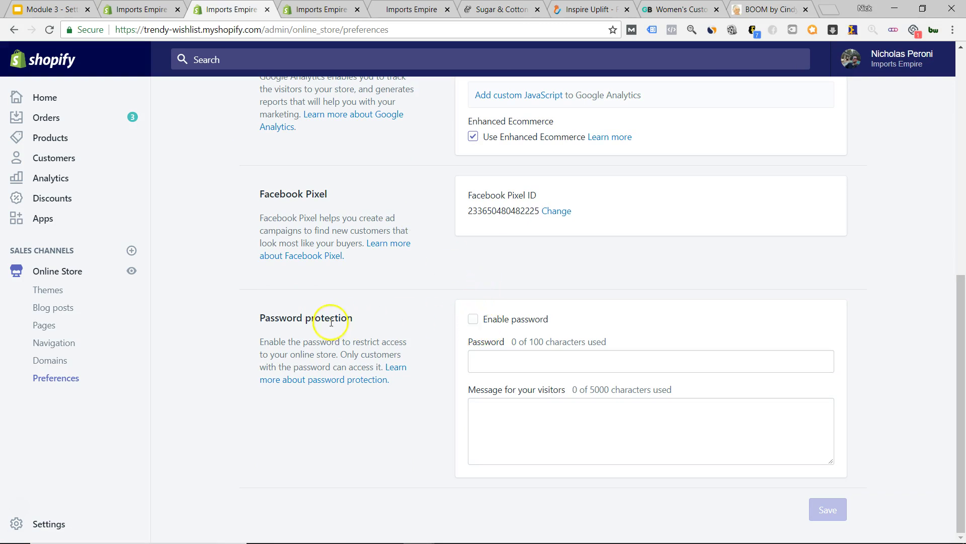
pyautogui.click(473, 320)
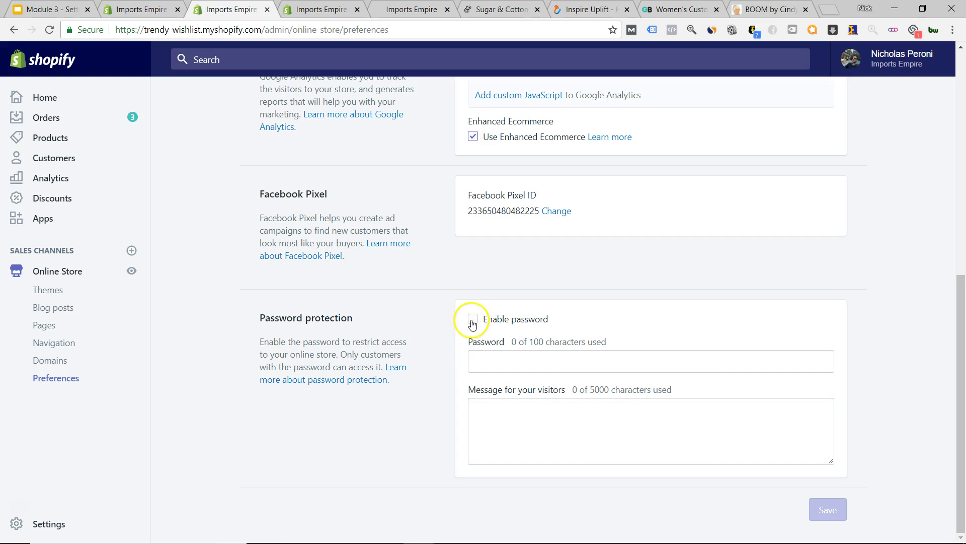
pyautogui.click(473, 320)
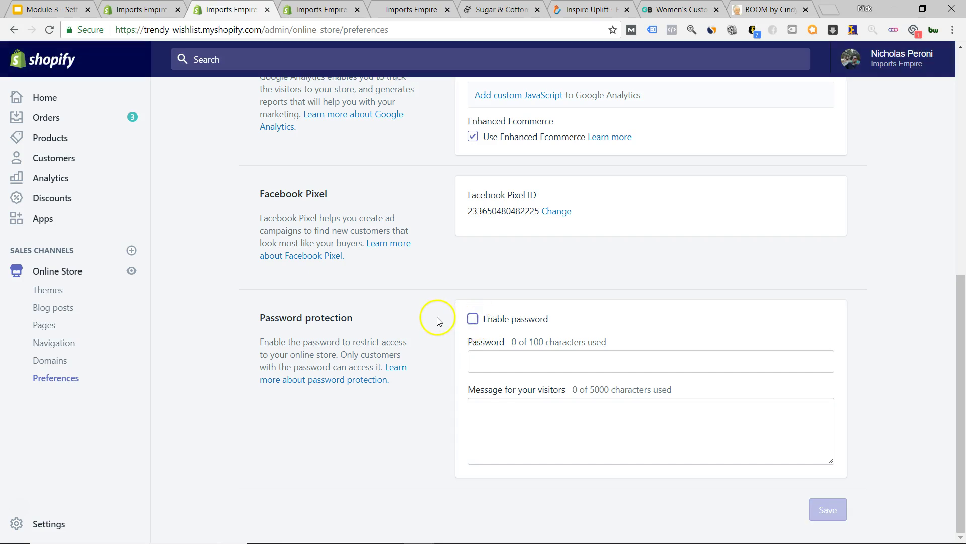
pyautogui.scroll(3, 436, 321)
pyautogui.click(400, 9)
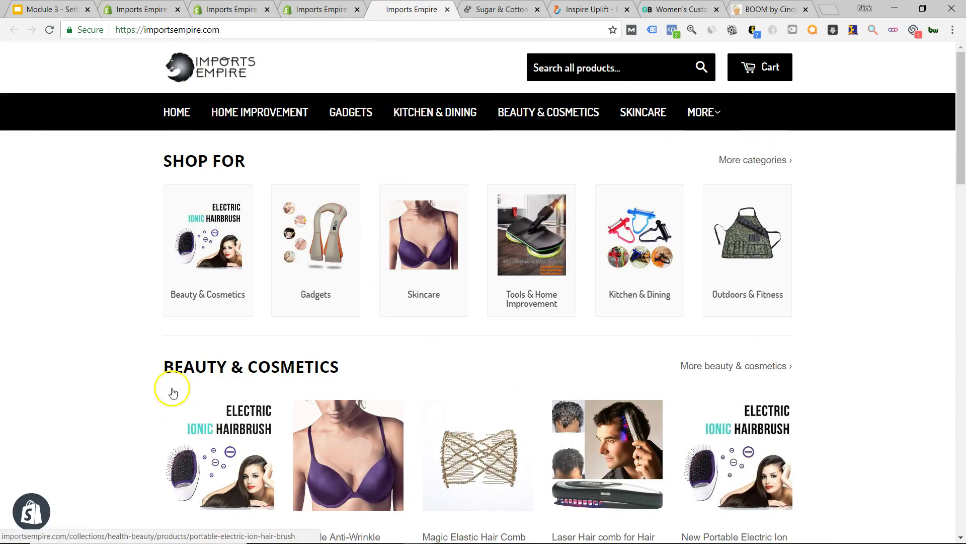
# - Close the duplicate product editor tab, leaving without saving changes
pyautogui.click(315, 9)
pyautogui.click(359, 9)
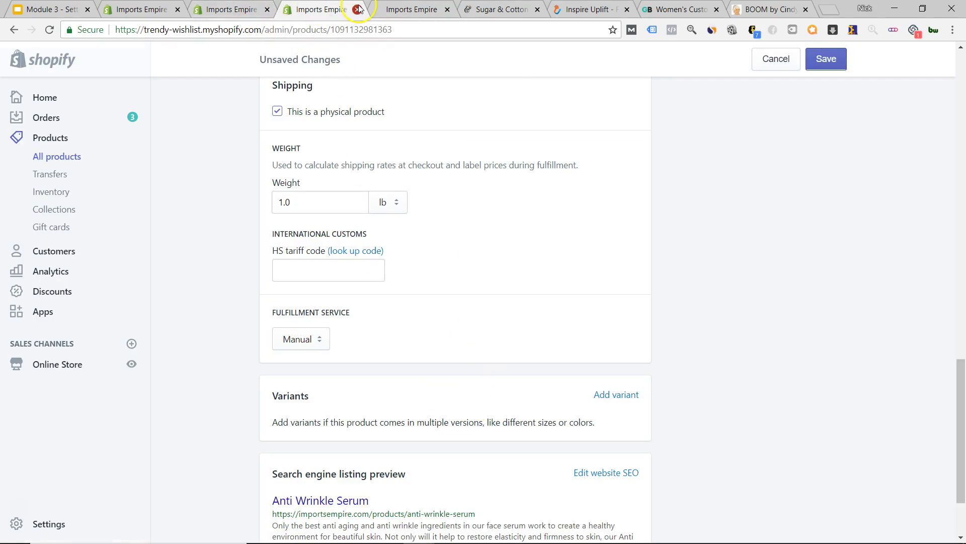
pyautogui.click(542, 99)
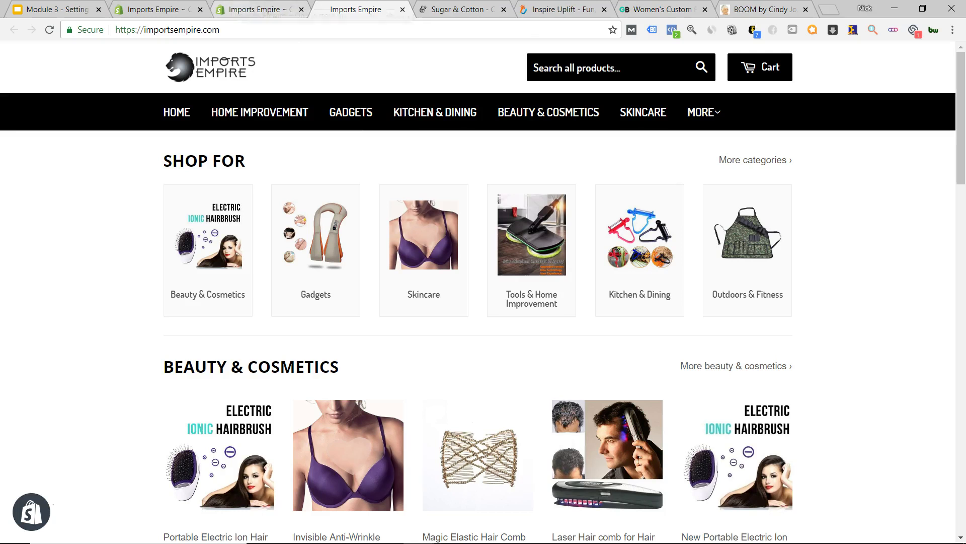
# - Review the 'Imports Empire' homepage title and 209-character meta description on Preferences
pyautogui.click(262, 10)
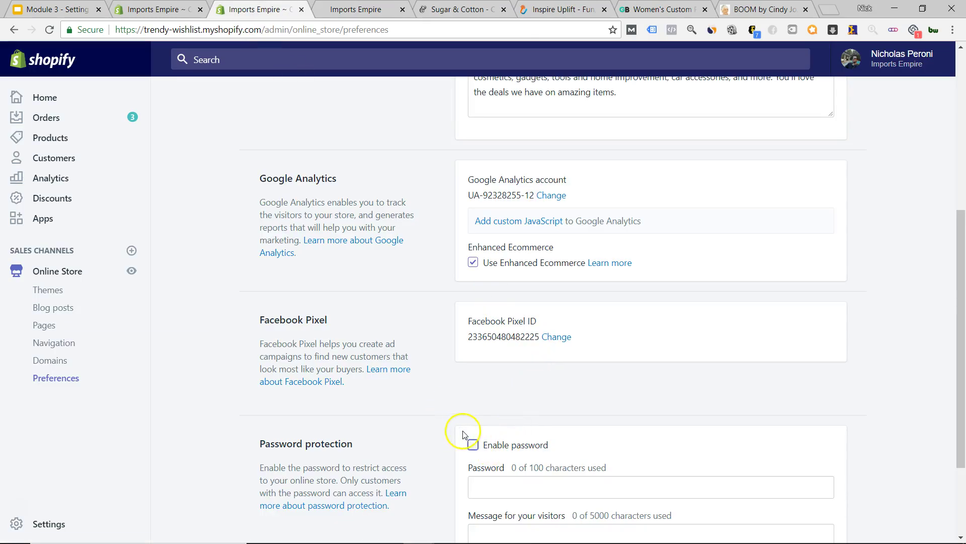
pyautogui.scroll(5, 403, 383)
pyautogui.scroll(-3, 432, 335)
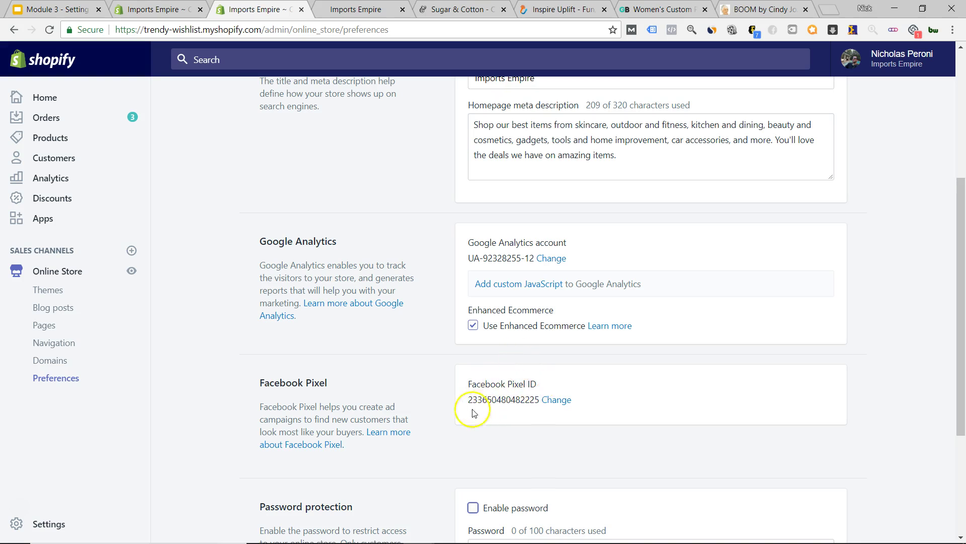
pyautogui.scroll(5, 463, 412)
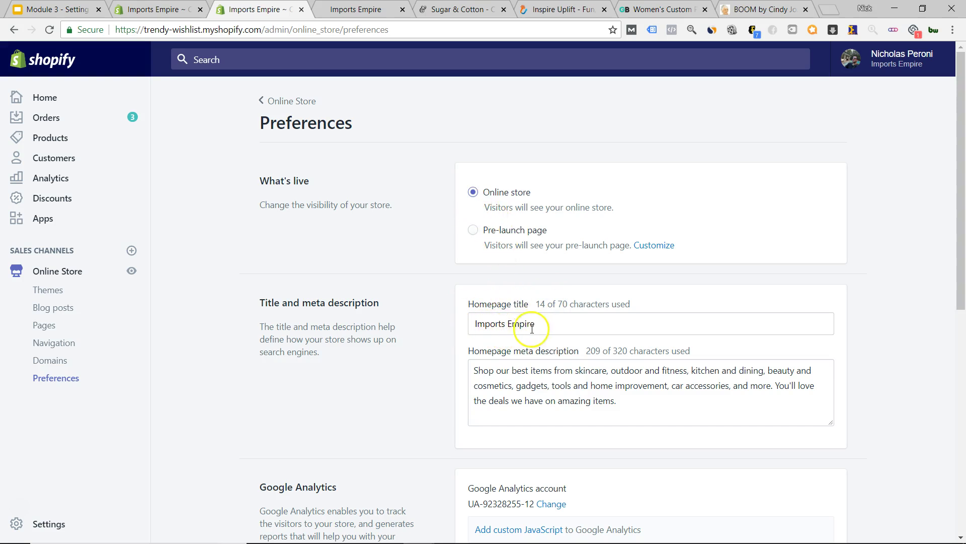
pyautogui.scroll(-3, 432, 300)
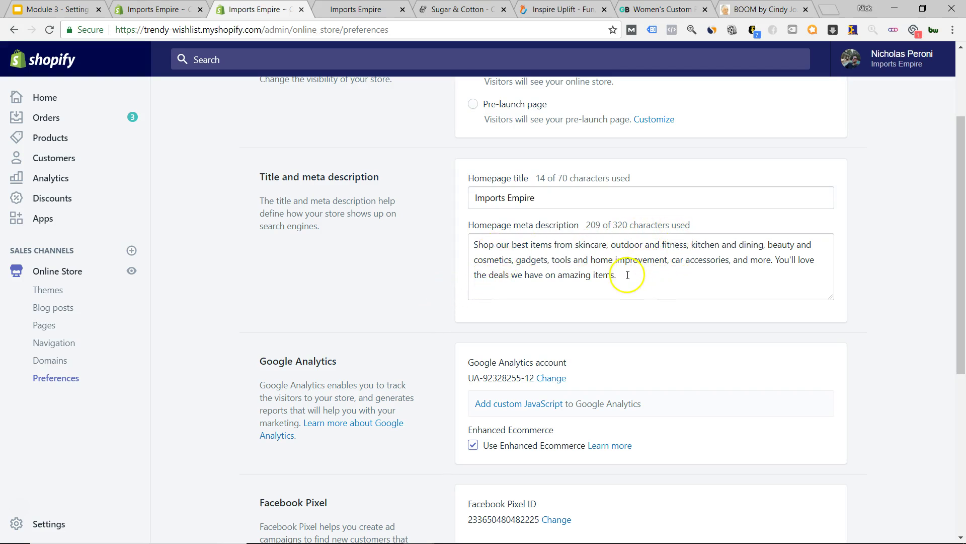
pyautogui.moveTo(627, 274); pyautogui.dragTo(481, 246)
pyautogui.click(481, 259)
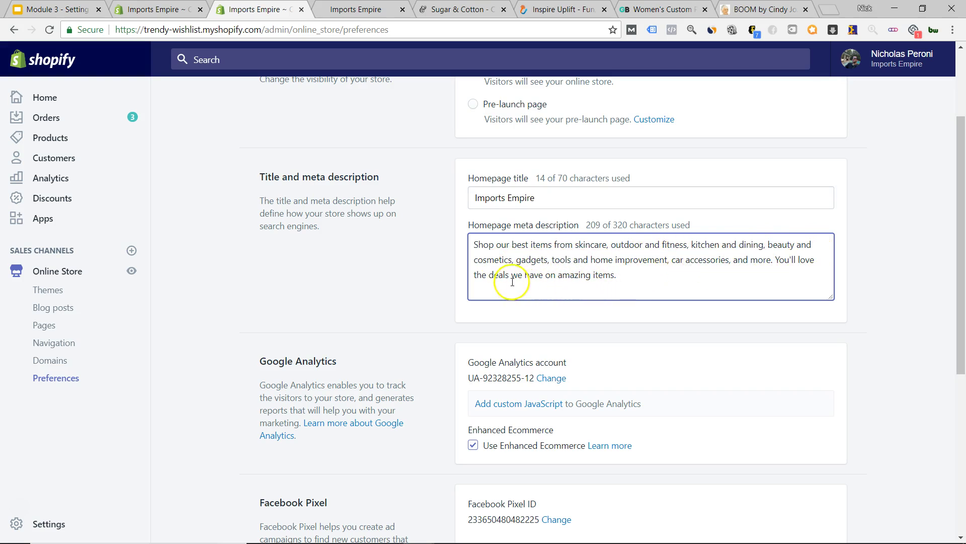
pyautogui.click(347, 19)
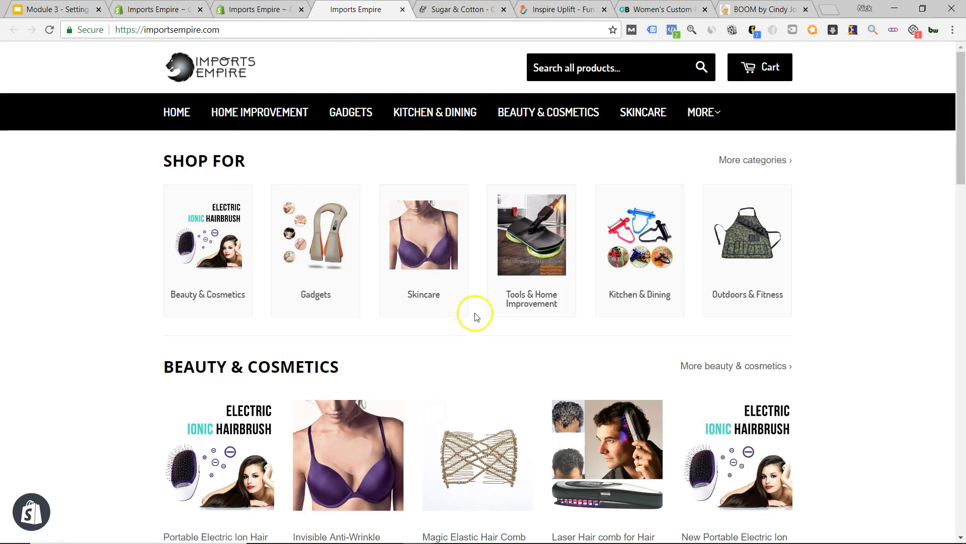
pyautogui.scroll(-15, 815, 373)
pyautogui.scroll(-8, 822, 385)
pyautogui.scroll(20, 820, 394)
pyautogui.scroll(-20, 515, 355)
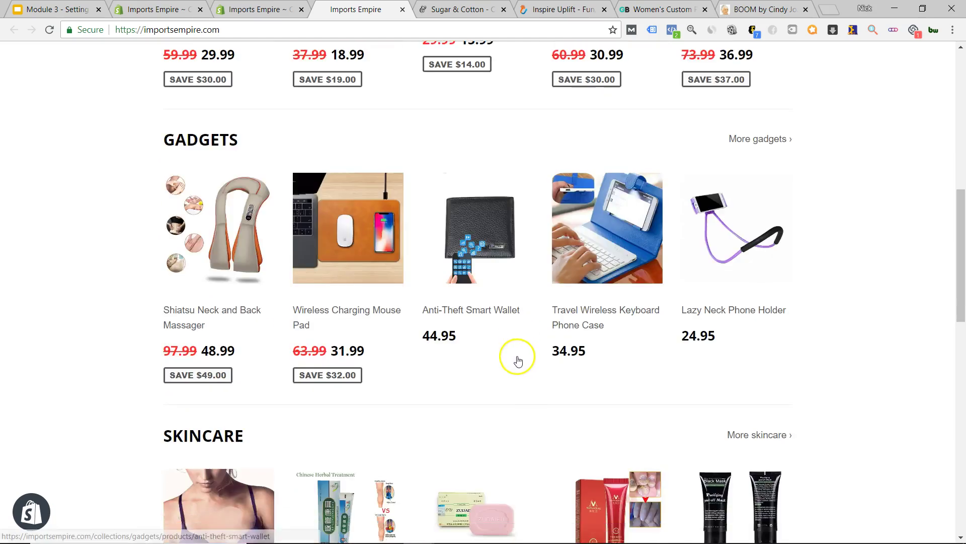
pyautogui.scroll(15, 509, 365)
pyautogui.scroll(7, 503, 360)
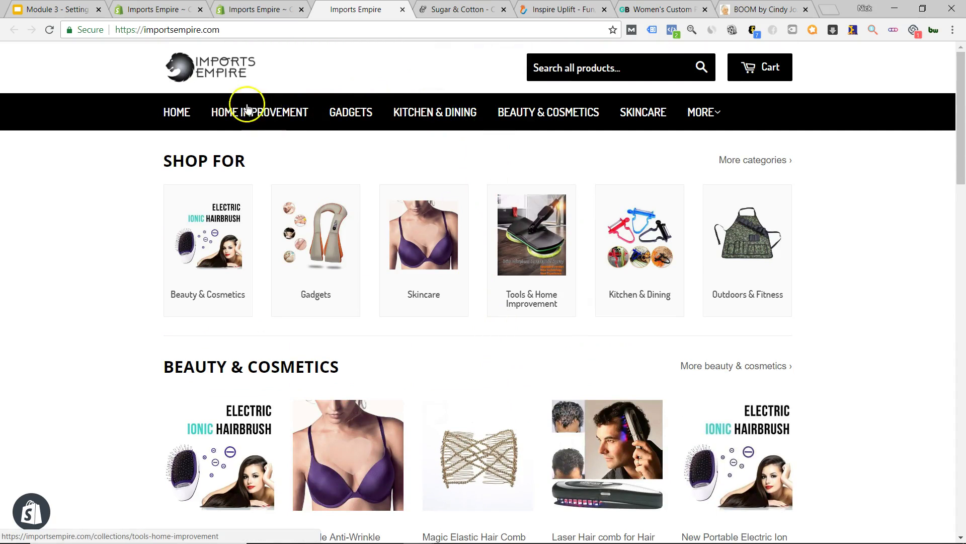
pyautogui.click(249, 9)
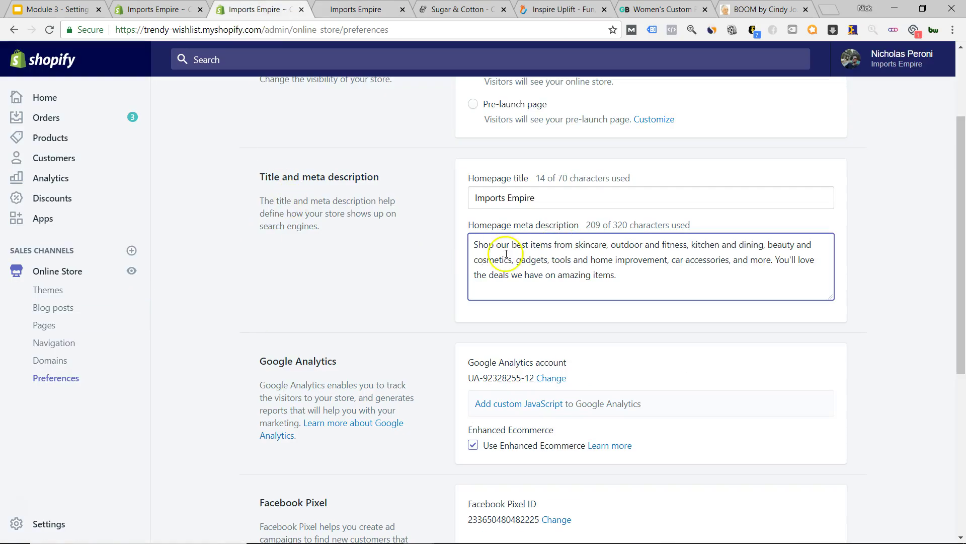
# - Open Online Store Domains, showing importsempire.com as the connected primary domain
pyautogui.scroll(3, 468, 257)
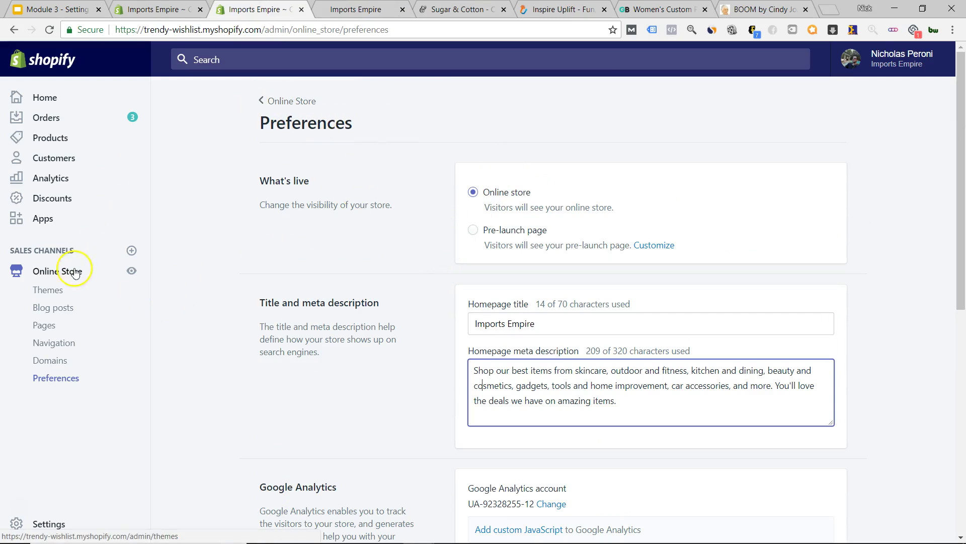
pyautogui.click(58, 274)
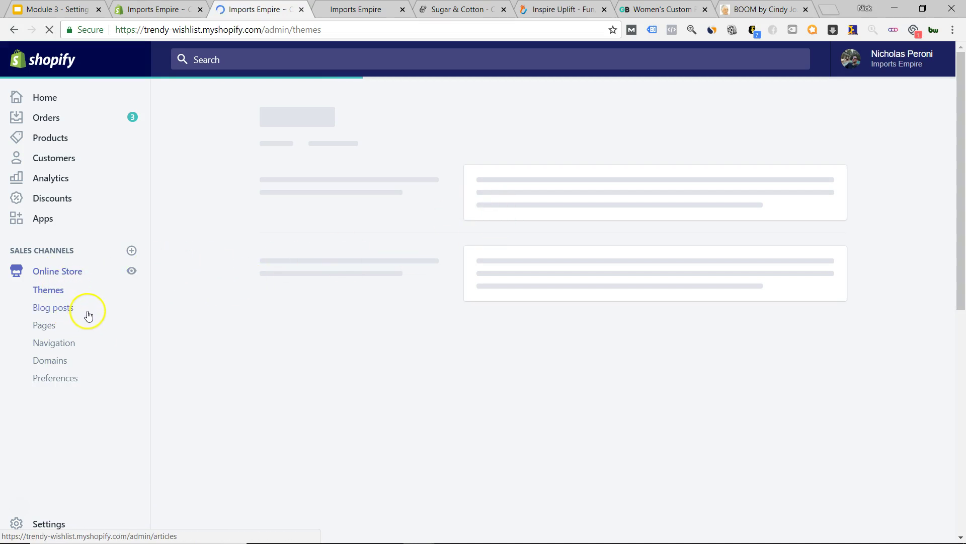
pyautogui.moveTo(47, 328)
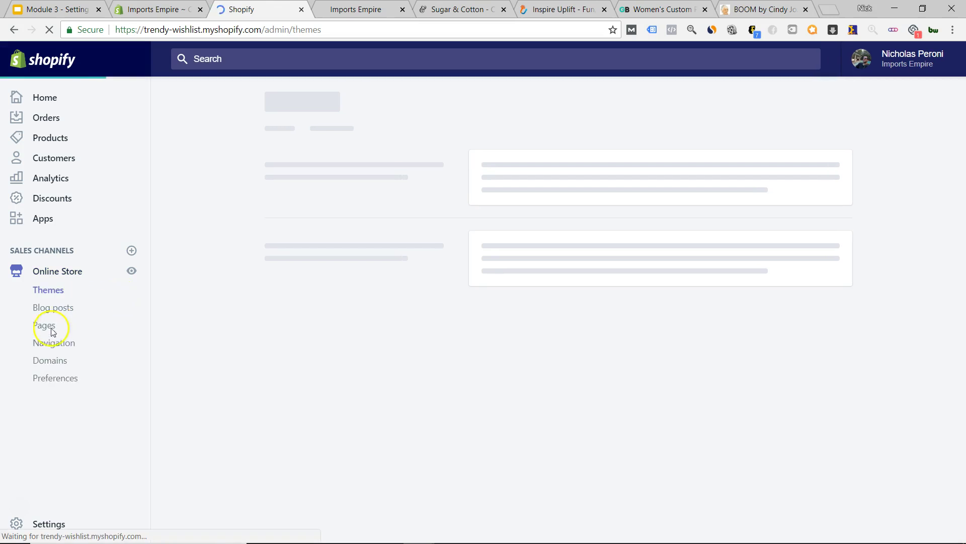
pyautogui.click(56, 368)
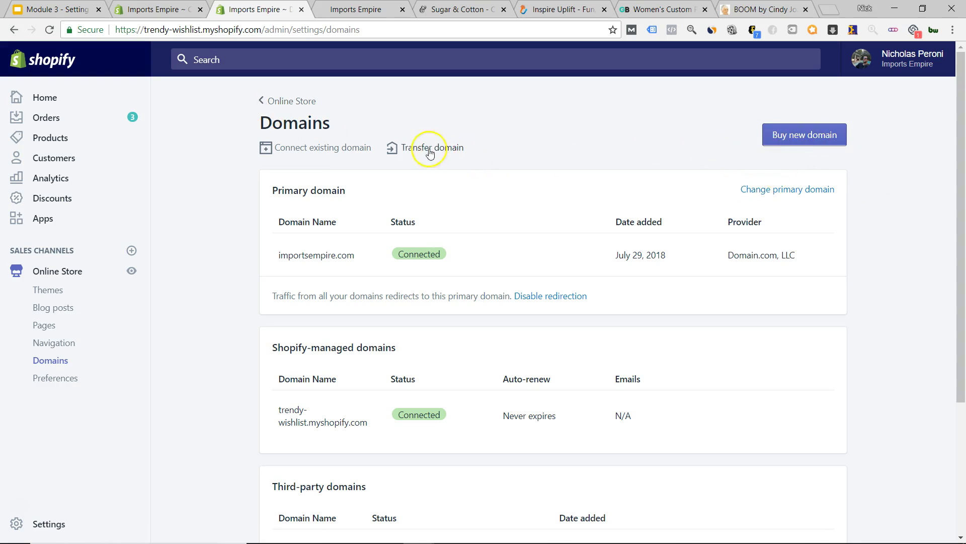
# - Start the Connect existing domain flow from the Domains page
pyautogui.click(345, 153)
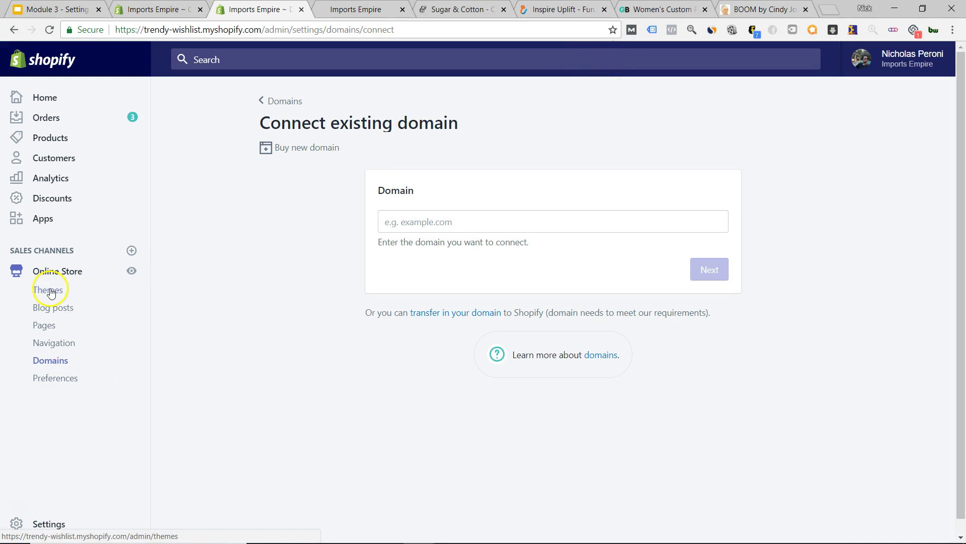
# - Open the store's Pages list
pyautogui.click(46, 327)
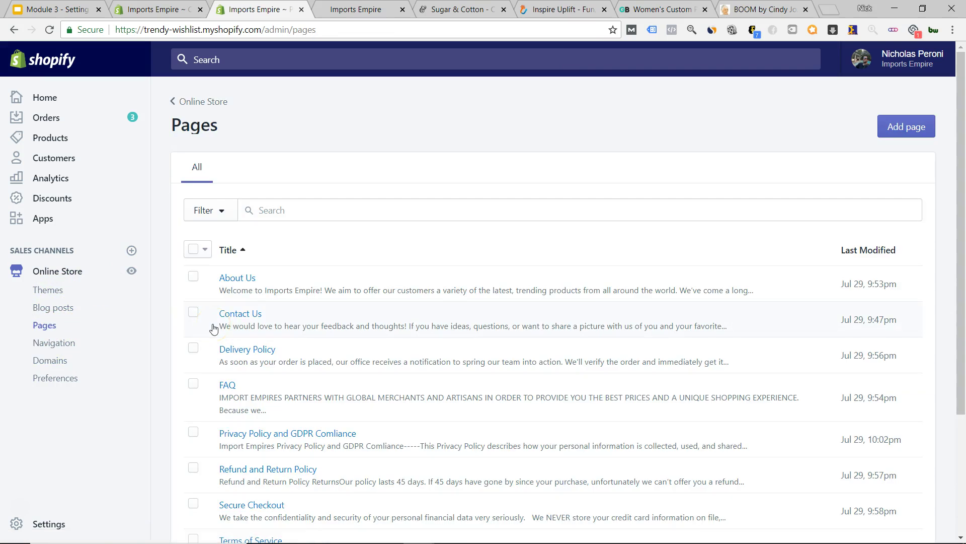
# - Browse the Pages list, then switch to the storefront tab and view its Quick Links
pyautogui.click(218, 322)
pyautogui.scroll(-3, 212, 323)
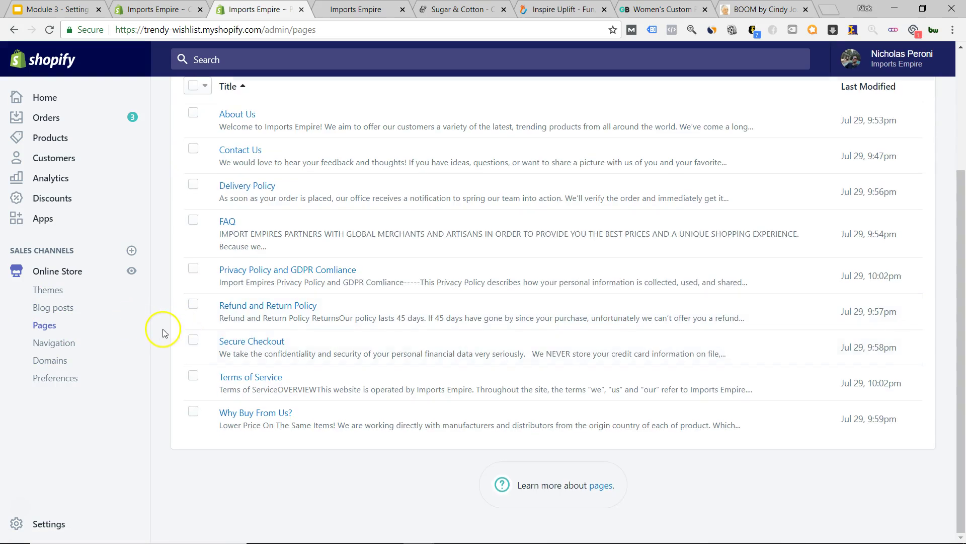
pyautogui.scroll(3, 159, 328)
pyautogui.scroll(-2, 167, 325)
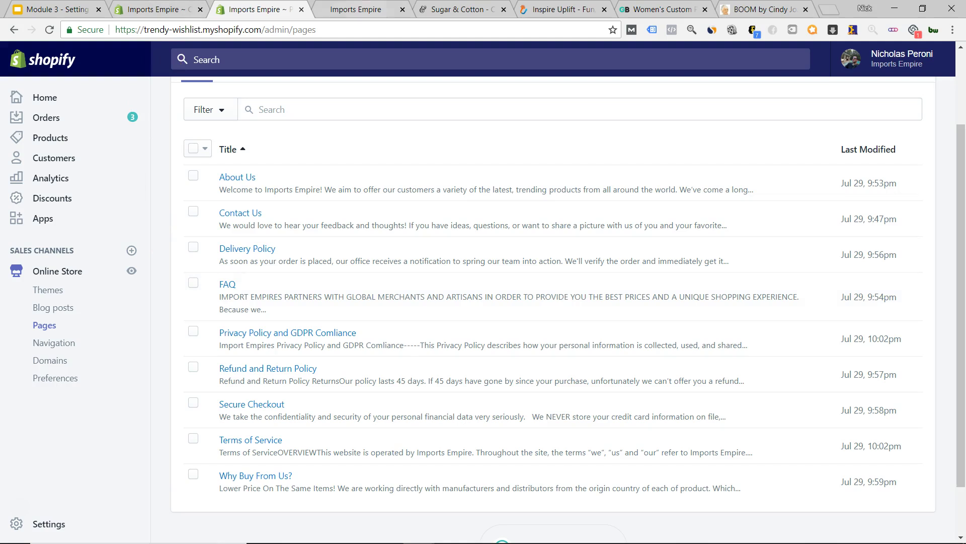
pyautogui.hotkey('ctrl', 'Tab')
pyautogui.scroll(-20, 158, 334)
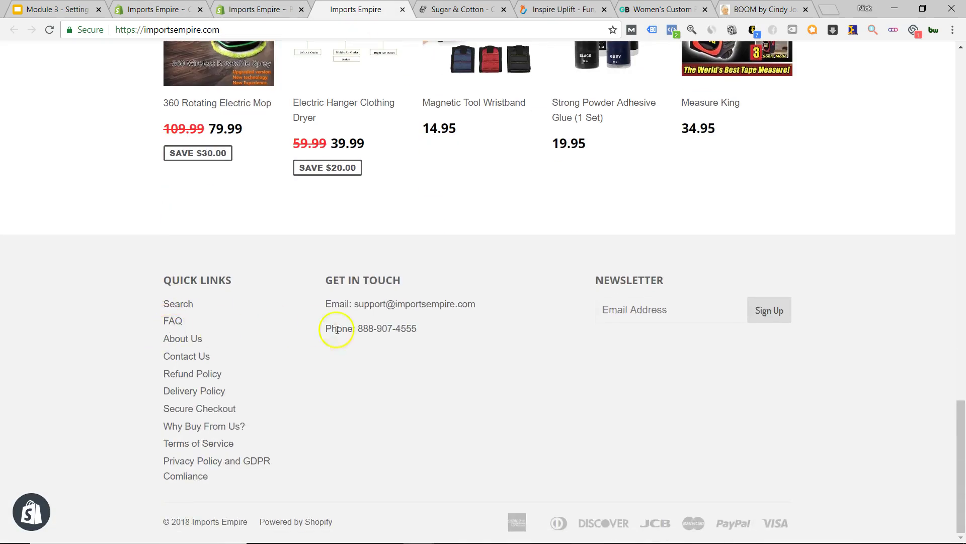
pyautogui.scroll(20, 565, 377)
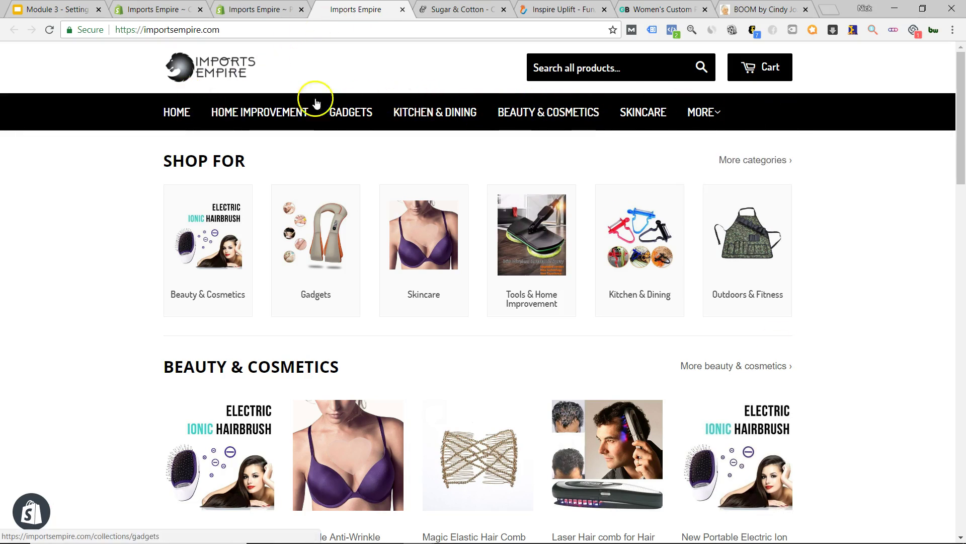
pyautogui.moveTo(717, 117)
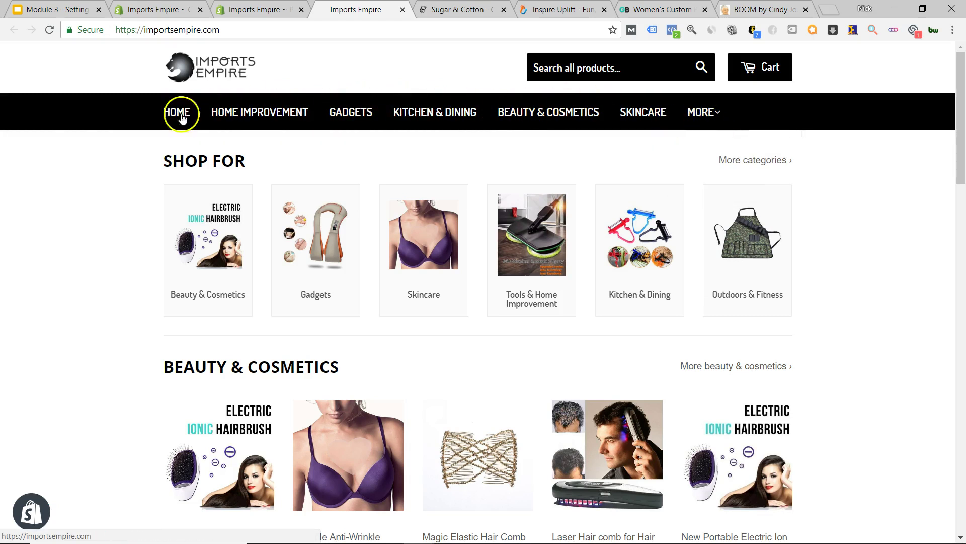
pyautogui.scroll(-19, 112, 200)
pyautogui.scroll(-7, 126, 225)
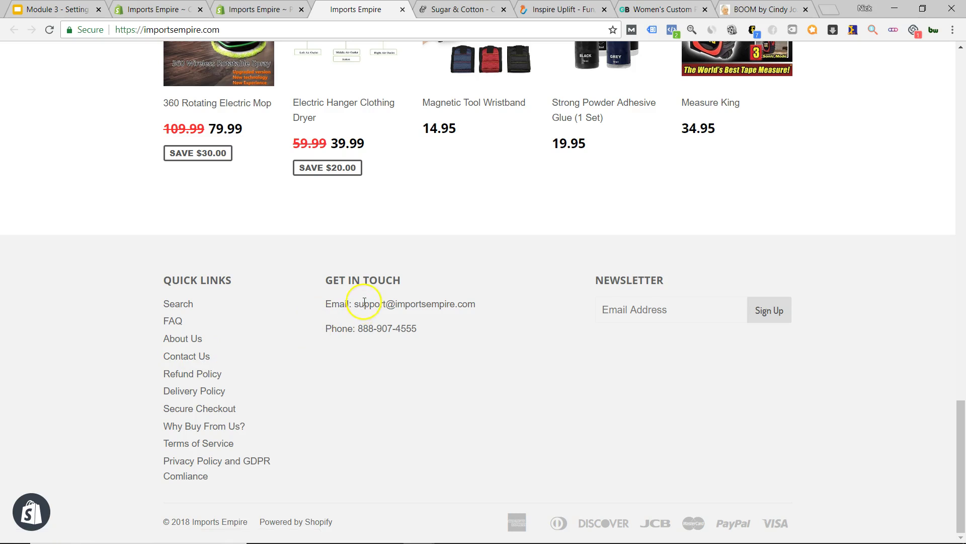
pyautogui.moveTo(354, 304); pyautogui.dragTo(396, 303)
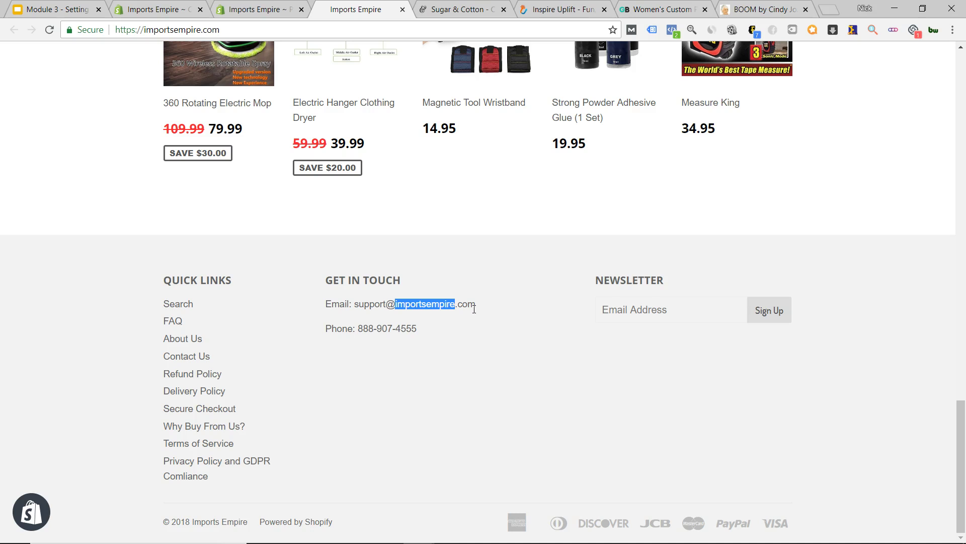
pyautogui.click(474, 309)
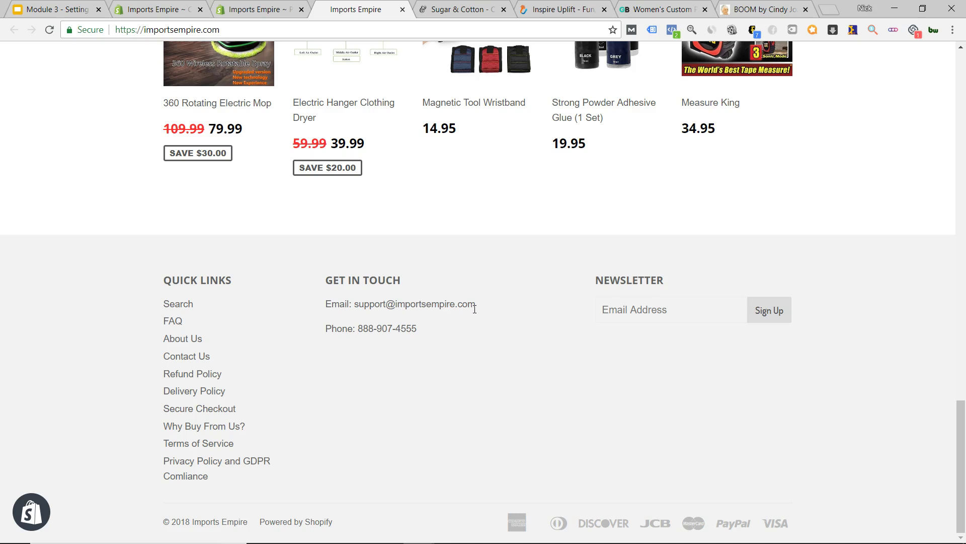
pyautogui.moveTo(475, 305); pyautogui.dragTo(354, 304)
pyautogui.click(356, 304)
pyautogui.doubleClick(357, 304)
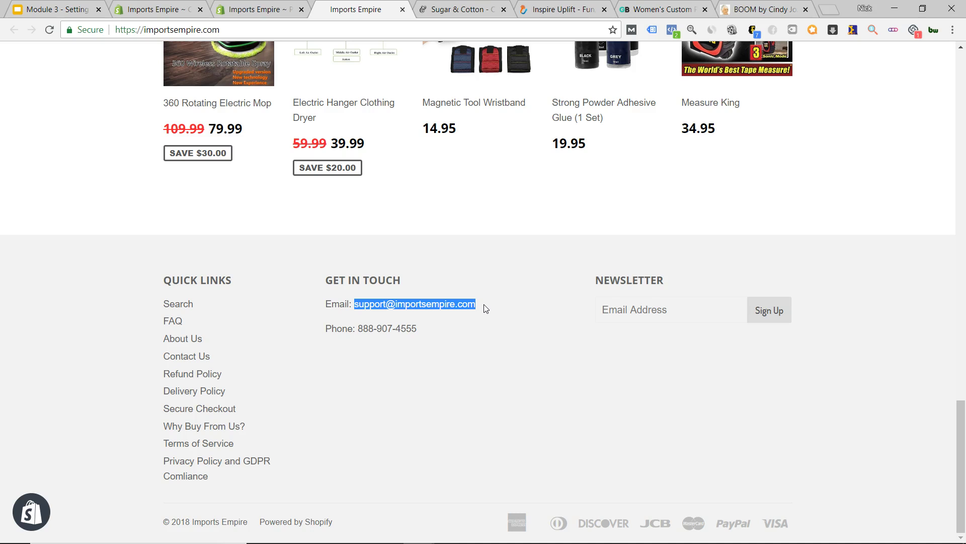
pyautogui.click(484, 304)
pyautogui.click(368, 301)
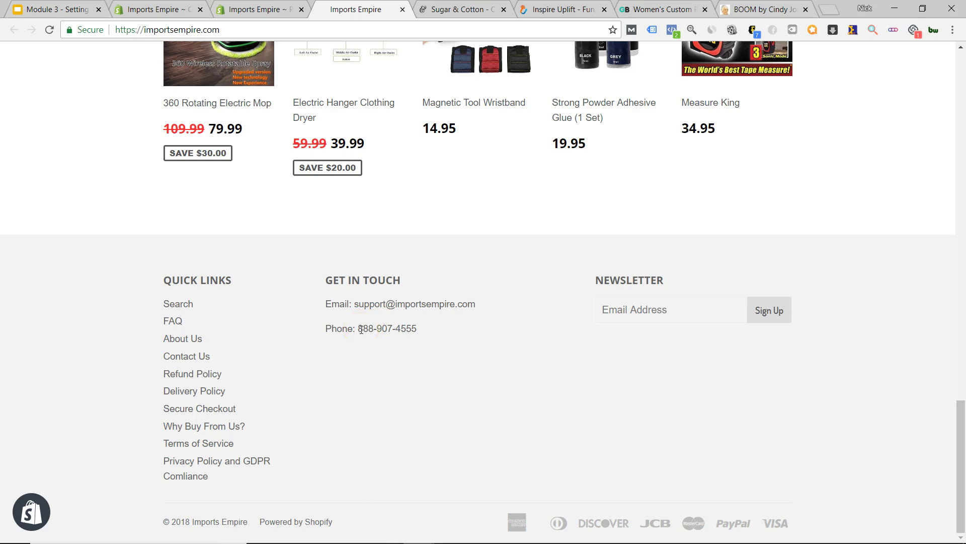
pyautogui.moveTo(360, 328); pyautogui.dragTo(427, 332)
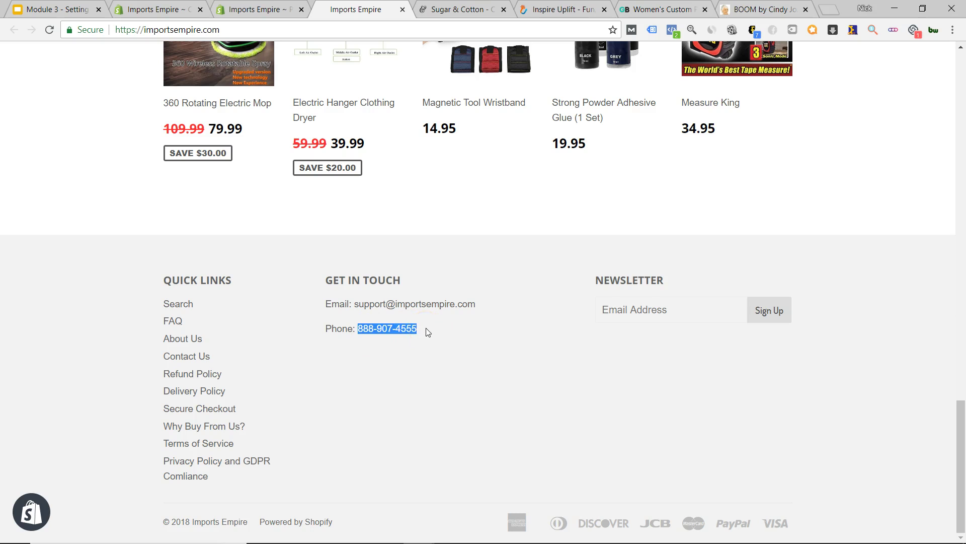
pyautogui.click(428, 332)
pyautogui.moveTo(422, 331); pyautogui.dragTo(347, 328)
pyautogui.click(362, 330)
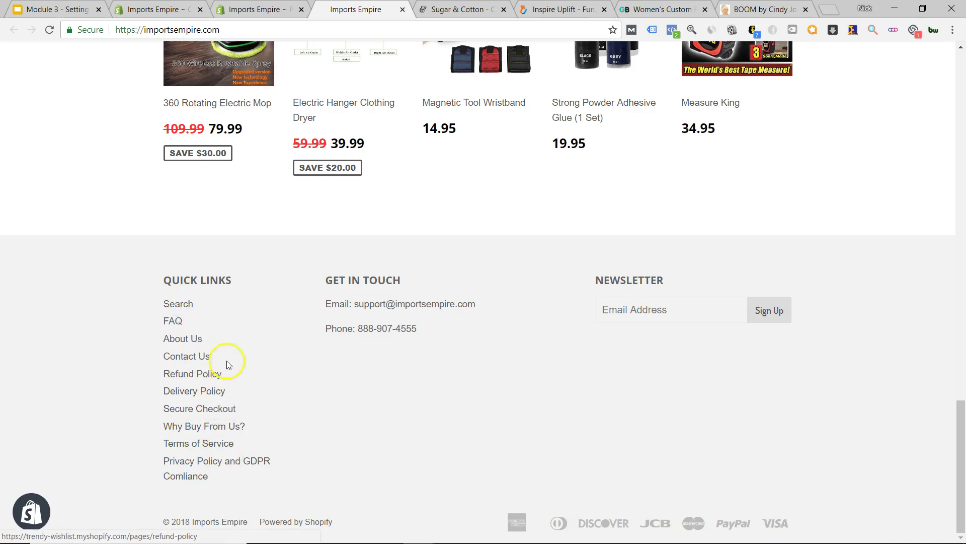
pyautogui.scroll(20, 382, 393)
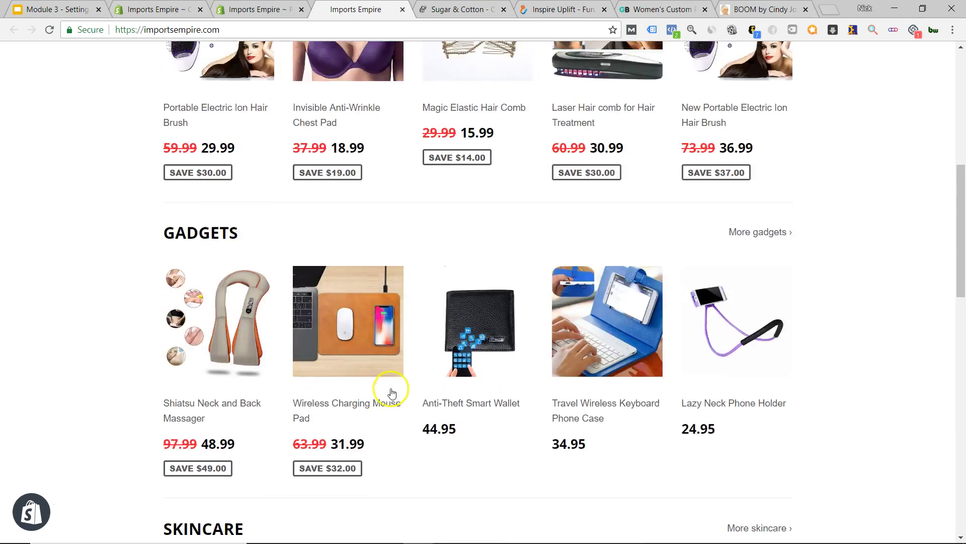
# - Open the About Us page editor in a new tab from the Pages list
pyautogui.click(254, 9)
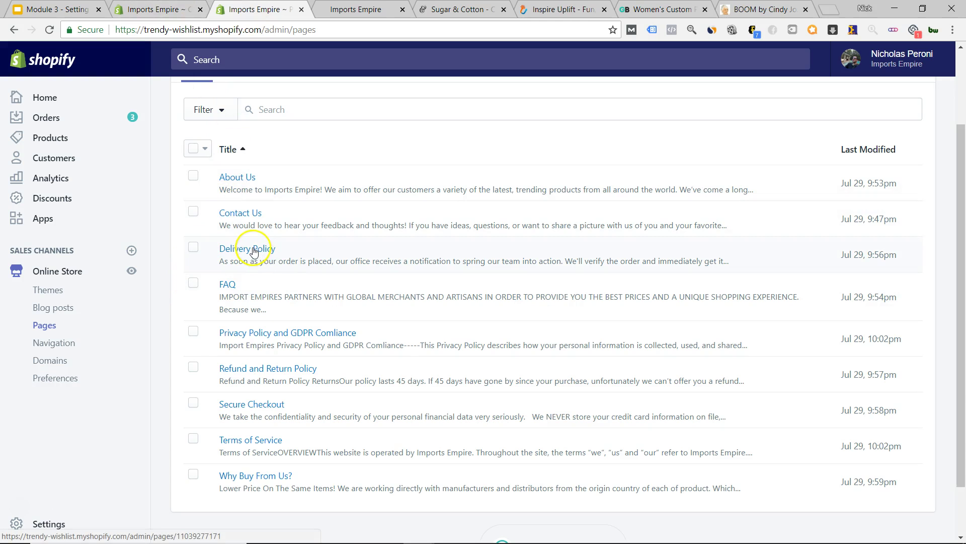
pyautogui.rightClick(242, 177)
pyautogui.click(264, 182)
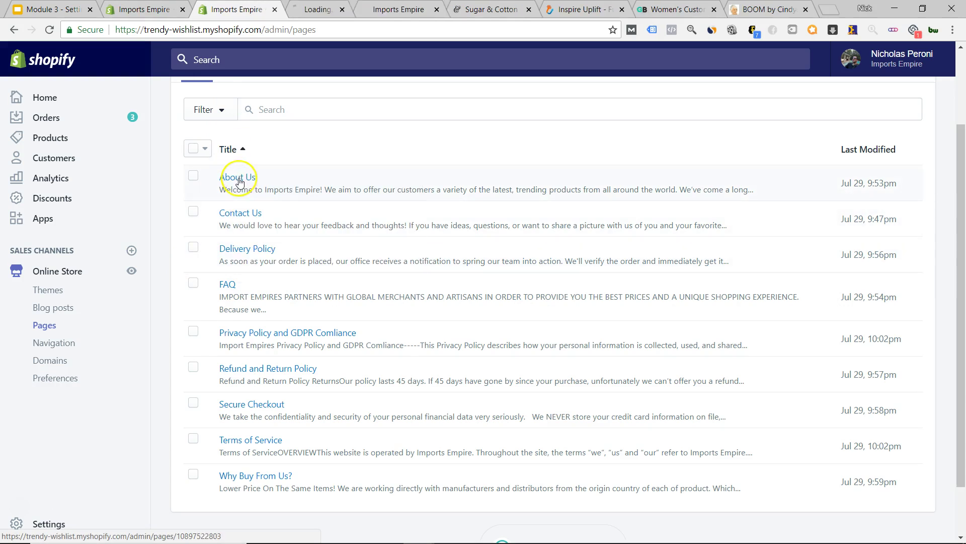
pyautogui.click(309, 11)
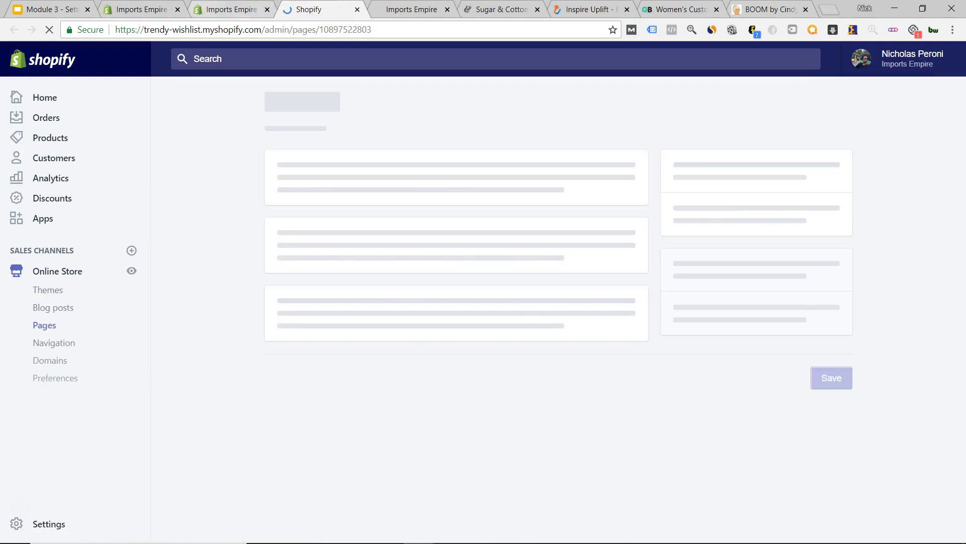
pyautogui.hotkey('ctrl', 'shift', 'Tab')
pyautogui.scroll(1, 589, 241)
pyautogui.scroll(2, 590, 241)
pyautogui.scroll(-5, 626, 277)
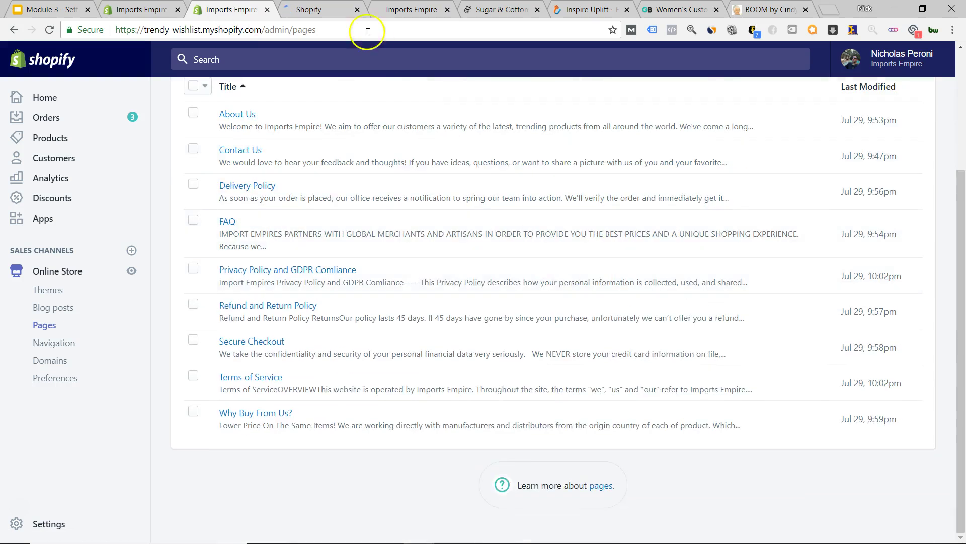
# - View the About Us page live on the Imports Empire storefront
pyautogui.click(326, 13)
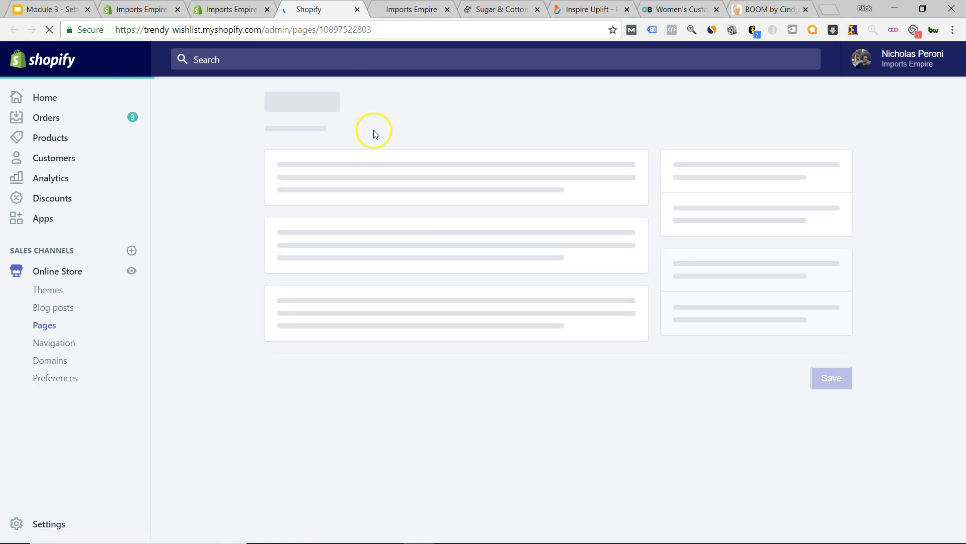
pyautogui.scroll(-3, 367, 394)
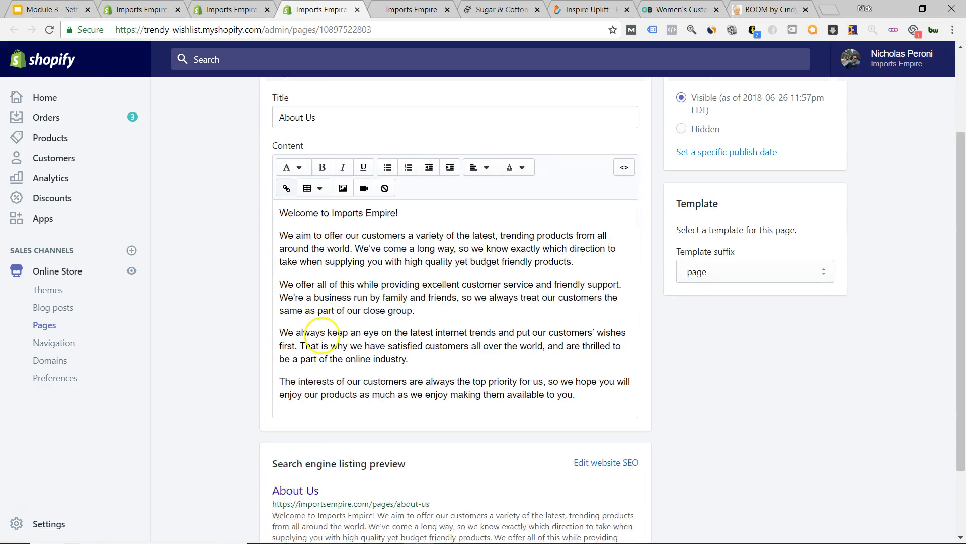
pyautogui.scroll(-2, 610, 337)
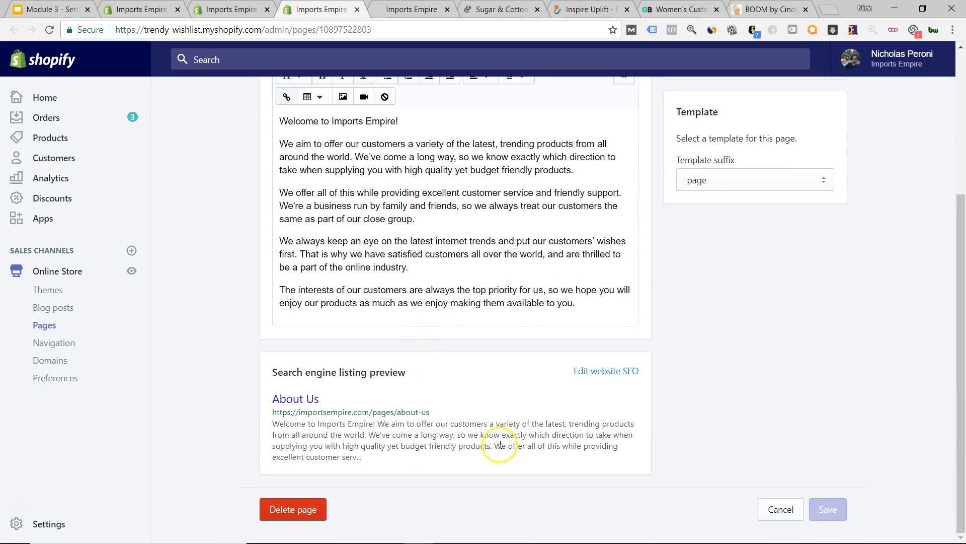
pyautogui.scroll(4, 334, 259)
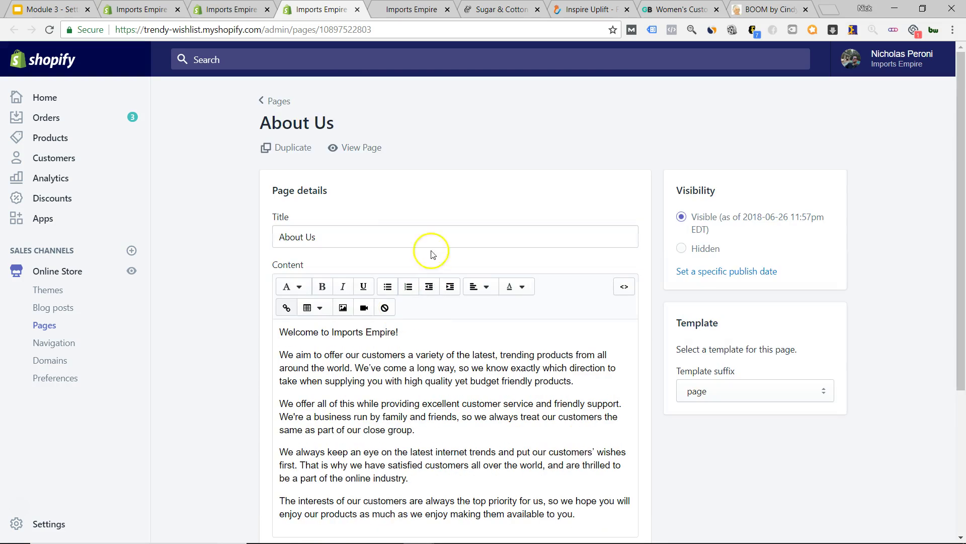
pyautogui.click(351, 149)
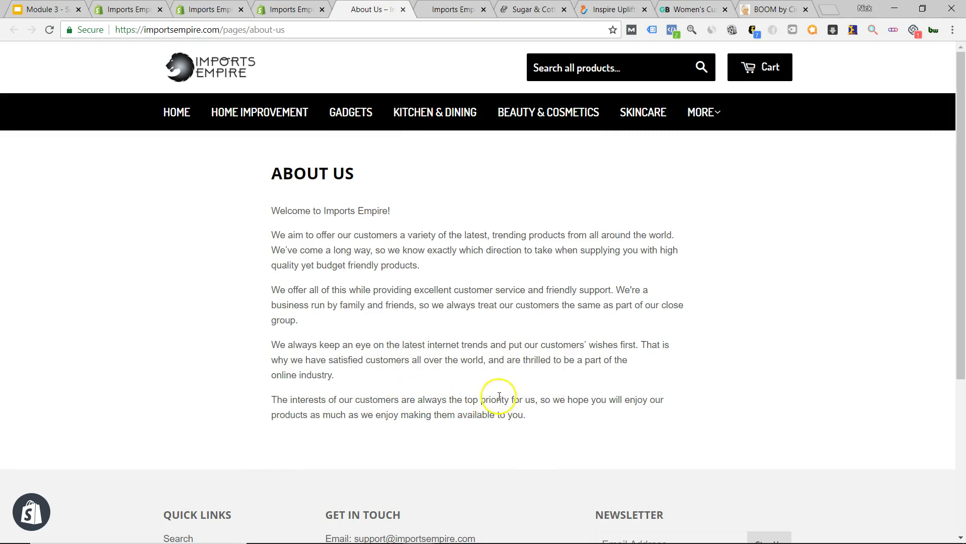
# - Close the live About Us tab and return from its editor to the Pages list
pyautogui.scroll(-4, 486, 400)
pyautogui.scroll(4, 482, 394)
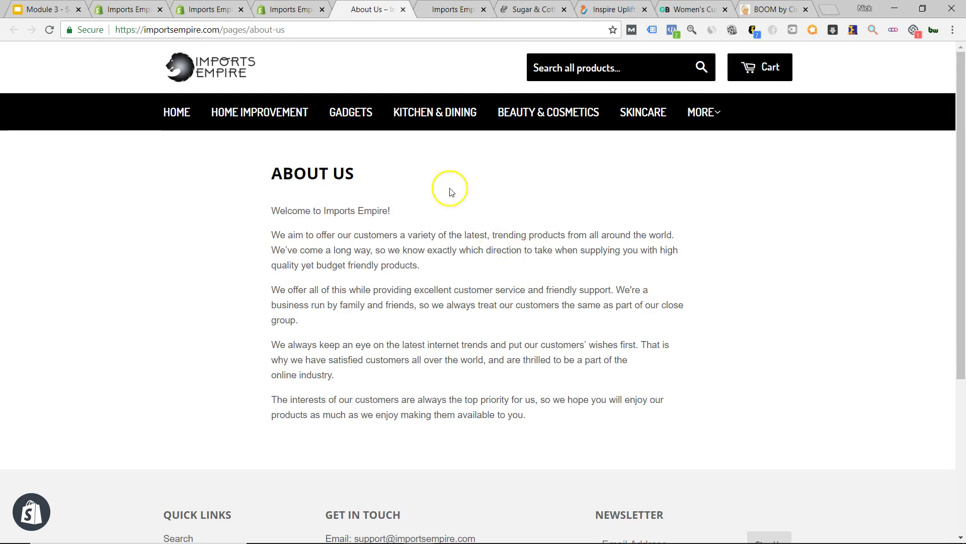
pyautogui.click(403, 10)
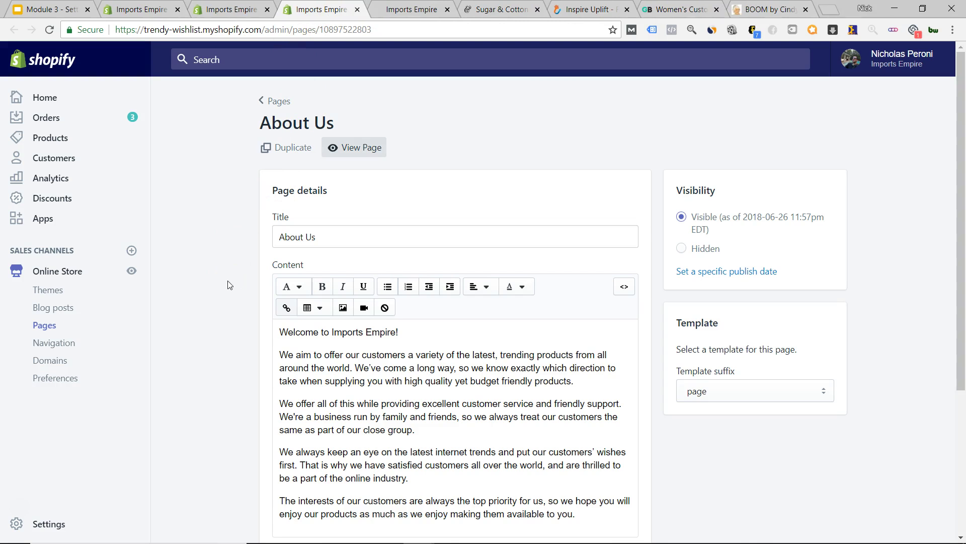
pyautogui.scroll(-5, 229, 286)
pyautogui.scroll(5, 231, 288)
pyautogui.scroll(-2, 232, 291)
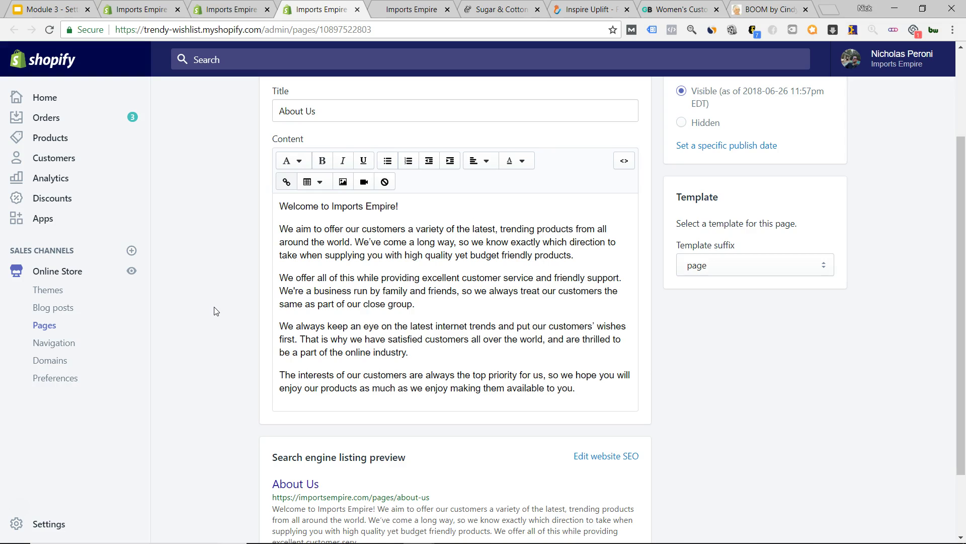
pyautogui.scroll(-2, 218, 311)
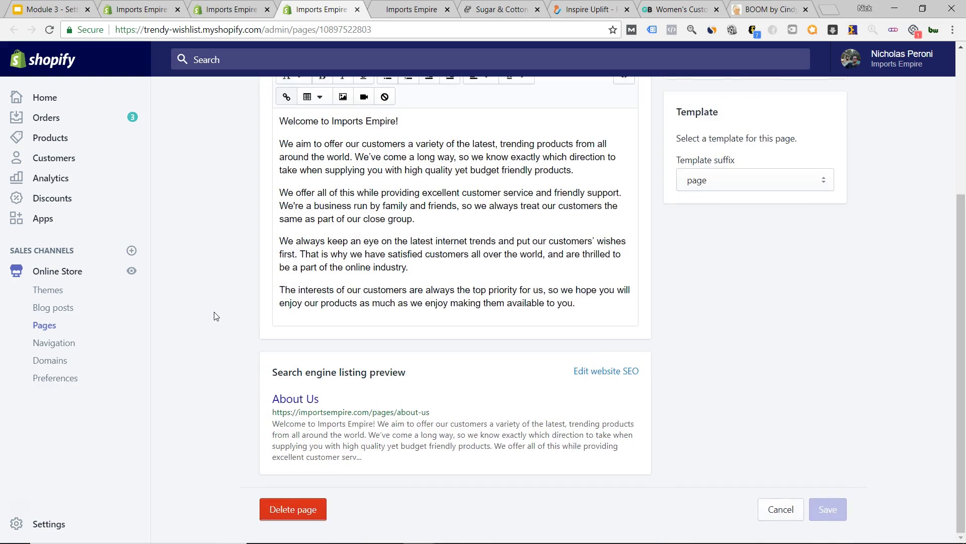
pyautogui.scroll(5, 209, 317)
pyautogui.click(280, 102)
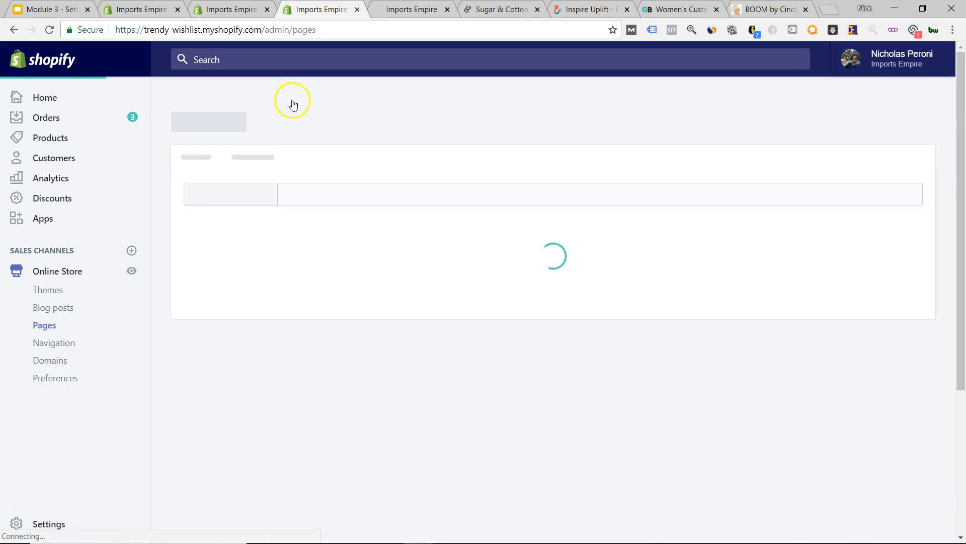
# - Open the Contact Us page and confirm it uses the page.contact template
pyautogui.scroll(-3, 166, 260)
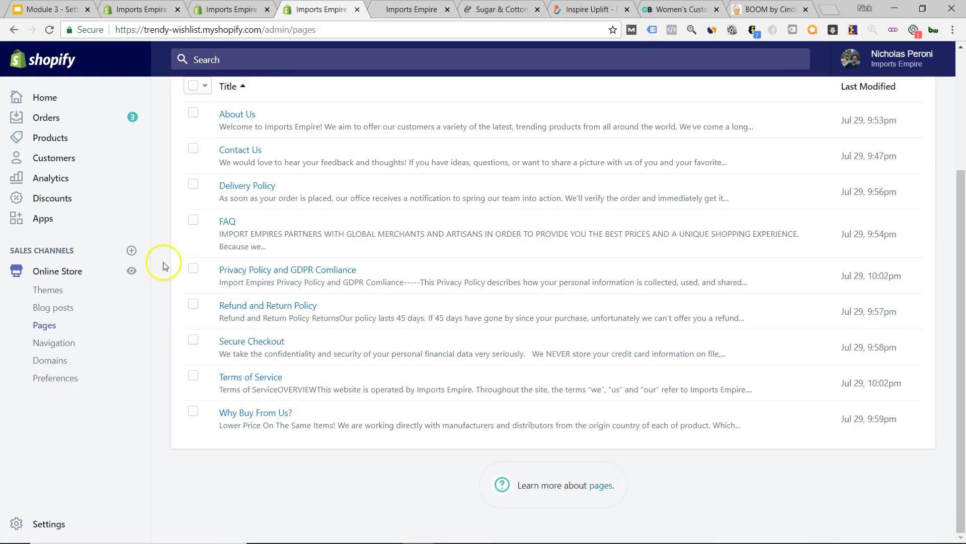
pyautogui.scroll(1, 191, 255)
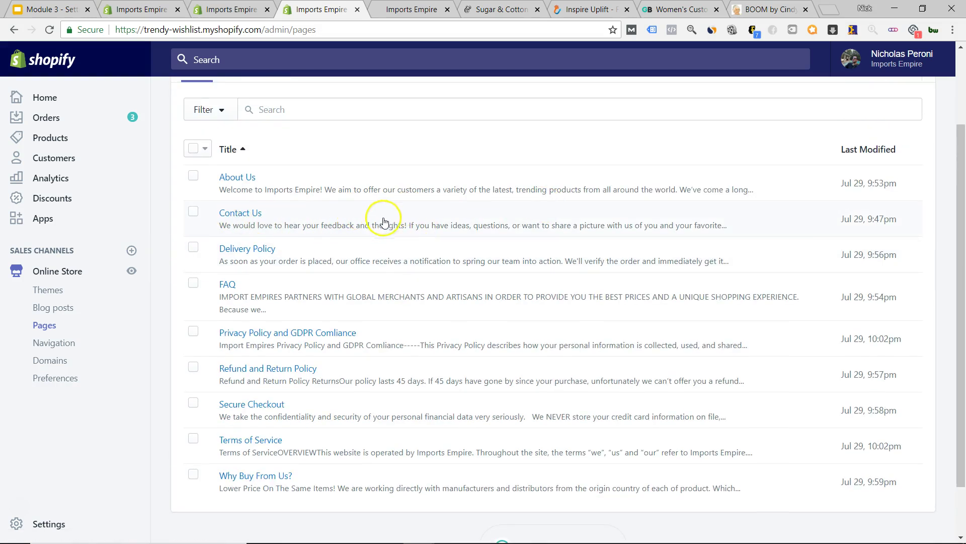
pyautogui.click(250, 220)
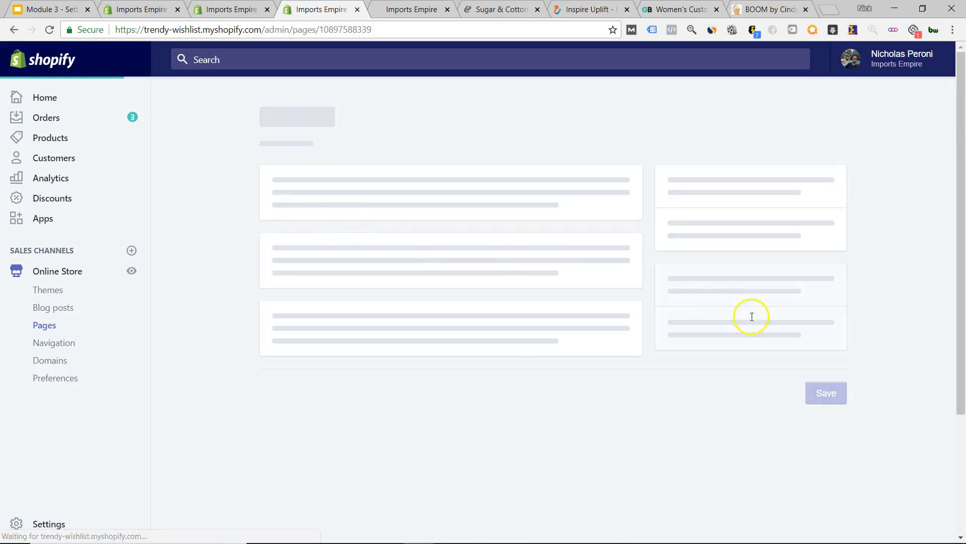
pyautogui.click(735, 397)
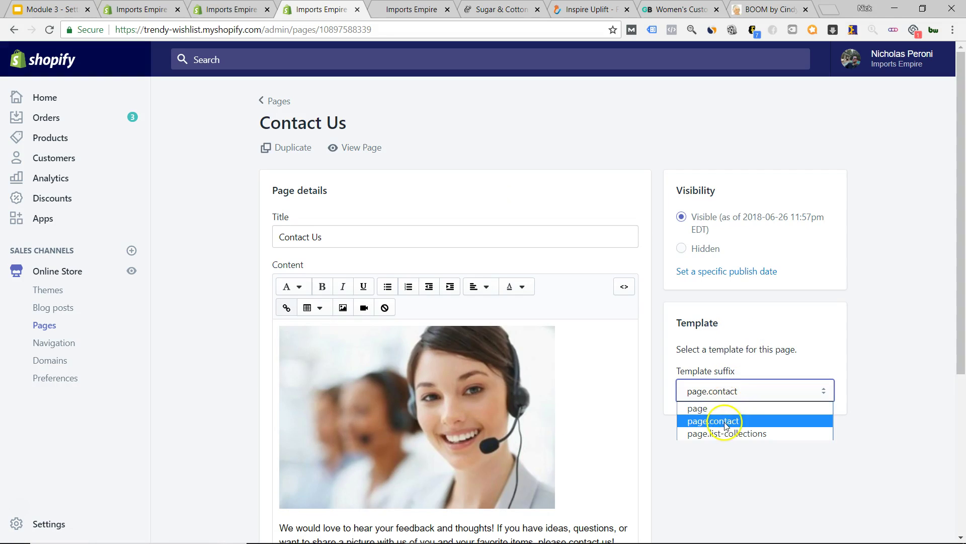
pyautogui.click(870, 358)
pyautogui.scroll(-5, 353, 297)
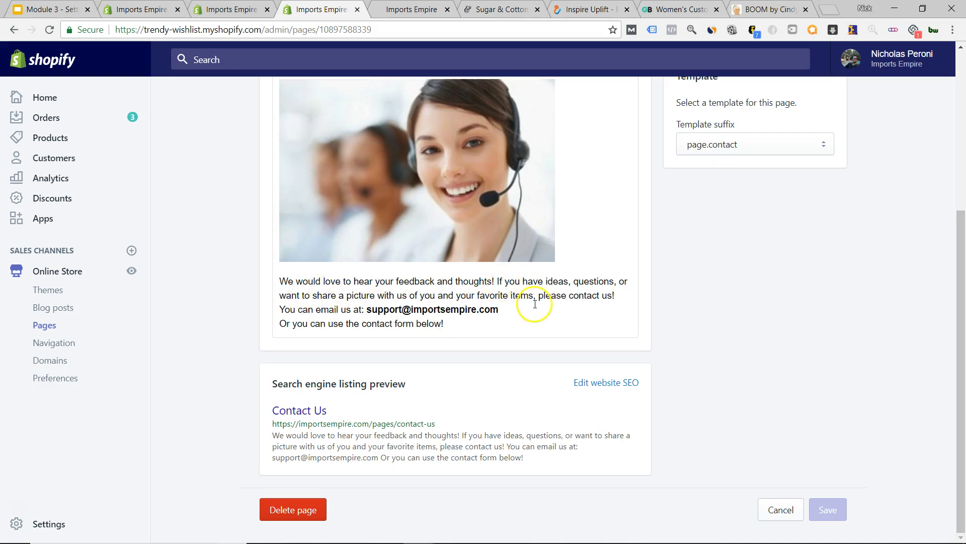
pyautogui.scroll(5, 336, 172)
# - Preview Contact Us on the live store, checking the support email, then close it
pyautogui.click(361, 148)
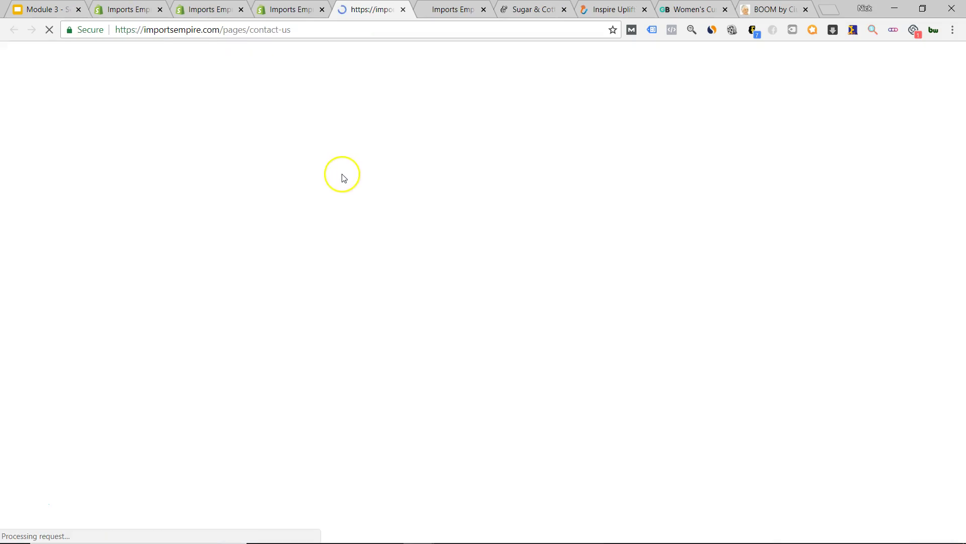
pyautogui.scroll(-5, 362, 403)
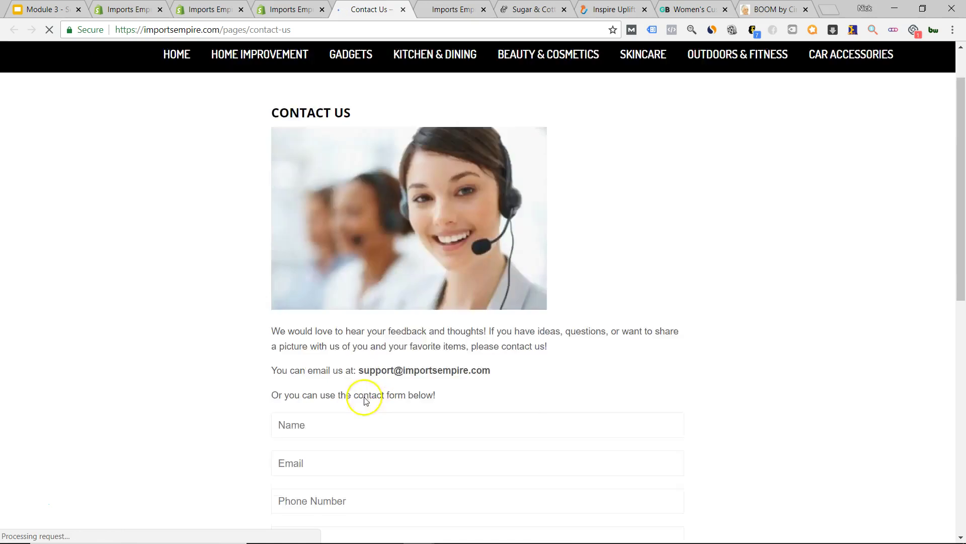
pyautogui.scroll(5, 507, 358)
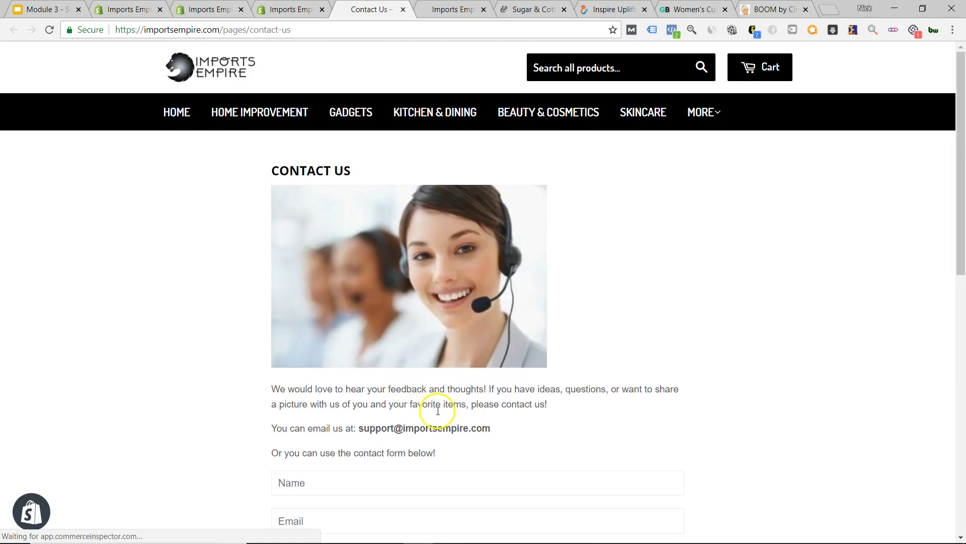
pyautogui.moveTo(359, 428); pyautogui.dragTo(520, 430)
pyautogui.click(460, 431)
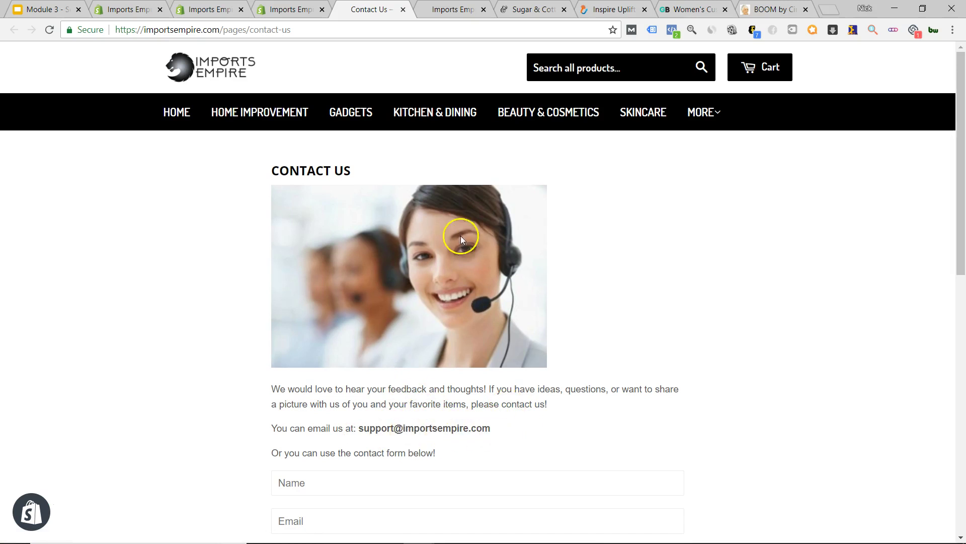
pyautogui.scroll(-7, 433, 335)
pyautogui.scroll(7, 391, 280)
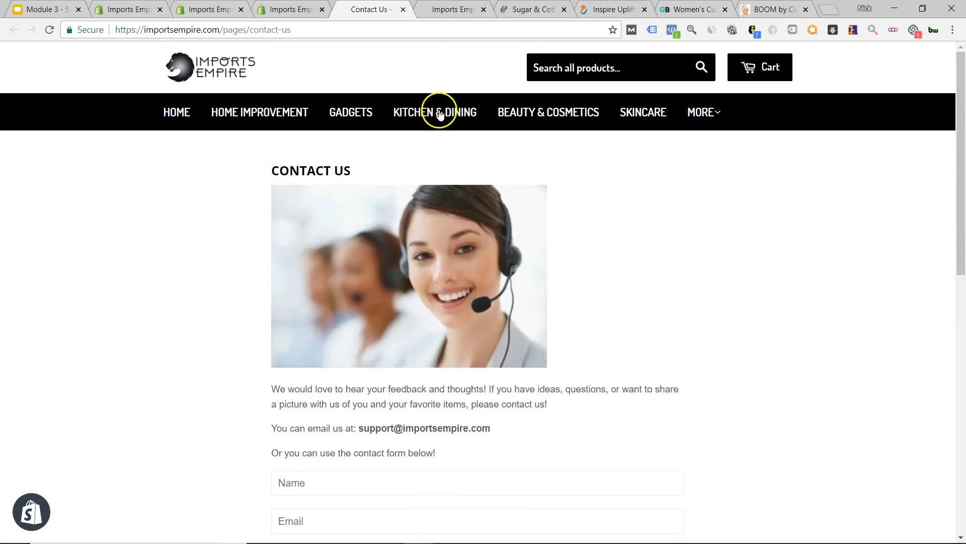
pyautogui.click(403, 10)
# - Return to Pages and open the Delivery Policy page editor in a new tab
pyautogui.scroll(-5, 227, 217)
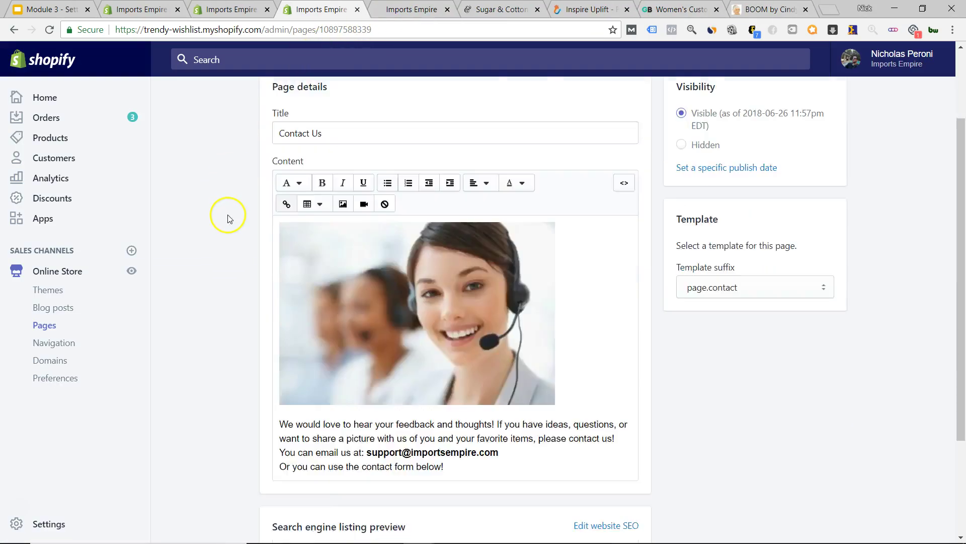
pyautogui.scroll(5, 227, 217)
pyautogui.click(281, 96)
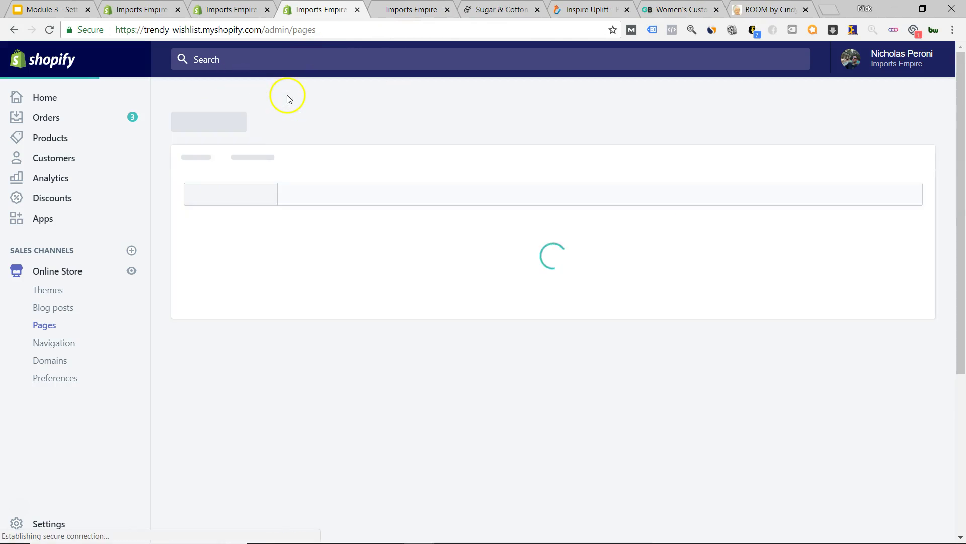
pyautogui.scroll(-3, 188, 222)
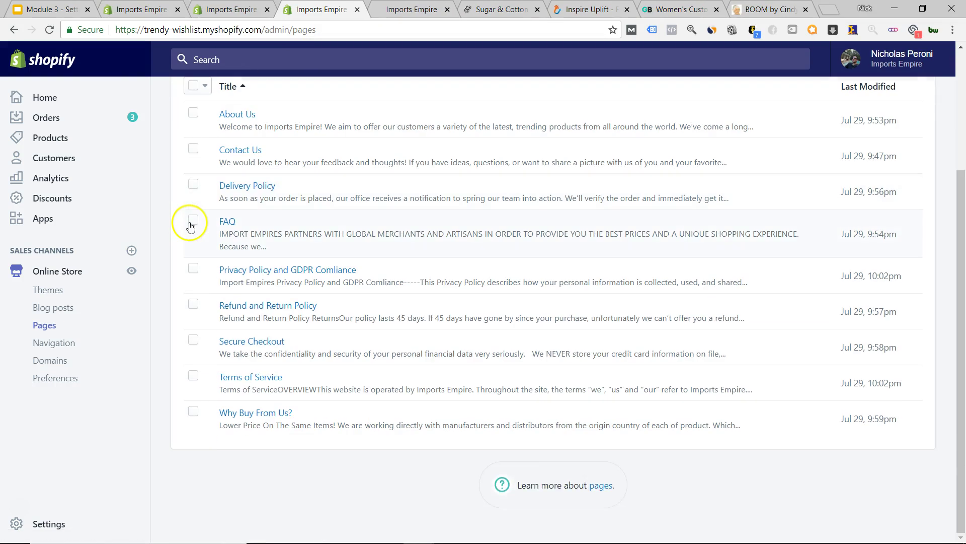
pyautogui.rightClick(255, 189)
pyautogui.click(282, 193)
pyautogui.click(373, 9)
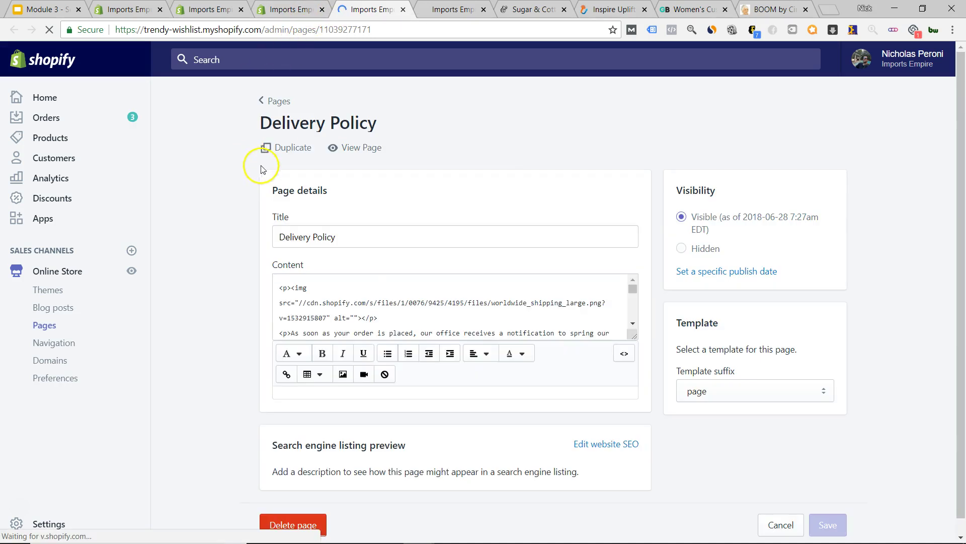
pyautogui.scroll(-3, 282, 259)
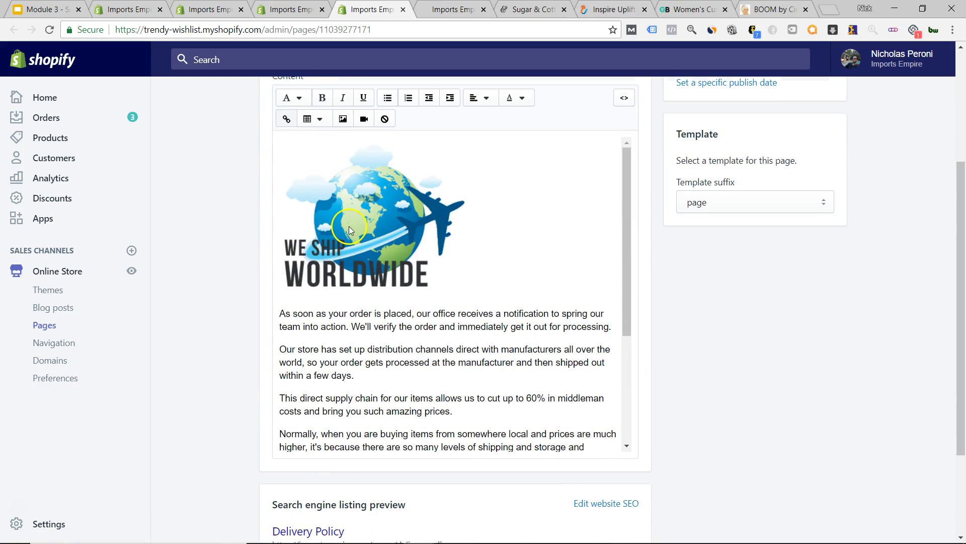
pyautogui.scroll(-3, 348, 225)
pyautogui.scroll(-1, 447, 246)
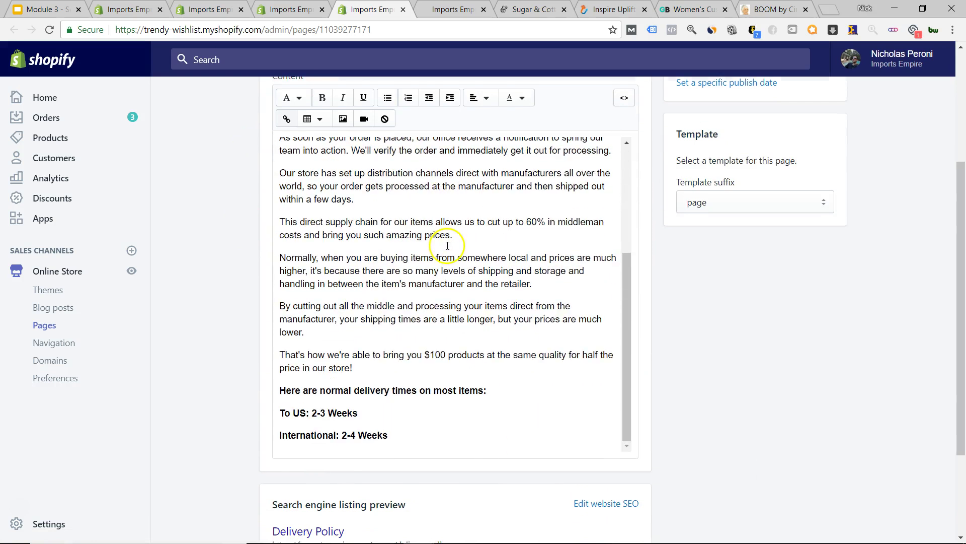
pyautogui.scroll(1, 400, 198)
pyautogui.scroll(-1, 401, 193)
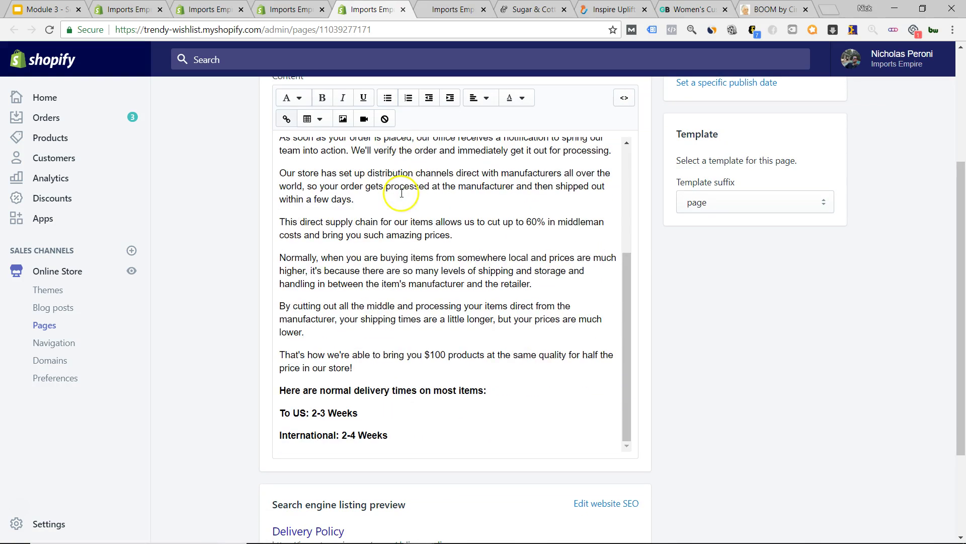
pyautogui.scroll(1, 364, 186)
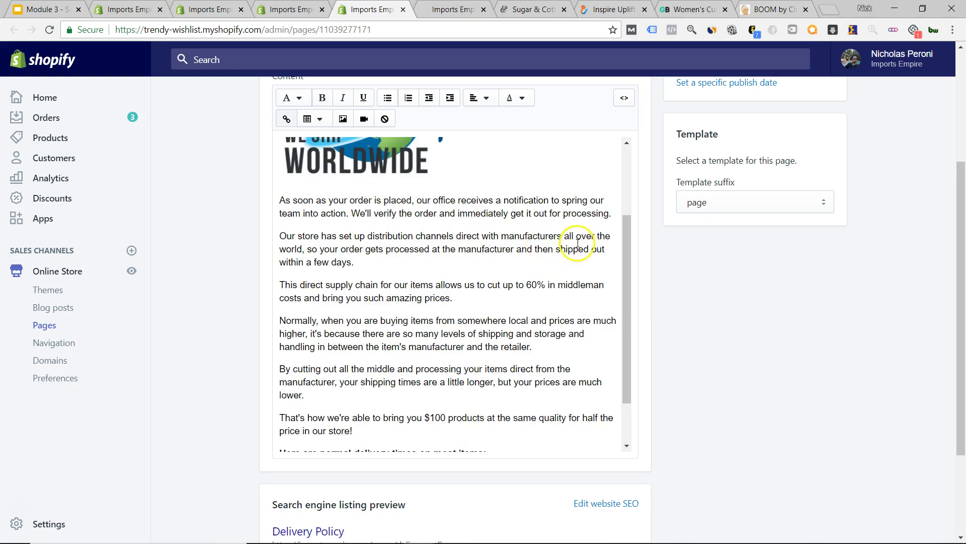
pyautogui.scroll(-1, 421, 233)
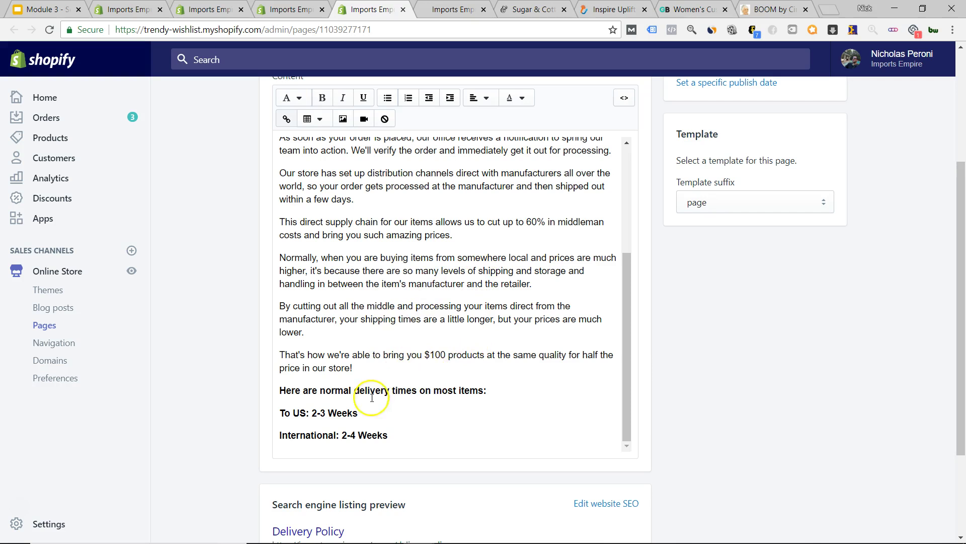
pyautogui.scroll(4, 363, 371)
pyautogui.scroll(-3, 281, 333)
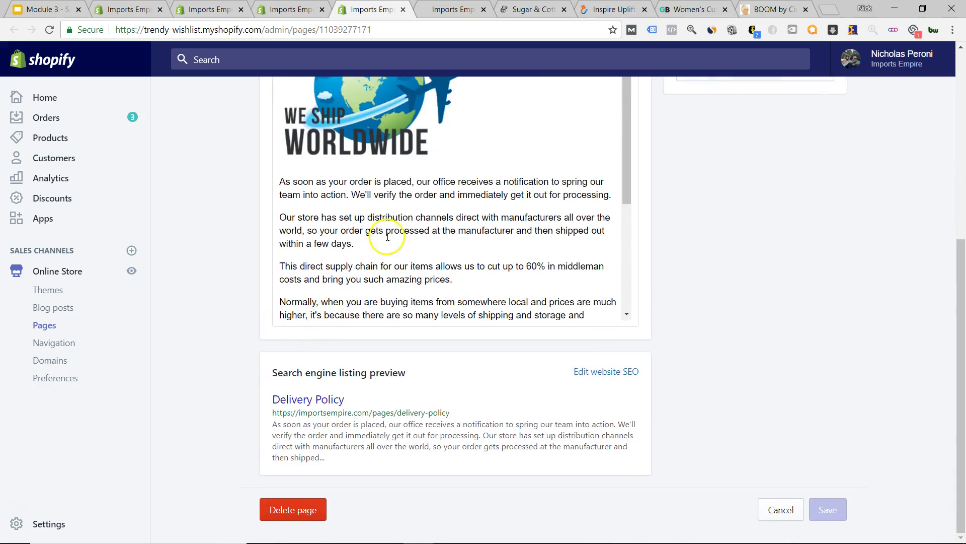
pyautogui.scroll(3, 242, 267)
pyautogui.scroll(-4, 444, 245)
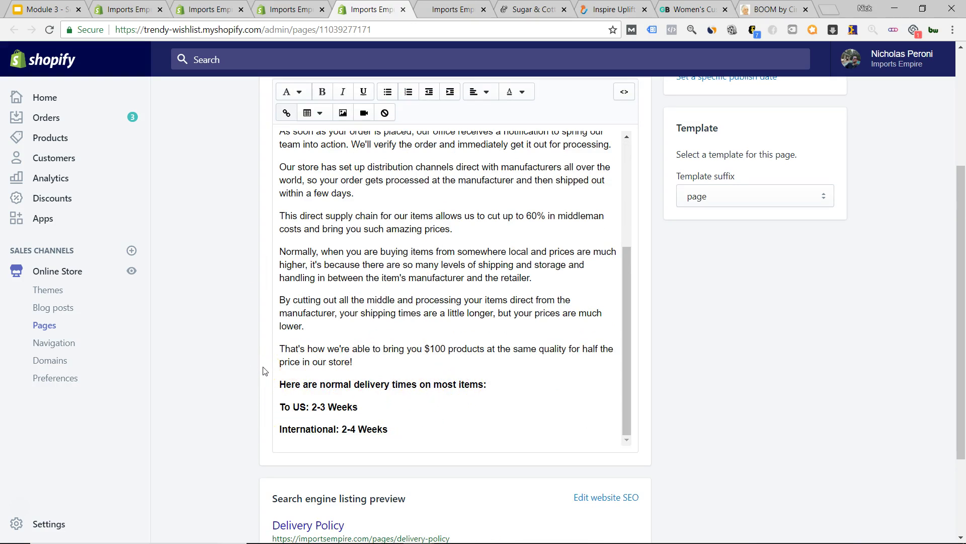
pyautogui.scroll(7, 365, 308)
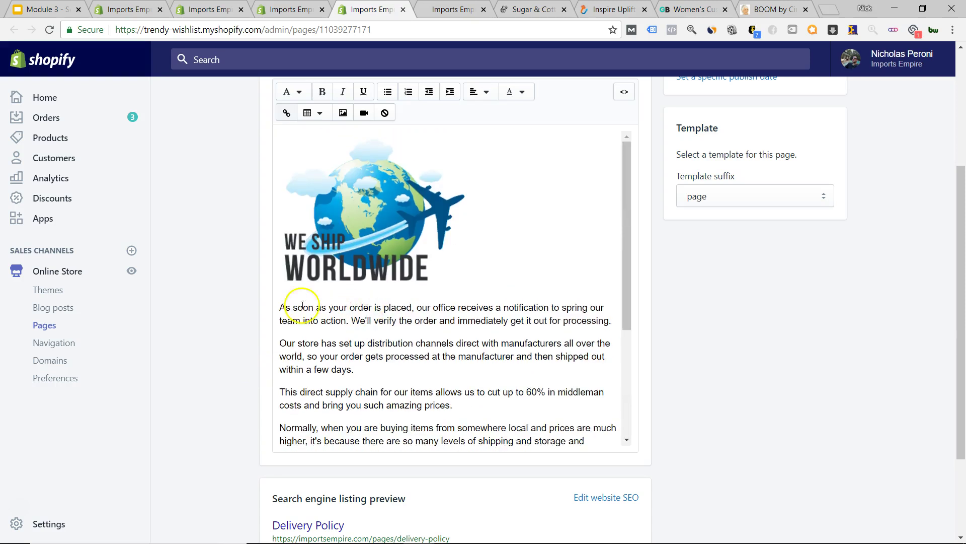
pyautogui.scroll(-4, 248, 280)
pyautogui.scroll(-4, 367, 353)
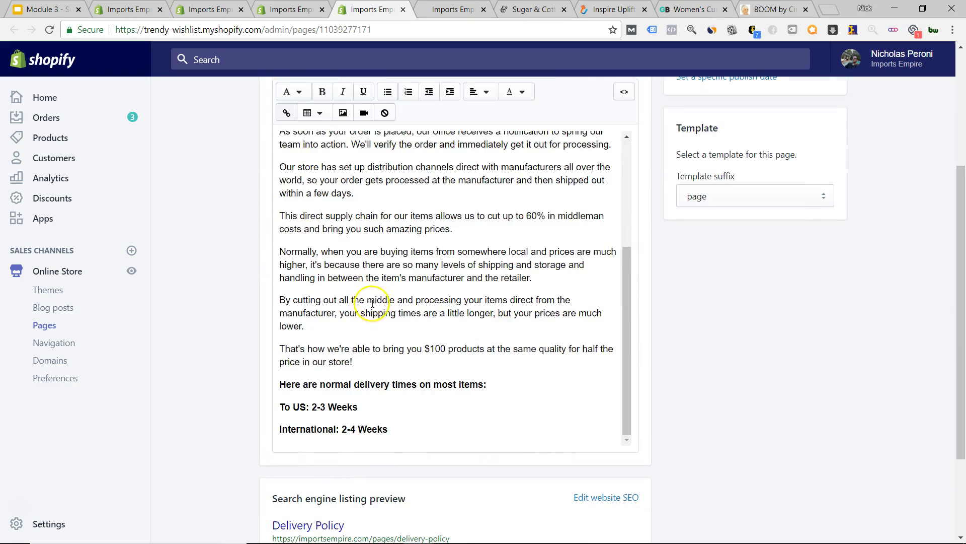
pyautogui.scroll(8, 367, 353)
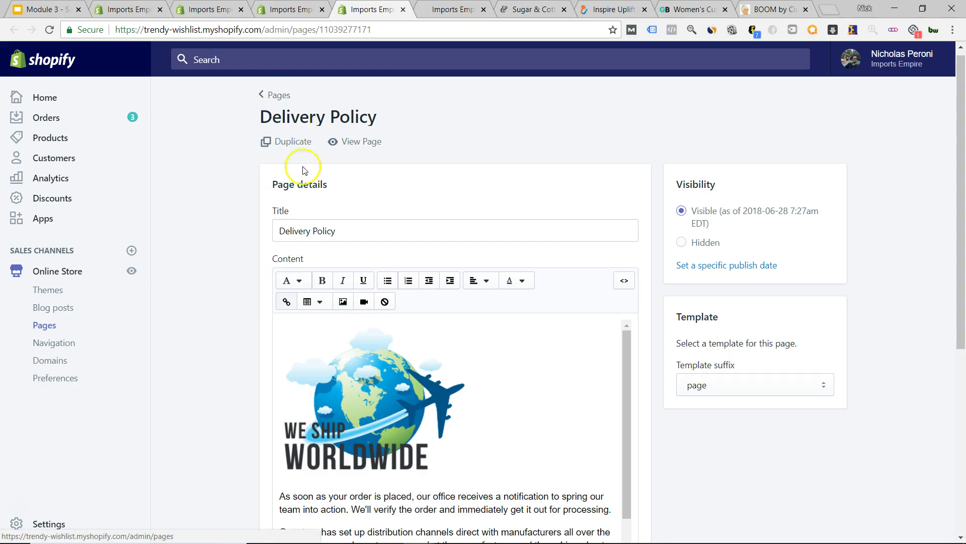
pyautogui.scroll(-5, 227, 307)
pyautogui.scroll(5, 377, 272)
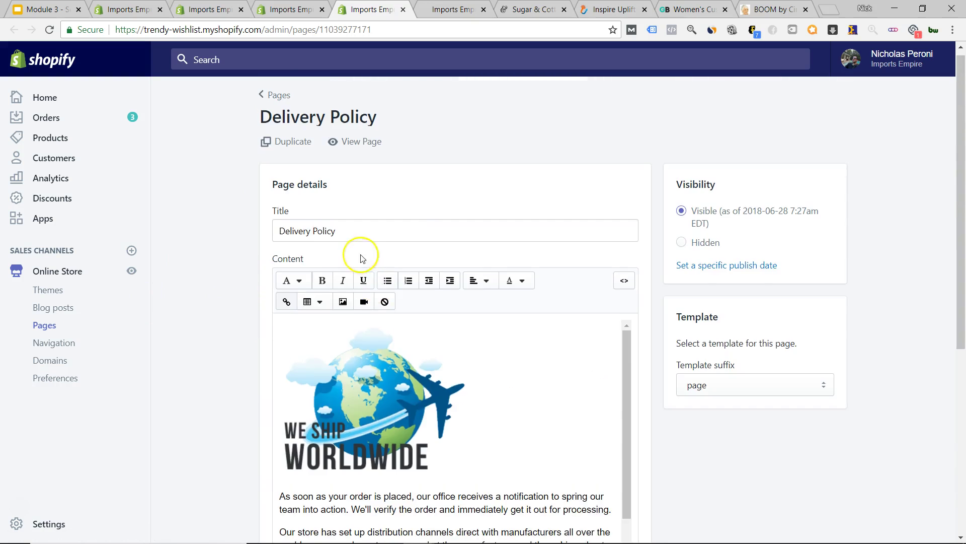
pyautogui.click(346, 145)
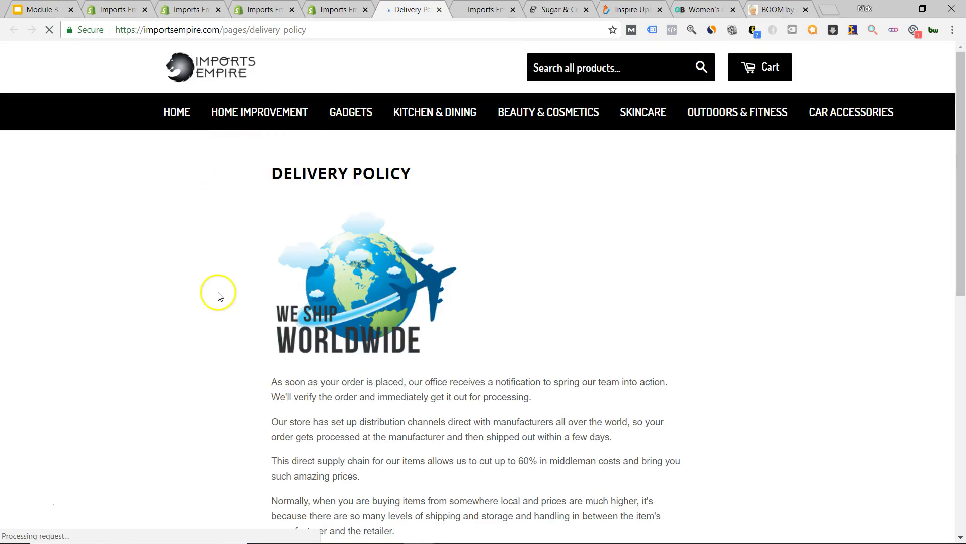
pyautogui.scroll(-9, 217, 292)
pyautogui.scroll(9, 216, 289)
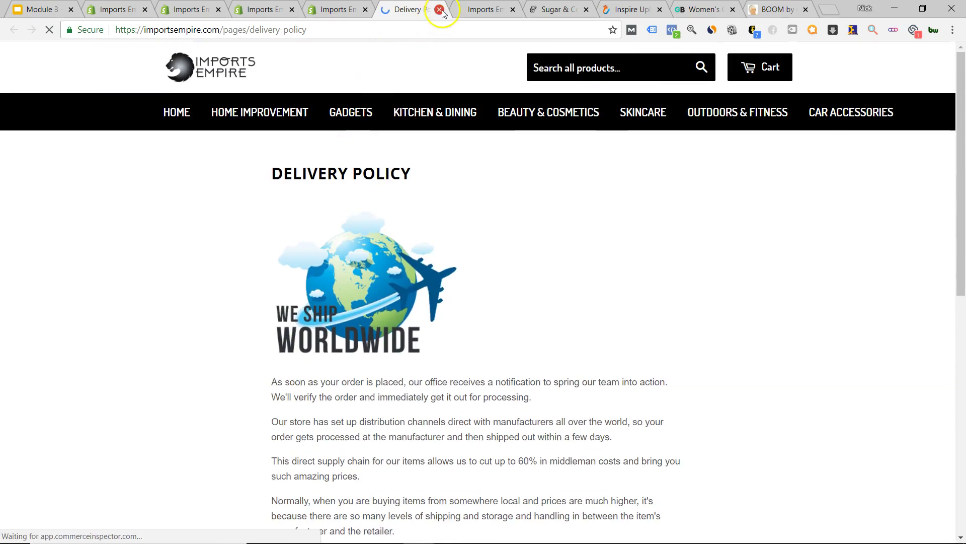
pyautogui.hotkey('ctrl', 'w')
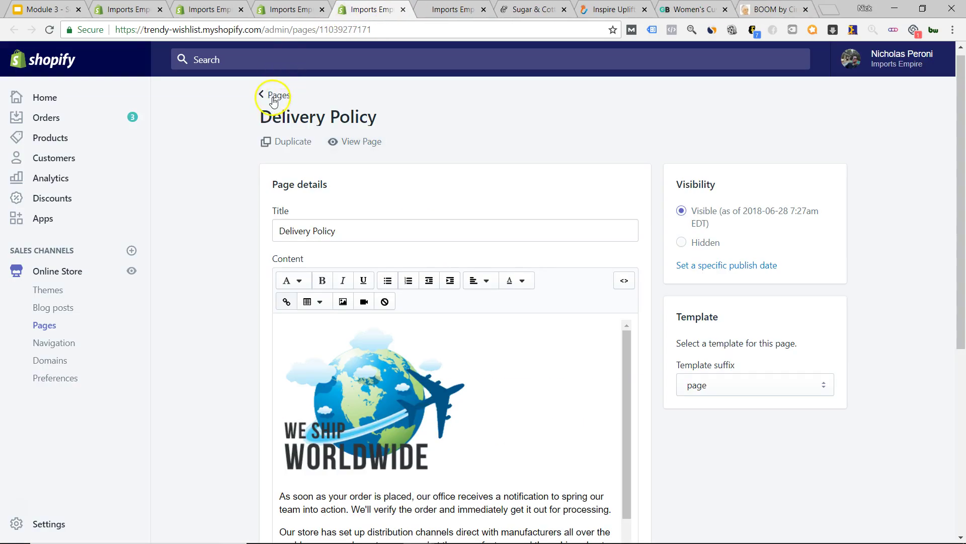
# - Open the FAQ page editor in a new tab from Pages, then bring up the Sugar & Cotton storefront
pyautogui.click(277, 95)
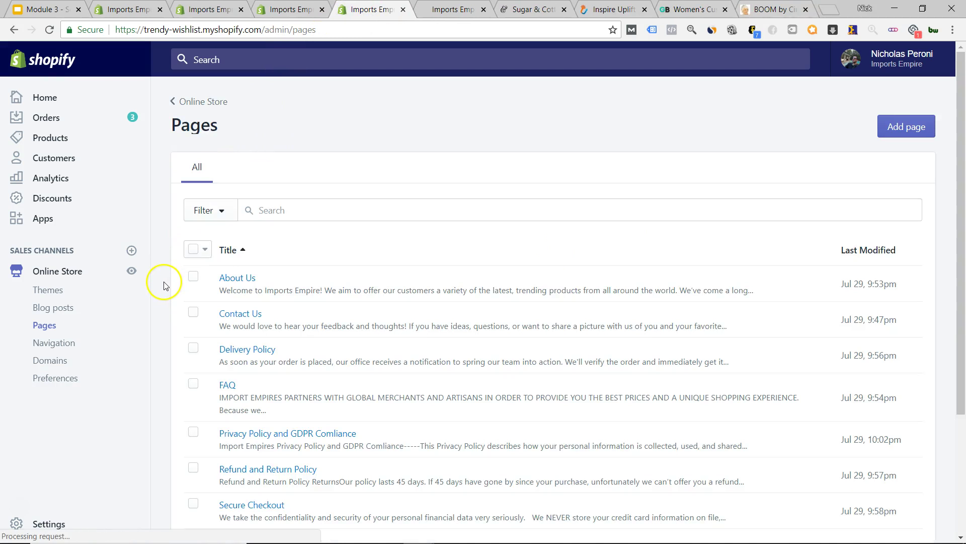
pyautogui.scroll(-3, 165, 285)
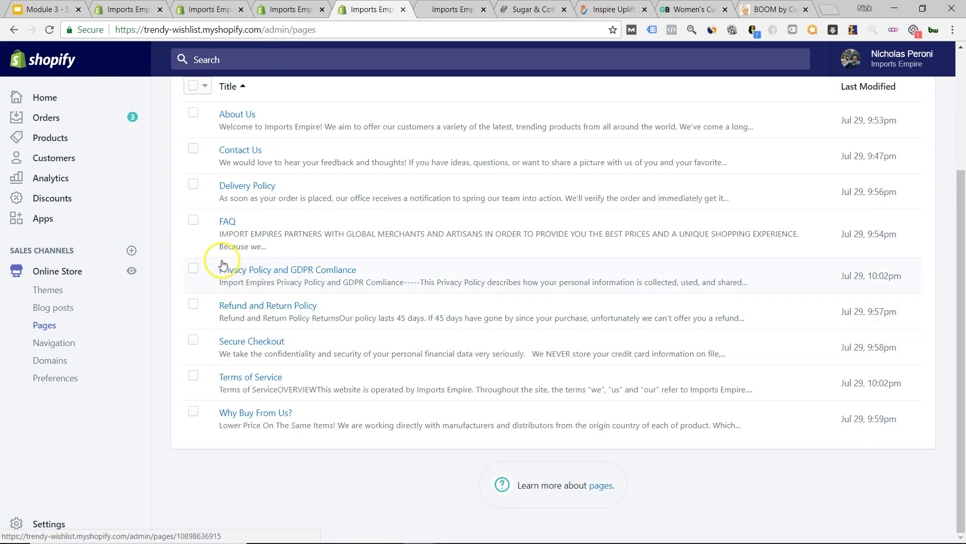
pyautogui.rightClick(229, 225)
pyautogui.click(271, 229)
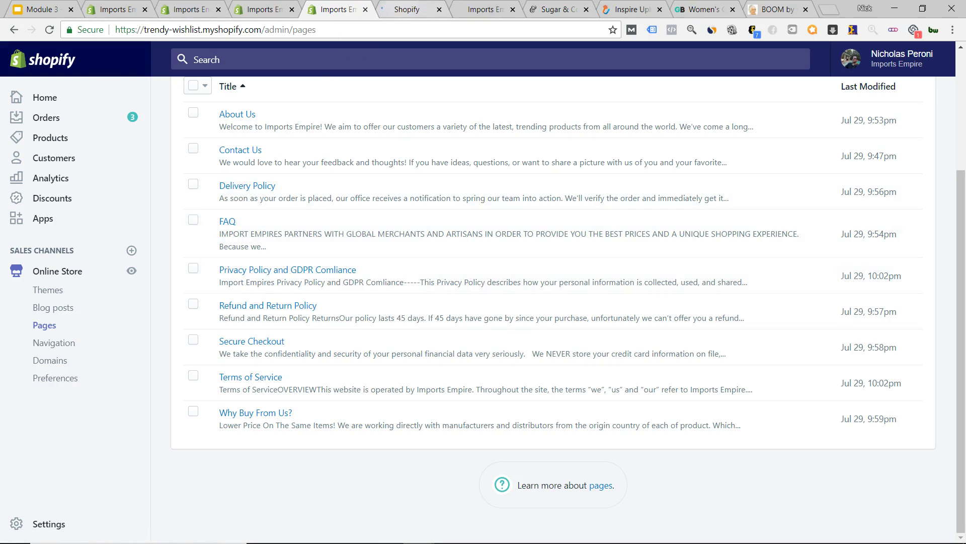
pyautogui.click(486, 9)
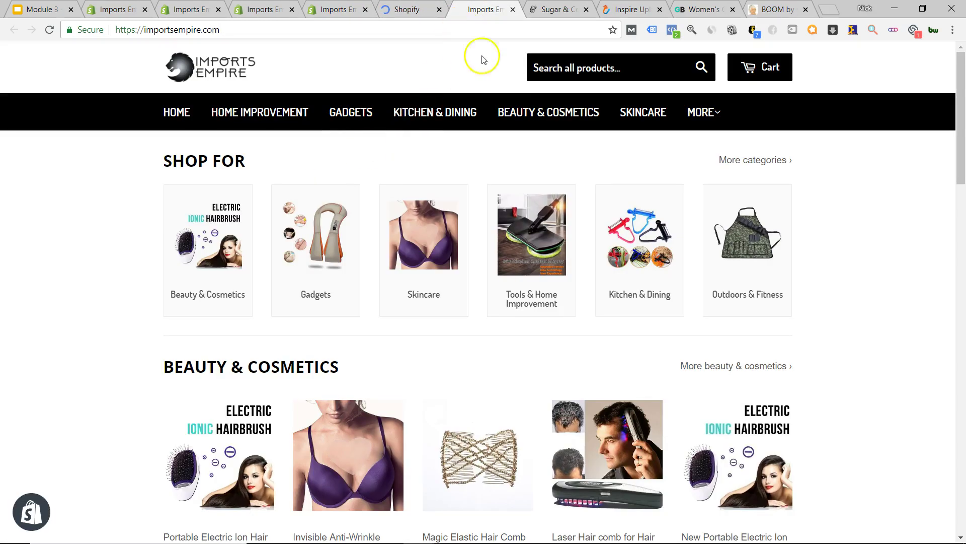
pyautogui.click(557, 10)
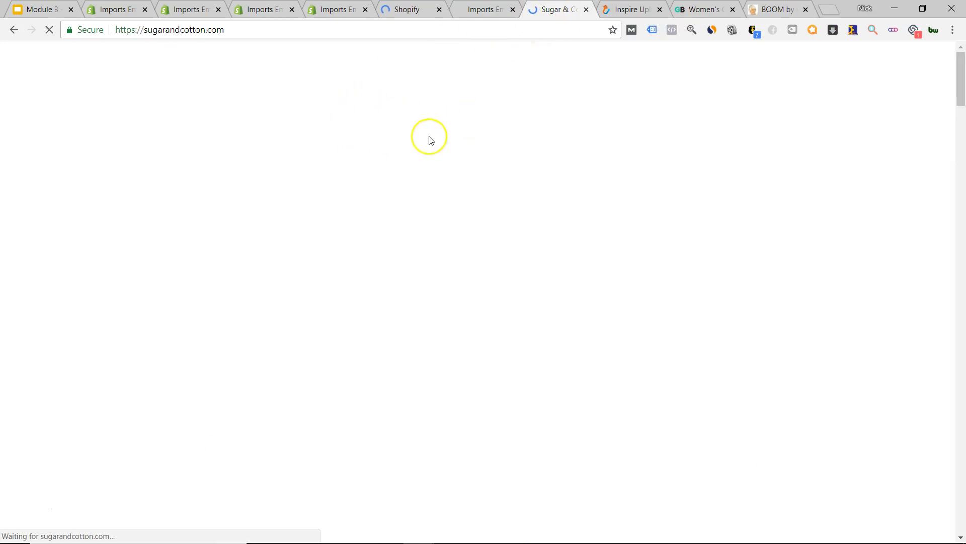
# - Scroll to the Sugar & Cotton footer and open its FAQs page
pyautogui.scroll(-8, 611, 177)
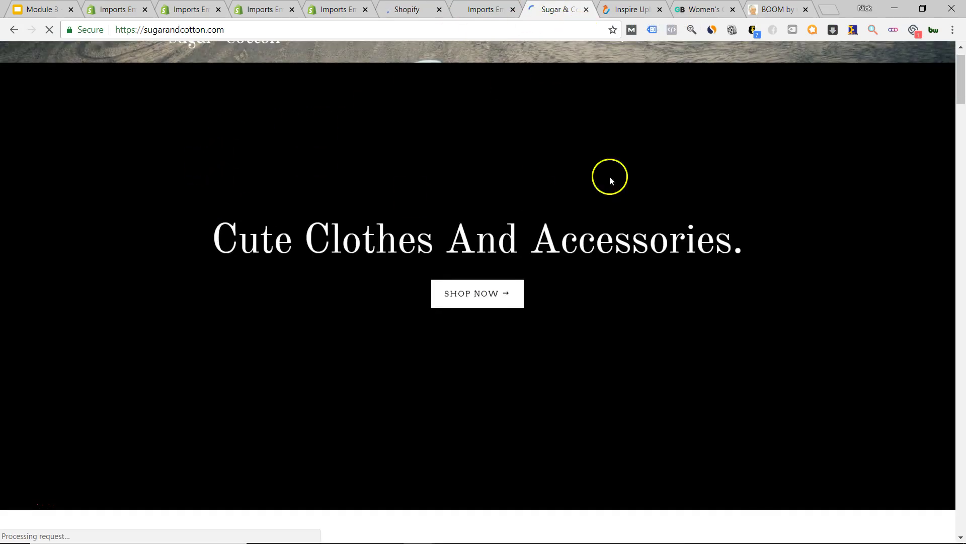
pyautogui.scroll(-4, 799, 171)
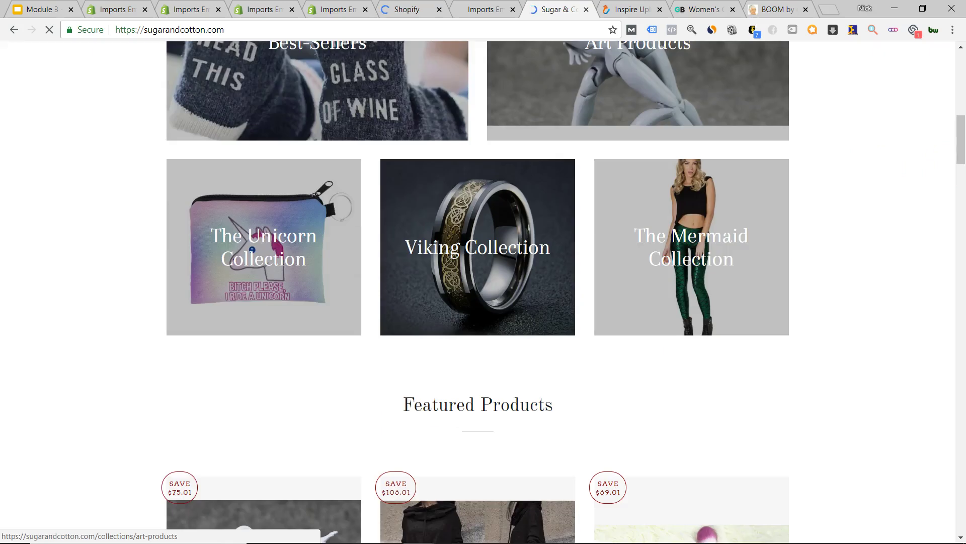
pyautogui.scroll(-5, 949, 147)
pyautogui.moveTo(952, 141); pyautogui.dragTo(955, 264)
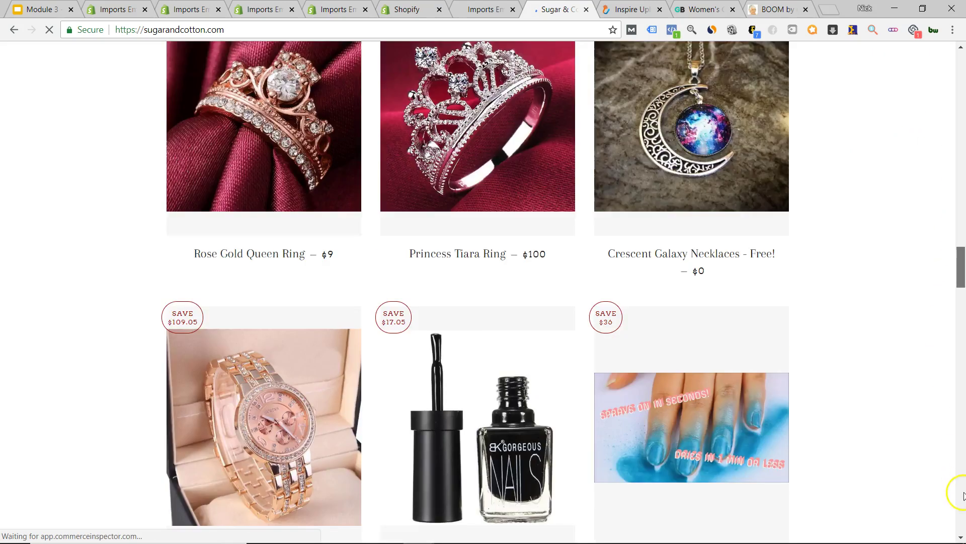
pyautogui.moveTo(963, 496); pyautogui.dragTo(961, 526)
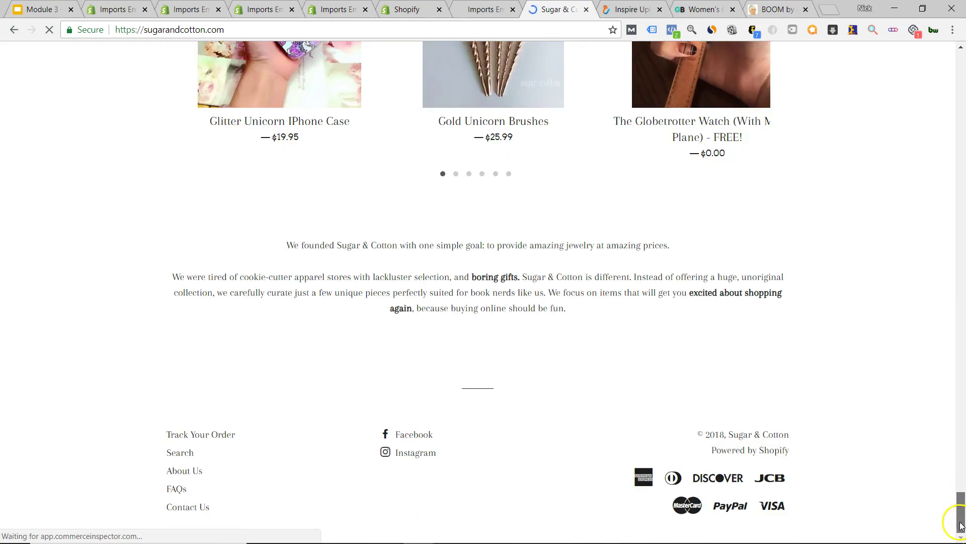
pyautogui.click(179, 491)
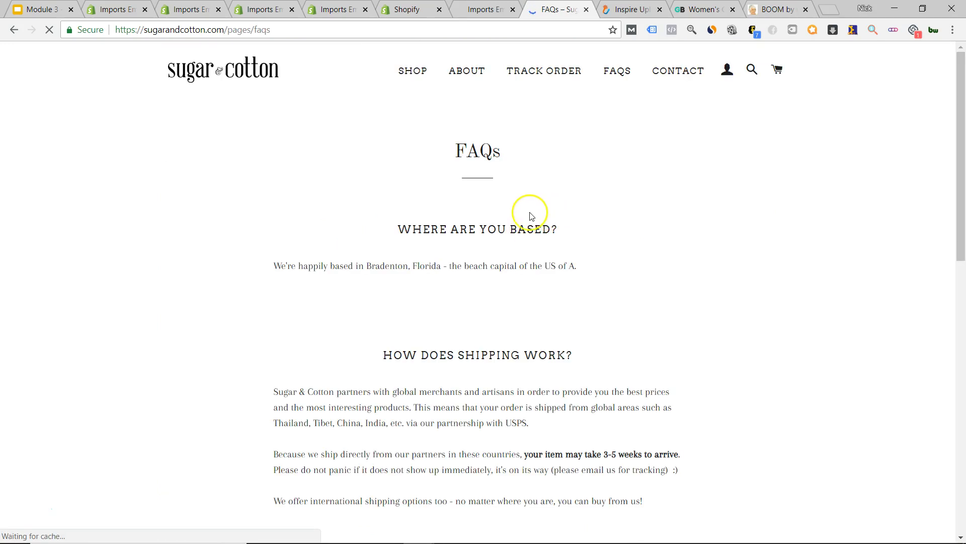
# - Read the FAQs on location, shipping, tracking and returns, then return to the Shopify admin
pyautogui.scroll(-8, 503, 224)
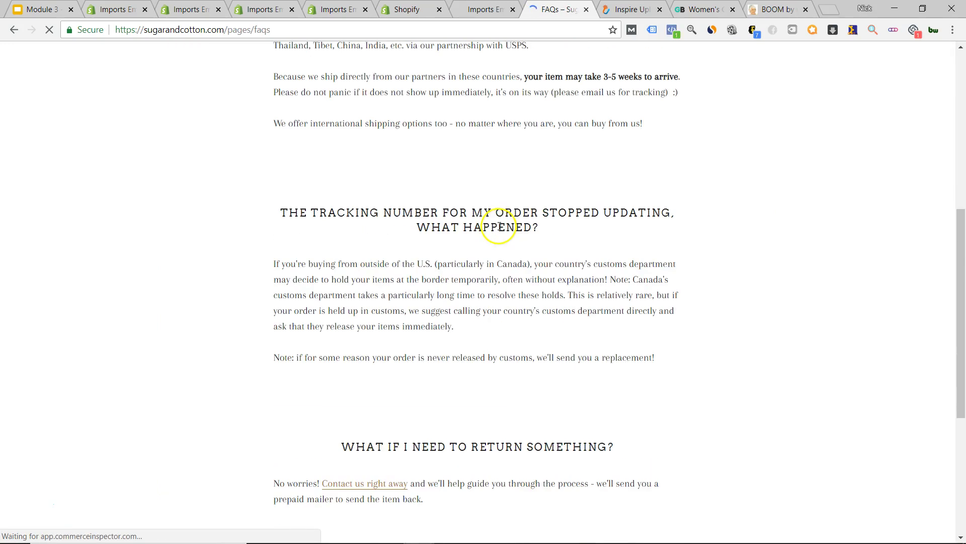
pyautogui.scroll(-5, 519, 215)
pyautogui.scroll(13, 520, 216)
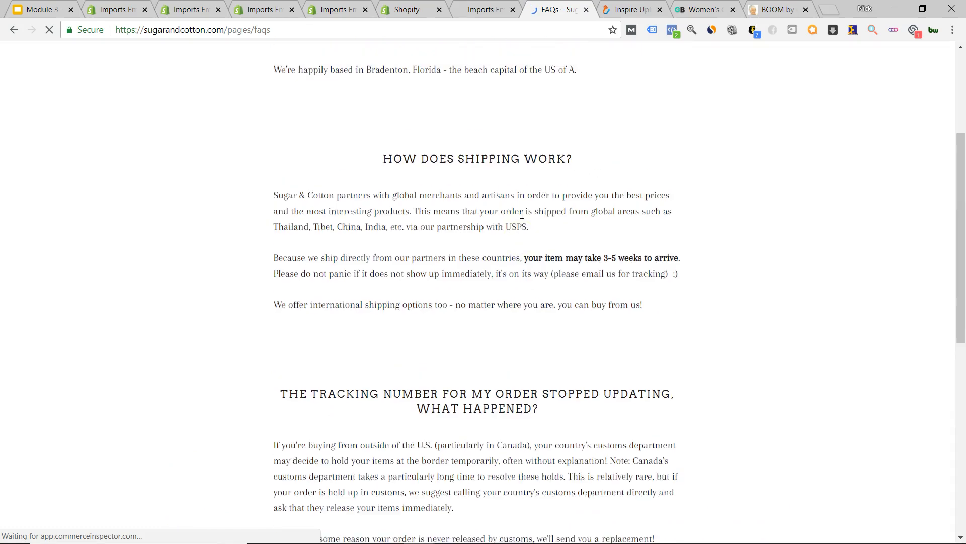
pyautogui.scroll(-10, 521, 216)
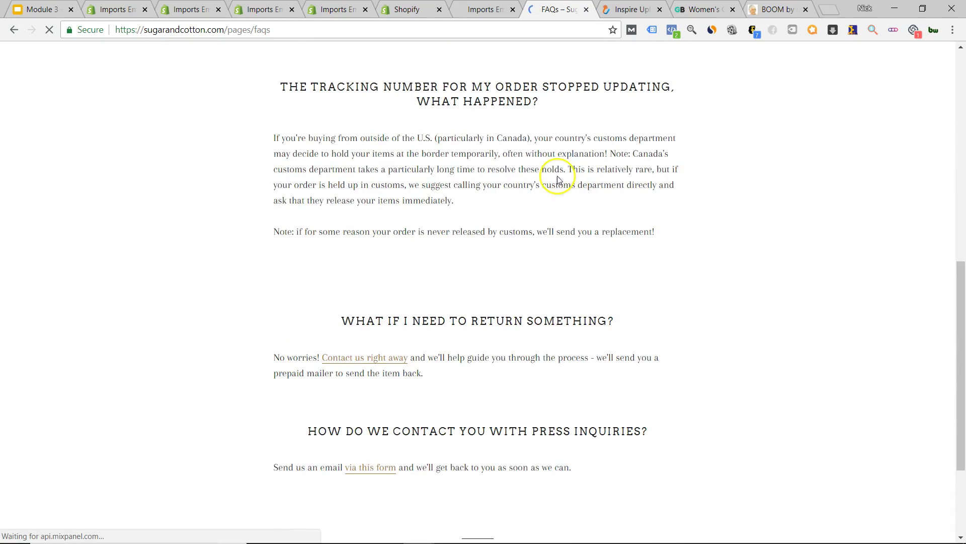
pyautogui.scroll(9, 489, 216)
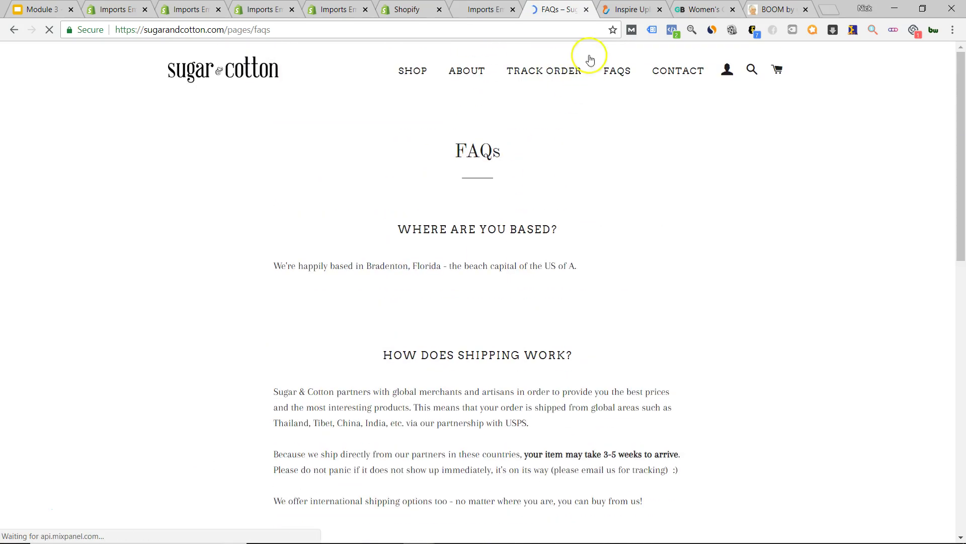
pyautogui.click(335, 9)
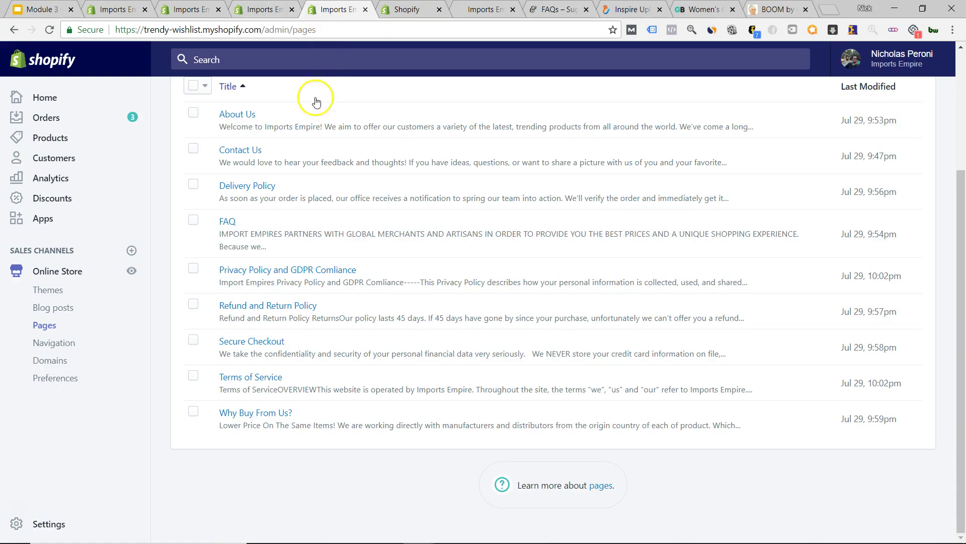
# - In the FAQ page editor, complete the unfinished word 'w' by typing 'ay'
pyautogui.click(402, 9)
pyautogui.scroll(-4, 228, 227)
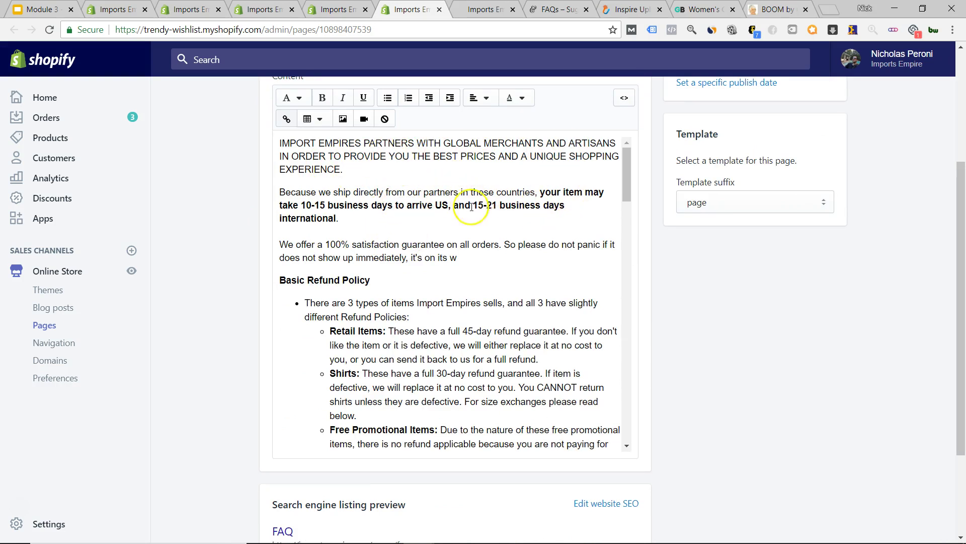
pyautogui.scroll(-1, 437, 213)
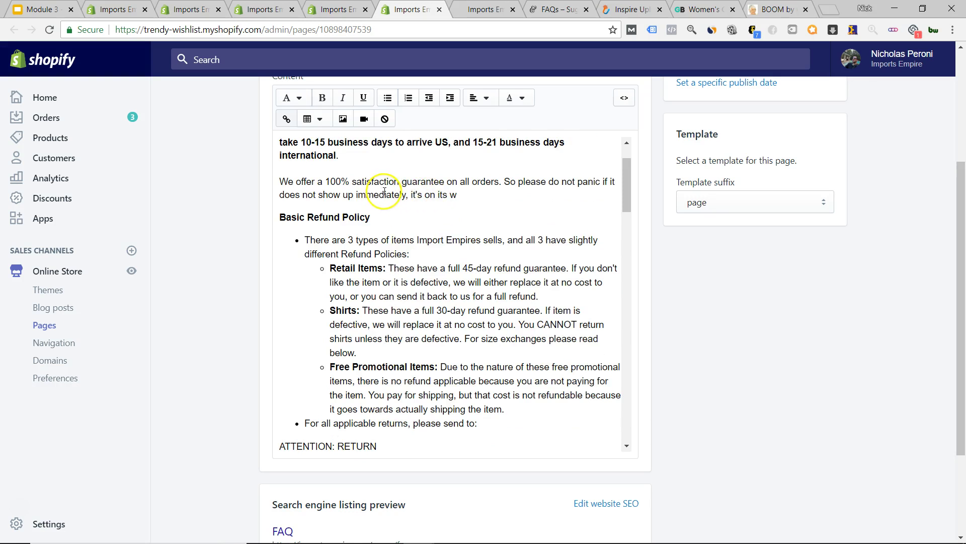
pyautogui.click(471, 194)
pyautogui.write('ay.')
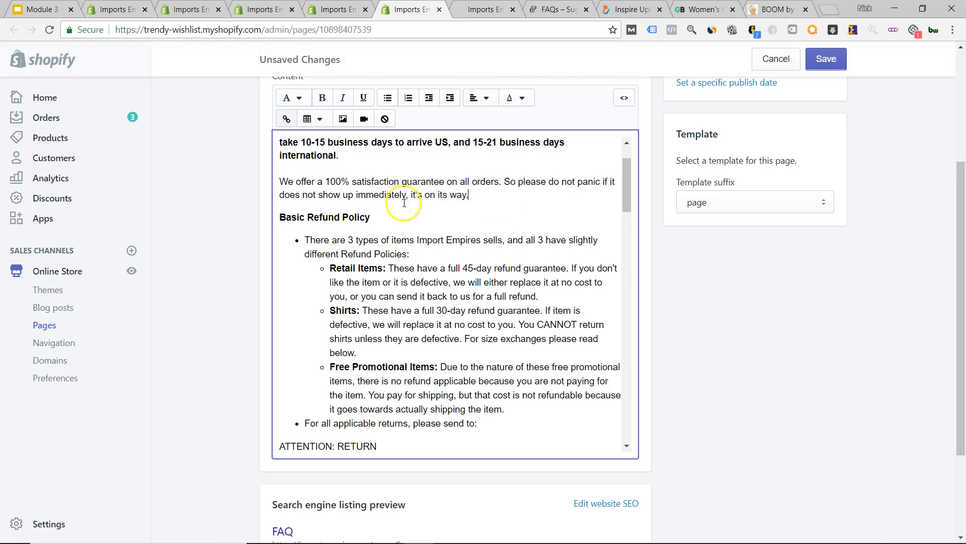
# - Review the FAQ content down through the refund and size-exchange sections
pyautogui.scroll(-1, 405, 203)
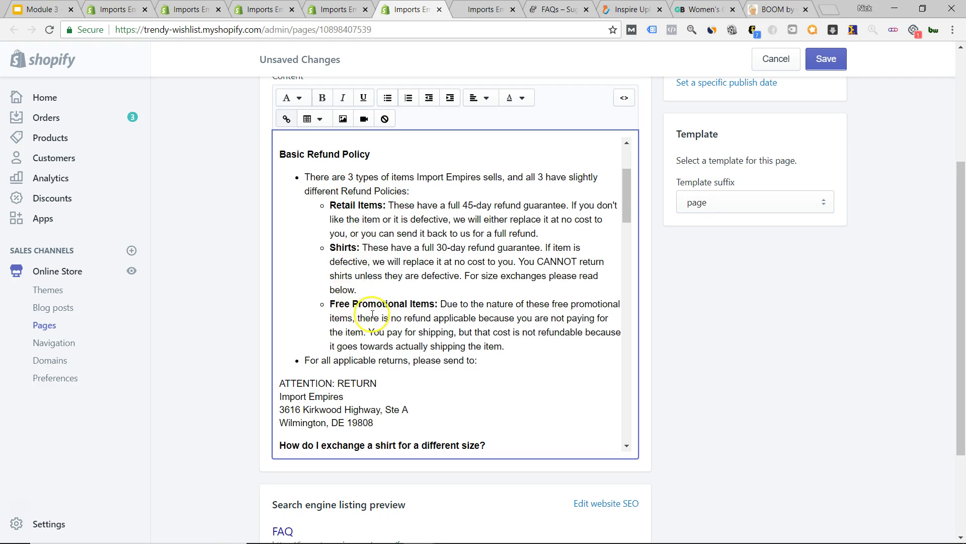
pyautogui.scroll(-5, 398, 242)
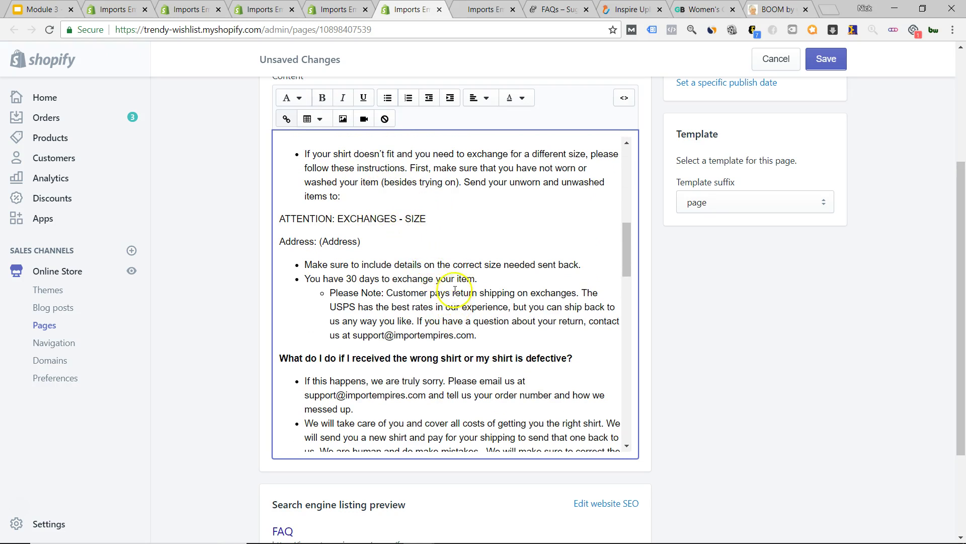
pyautogui.scroll(-3, 454, 214)
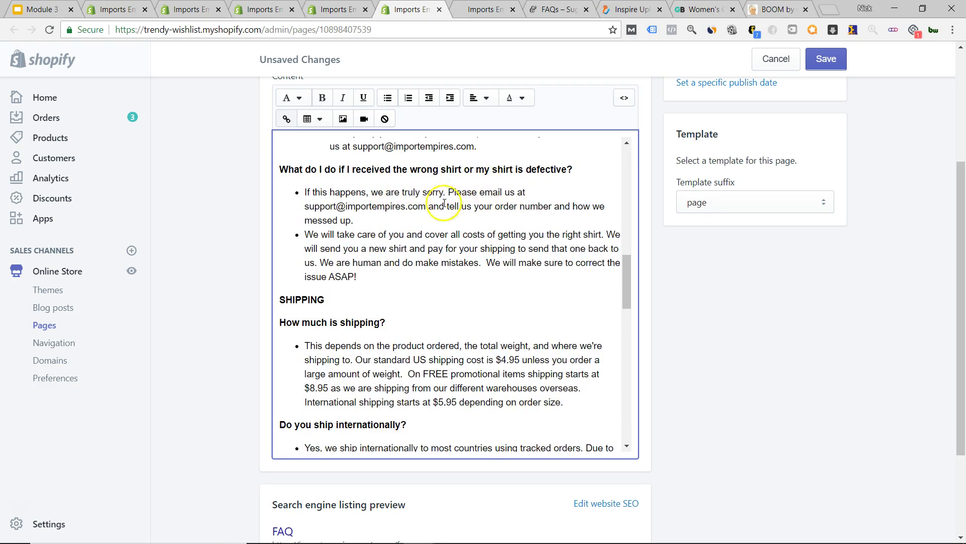
pyautogui.scroll(-2, 444, 204)
pyautogui.scroll(-7, 392, 217)
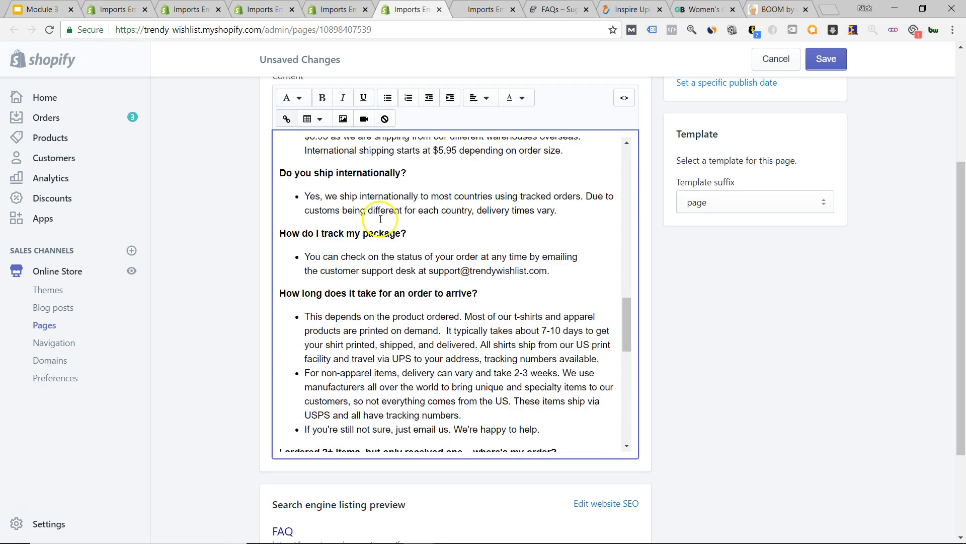
pyautogui.scroll(-3, 411, 222)
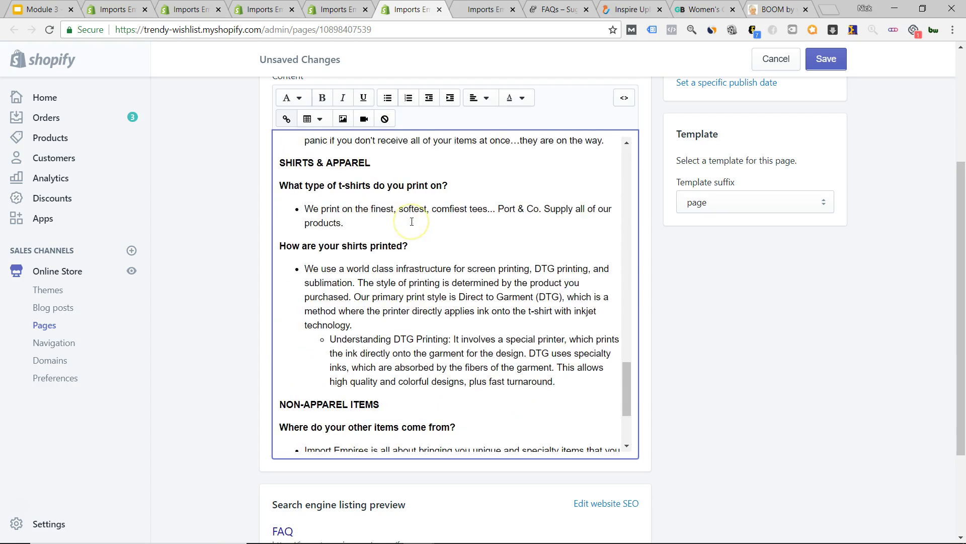
pyautogui.scroll(-4, 414, 220)
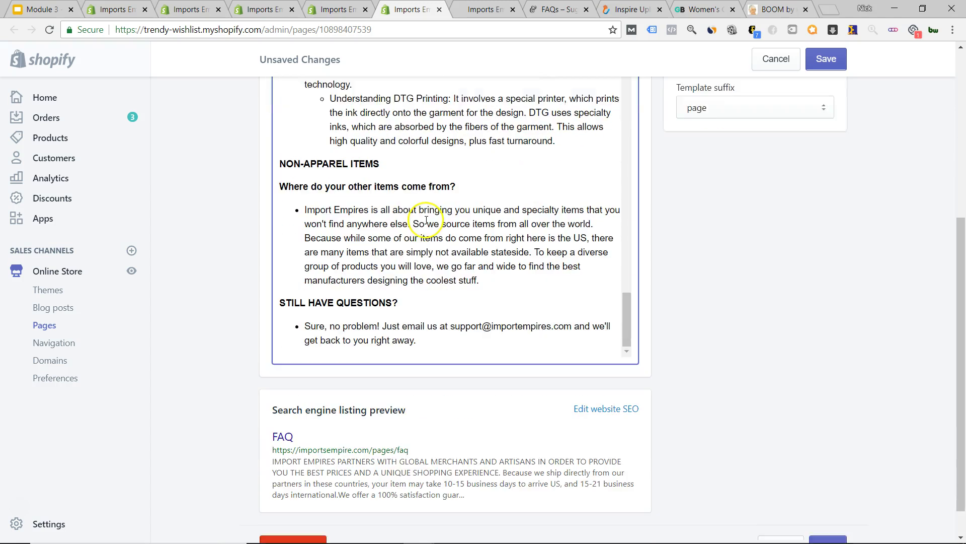
pyautogui.scroll(4, 479, 292)
pyautogui.scroll(18, 474, 285)
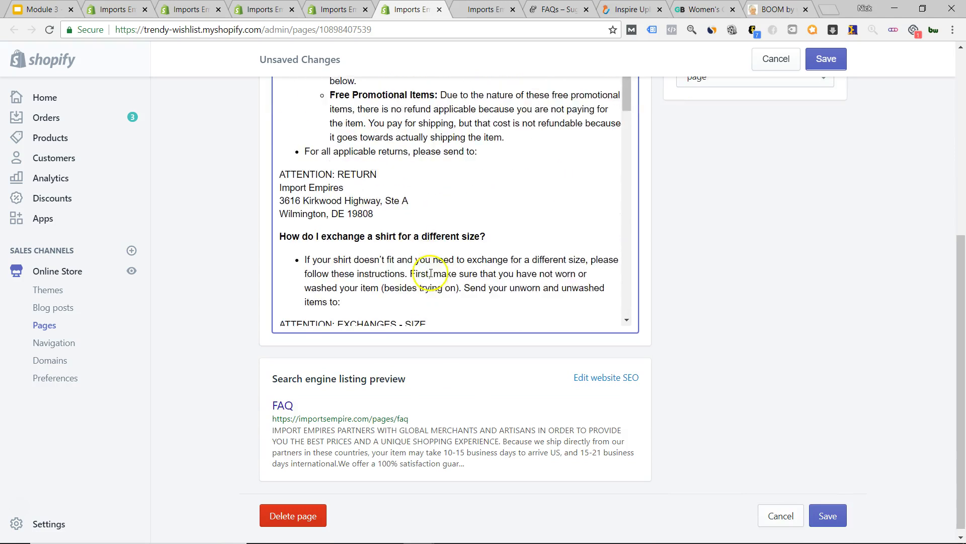
# - Leave the FAQ editor without saving, glance at the Sugar & Cotton FAQs, and return to admin Pages
pyautogui.click(266, 101)
pyautogui.click(612, 213)
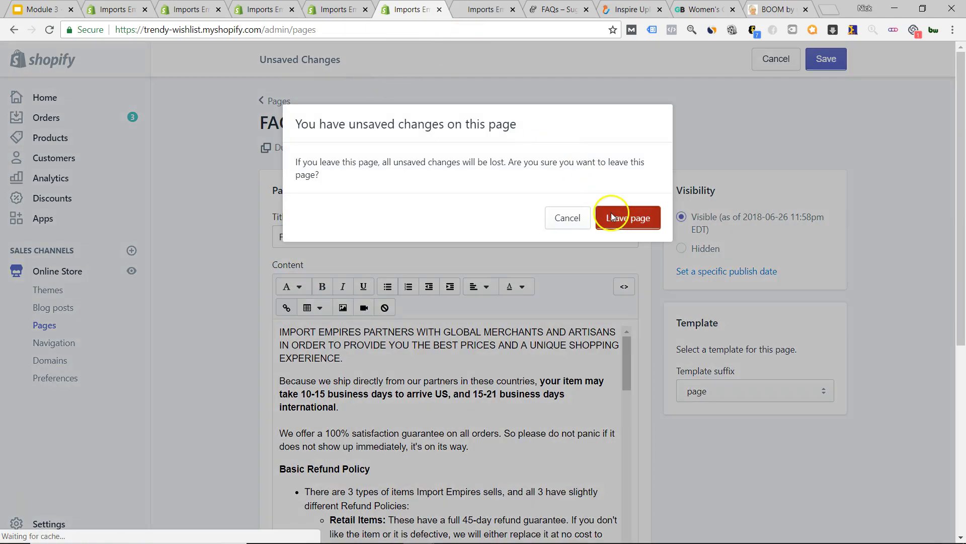
pyautogui.click(496, 12)
pyautogui.click(563, 11)
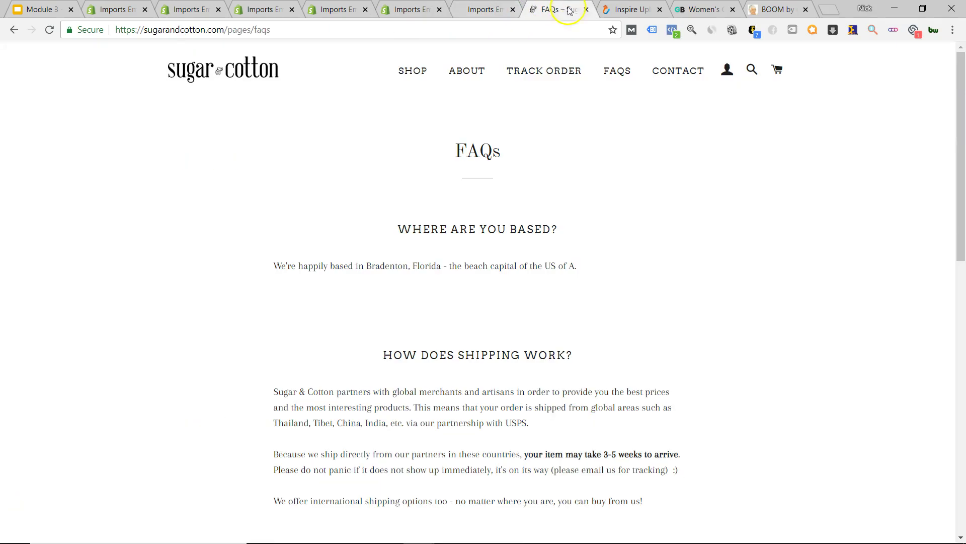
pyautogui.click(362, 15)
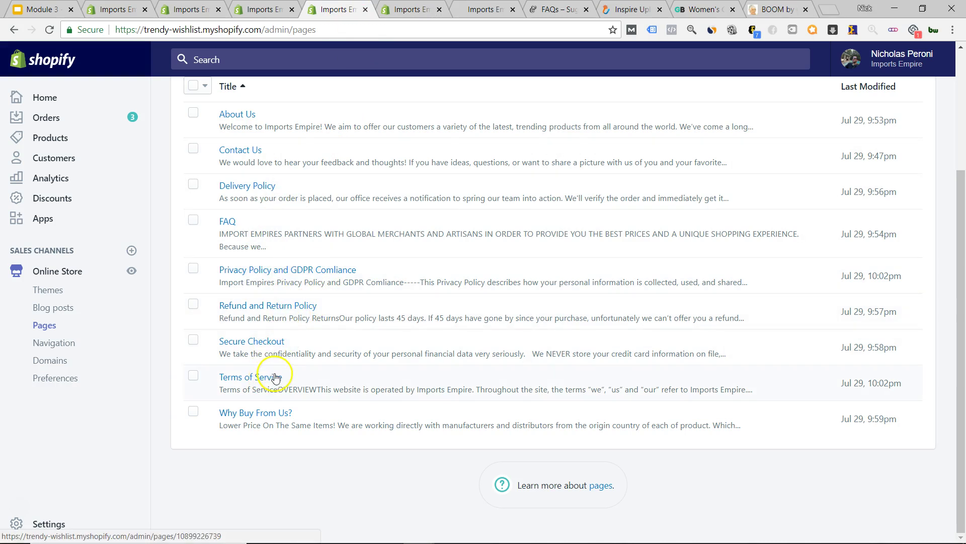
# - Close two duplicate admin tabs and scroll to the Refund policy in checkout settings
pyautogui.click(186, 9)
pyautogui.click(218, 10)
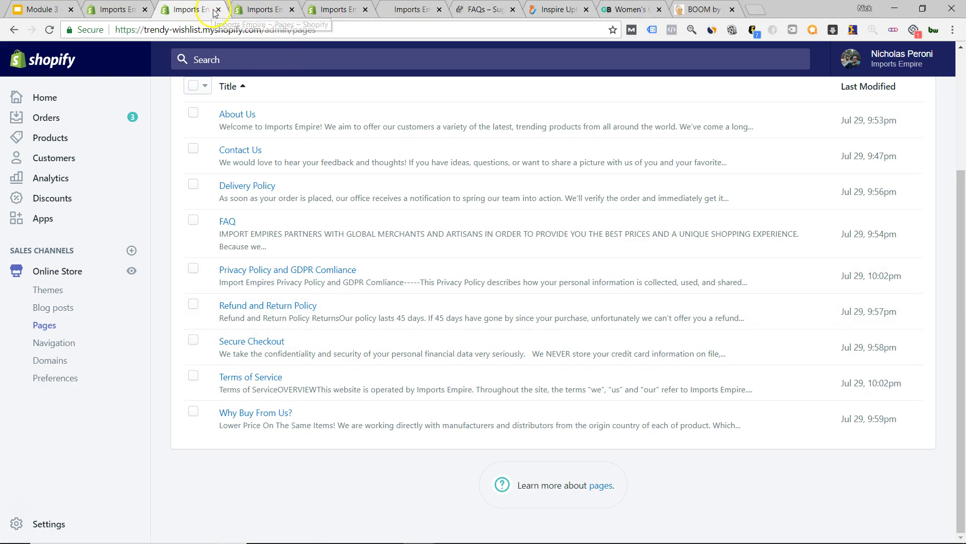
pyautogui.click(218, 10)
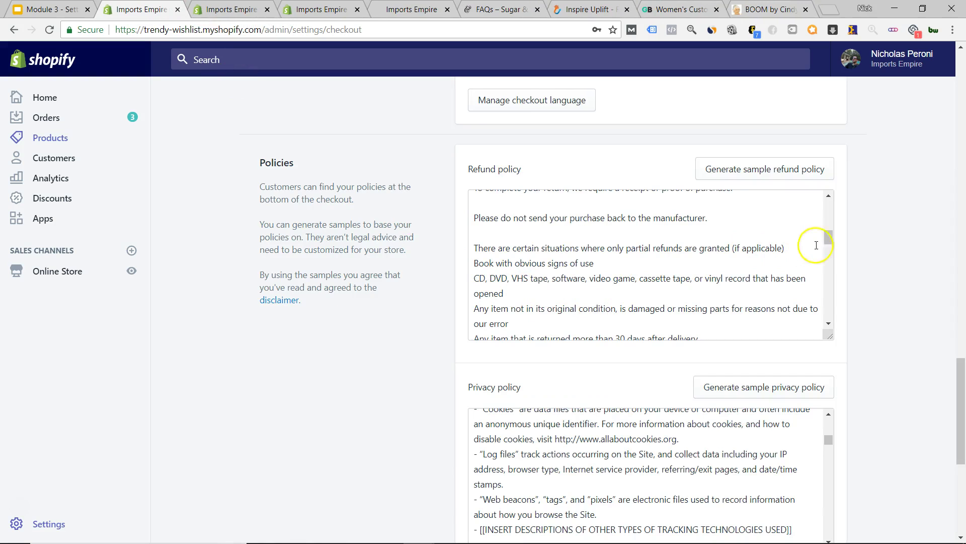
pyautogui.scroll(-10, 620, 255)
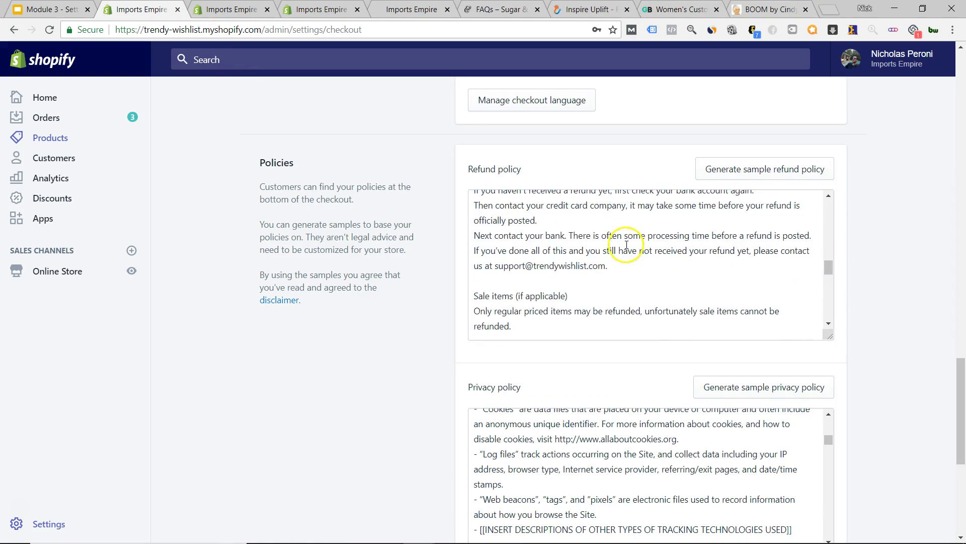
pyautogui.scroll(-3, 629, 290)
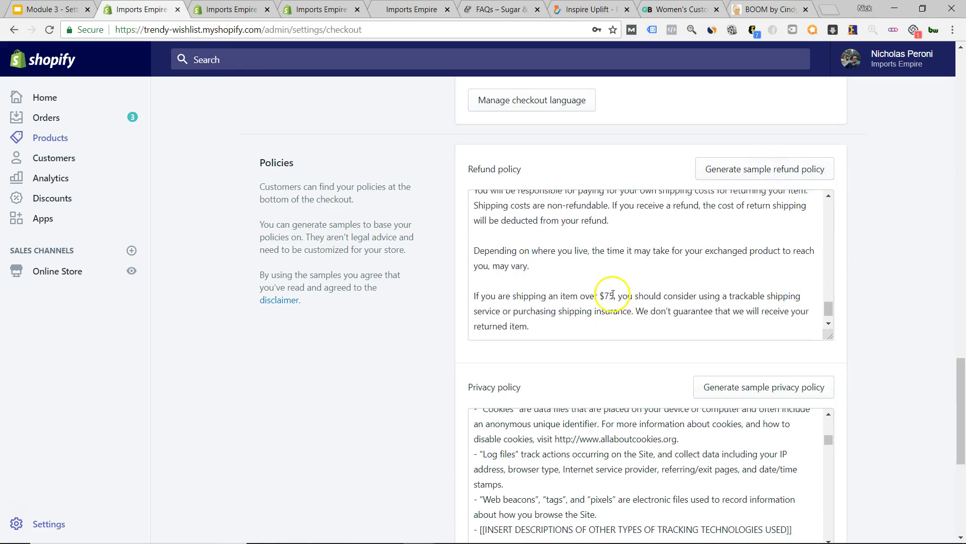
pyautogui.scroll(6, 612, 282)
pyautogui.scroll(10, 606, 280)
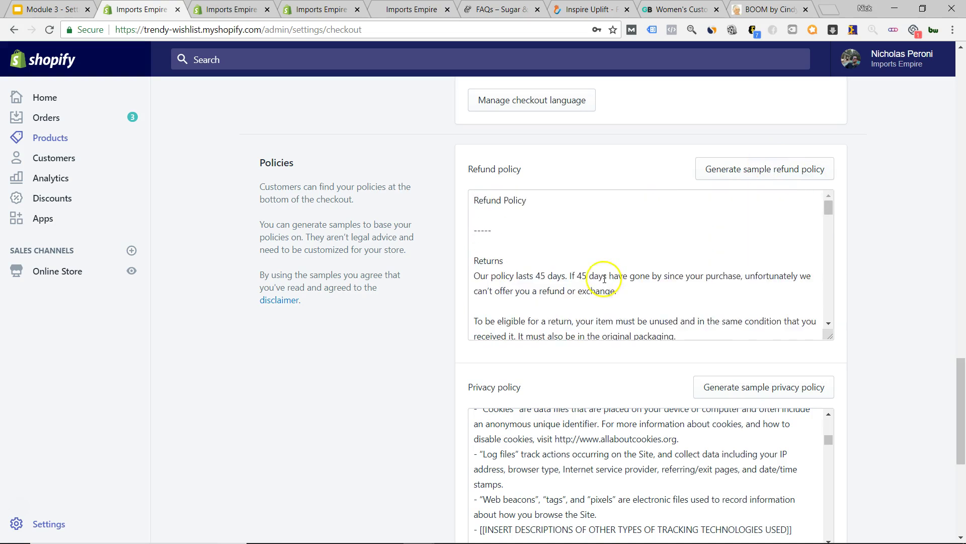
pyautogui.scroll(-5, 604, 278)
pyautogui.scroll(-3, 629, 277)
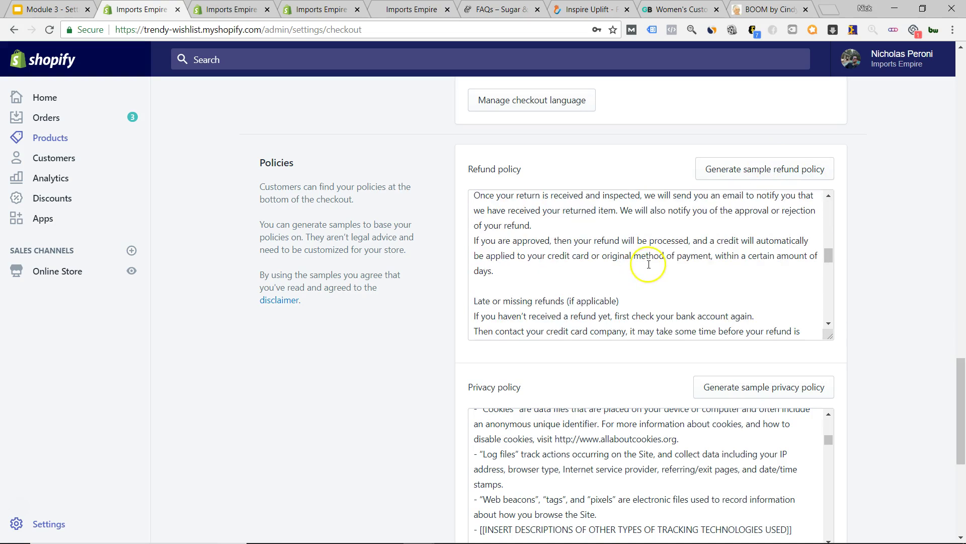
pyautogui.scroll(-3, 648, 274)
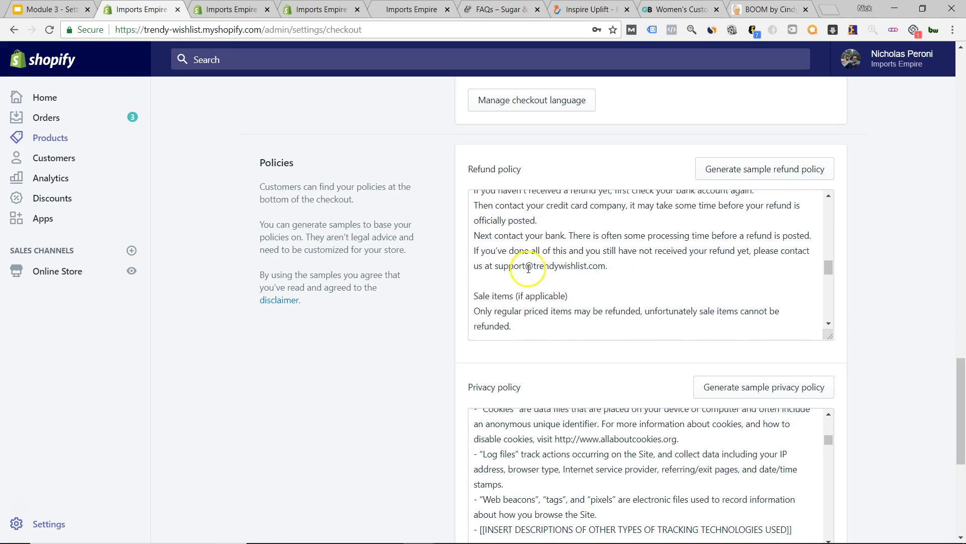
pyautogui.scroll(8, 528, 268)
pyautogui.scroll(-8, 544, 267)
pyautogui.scroll(3, 572, 266)
pyautogui.scroll(-3, 639, 252)
pyautogui.scroll(2, 643, 259)
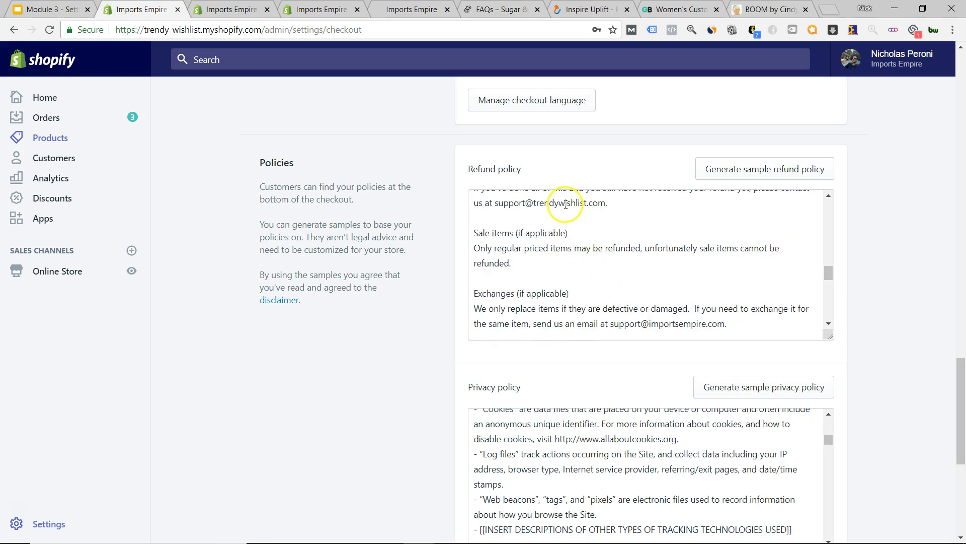
# - Replace the old store name in the refund policy's support e-mail with the Imports Empire name and save
pyautogui.doubleClick(565, 203)
pyautogui.write('importsempi')
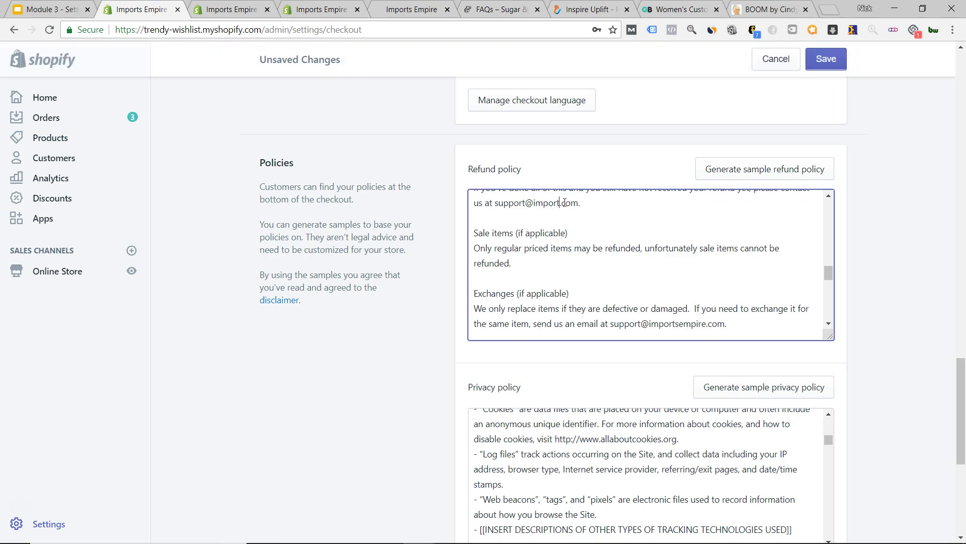
pyautogui.click(828, 59)
# - Select the entire refund policy text
pyautogui.tripleClick(589, 254)
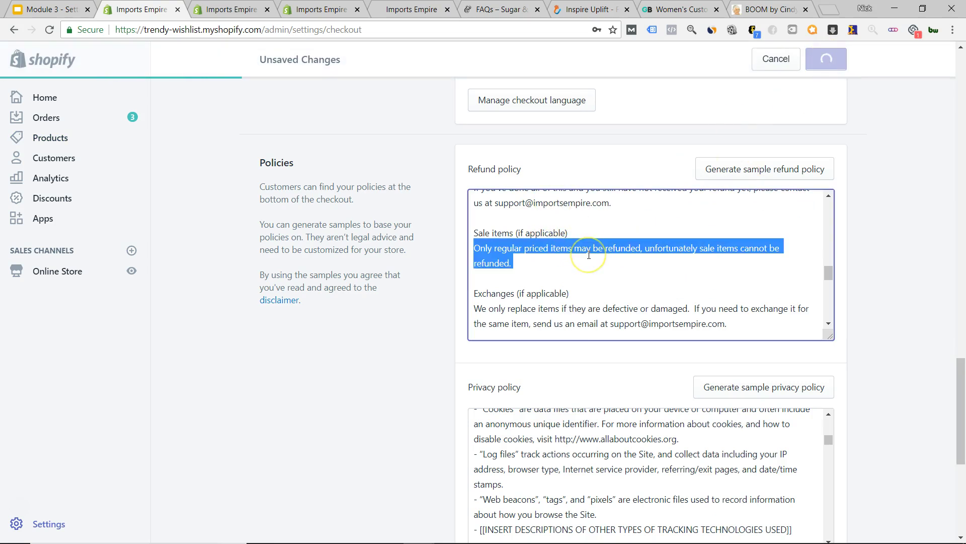
pyautogui.hotkey('ctrl', 'a')
pyautogui.click(595, 276)
pyautogui.hotkey('ctrl', 'a')
# - Start a new page titled 'Privacy' with the pasted refund policy, then discard it
pyautogui.hotkey('ctrl', 'Tab')
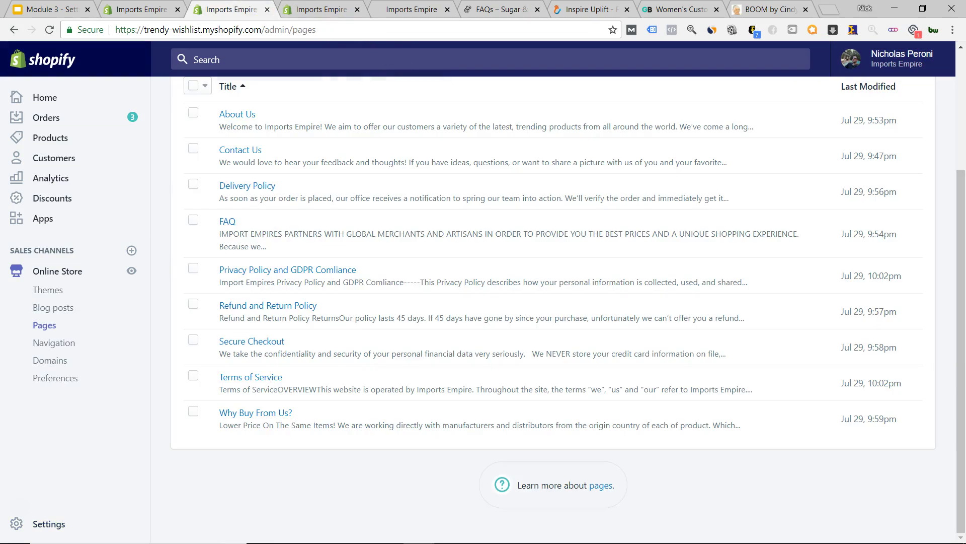
pyautogui.scroll(4, 294, 315)
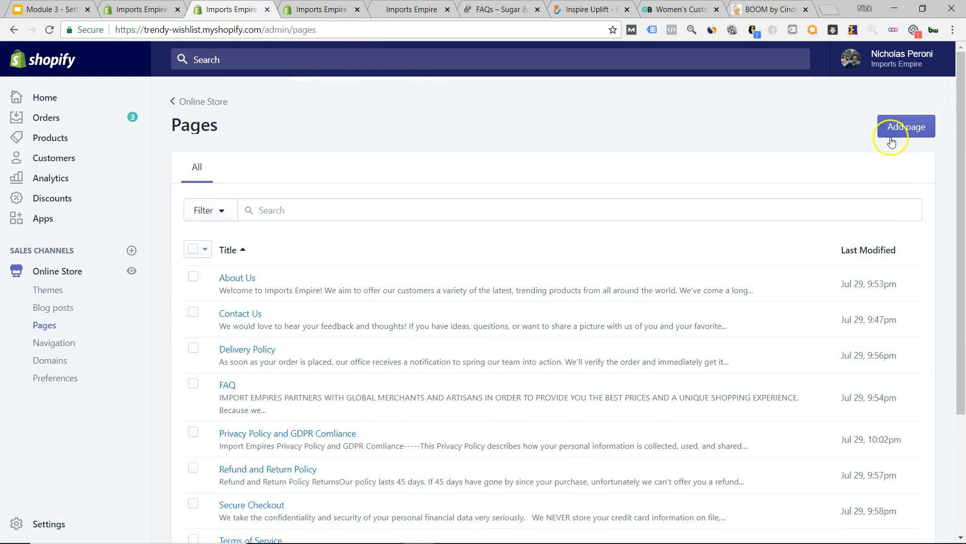
pyautogui.click(889, 127)
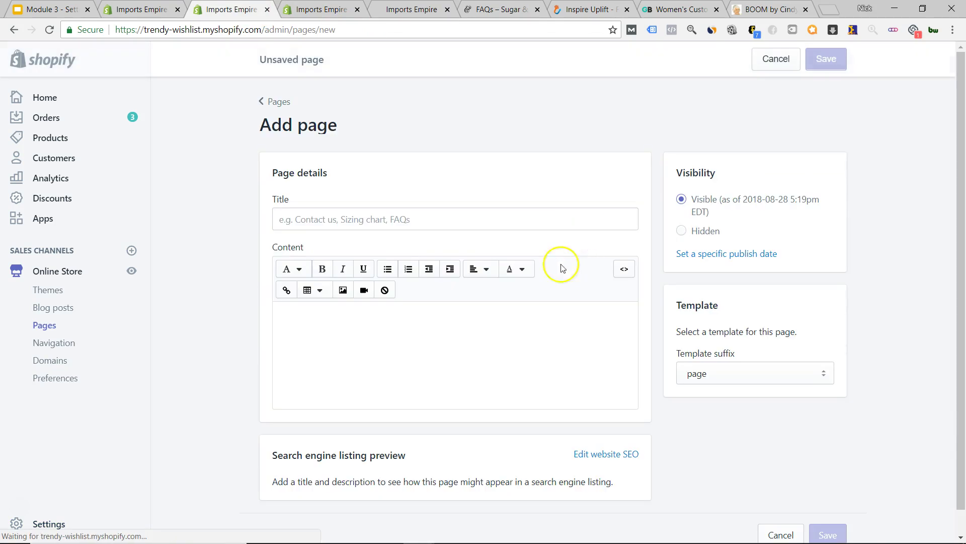
pyautogui.click(329, 332)
pyautogui.hotkey('ctrl', 'v')
pyautogui.click(293, 216)
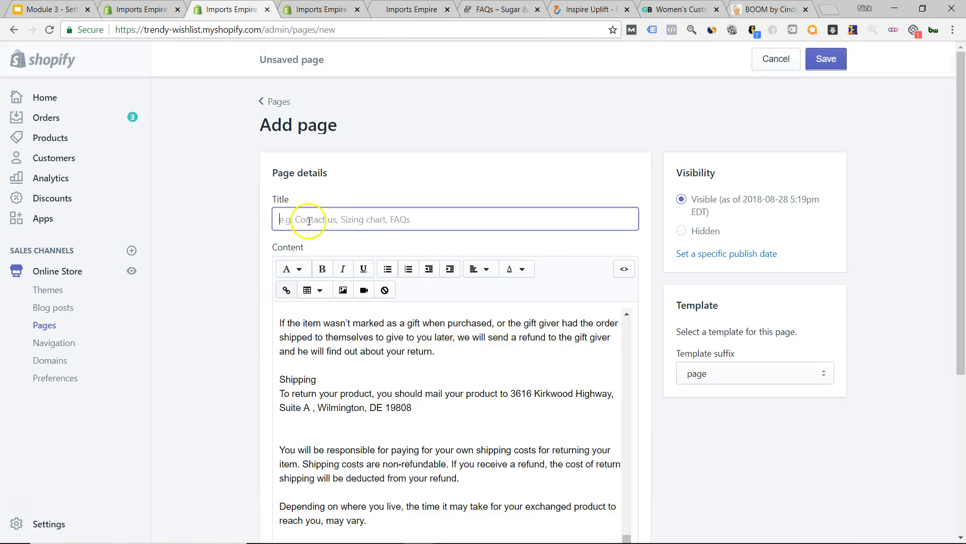
pyautogui.write('Privacy')
pyautogui.click(773, 60)
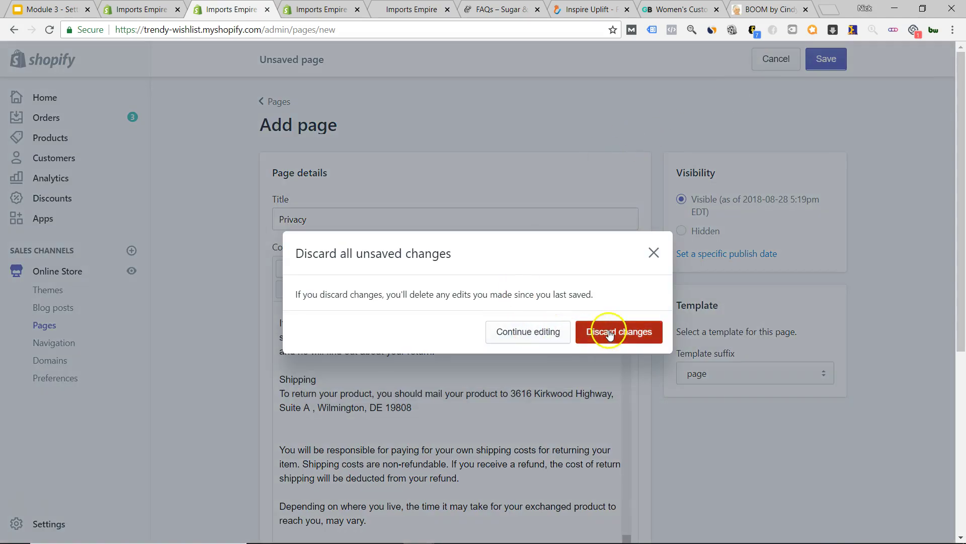
pyautogui.click(609, 333)
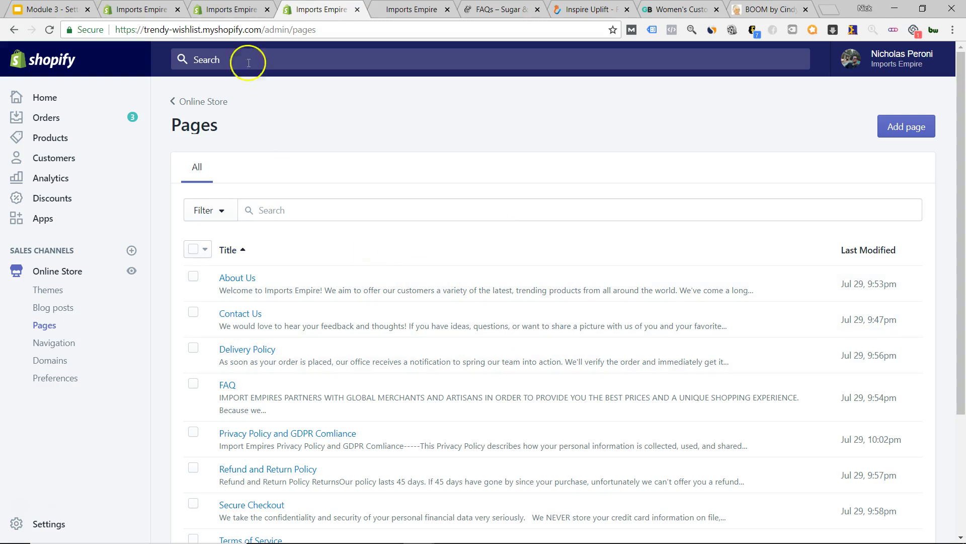
# - Clear the refund text selection in checkout settings and bring up the live Imports Empire storefront
pyautogui.click(141, 9)
pyautogui.click(551, 213)
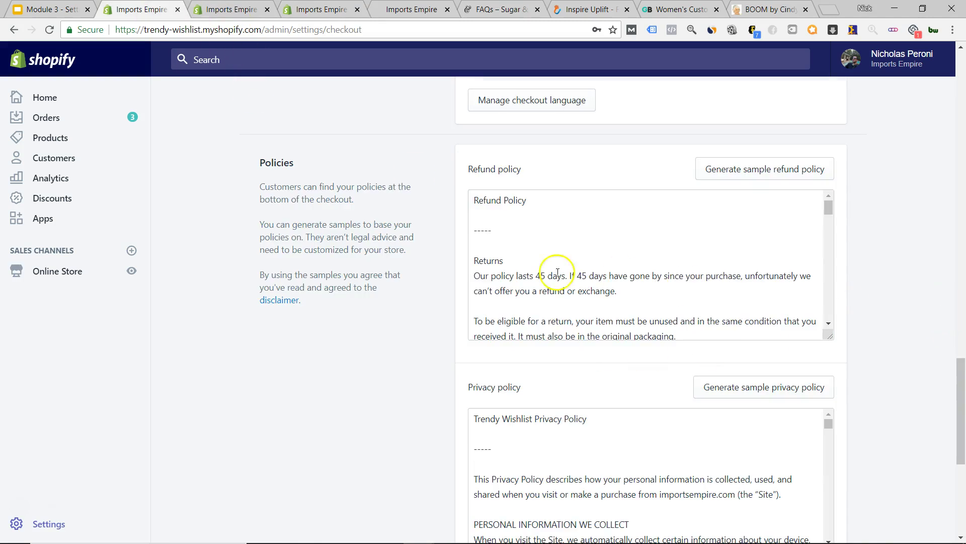
pyautogui.scroll(6, 538, 306)
pyautogui.scroll(-4, 539, 306)
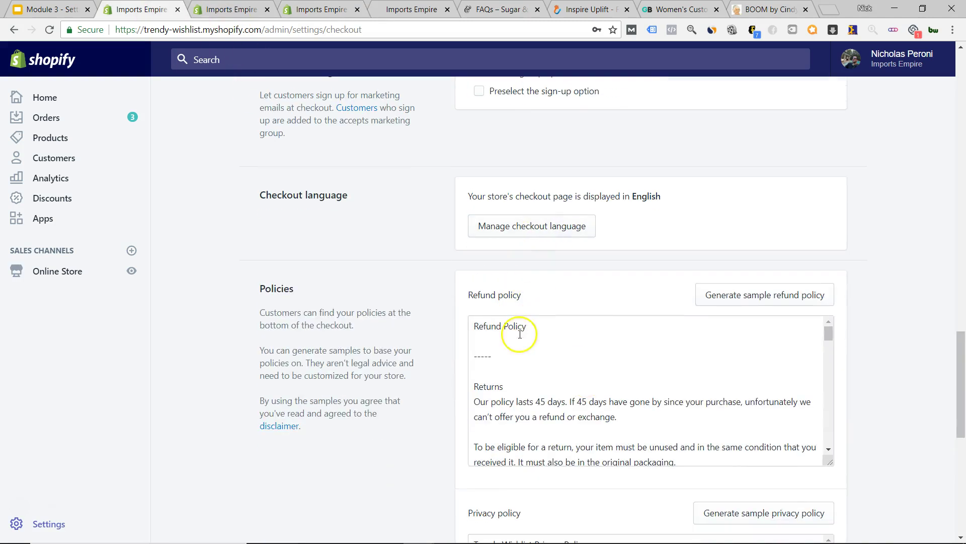
pyautogui.scroll(-2, 525, 340)
pyautogui.scroll(-3, 430, 393)
pyautogui.click(412, 9)
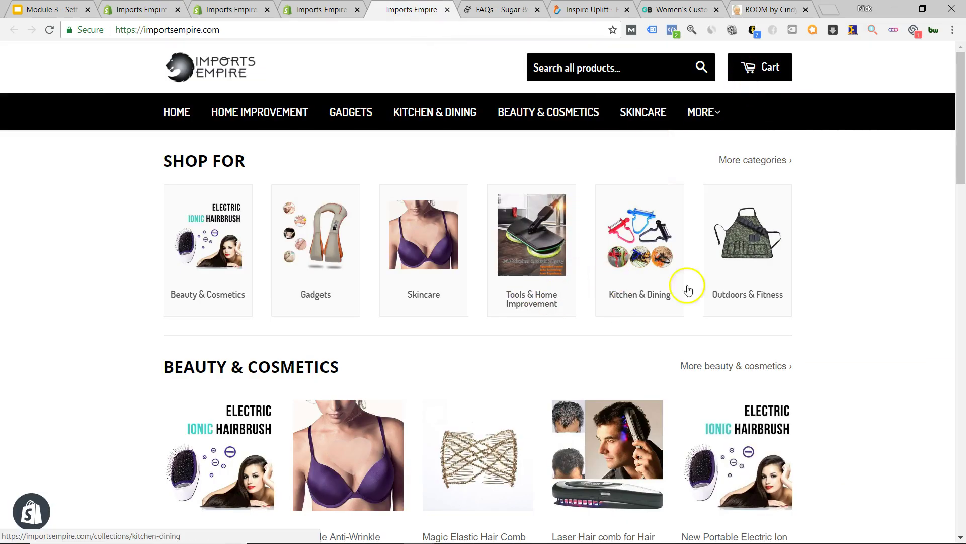
# - Add the 36.99 purple hair brush to the cart and try checkout, which reports 'Checkout is disabled'
pyautogui.click(735, 460)
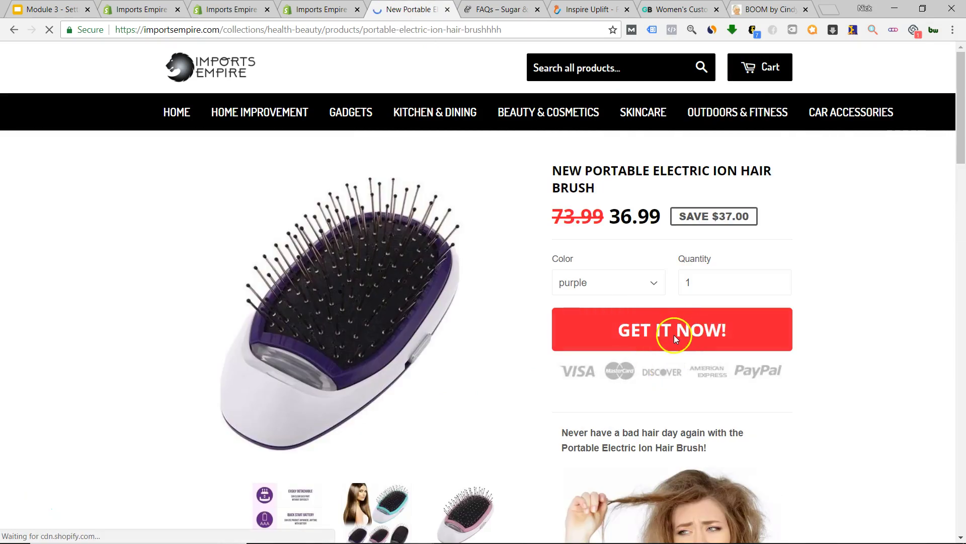
pyautogui.click(710, 333)
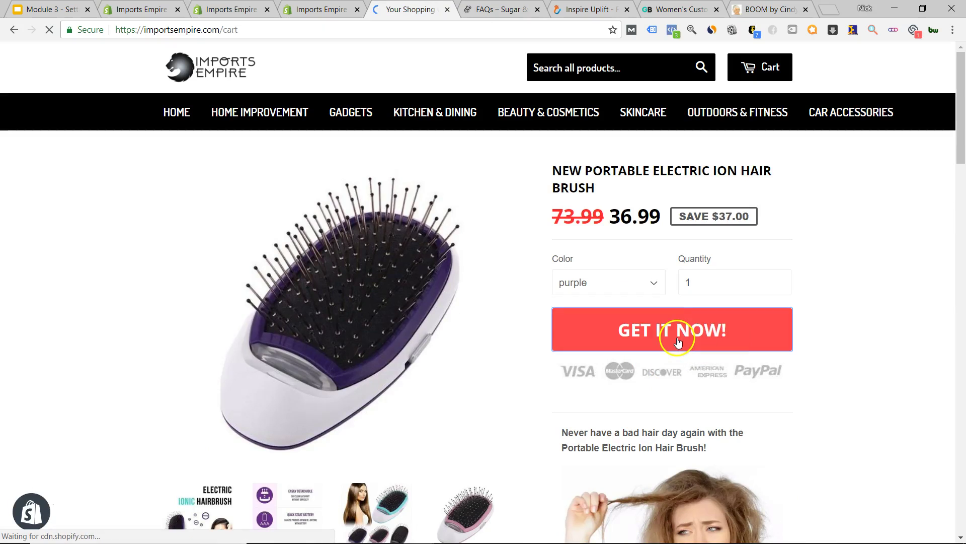
pyautogui.click(742, 379)
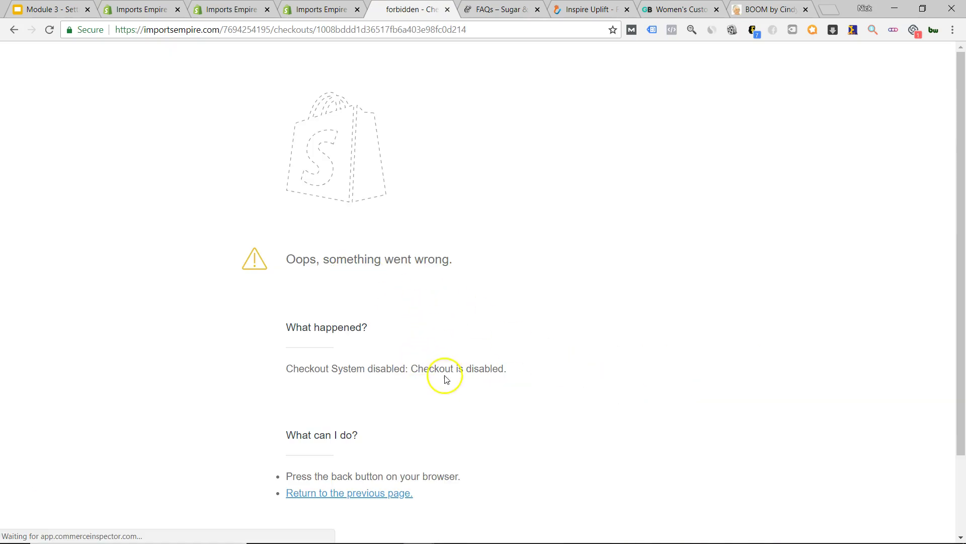
pyautogui.click(14, 29)
pyautogui.scroll(-5, 528, 337)
pyautogui.scroll(3, 539, 345)
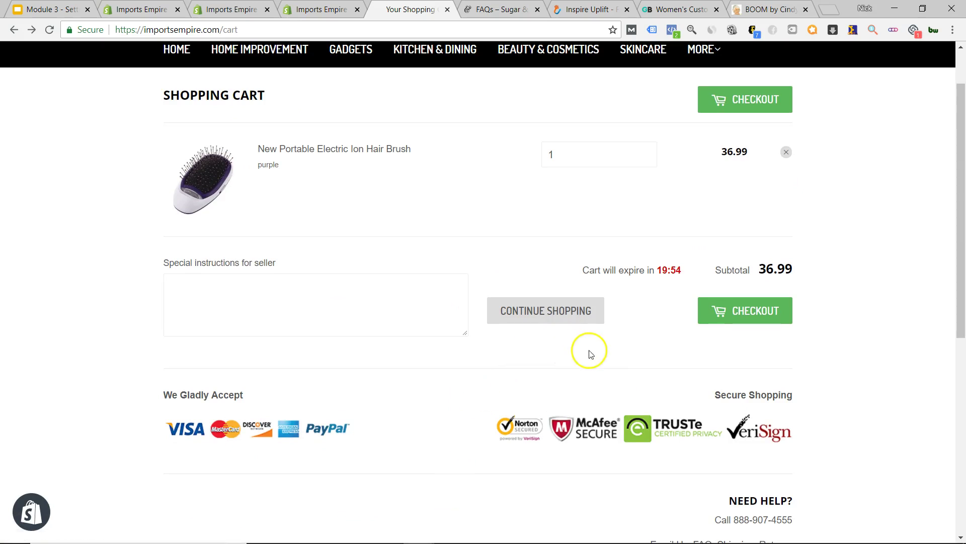
pyautogui.click(318, 9)
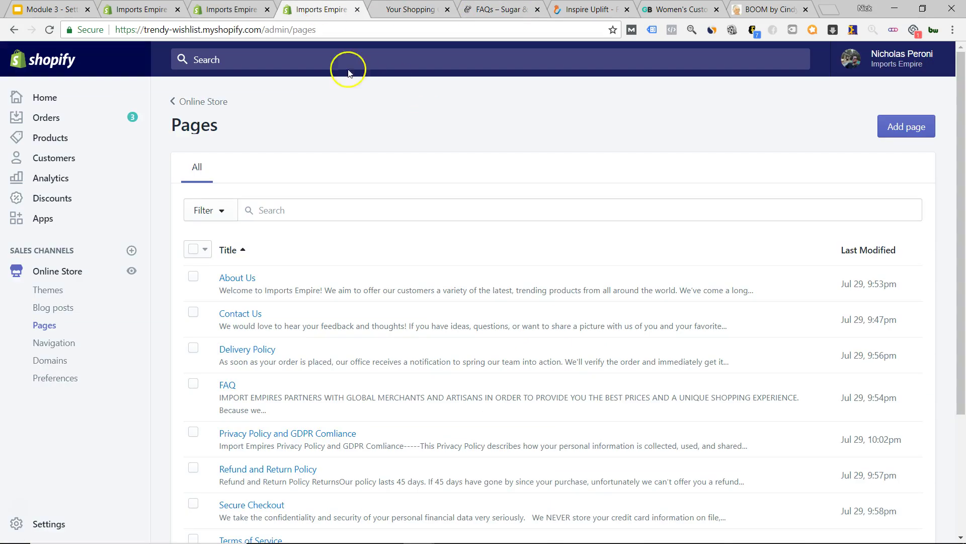
# - Close the duplicate admin Pages tab, check the cart footer links, and bring up the checkout Policies settings
pyautogui.click(231, 9)
pyautogui.click(268, 9)
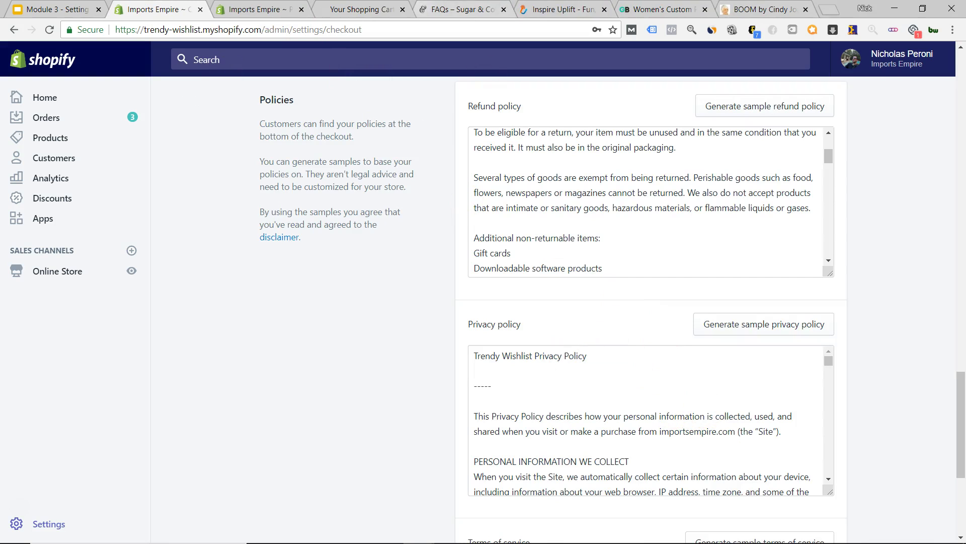
pyautogui.click(369, 8)
pyautogui.scroll(-7, 185, 336)
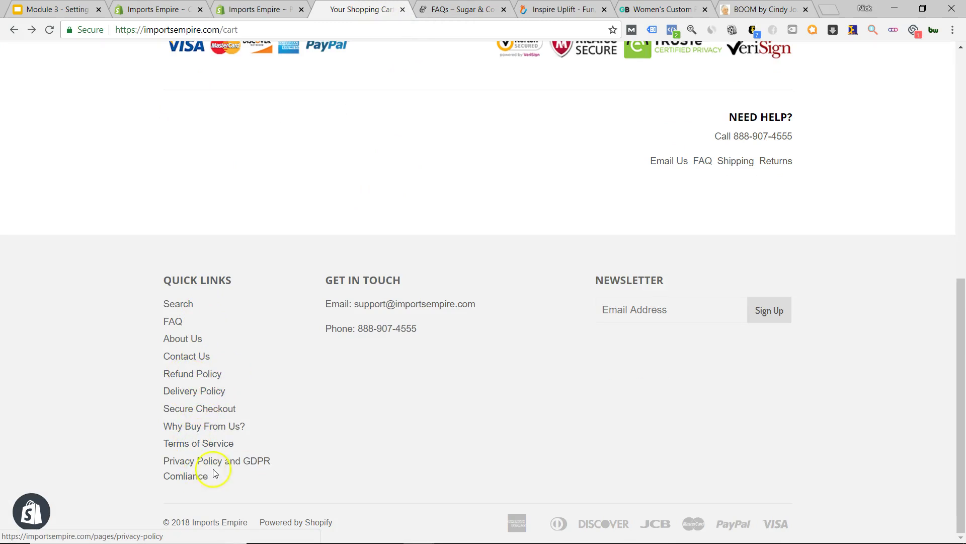
pyautogui.scroll(10, 433, 384)
pyautogui.hotkey('ctrl', 'shift', 'Tab')
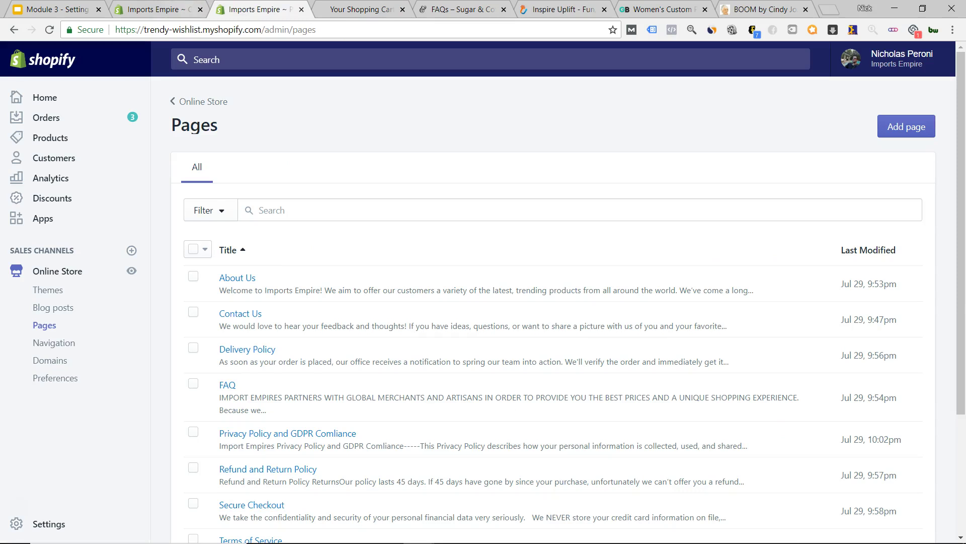
pyautogui.scroll(-3, 270, 389)
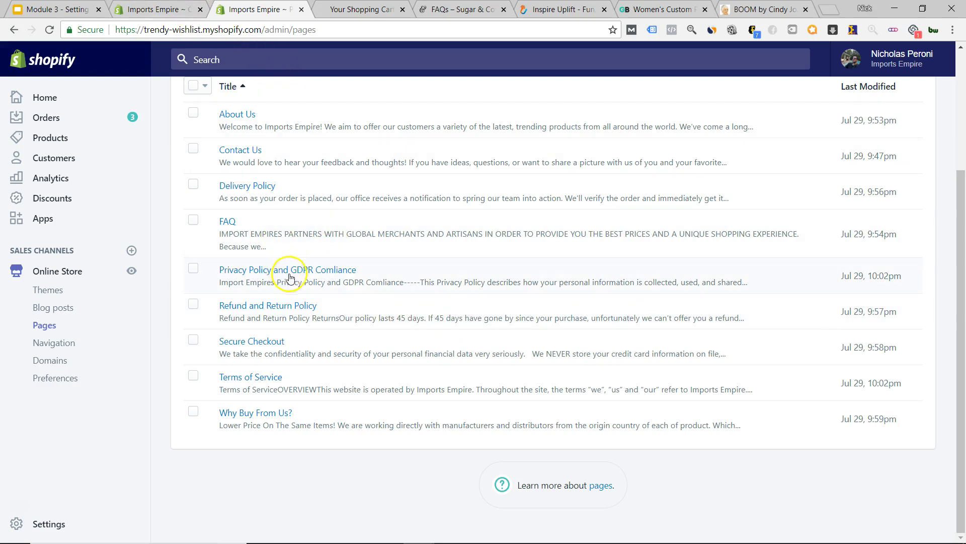
pyautogui.click(149, 10)
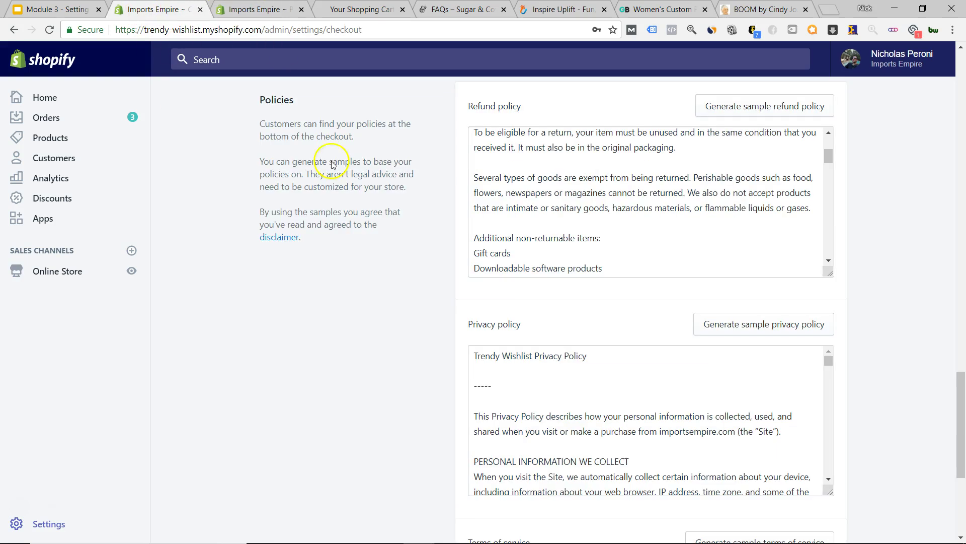
# - Replace 'Trendy Wishlist' with 'Imports Empires' in the privacy policy, save, and open the Privacy Policy and GDPR Comliance page
pyautogui.scroll(1, 505, 384)
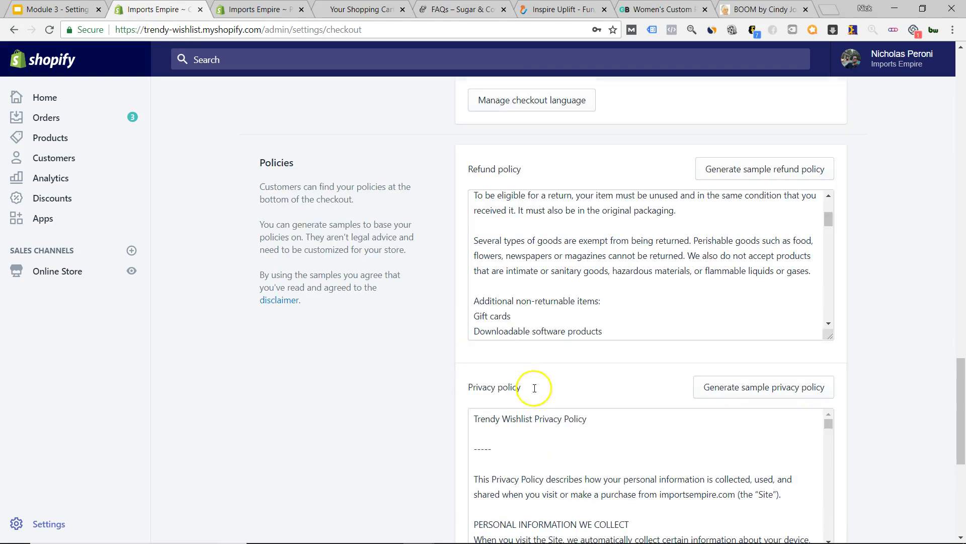
pyautogui.scroll(-1, 483, 393)
pyautogui.moveTo(533, 356); pyautogui.dragTo(476, 359)
pyautogui.write('Imports Empi')
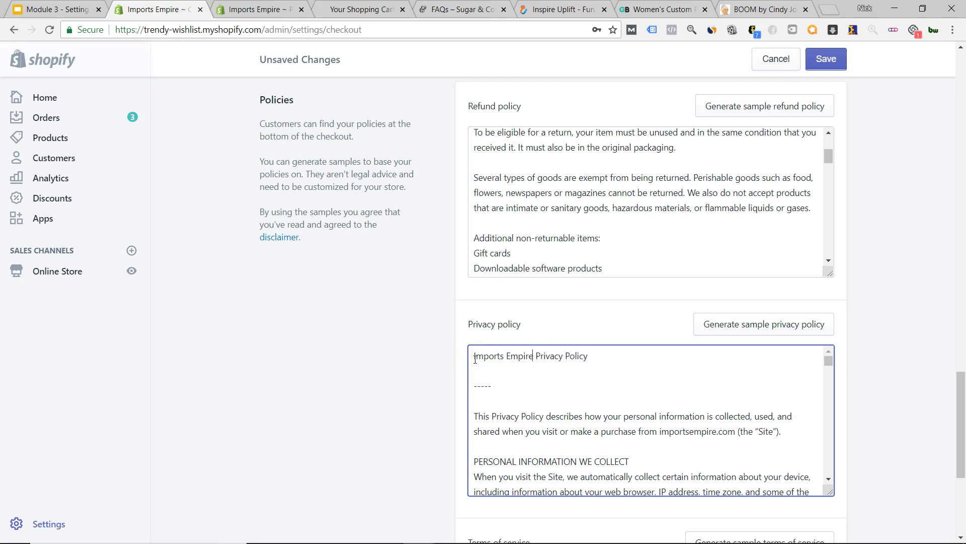
pyautogui.scroll(-15, 591, 419)
pyautogui.scroll(-10, 610, 413)
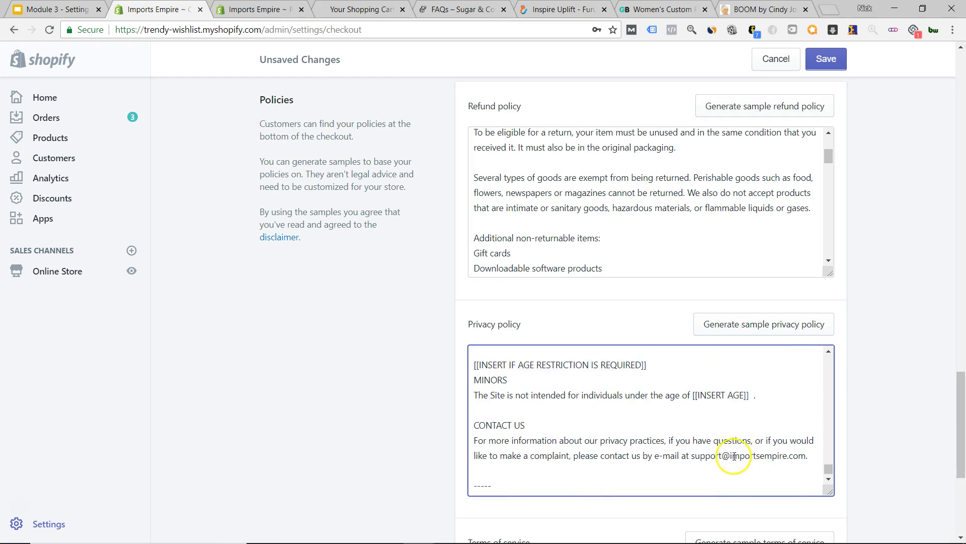
pyautogui.scroll(15, 734, 453)
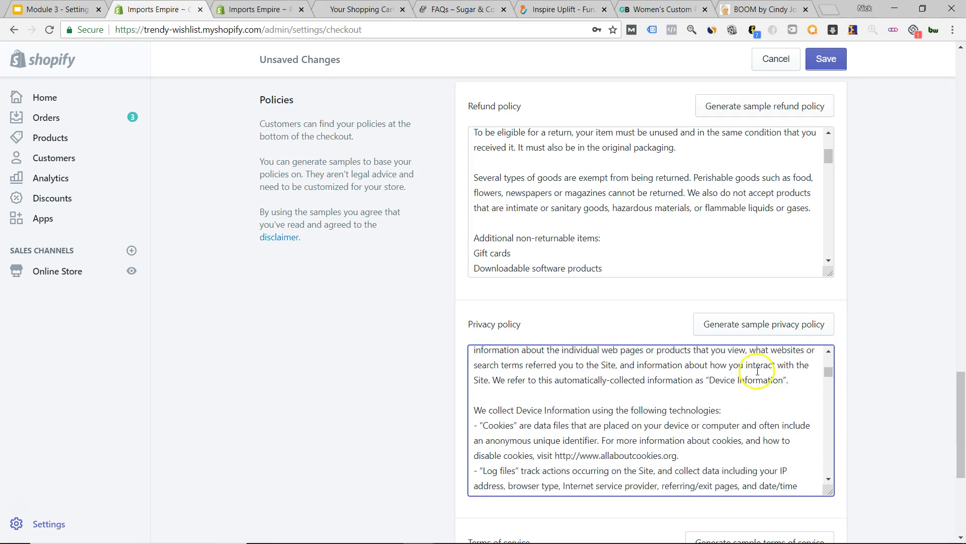
pyautogui.scroll(5, 654, 398)
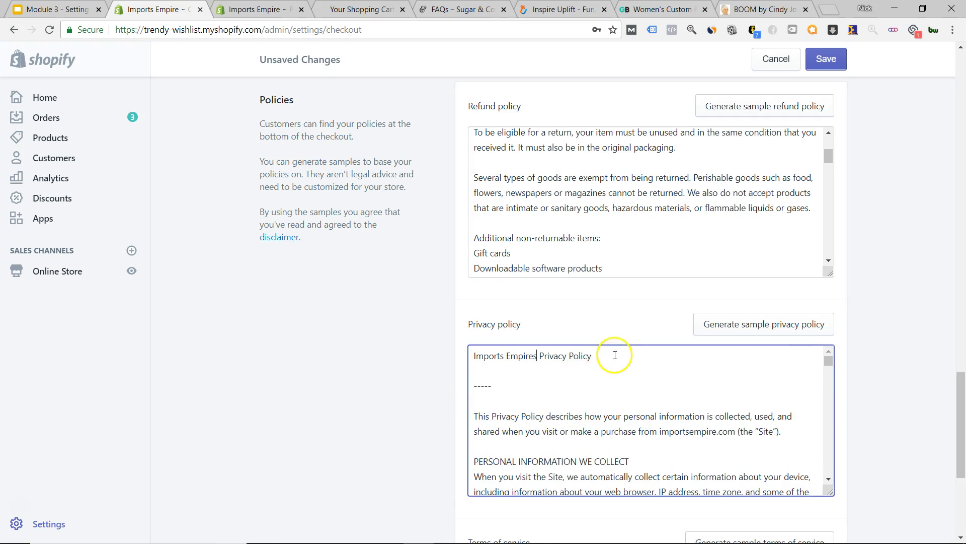
pyautogui.click(827, 58)
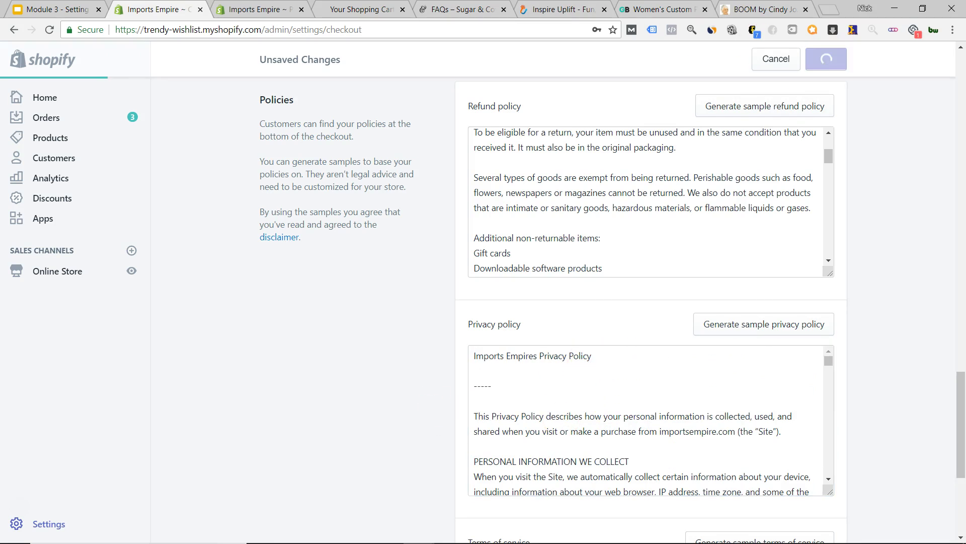
pyautogui.click(257, 9)
pyautogui.click(297, 271)
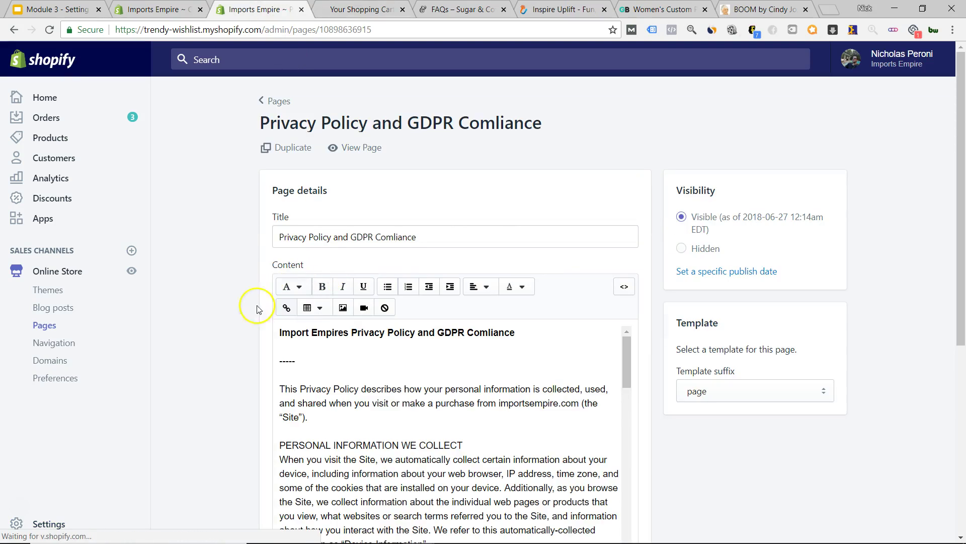
# - Scroll through the Privacy Policy and GDPR Comliance page content
pyautogui.scroll(-5, 184, 369)
pyautogui.scroll(-20, 431, 322)
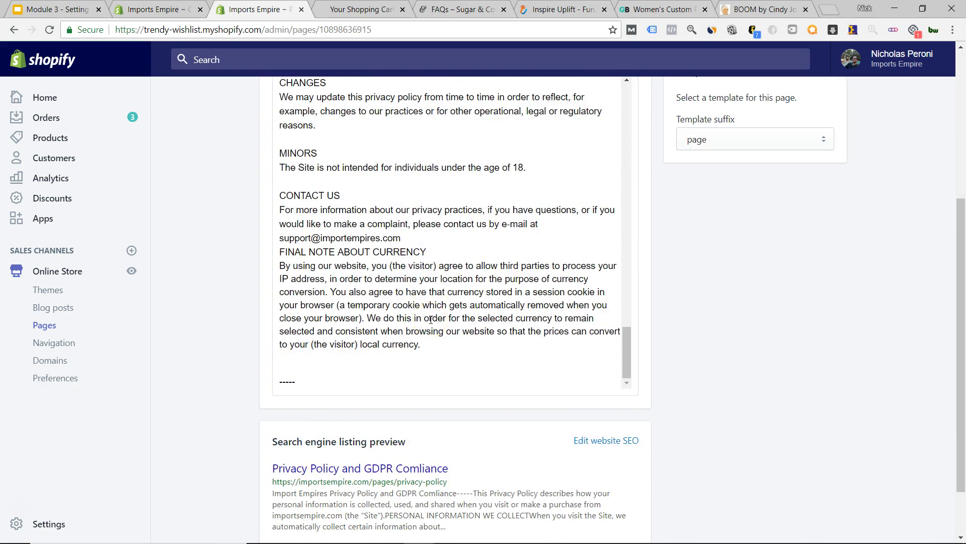
pyautogui.scroll(-2, 433, 340)
pyautogui.scroll(6, 697, 389)
pyautogui.scroll(8, 461, 422)
pyautogui.scroll(-3, 438, 418)
pyautogui.scroll(2, 344, 413)
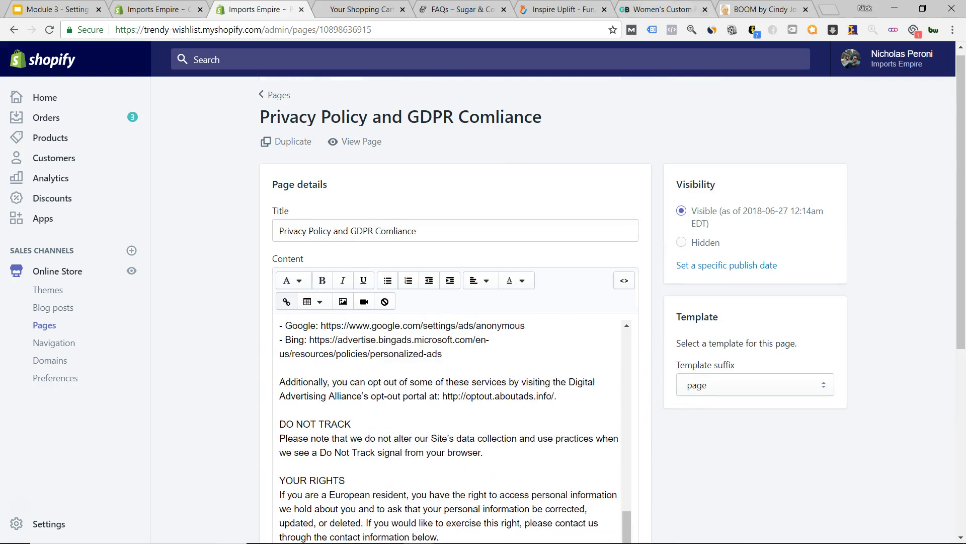
# - From the shopping cart tab, enter the web search 'shopify gdpr compliance' in the address bar
pyautogui.click(352, 12)
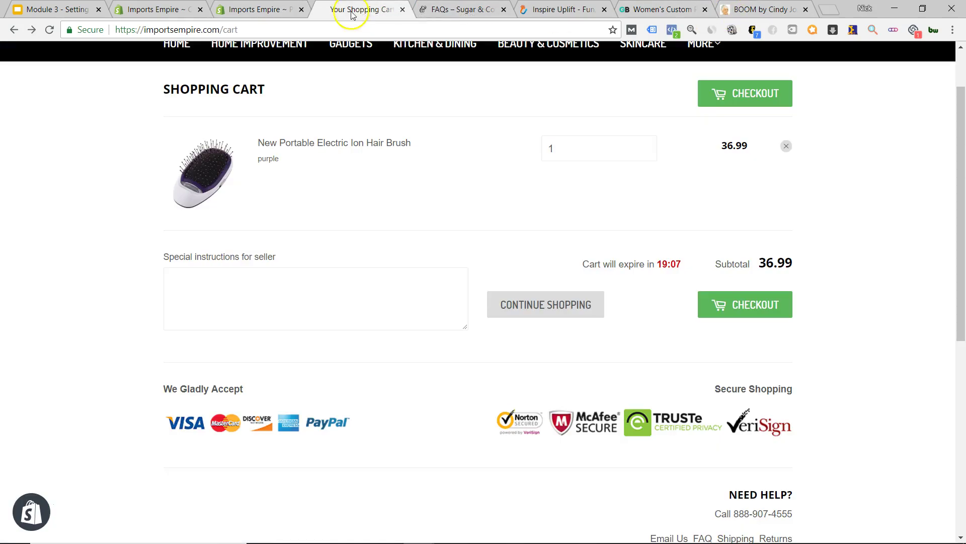
pyautogui.click(338, 25)
pyautogui.write('s')
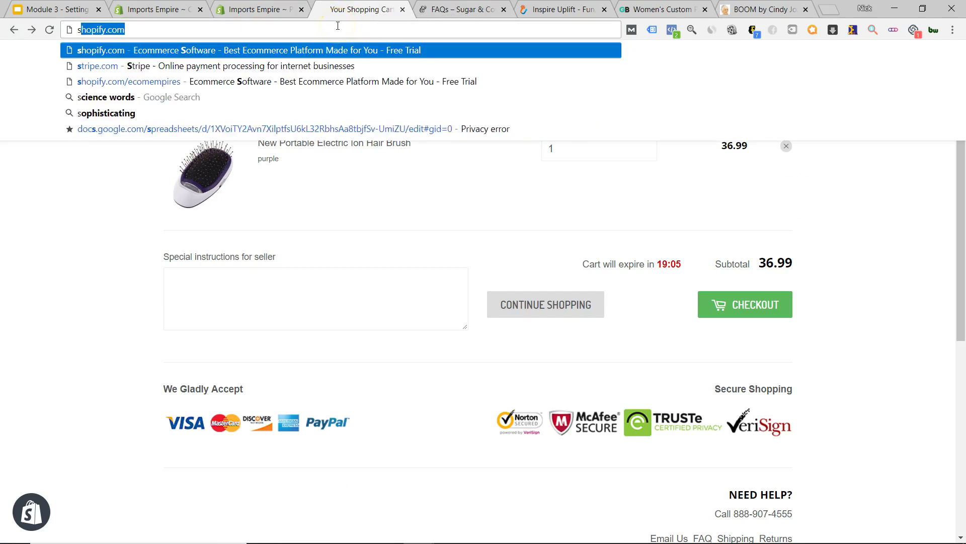
pyautogui.write('hopify gdpr')
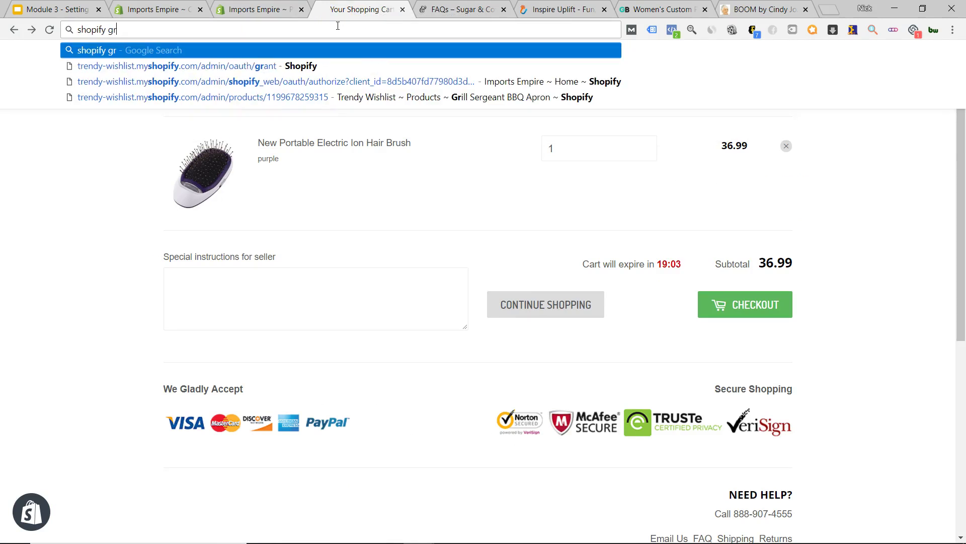
pyautogui.write(' com')
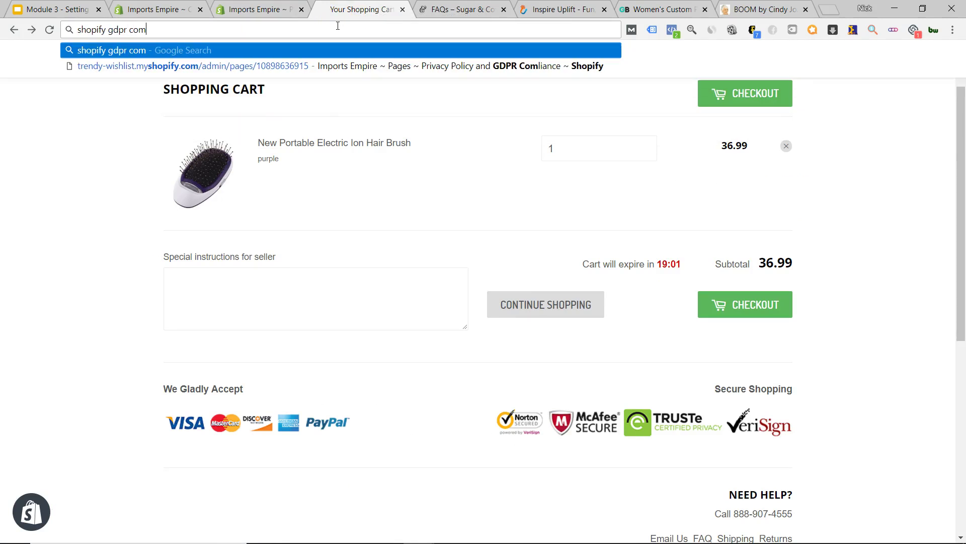
pyautogui.write('pliance')
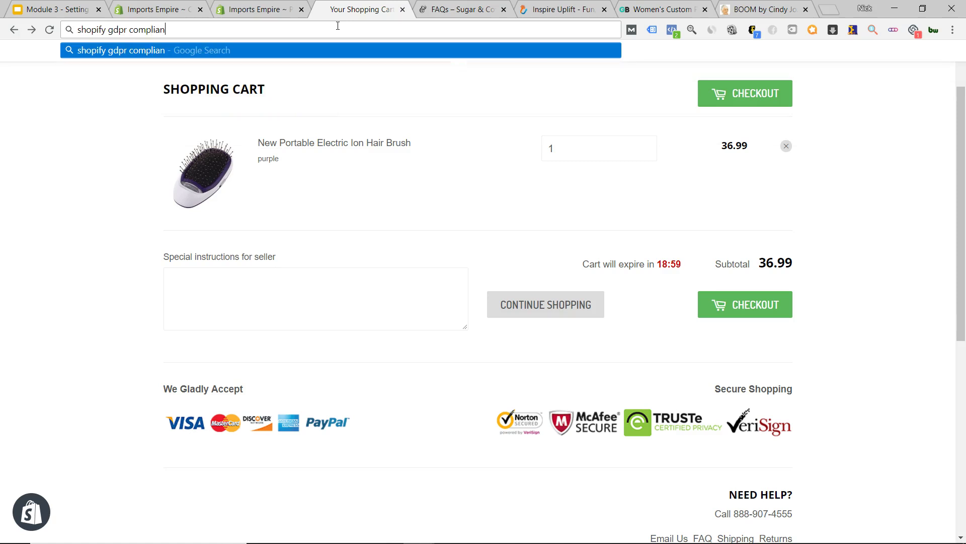
# - Run the search and open the Shopify Help Center GDPR article
pyautogui.press('Return')
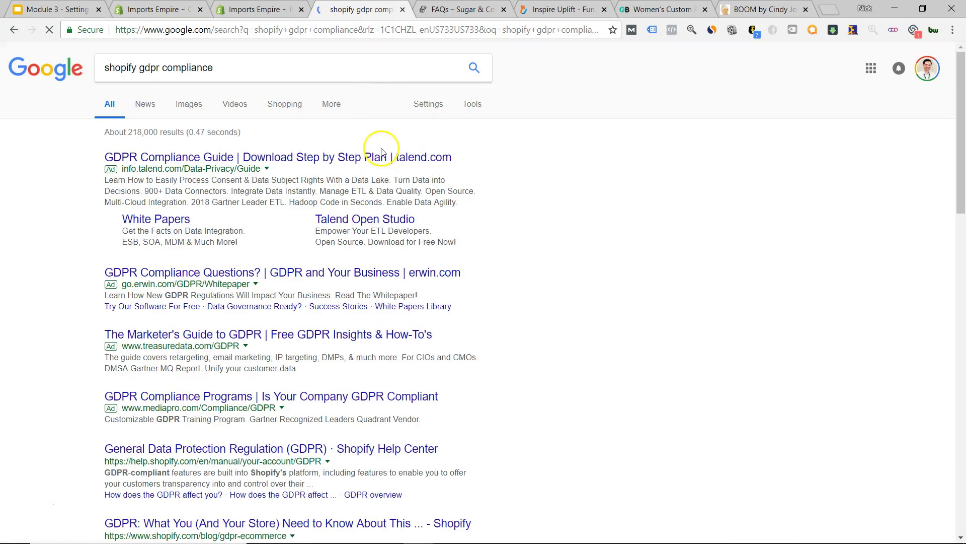
pyautogui.scroll(-3, 375, 174)
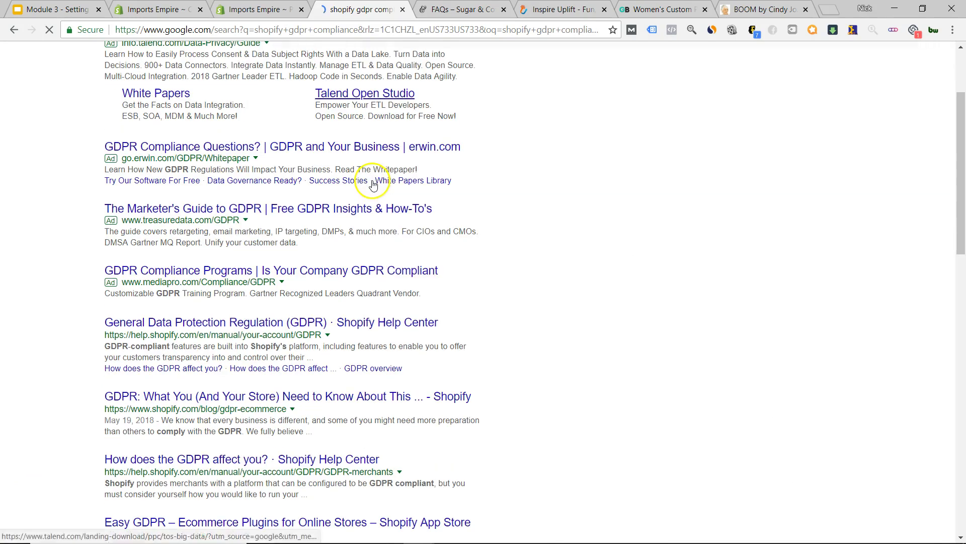
pyautogui.scroll(-3, 499, 262)
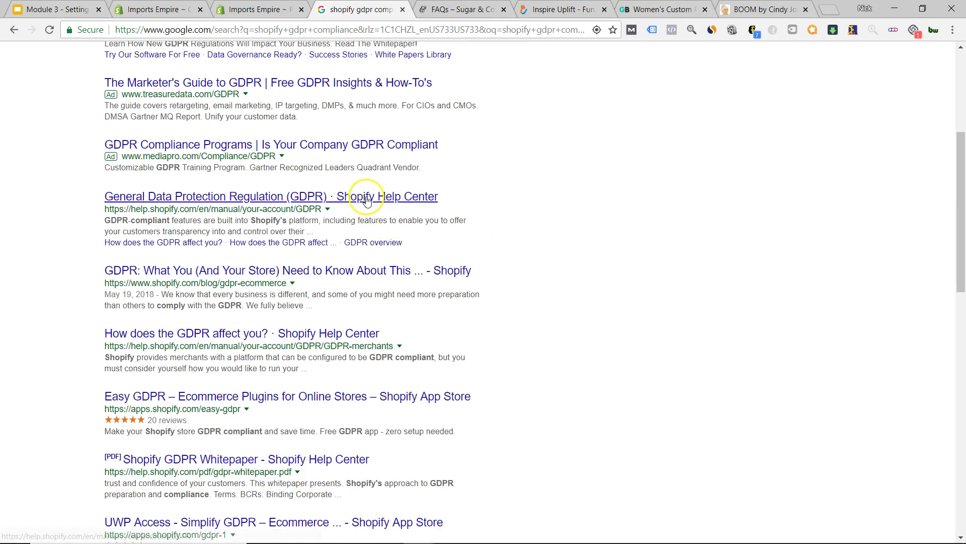
pyautogui.click(367, 196)
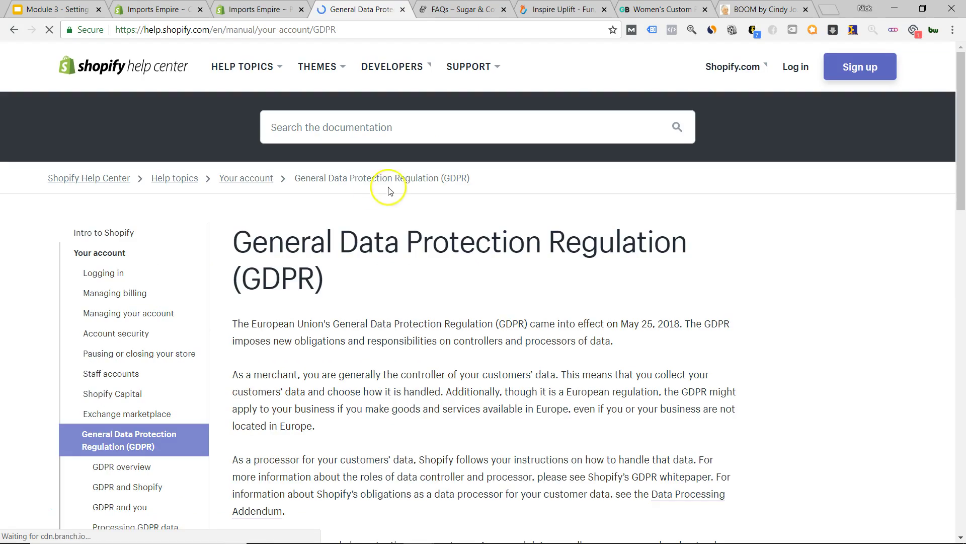
# - Read the 'GDPR and Shopify' article from the sidebar, then return to the privacy page editor
pyautogui.scroll(-15, 445, 259)
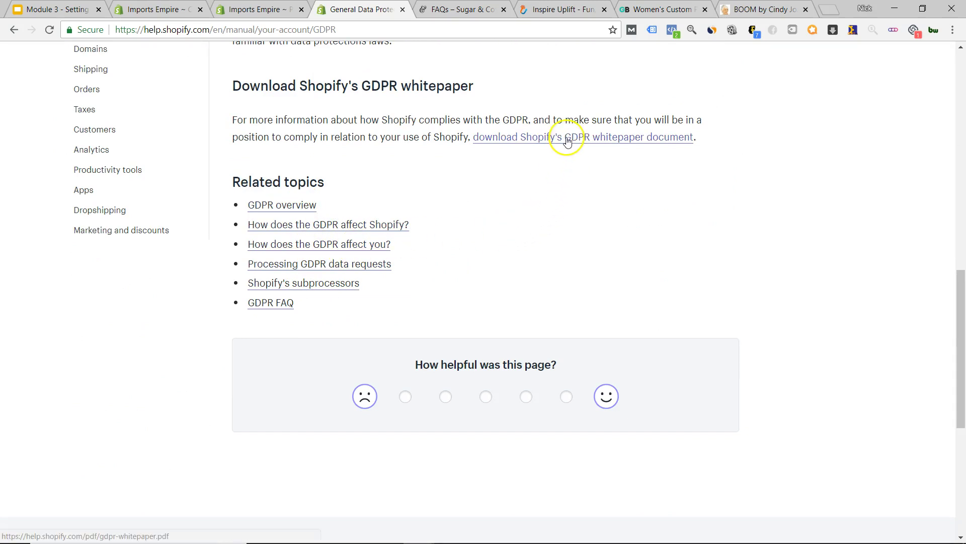
pyautogui.scroll(5, 512, 213)
pyautogui.scroll(5, 510, 217)
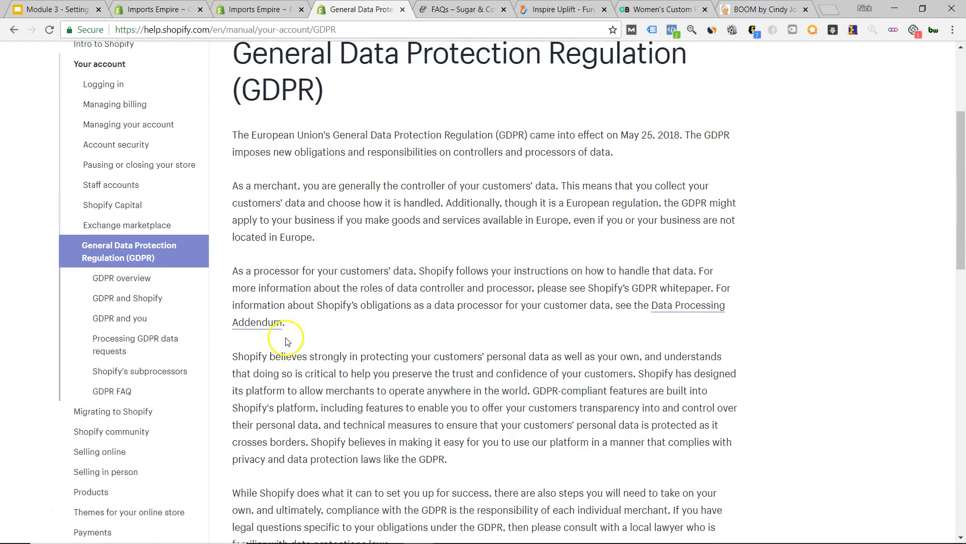
pyautogui.click(144, 307)
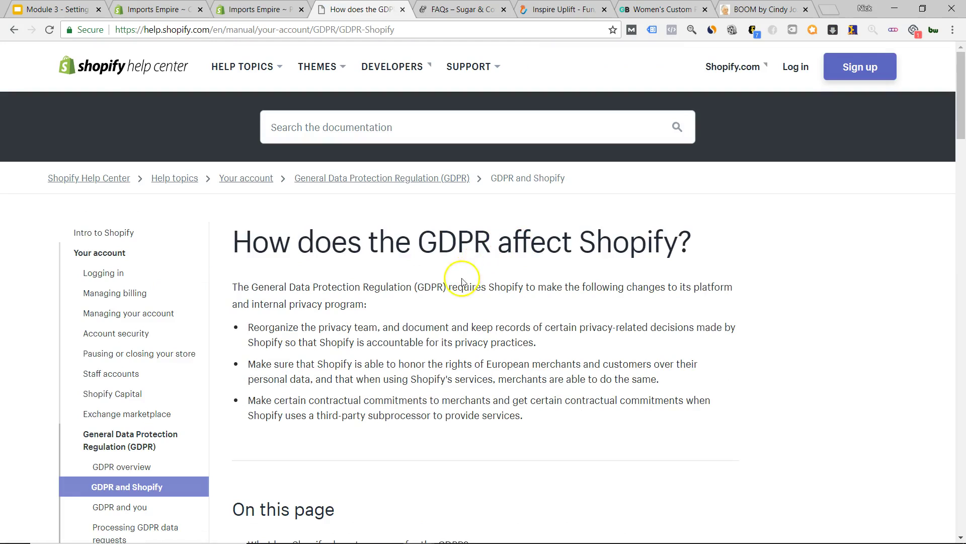
pyautogui.scroll(-6, 463, 284)
pyautogui.scroll(-20, 463, 285)
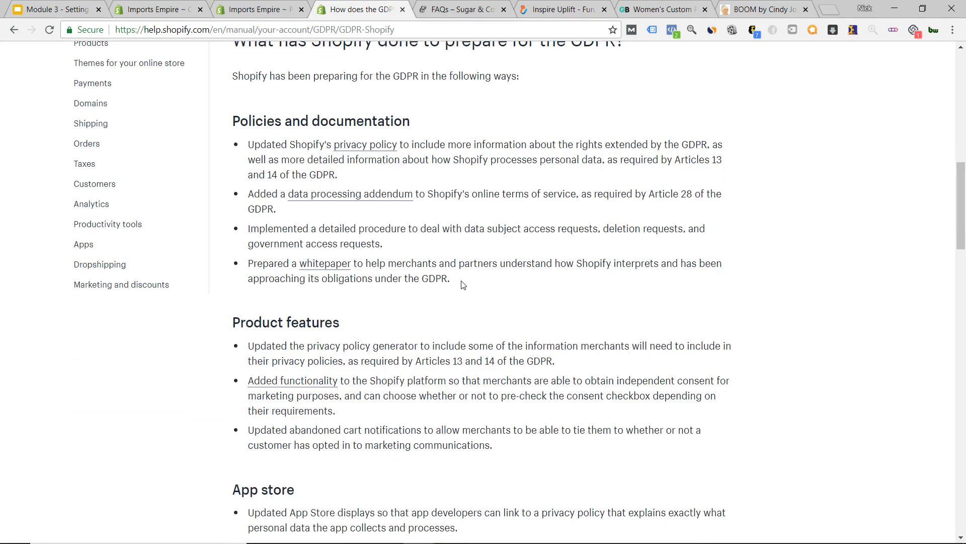
pyautogui.scroll(-13, 459, 279)
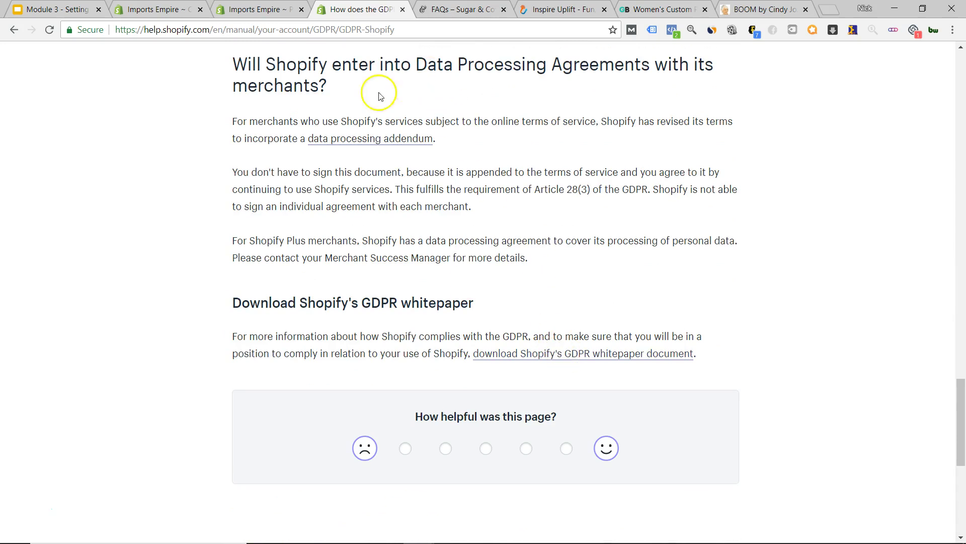
pyautogui.click(267, 9)
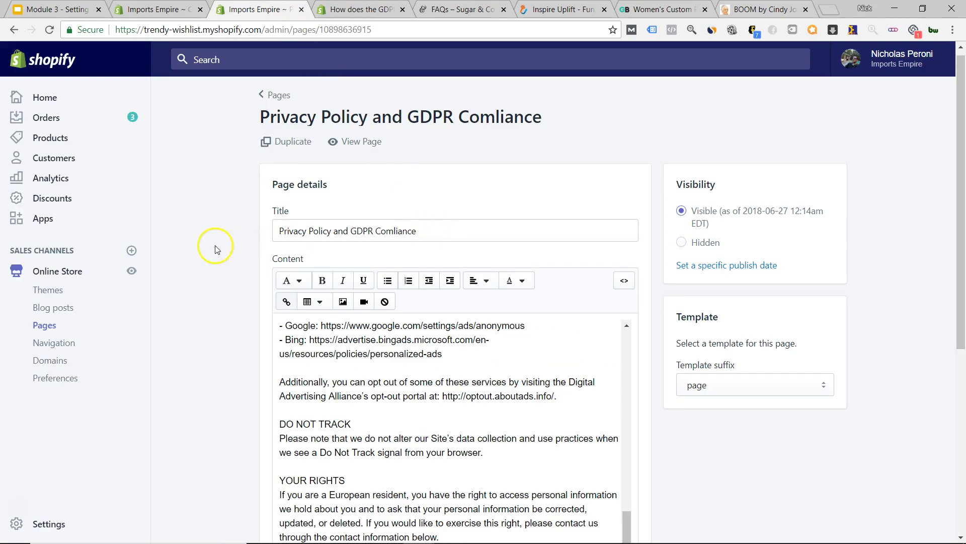
# - Scroll back up the page and return to the GDPR help article
pyautogui.scroll(-5, 410, 173)
pyautogui.scroll(7, 452, 252)
pyautogui.scroll(5, 366, 292)
pyautogui.scroll(4, 215, 291)
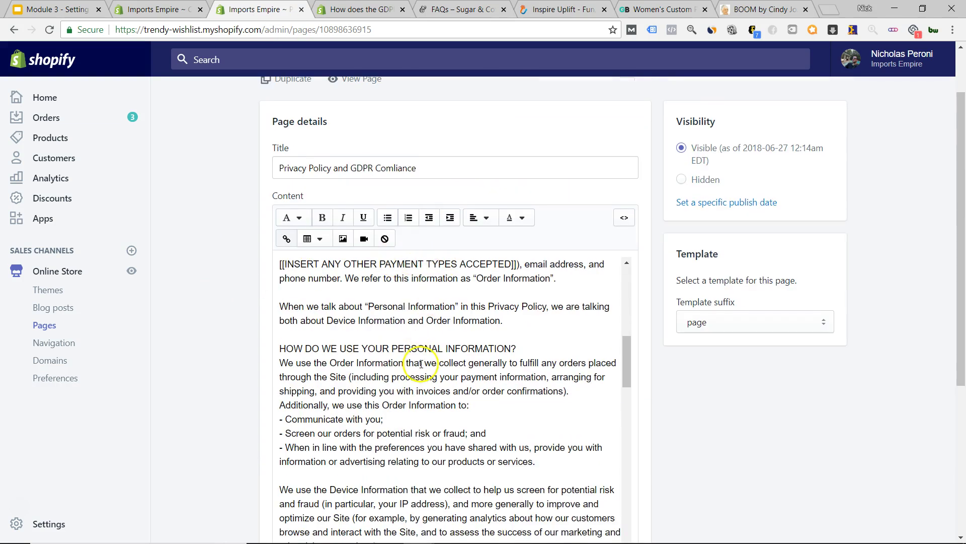
pyautogui.scroll(6, 420, 364)
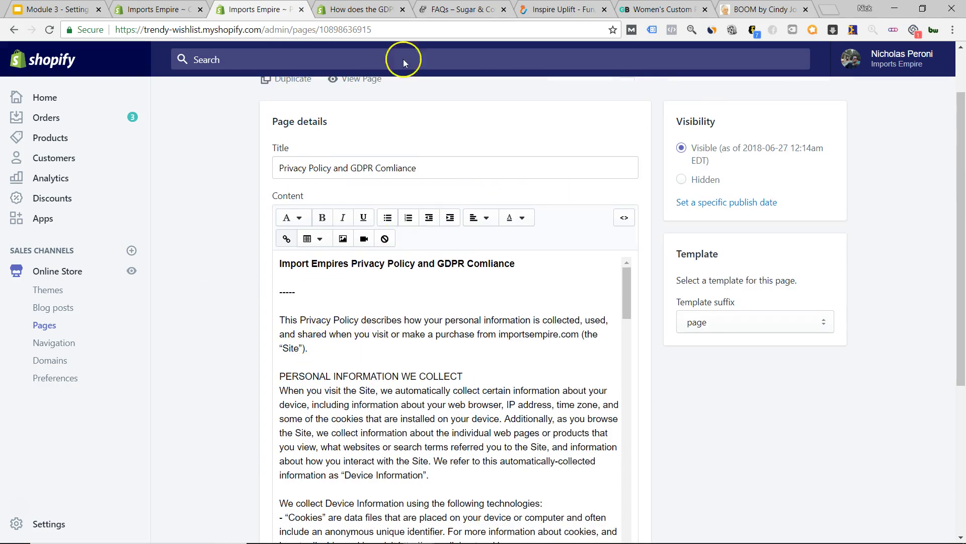
pyautogui.click(362, 9)
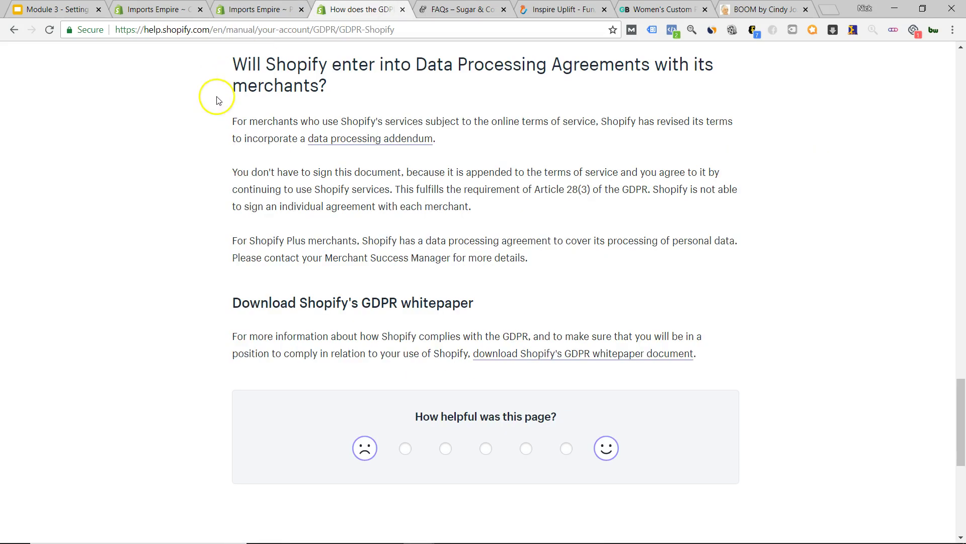
# - Search Google for 'shopify.com: gdpr' and open the Privacy Policy Generator result in a new tab
pyautogui.click(191, 29)
pyautogui.write('shopify.')
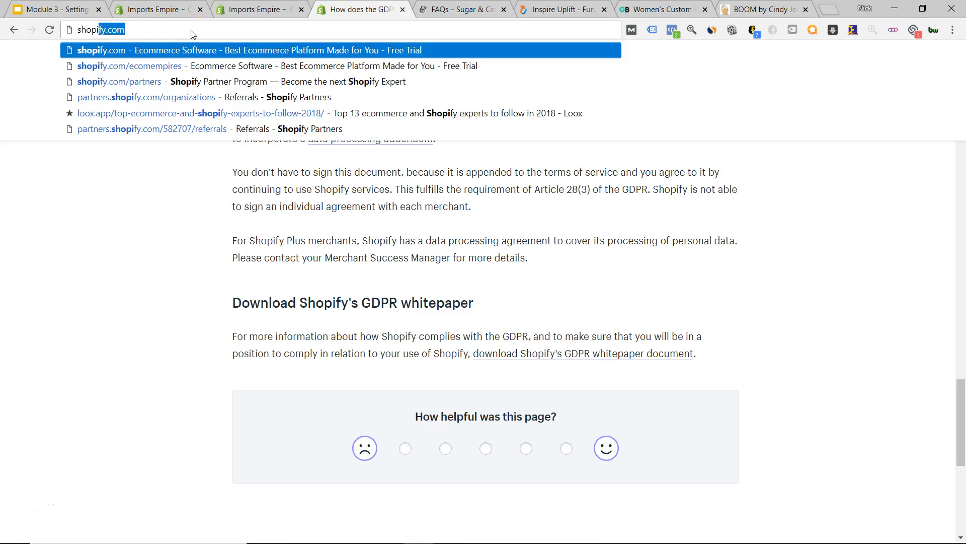
pyautogui.write('com')
pyautogui.write(':')
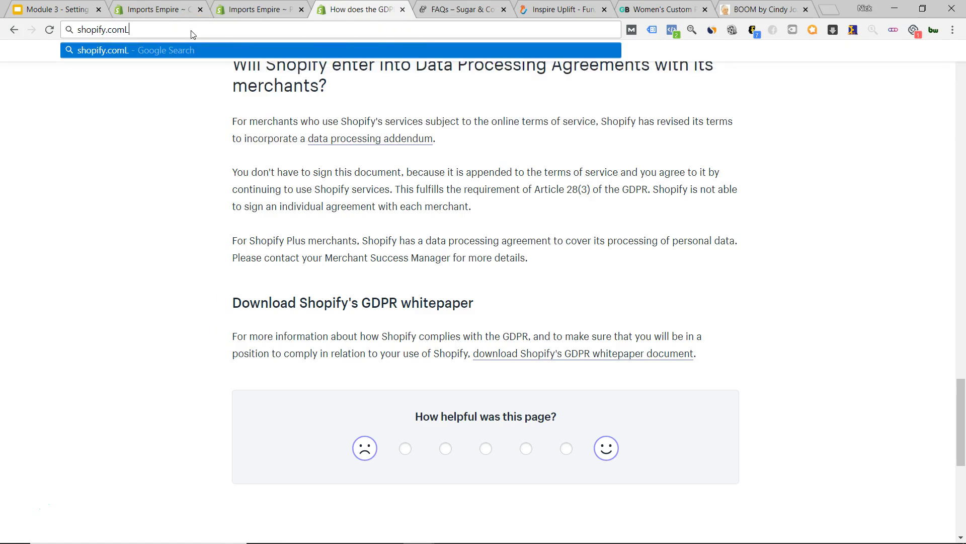
pyautogui.write(' gp')
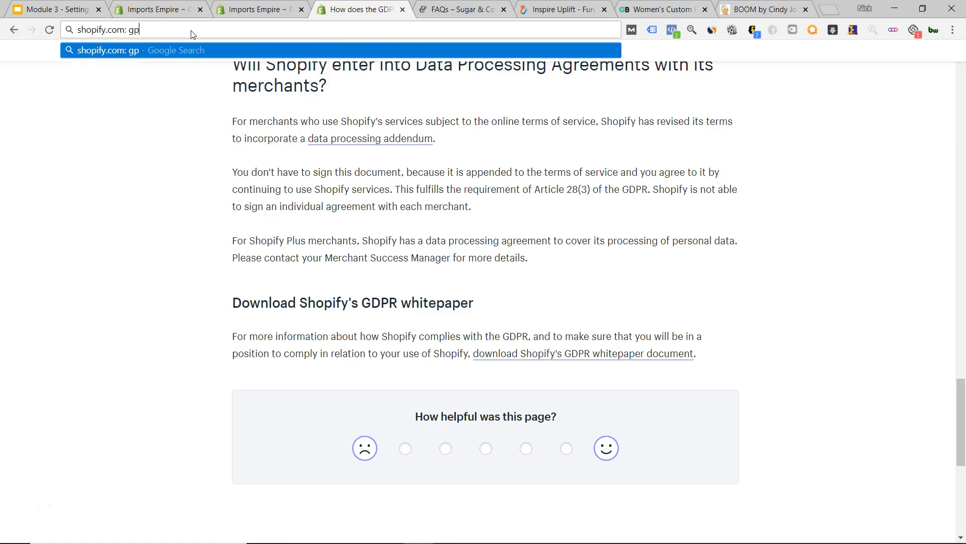
pyautogui.write('pr')
pyautogui.press('Return')
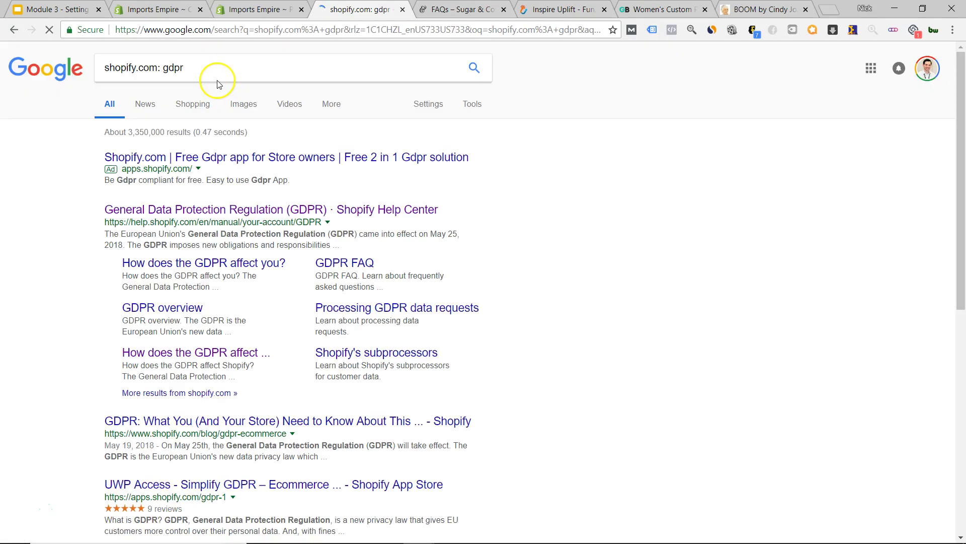
pyautogui.scroll(-1, 58, 234)
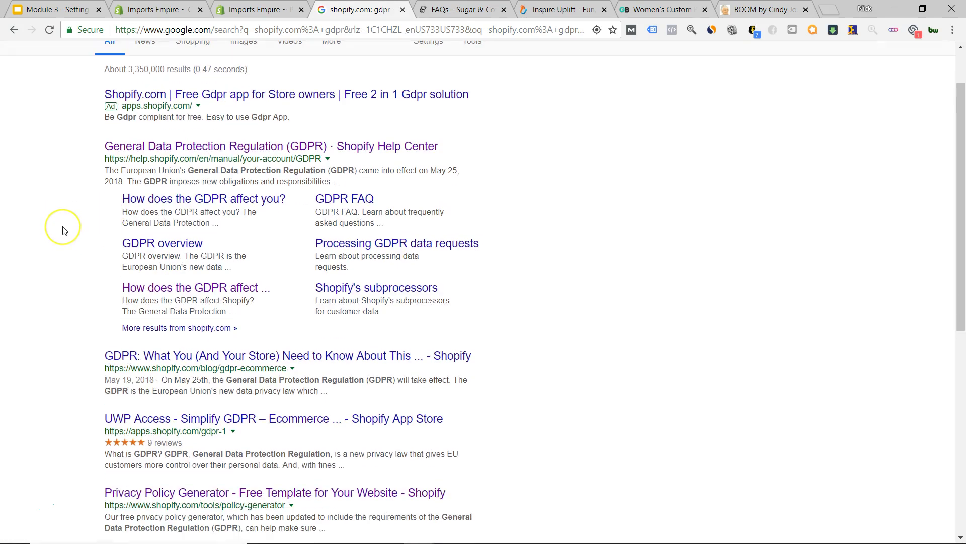
pyautogui.scroll(-3, 63, 229)
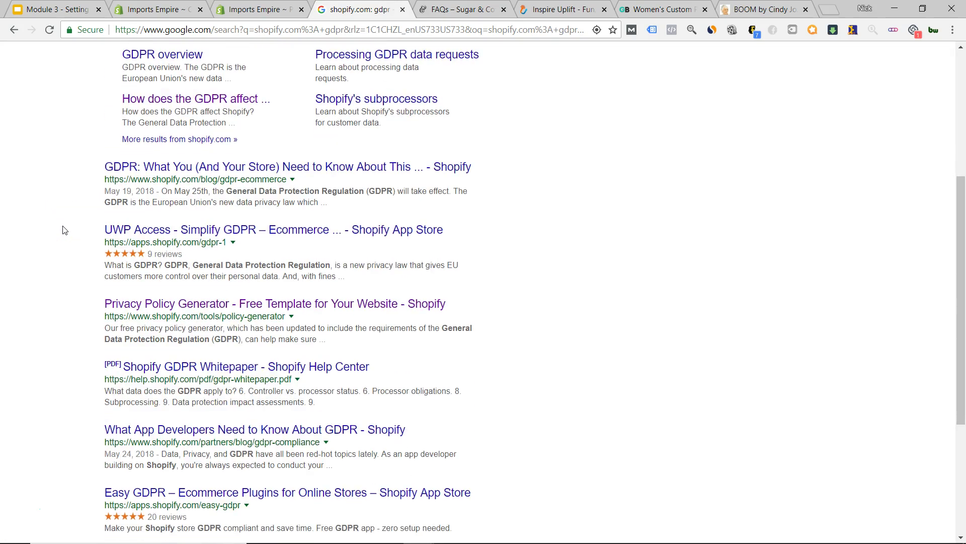
pyautogui.scroll(-1, 64, 230)
pyautogui.rightClick(197, 241)
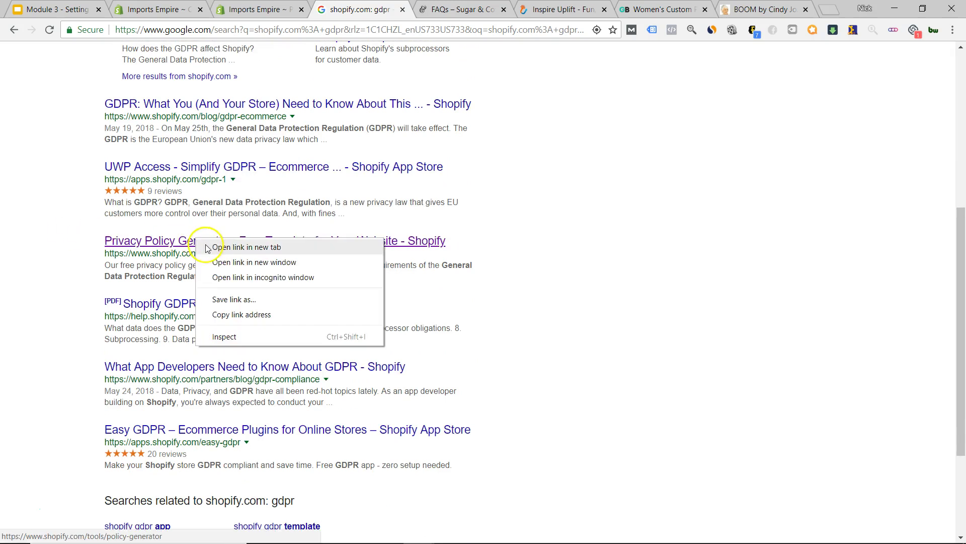
pyautogui.click(206, 248)
# - Review the privacy policy generator page, highlighting its General Data Protection Regulation mention, then return to earlier tabs
pyautogui.click(405, 9)
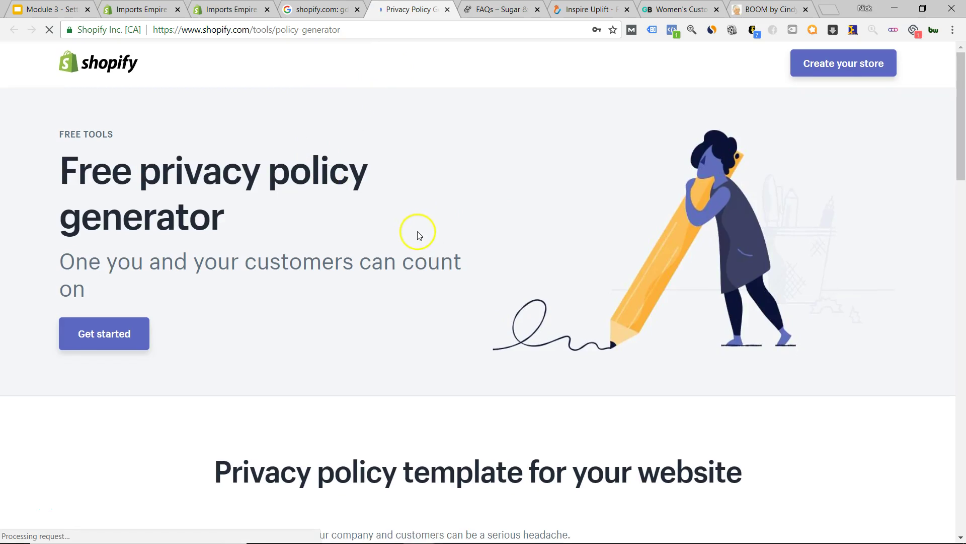
pyautogui.scroll(-7, 416, 231)
pyautogui.scroll(6, 438, 224)
pyautogui.scroll(-11, 441, 235)
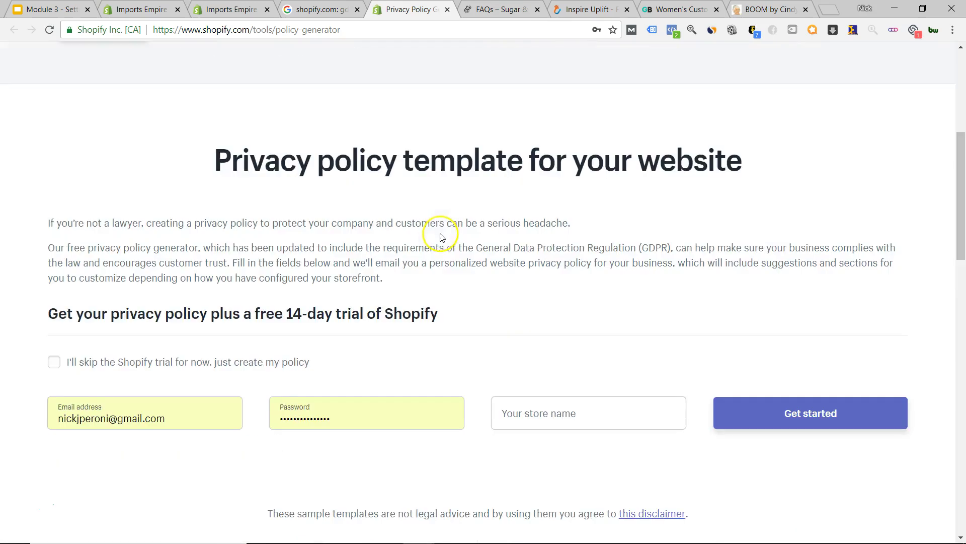
pyautogui.scroll(12, 503, 290)
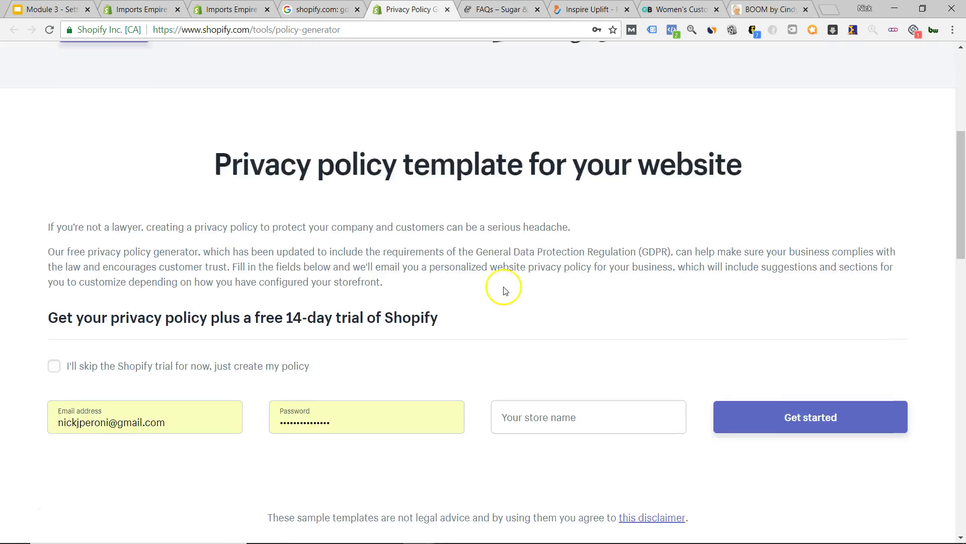
pyautogui.scroll(-2, 499, 281)
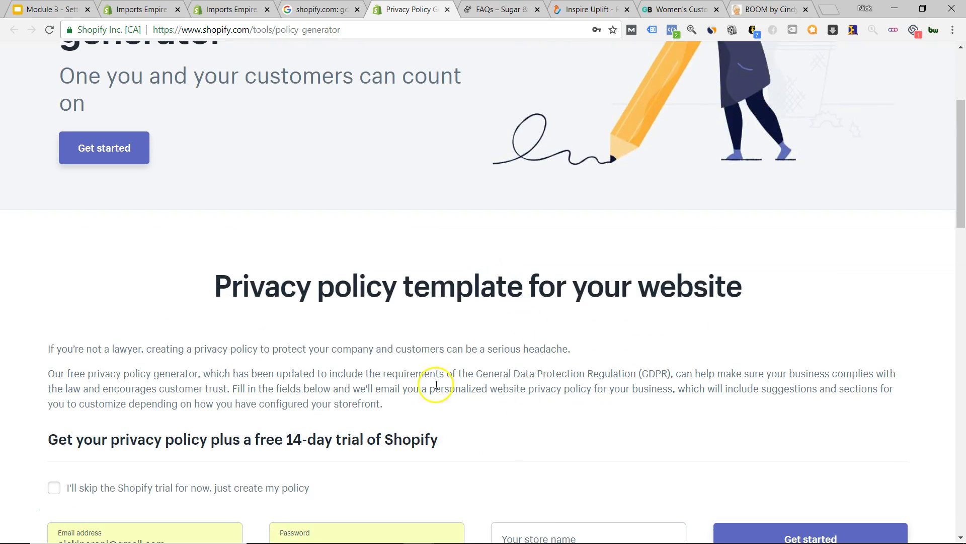
pyautogui.moveTo(449, 375); pyautogui.dragTo(652, 376)
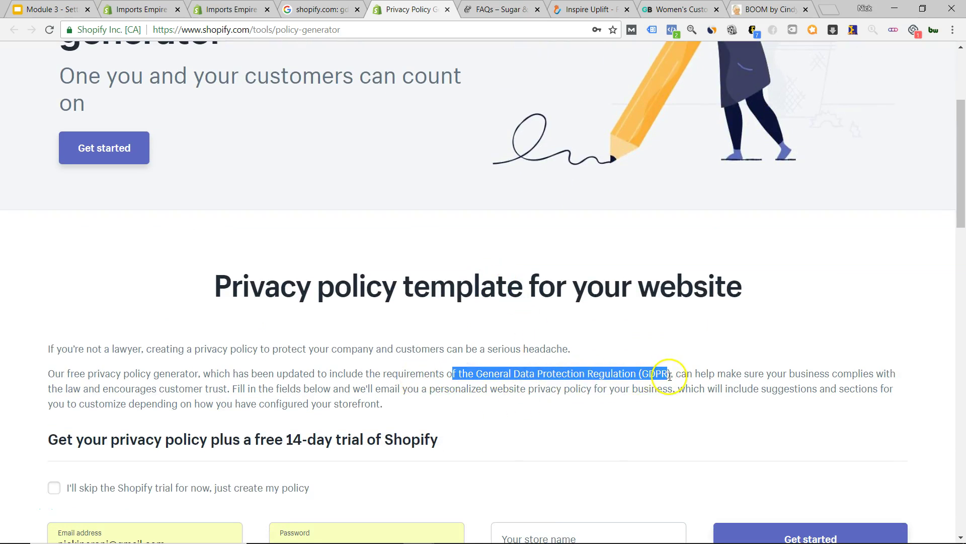
pyautogui.scroll(4, 412, 361)
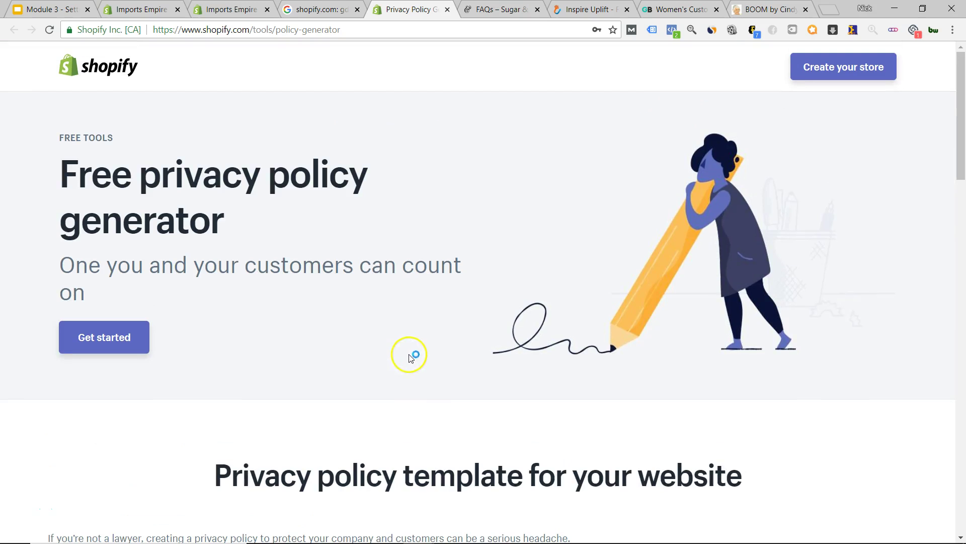
pyautogui.hotkey('ctrl', 'shift', 'Tab')
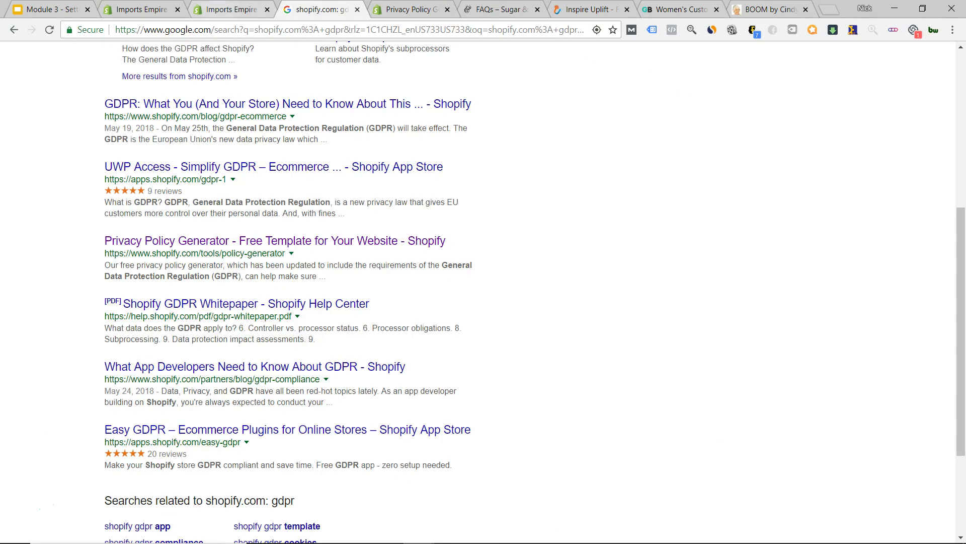
pyautogui.hotkey('ctrl', 'shift', 'Tab')
# - Fix 'Comliance' so the page title reads 'Privacy Policy and GDPR Compliance' and save it
pyautogui.scroll(-10, 211, 370)
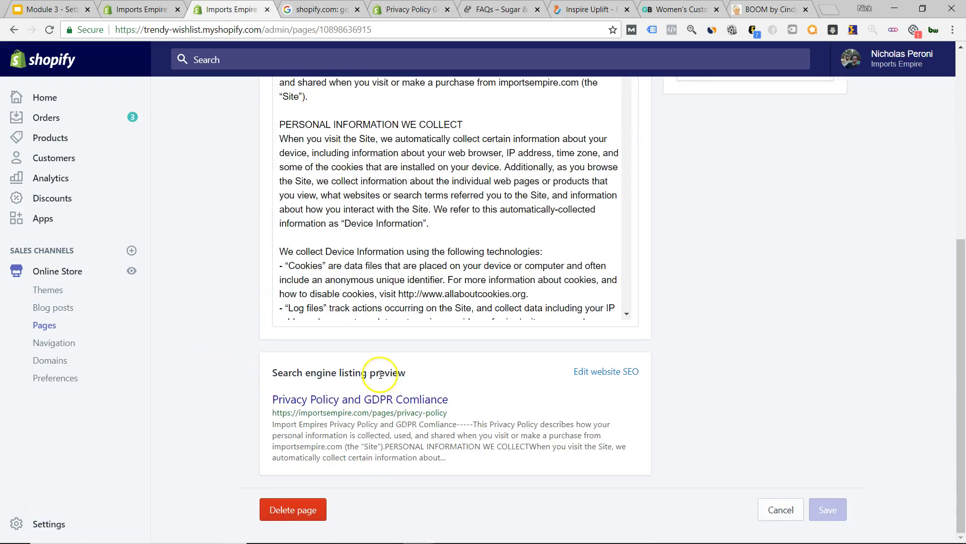
pyautogui.scroll(10, 384, 371)
pyautogui.scroll(-6, 438, 323)
pyautogui.scroll(-4, 227, 338)
pyautogui.scroll(-4, 377, 346)
pyautogui.scroll(10, 378, 344)
pyautogui.scroll(1, 378, 342)
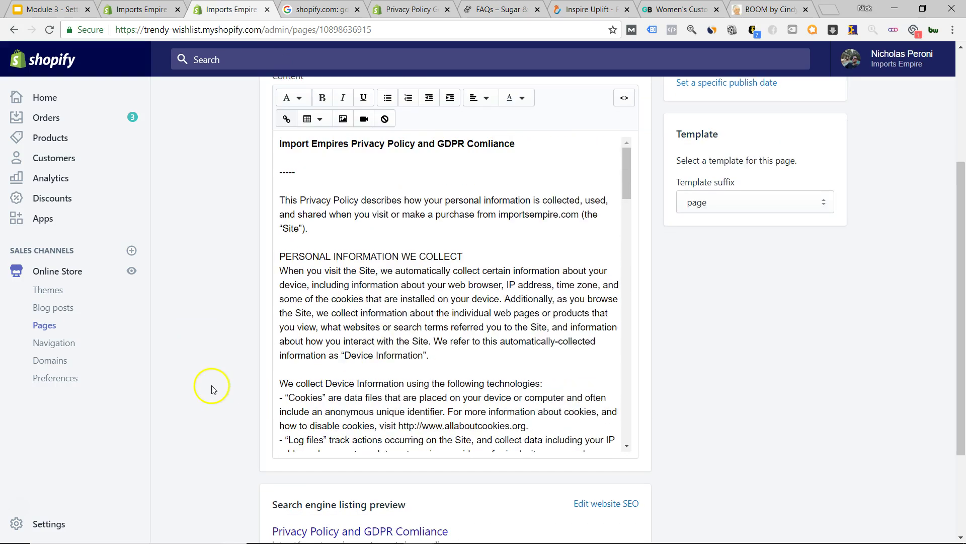
pyautogui.scroll(4, 209, 384)
pyautogui.moveTo(350, 238); pyautogui.dragTo(419, 242)
pyautogui.click(395, 270)
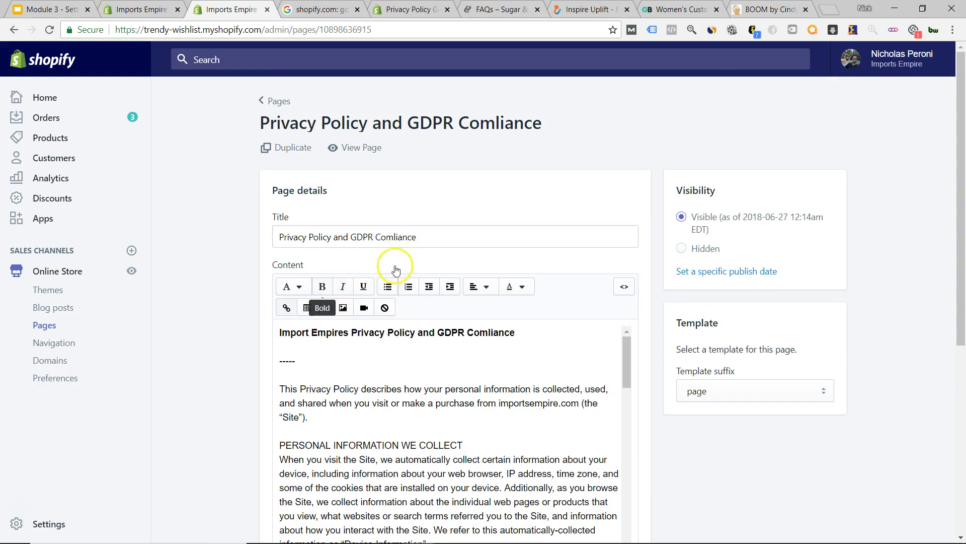
pyautogui.click(395, 236)
pyautogui.write('p')
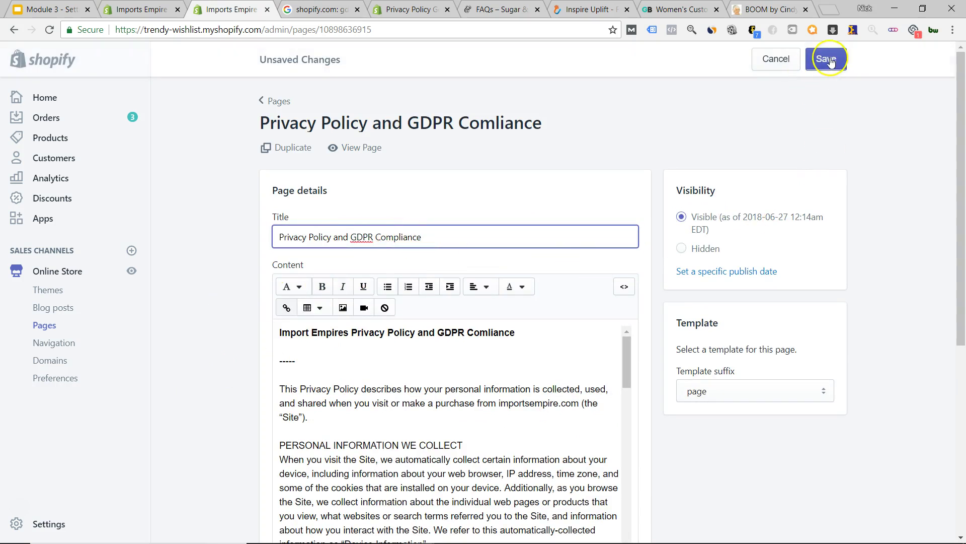
pyautogui.click(825, 59)
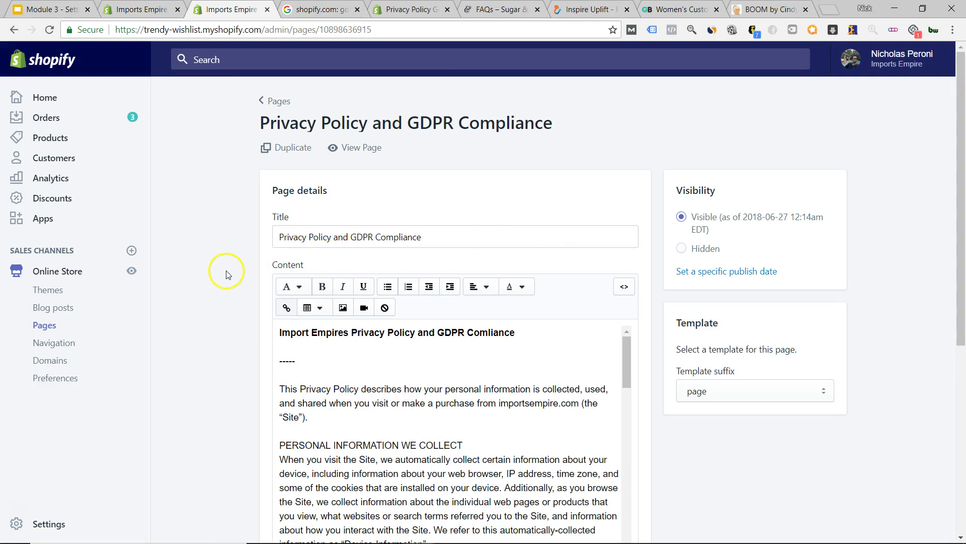
# - Look over the store's refund and privacy policies, then return to the Pages list
pyautogui.click(50, 323)
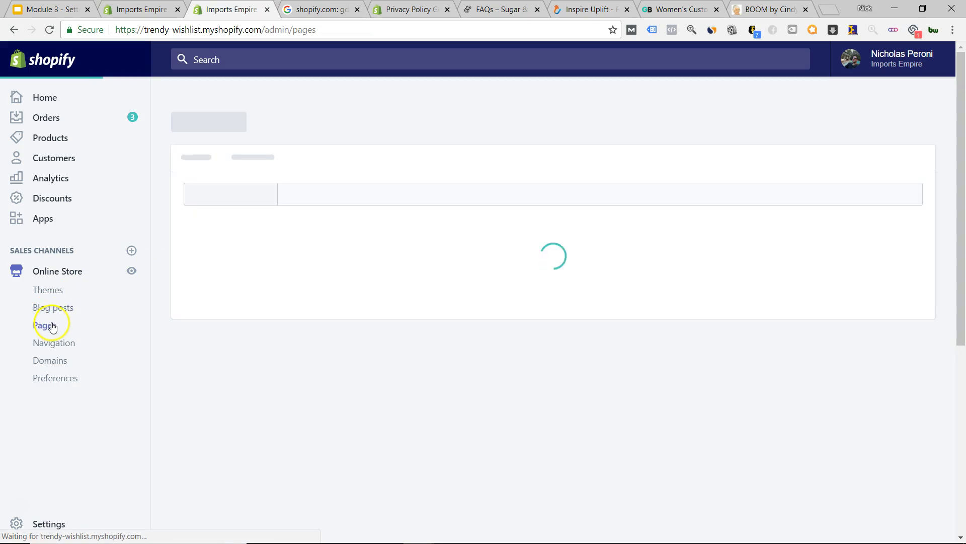
pyautogui.scroll(-3, 231, 317)
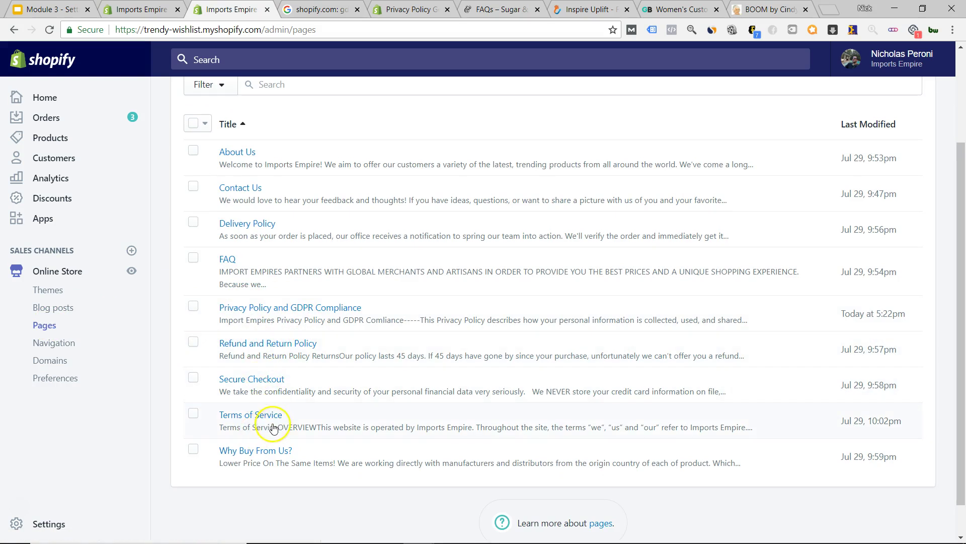
pyautogui.click(146, 9)
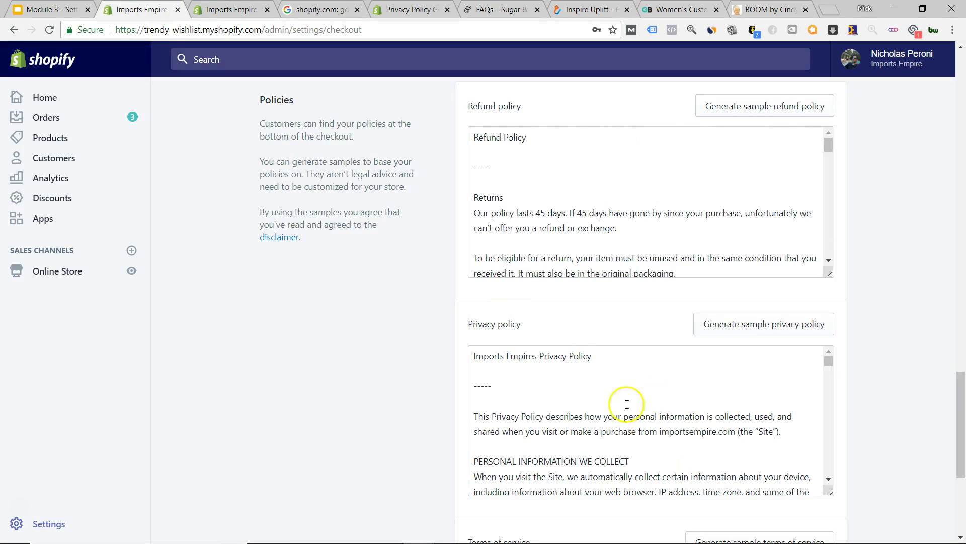
pyautogui.scroll(-5, 624, 408)
pyautogui.scroll(7, 397, 425)
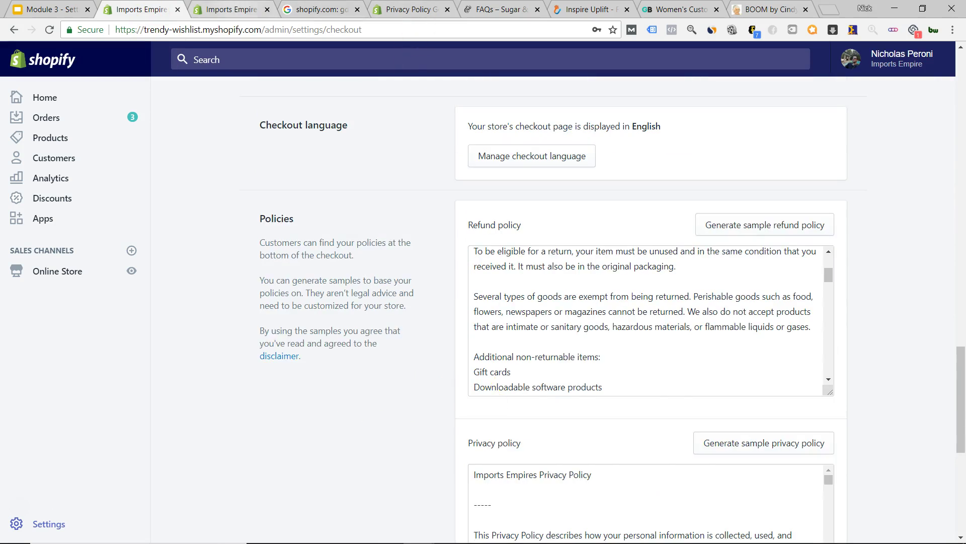
pyautogui.click(229, 9)
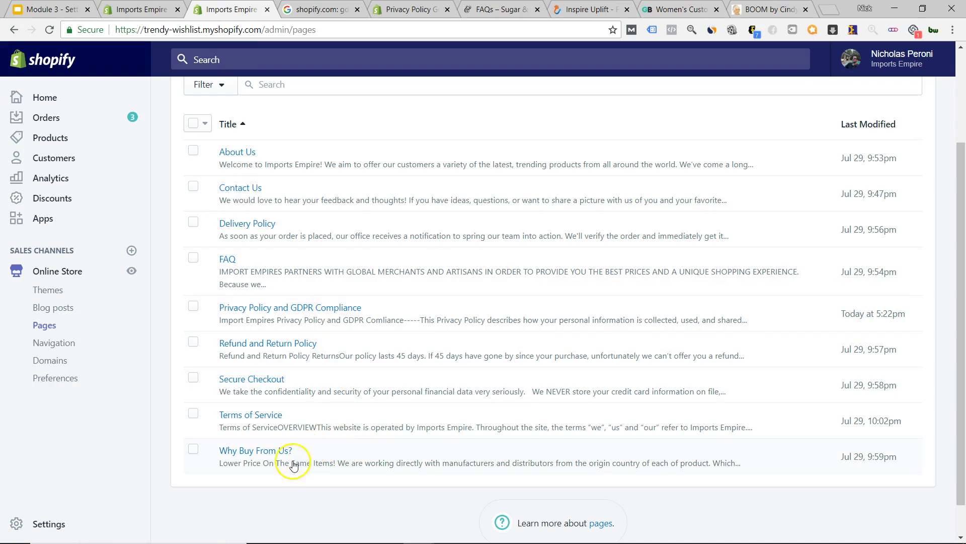
# - Open Why Buy From Us and Secure Checkout in new tabs and switch to the first
pyautogui.rightClick(269, 455)
pyautogui.click(314, 351)
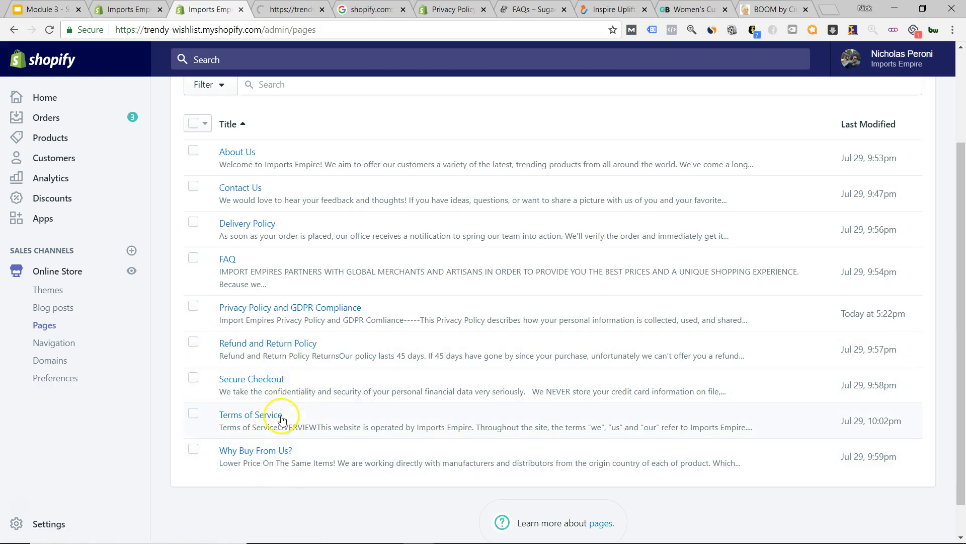
pyautogui.rightClick(265, 383)
pyautogui.click(301, 385)
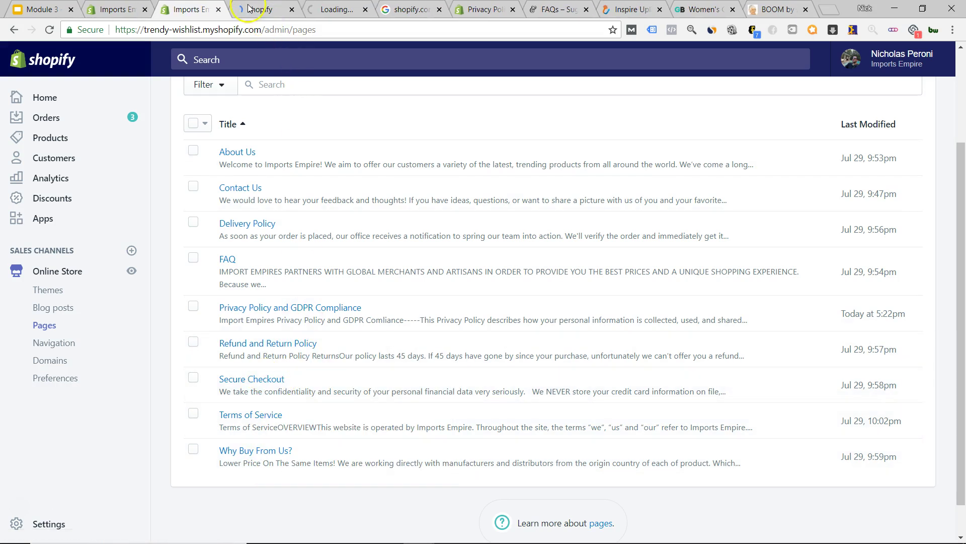
pyautogui.hotkey('ctrl', 'Tab')
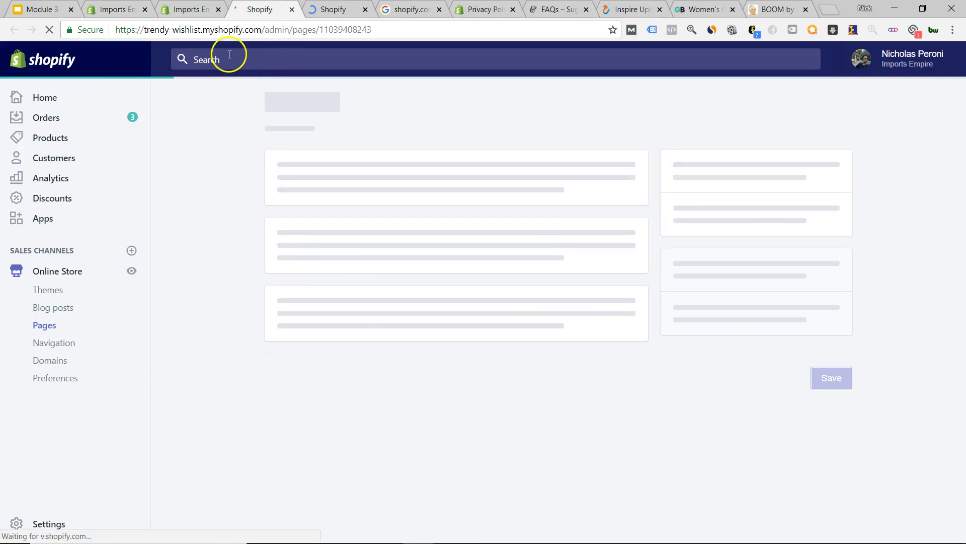
# - Scroll through the Why Buy From Us page content, then close its tab
pyautogui.scroll(-3, 210, 330)
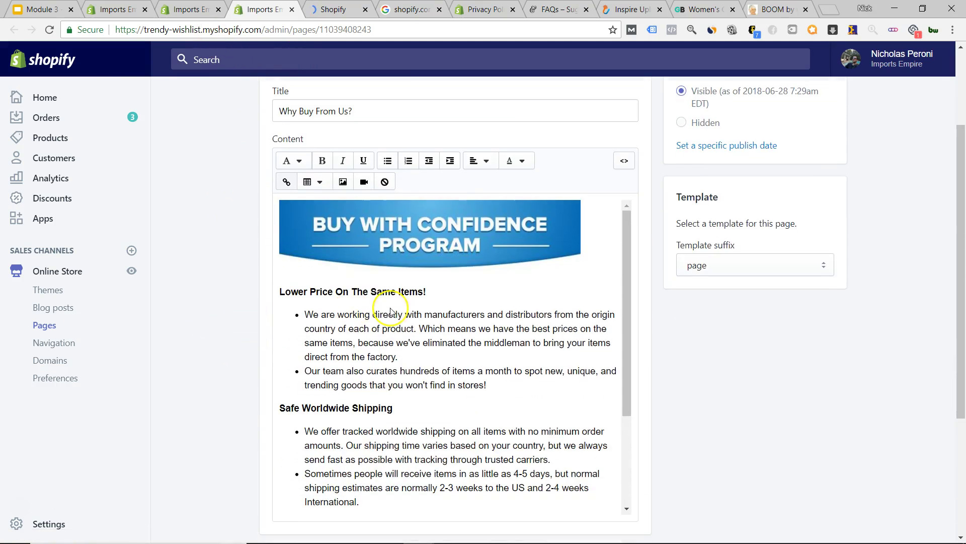
pyautogui.scroll(-5, 470, 399)
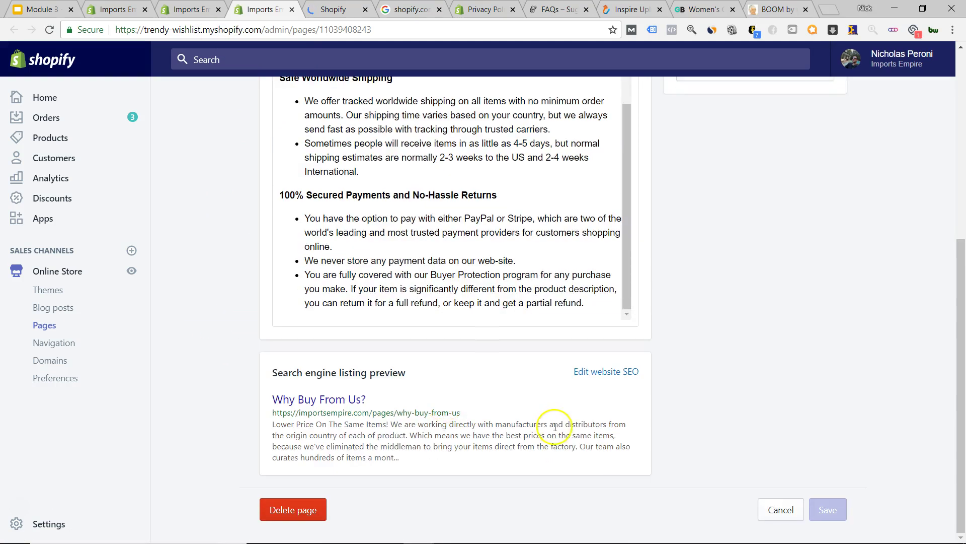
pyautogui.scroll(5, 554, 427)
pyautogui.scroll(3, 553, 429)
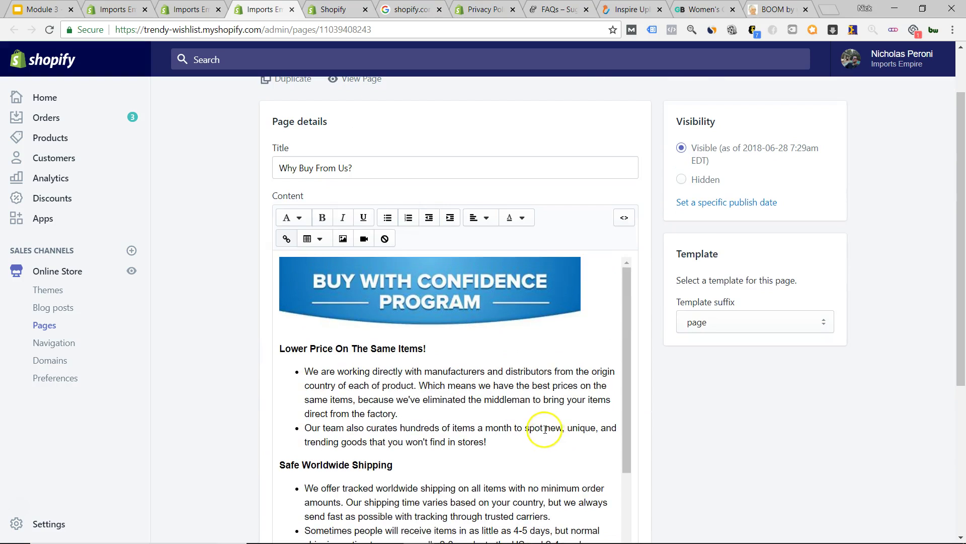
pyautogui.scroll(-5, 545, 429)
pyautogui.scroll(5, 500, 434)
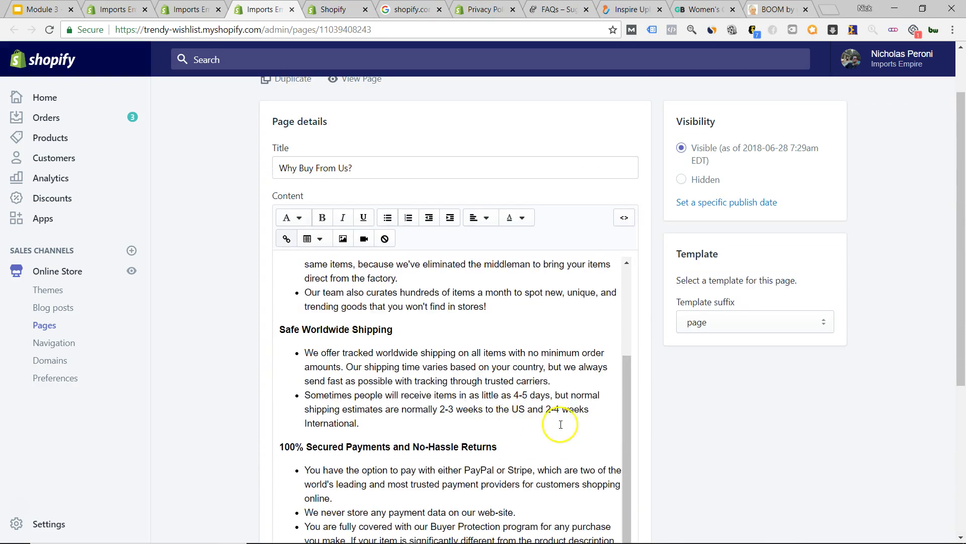
pyautogui.scroll(3, 561, 424)
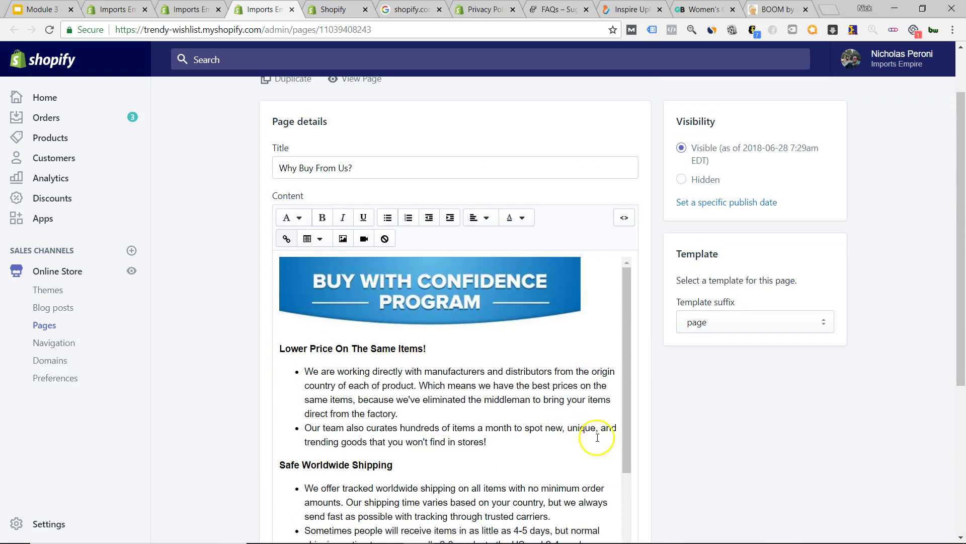
pyautogui.click(292, 9)
# - Read through the Secure Checkout page's SSL and secured payment content, then go back to Pages
pyautogui.scroll(-3, 205, 308)
pyautogui.scroll(-8, 395, 302)
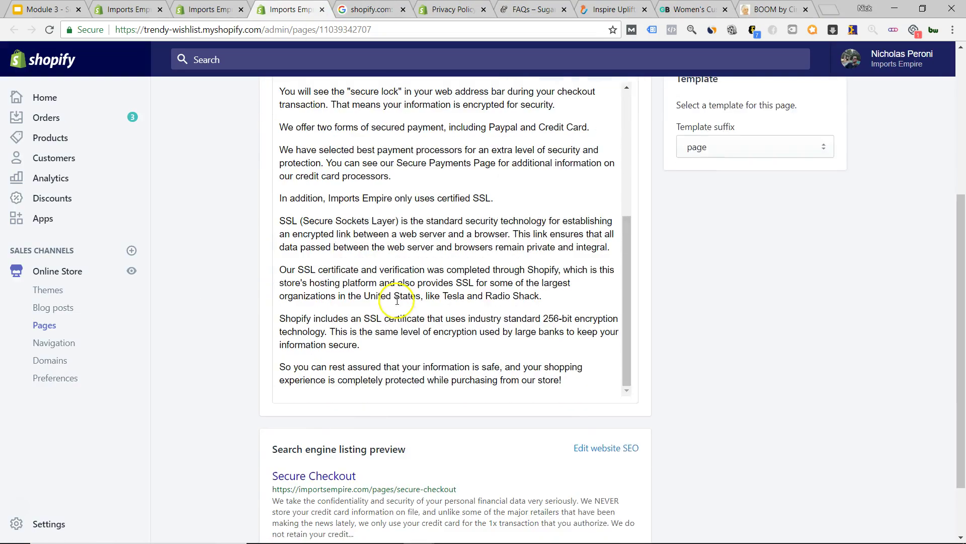
pyautogui.scroll(5, 540, 330)
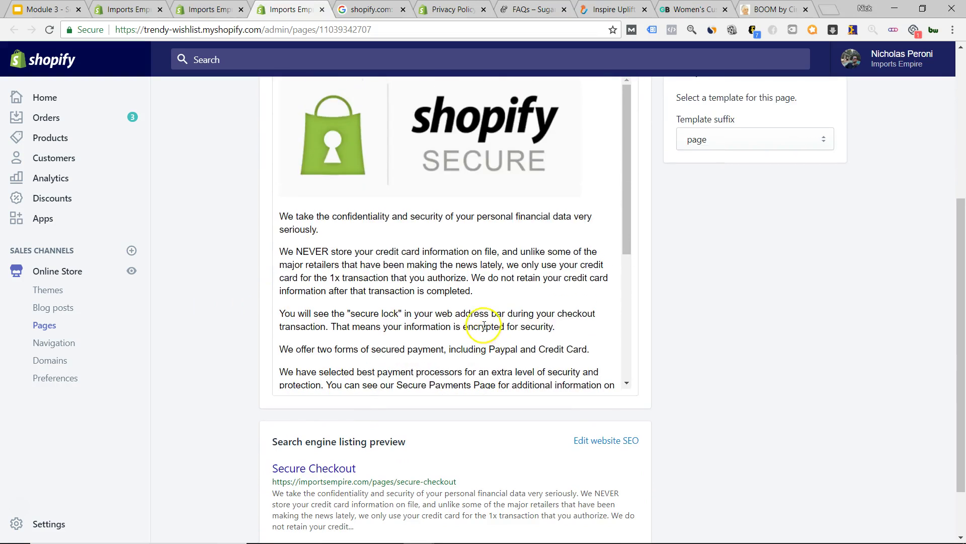
pyautogui.scroll(-4, 438, 276)
pyautogui.scroll(4, 382, 244)
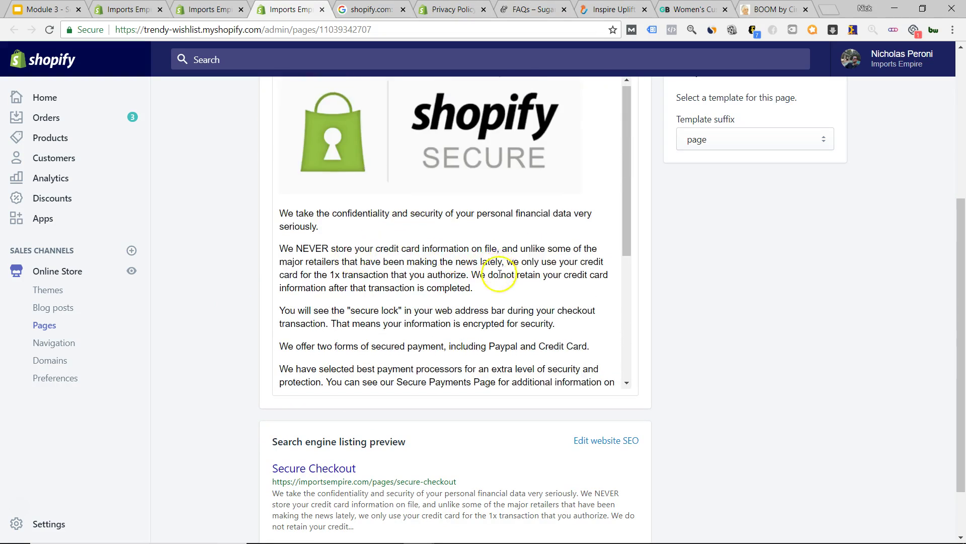
pyautogui.scroll(-4, 499, 274)
pyautogui.scroll(-1, 500, 274)
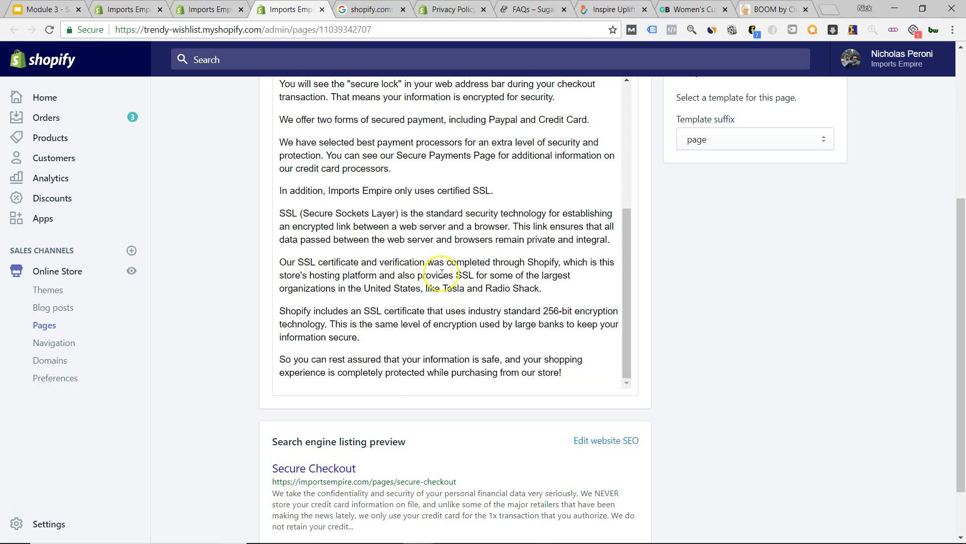
pyautogui.scroll(5, 442, 273)
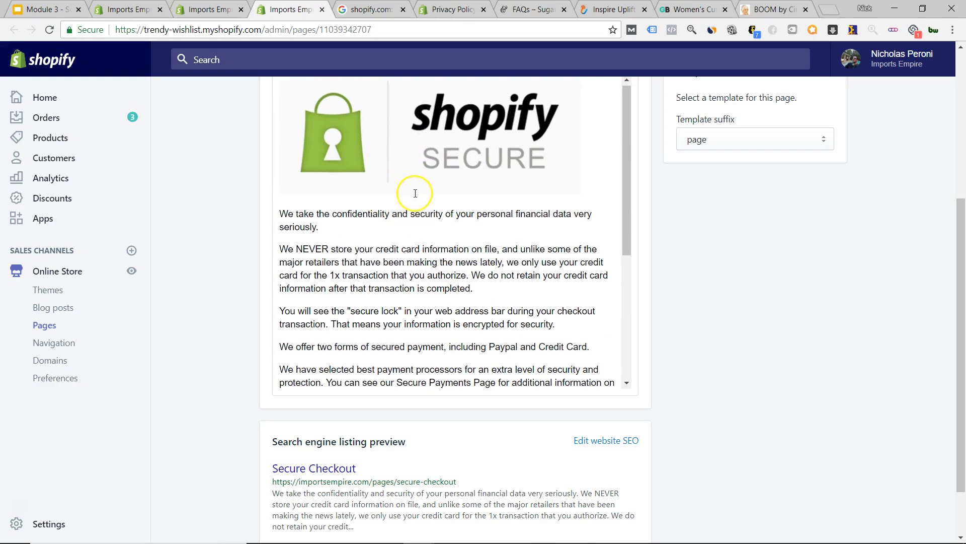
pyautogui.scroll(-3, 422, 187)
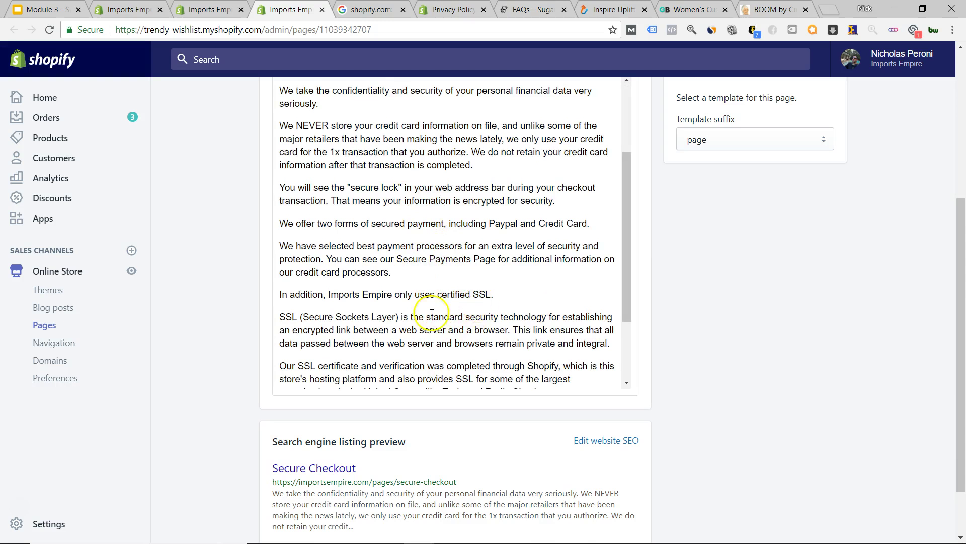
pyautogui.scroll(-2, 498, 297)
pyautogui.click(529, 335)
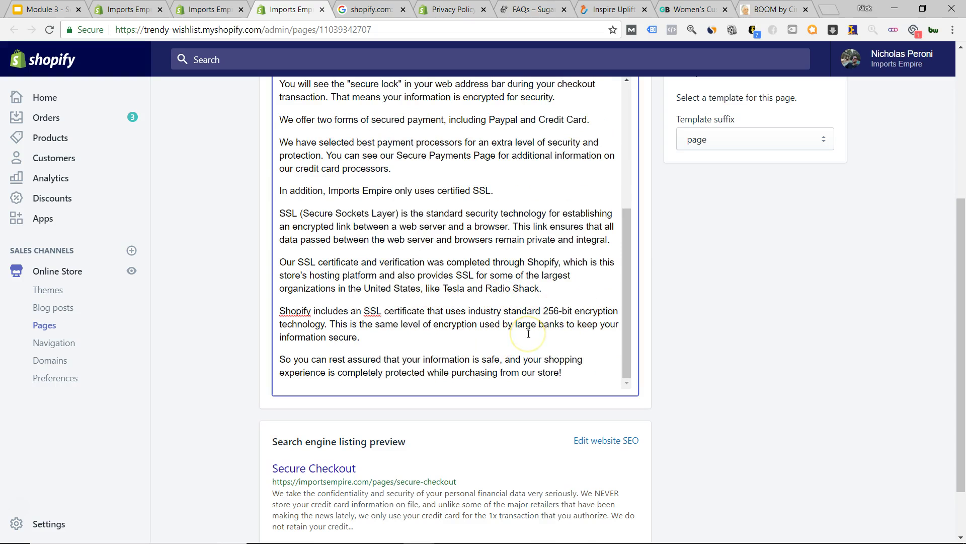
pyautogui.scroll(5, 529, 335)
pyautogui.scroll(4, 652, 317)
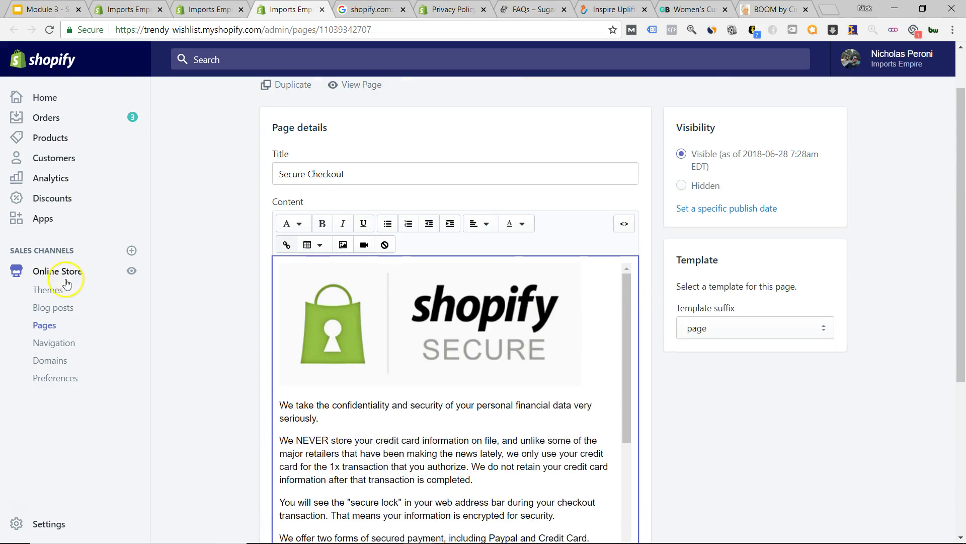
pyautogui.click(44, 325)
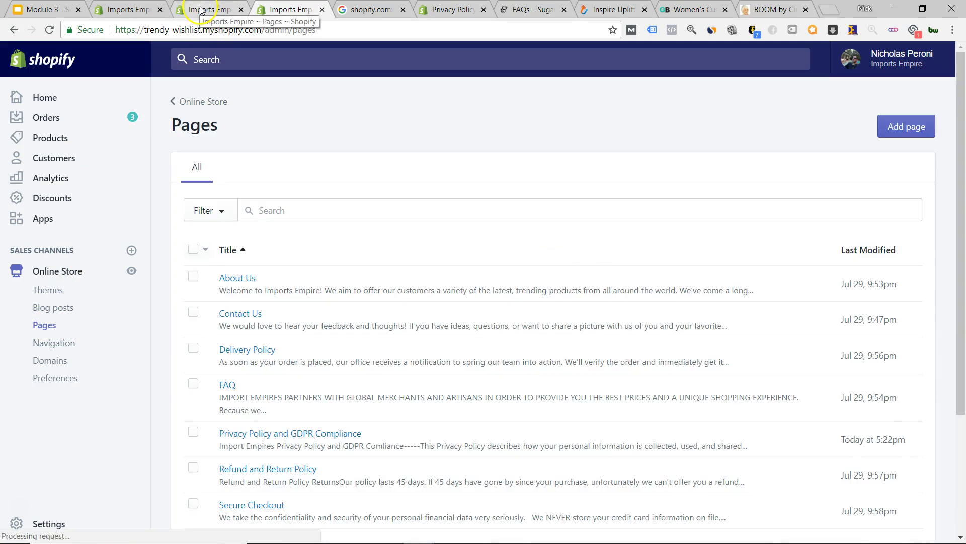
# - Close the duplicate Pages list tab and scroll the remaining list of nine pages
pyautogui.click(201, 10)
pyautogui.click(241, 10)
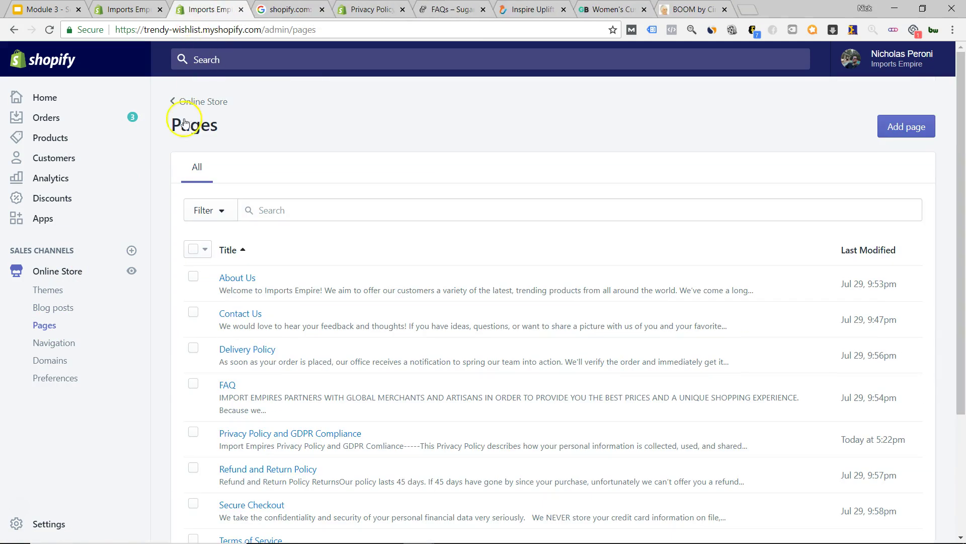
pyautogui.scroll(-3, 167, 313)
pyautogui.scroll(2, 161, 302)
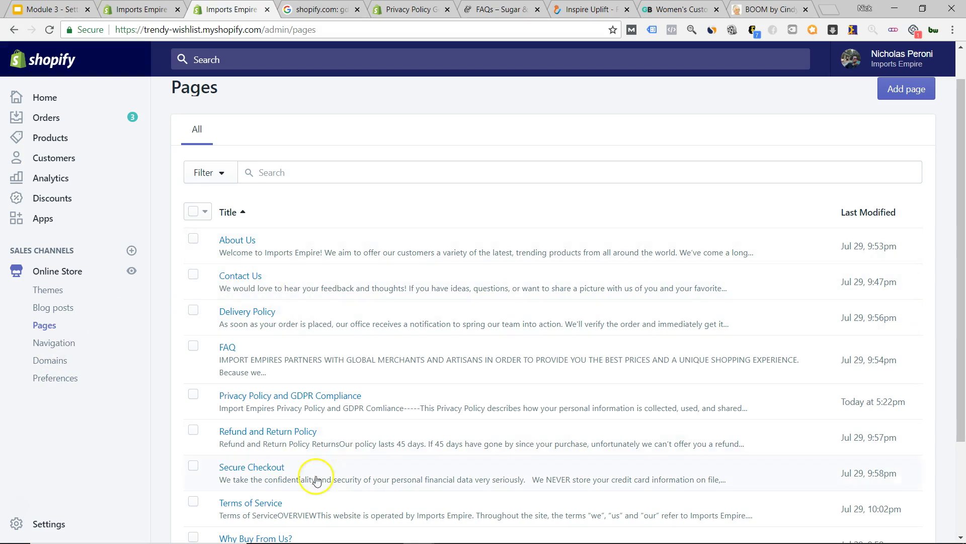
pyautogui.scroll(-1, 328, 378)
pyautogui.scroll(-3, 328, 377)
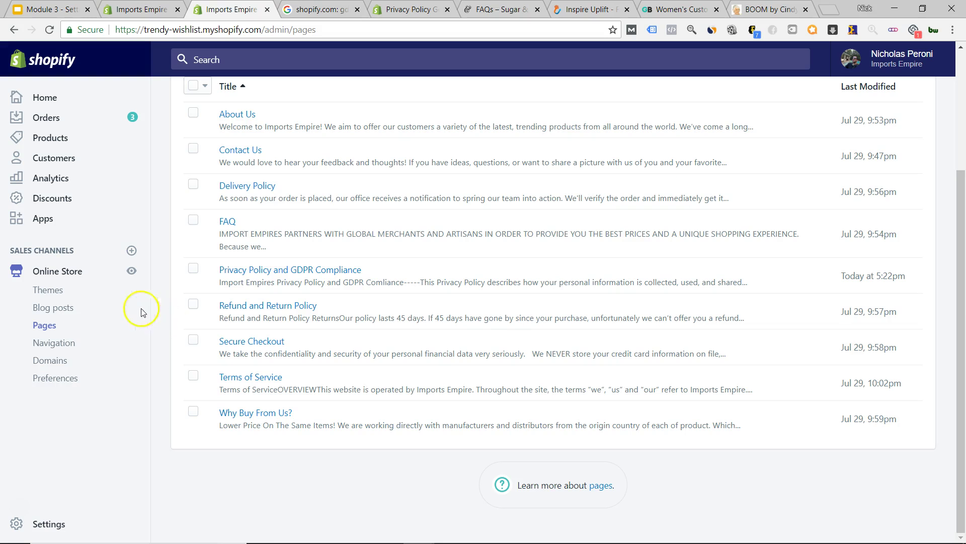
# - View the Navigation page listing Main and Footer menus, then switch to Inspire Uplift
pyautogui.click(54, 344)
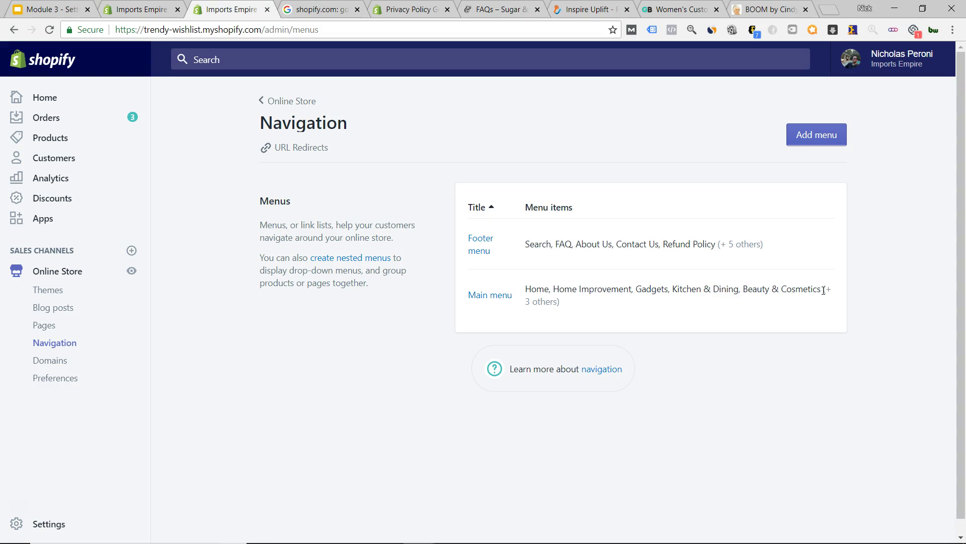
pyautogui.click(562, 7)
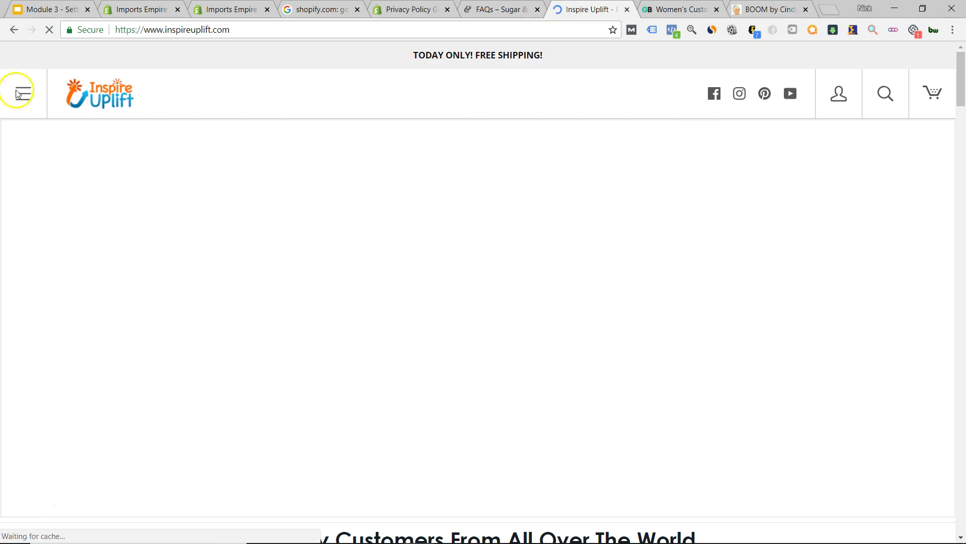
# - Glance at the GearBunch tab, then come back to the Inspire Uplift store
pyautogui.click(675, 7)
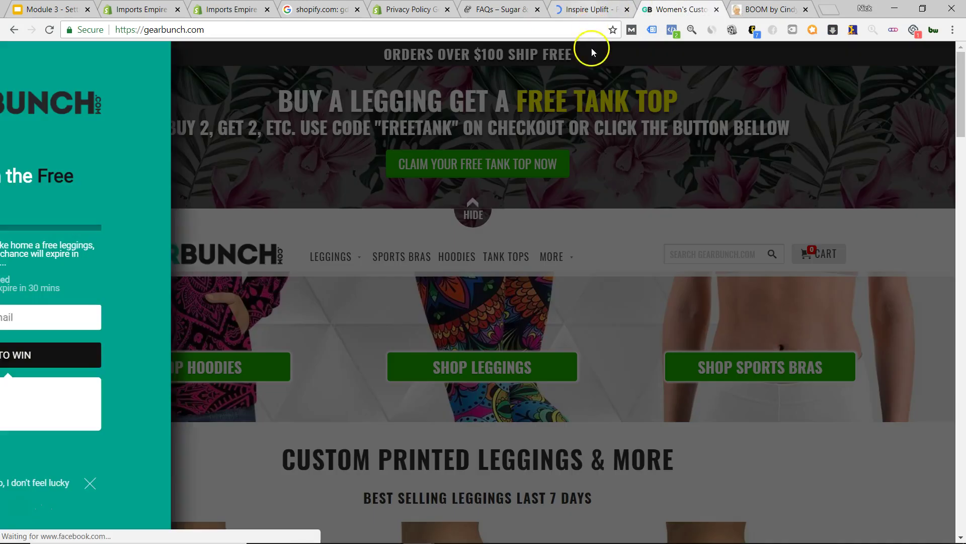
pyautogui.click(589, 9)
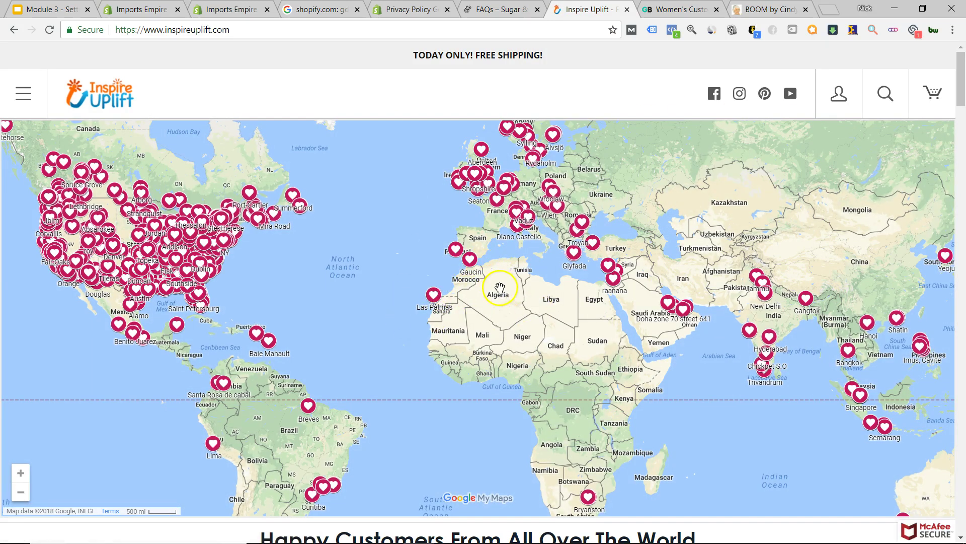
pyautogui.scroll(-6, 500, 288)
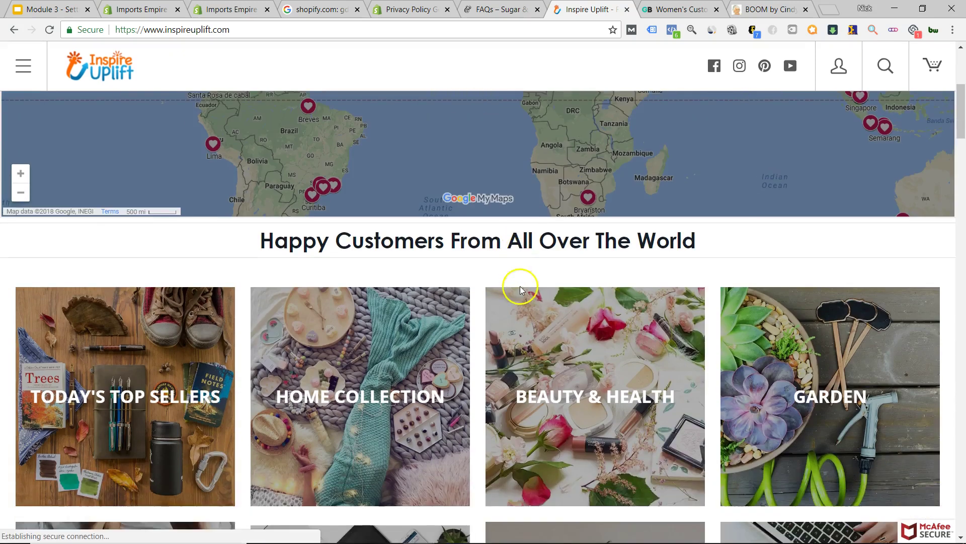
pyautogui.scroll(6, 505, 288)
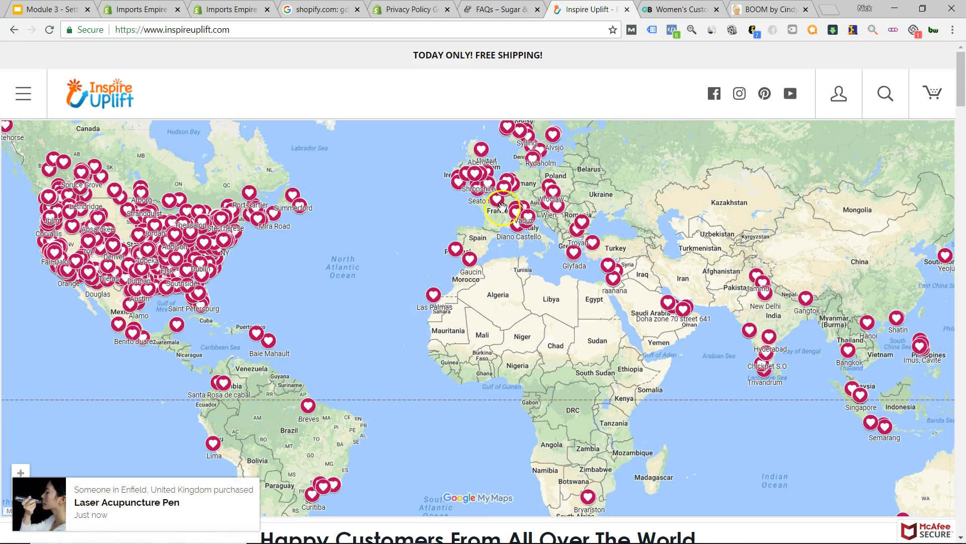
# - Browse Inspire Uplift's side menu through Shop and Home Collection, then back to the top level
pyautogui.click(23, 94)
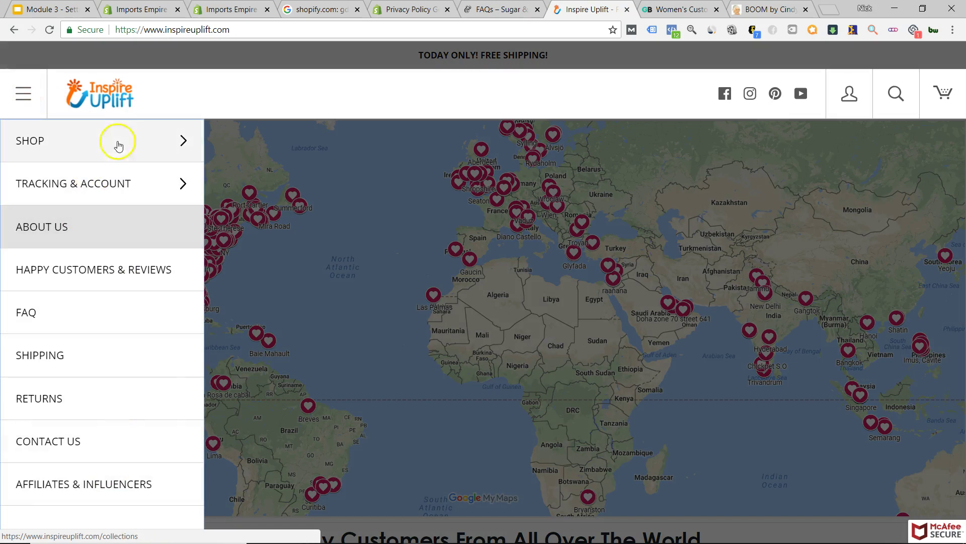
pyautogui.click(174, 142)
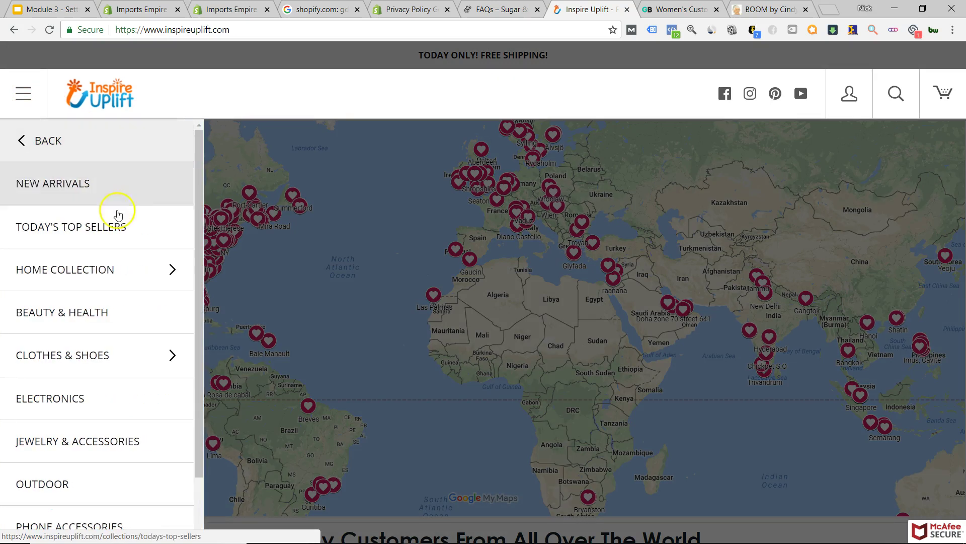
pyautogui.scroll(-2, 112, 399)
pyautogui.scroll(1, 113, 453)
pyautogui.scroll(1, 112, 458)
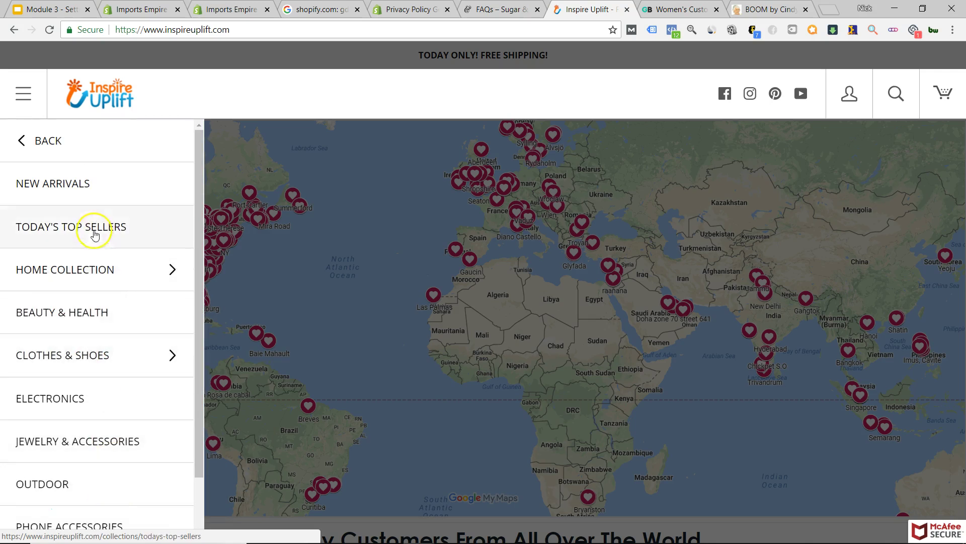
pyautogui.click(94, 269)
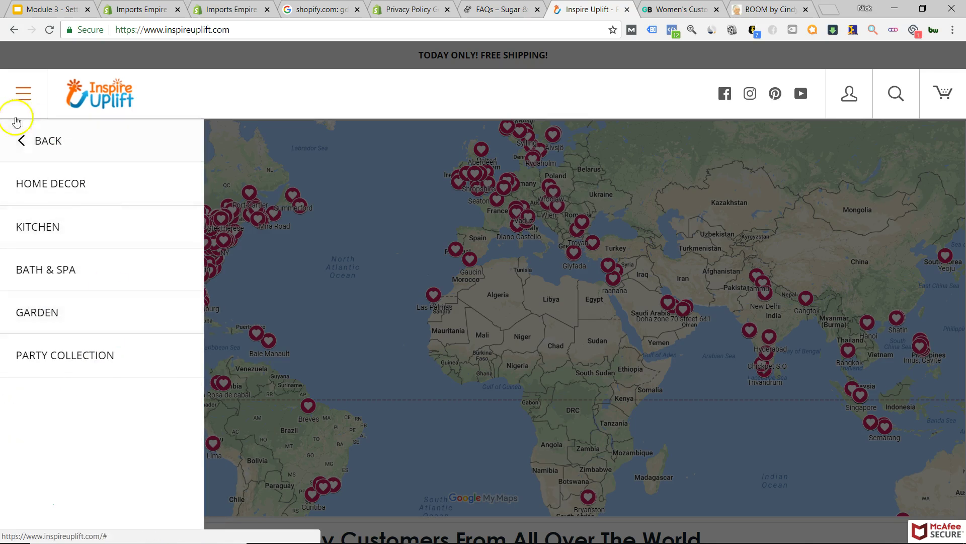
pyautogui.click(22, 140)
pyautogui.click(37, 149)
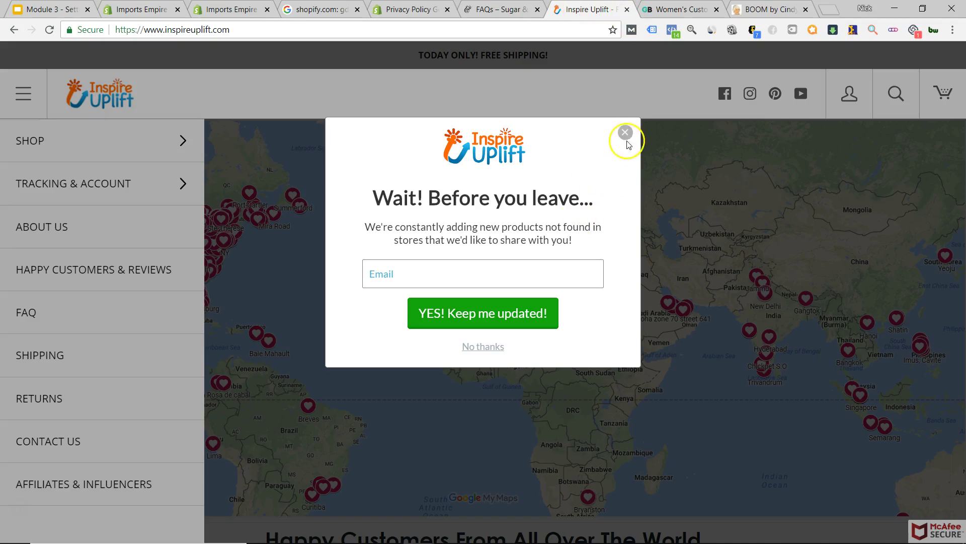
# - Dismiss the 'Wait! Before you leave' popup, close the side menu, and move to GearBunch
pyautogui.click(626, 132)
pyautogui.click(382, 164)
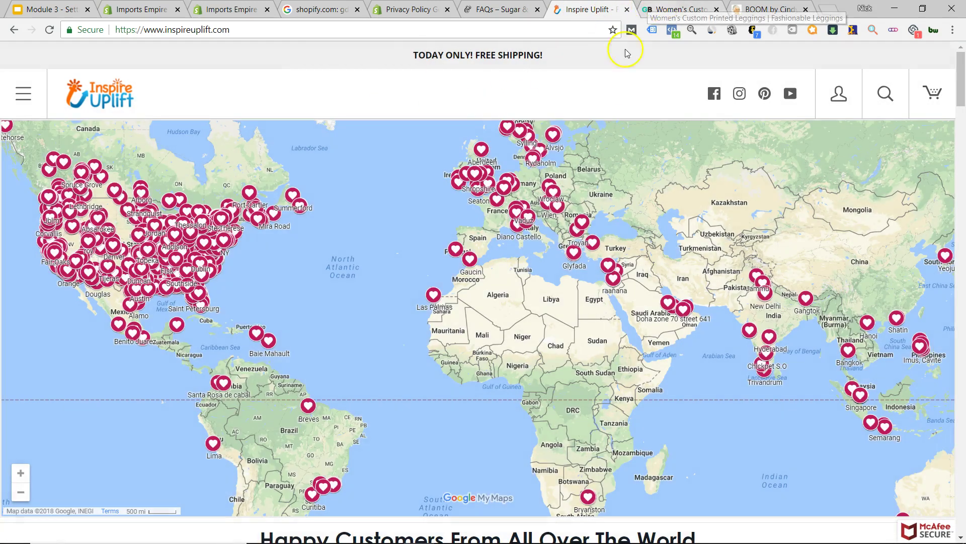
pyautogui.click(677, 9)
# - Dismiss GearBunch's spin-to-win popup and collapse the free tank top promo banner
pyautogui.click(436, 484)
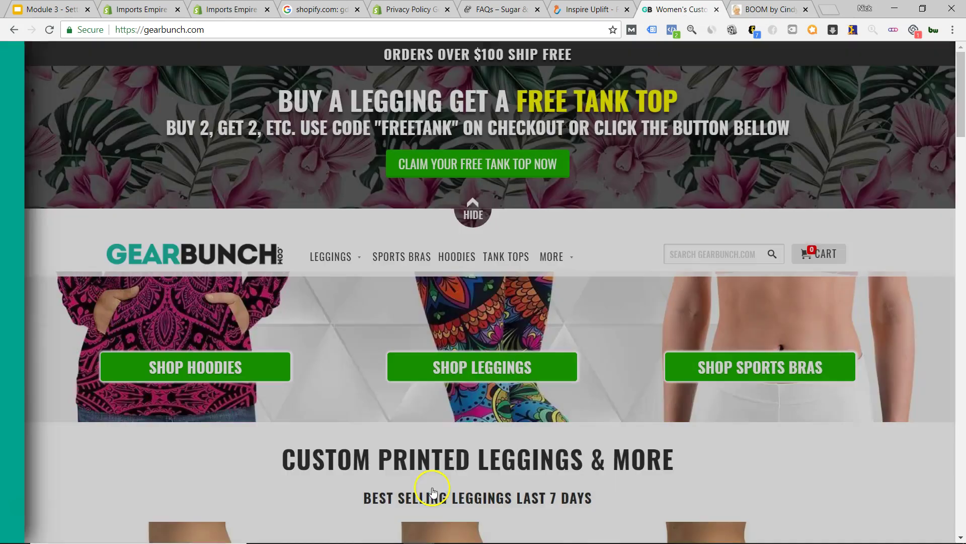
pyautogui.moveTo(322, 263)
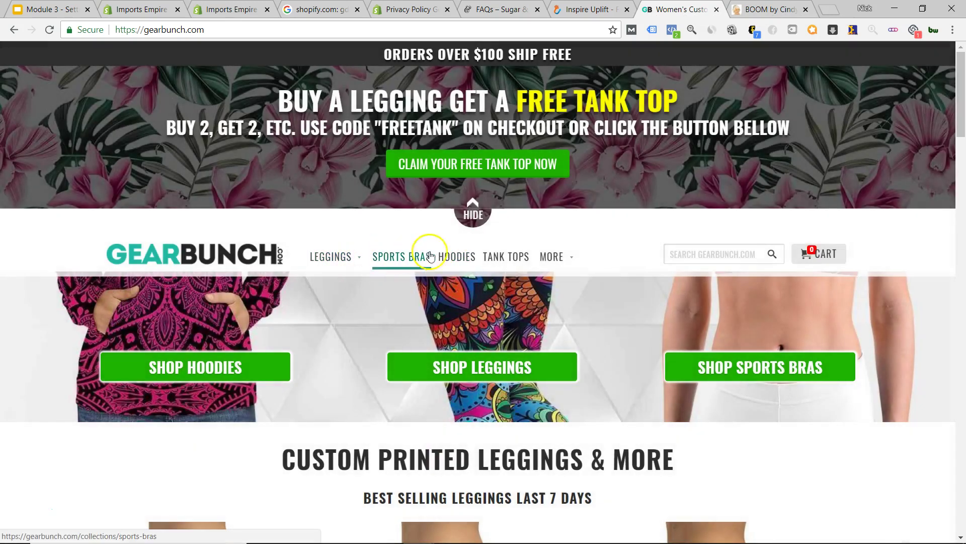
pyautogui.click(472, 215)
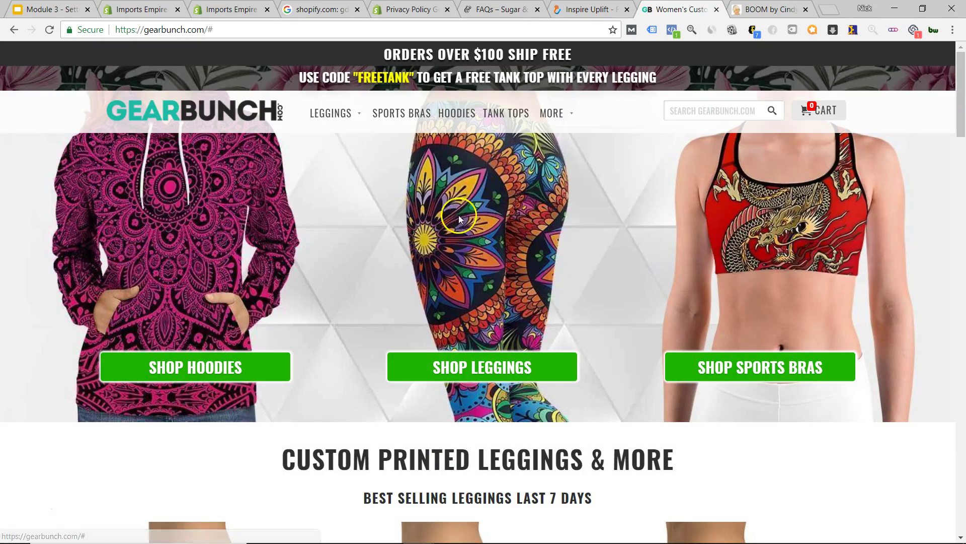
# - Check the LEGGINGS and MORE categories and scroll the homepage to the footer and back
pyautogui.moveTo(554, 113)
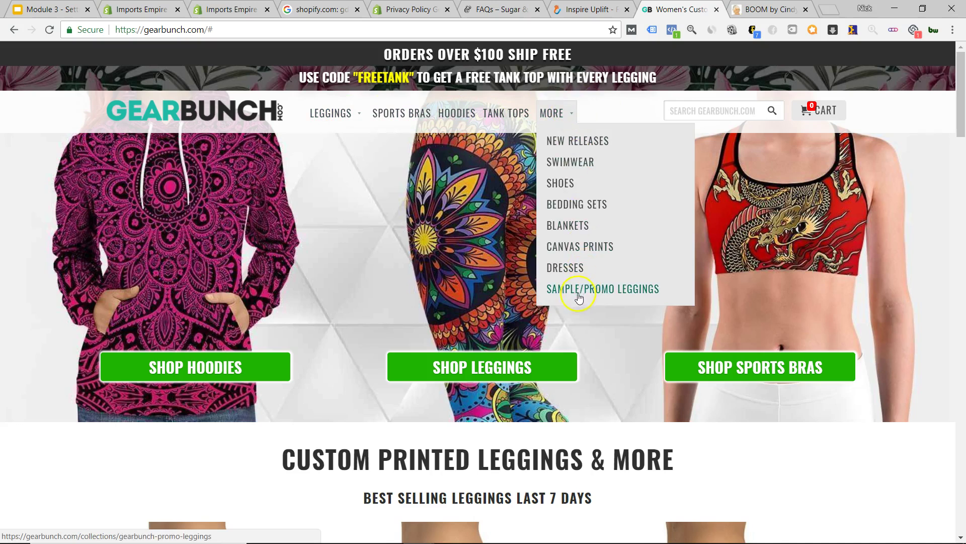
pyautogui.scroll(-20, 318, 275)
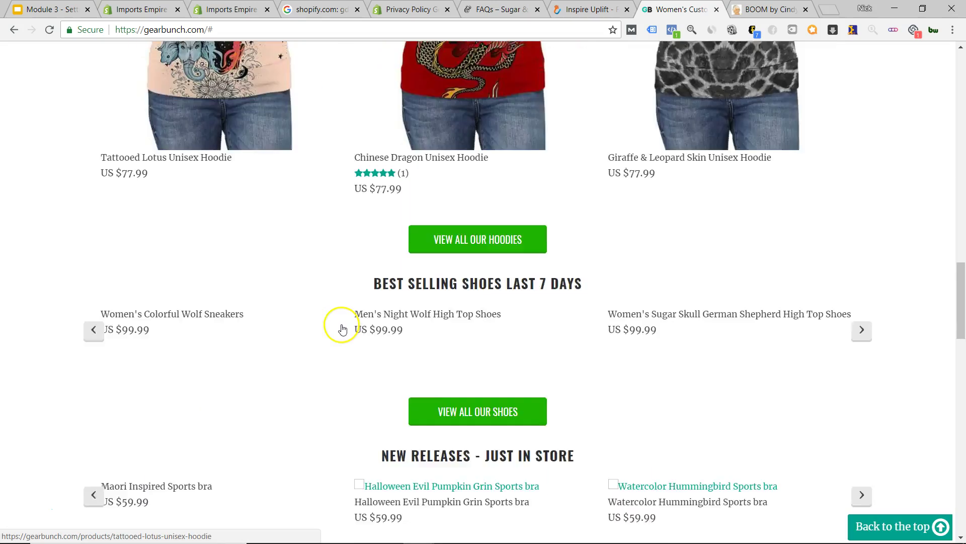
pyautogui.scroll(-15, 343, 345)
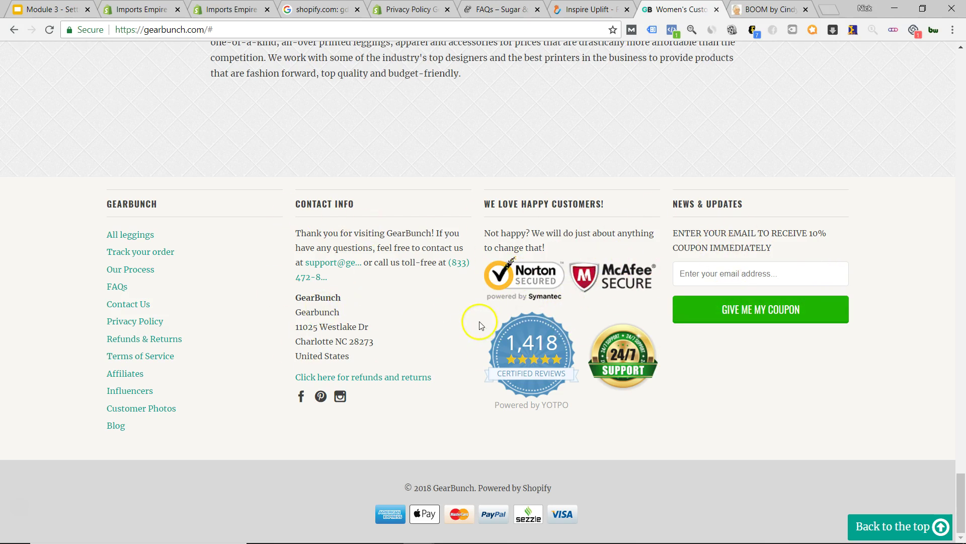
pyautogui.scroll(15, 478, 334)
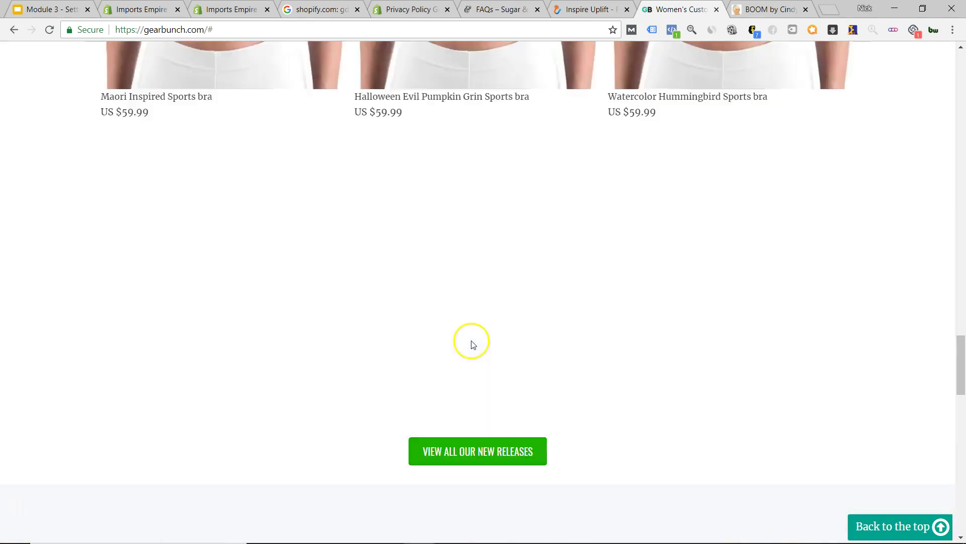
pyautogui.scroll(15, 474, 345)
pyautogui.scroll(-5, 475, 345)
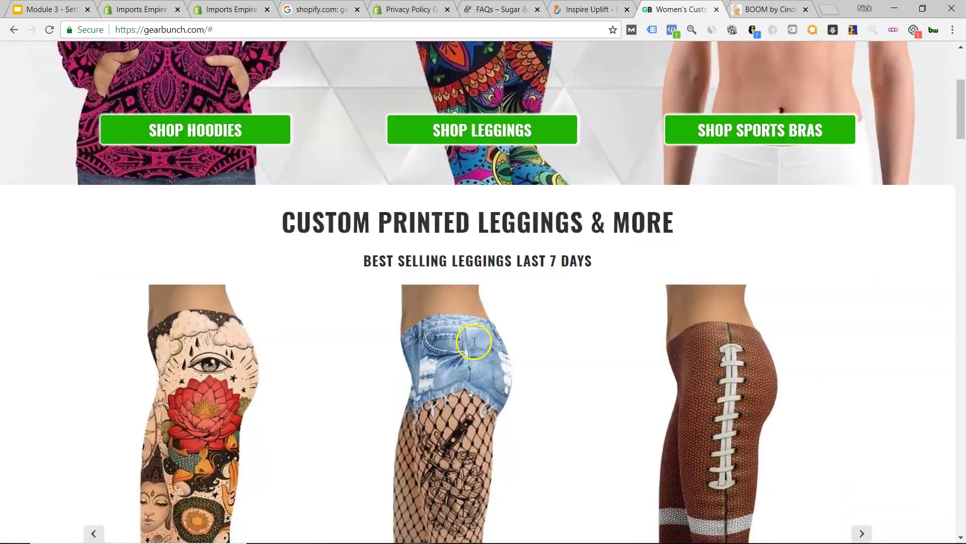
pyautogui.scroll(-9, 475, 346)
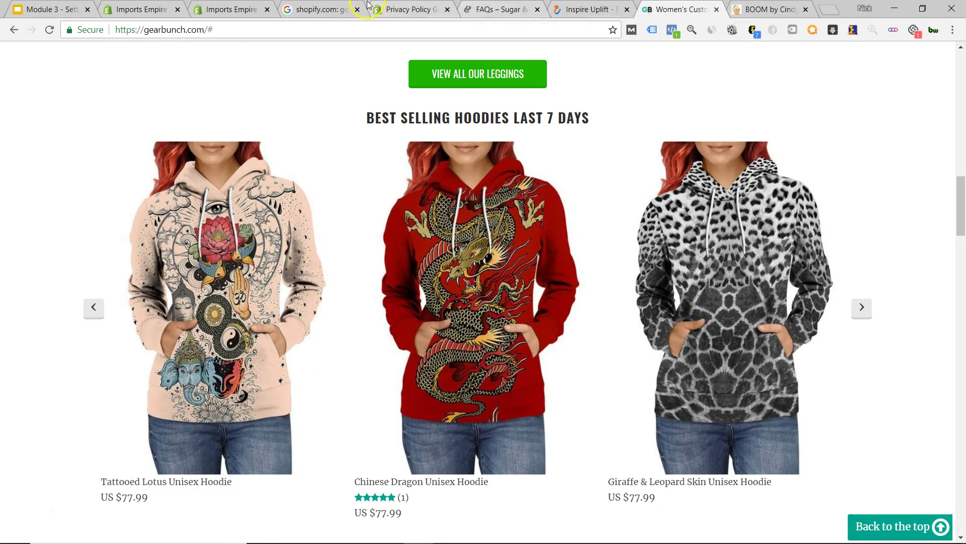
# - Return to the Imports Empire Navigation page and open the Main menu to view its items
pyautogui.click(139, 5)
pyautogui.click(234, 9)
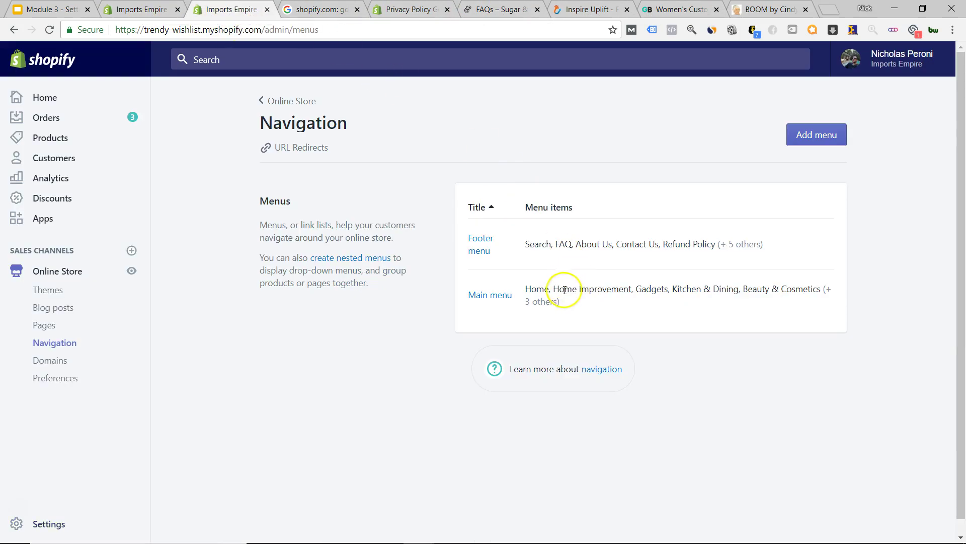
pyautogui.moveTo(534, 289); pyautogui.dragTo(846, 302)
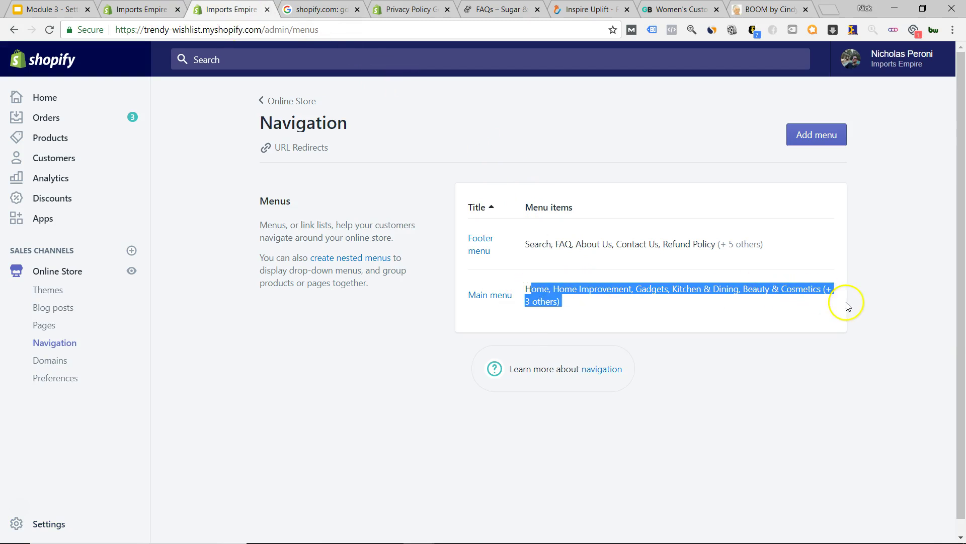
pyautogui.click(809, 327)
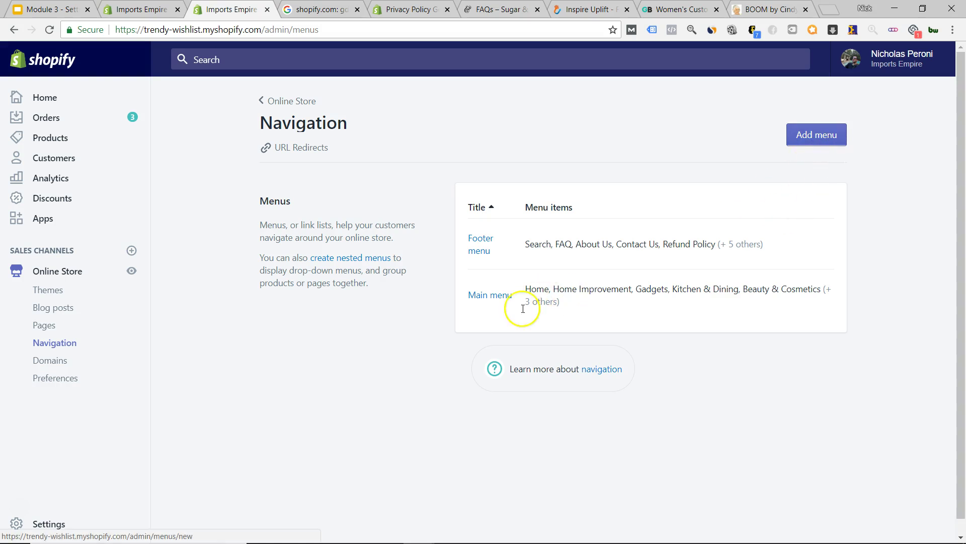
pyautogui.click(480, 298)
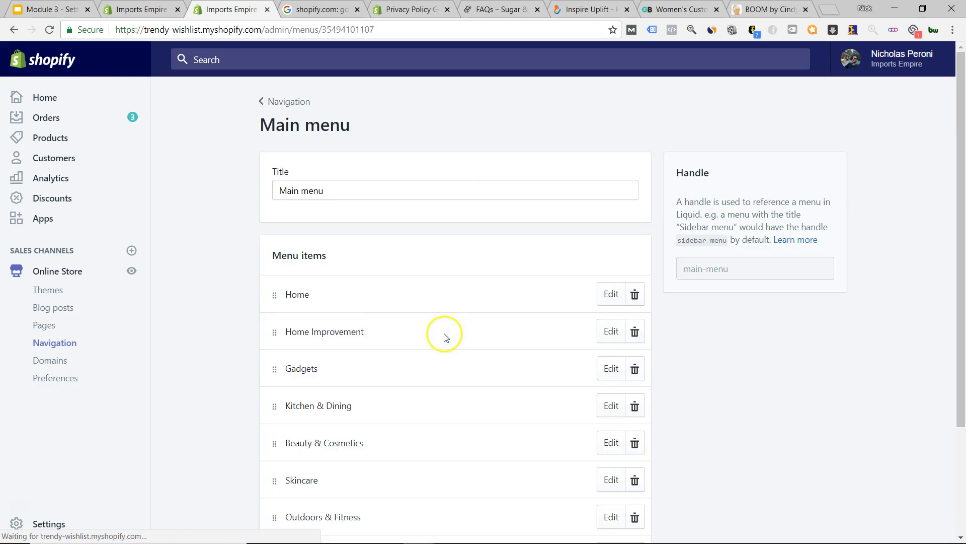
pyautogui.scroll(-2, 198, 332)
pyautogui.scroll(-1, 198, 332)
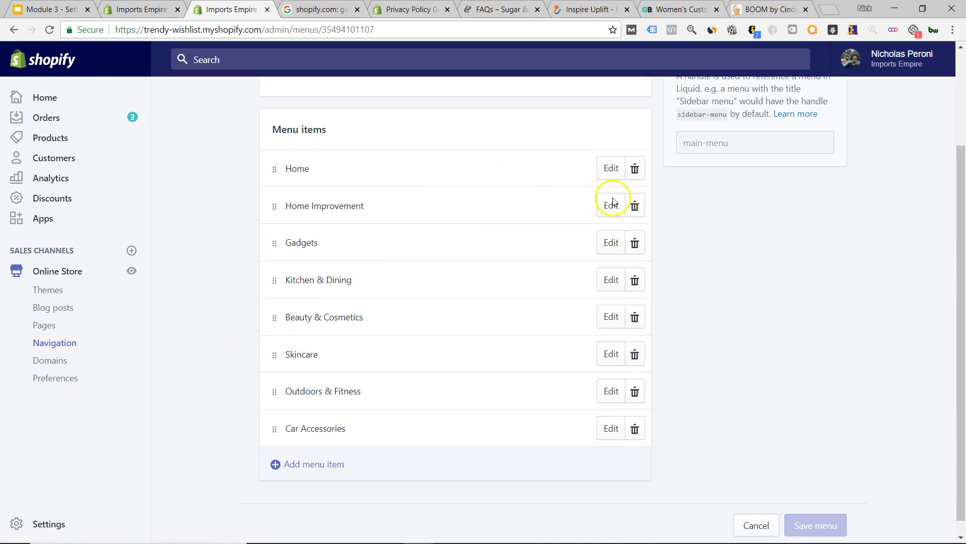
# - Start a new Main menu item, browse its link suggestions, cancel it, and return to Navigation
pyautogui.click(319, 461)
pyautogui.click(329, 292)
pyautogui.click(332, 341)
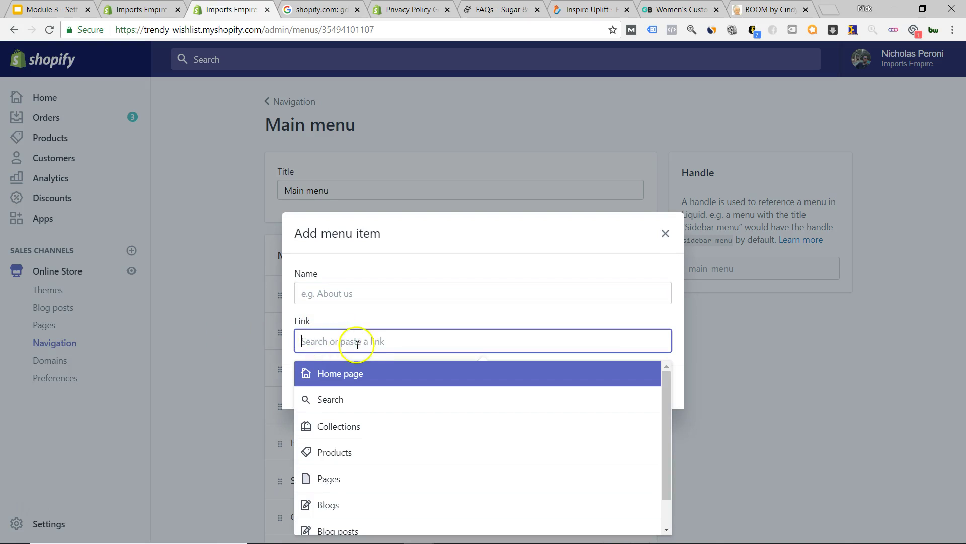
pyautogui.scroll(-1, 479, 436)
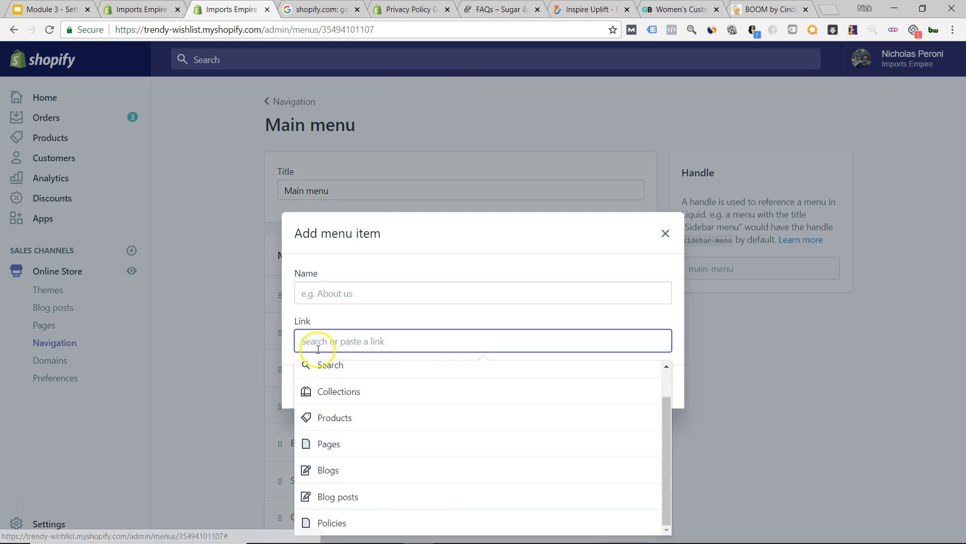
pyautogui.click(236, 347)
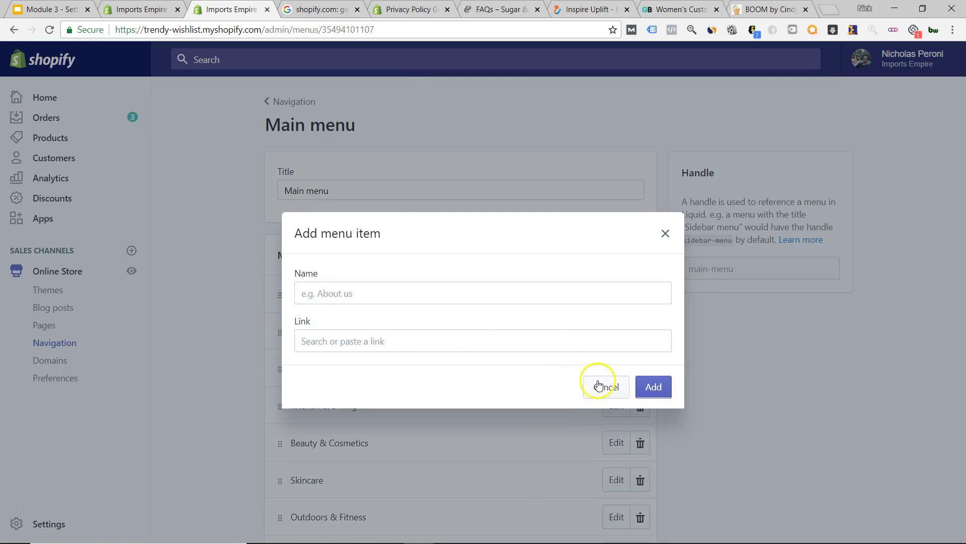
pyautogui.click(601, 385)
pyautogui.scroll(3, 718, 419)
pyautogui.scroll(-3, 686, 378)
pyautogui.scroll(3, 677, 379)
pyautogui.scroll(-3, 677, 378)
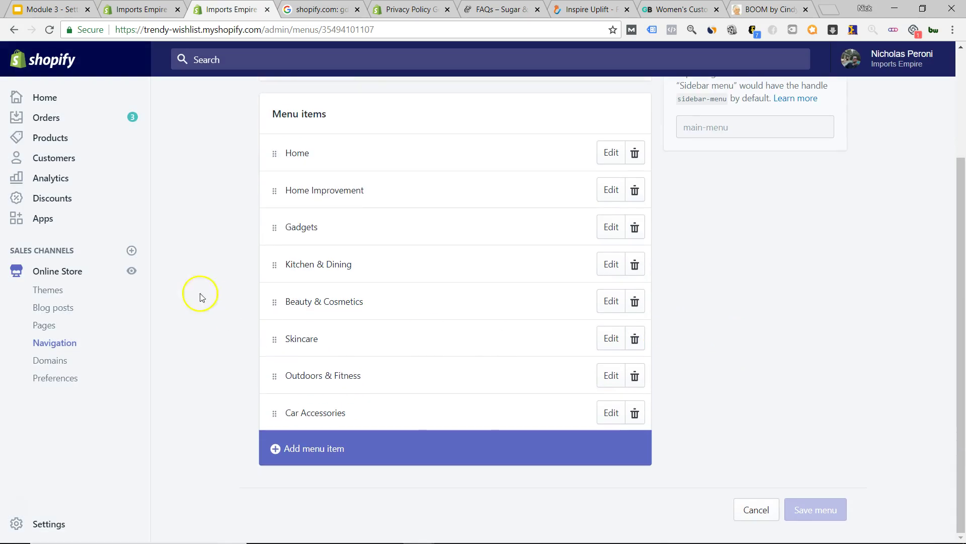
pyautogui.click(69, 344)
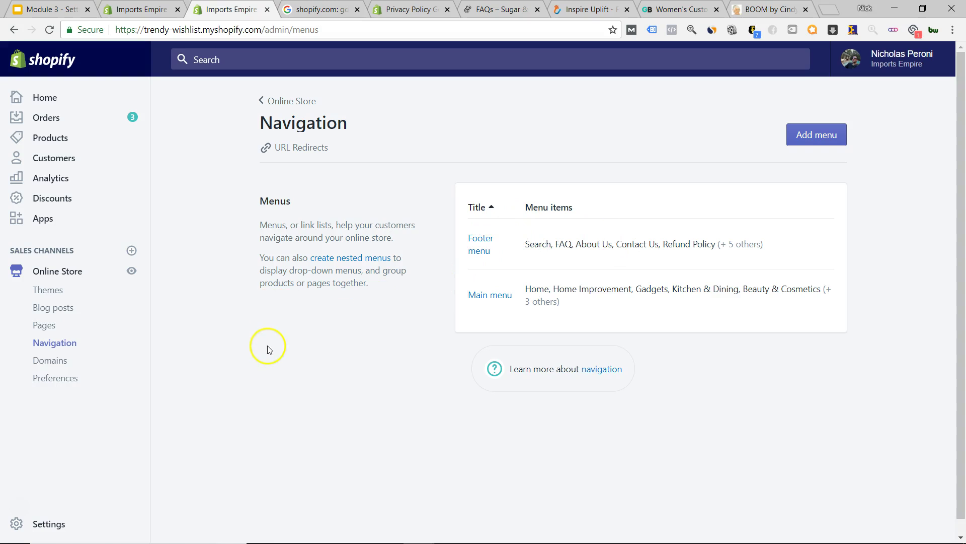
pyautogui.click(584, 9)
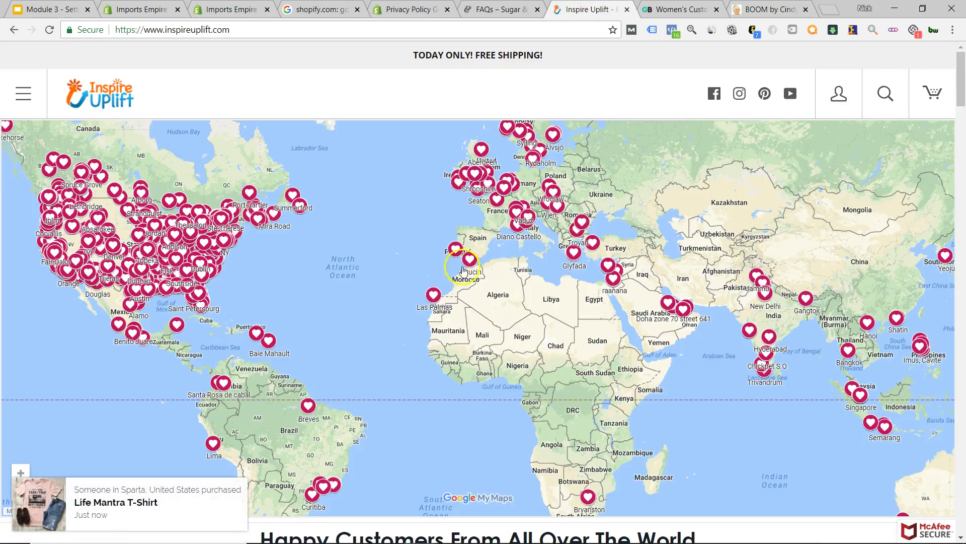
pyautogui.scroll(-5, 434, 298)
pyautogui.scroll(-20, 434, 298)
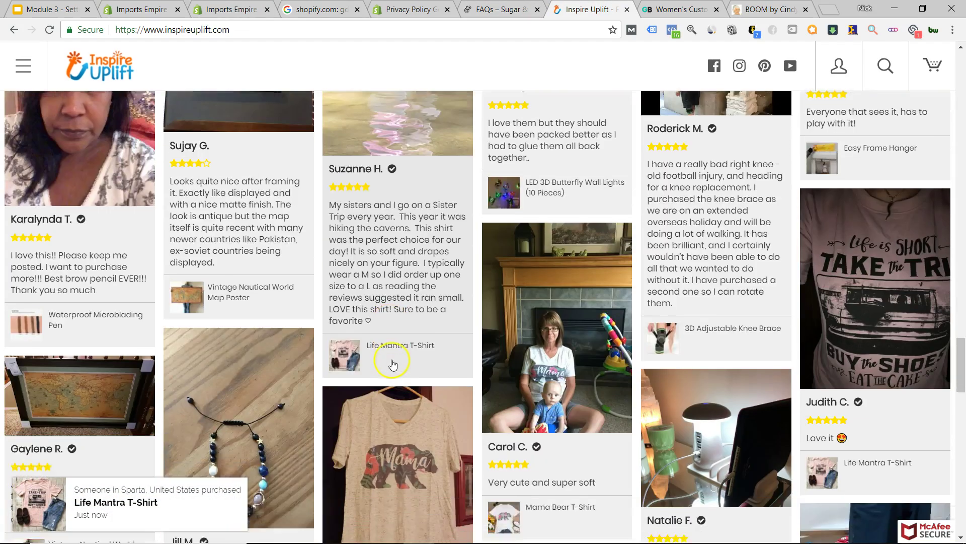
pyautogui.scroll(-10, 397, 362)
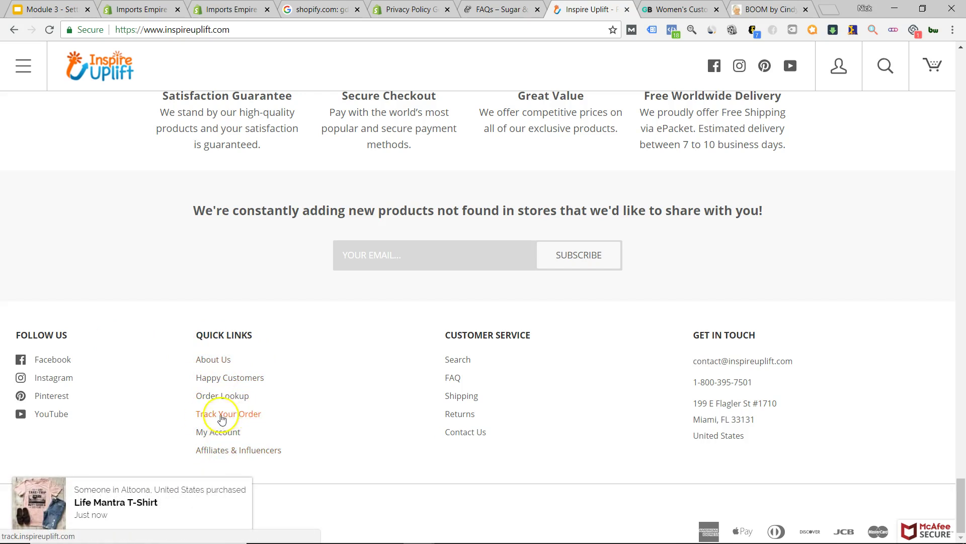
pyautogui.click(410, 9)
pyautogui.click(245, 5)
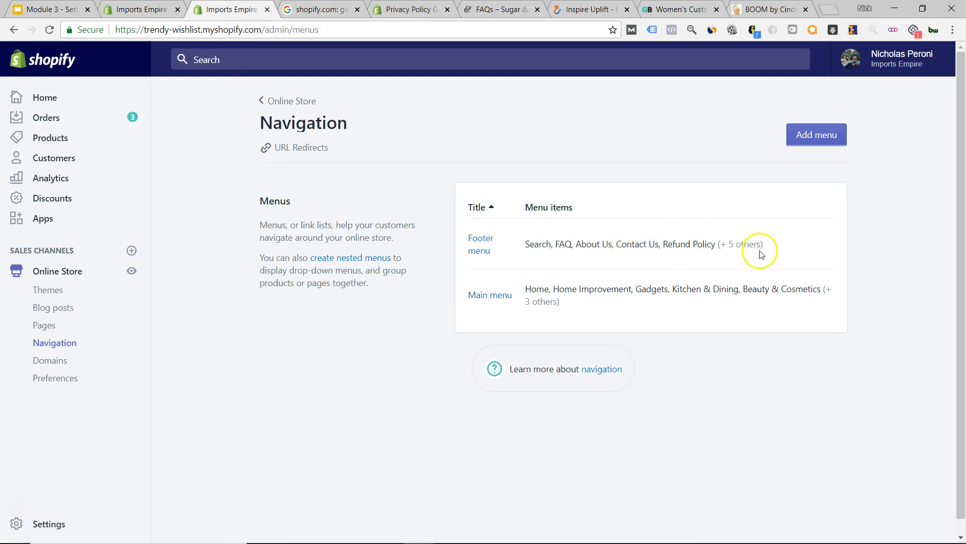
pyautogui.click(495, 7)
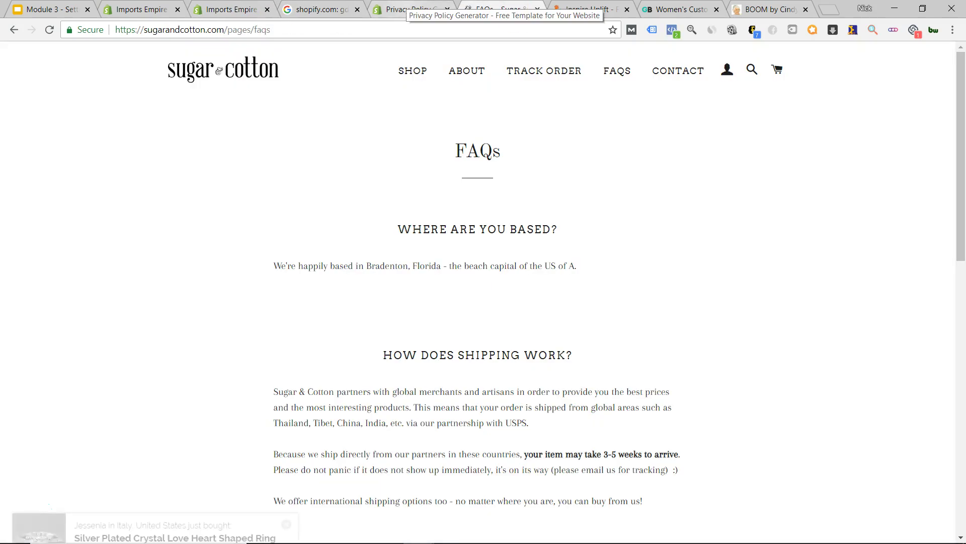
pyautogui.click(412, 8)
pyautogui.click(322, 9)
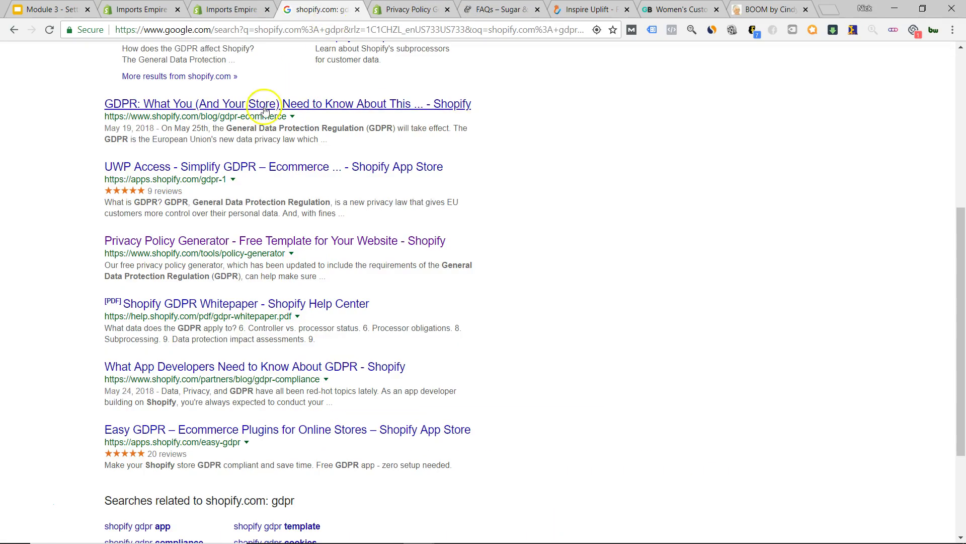
pyautogui.click(231, 9)
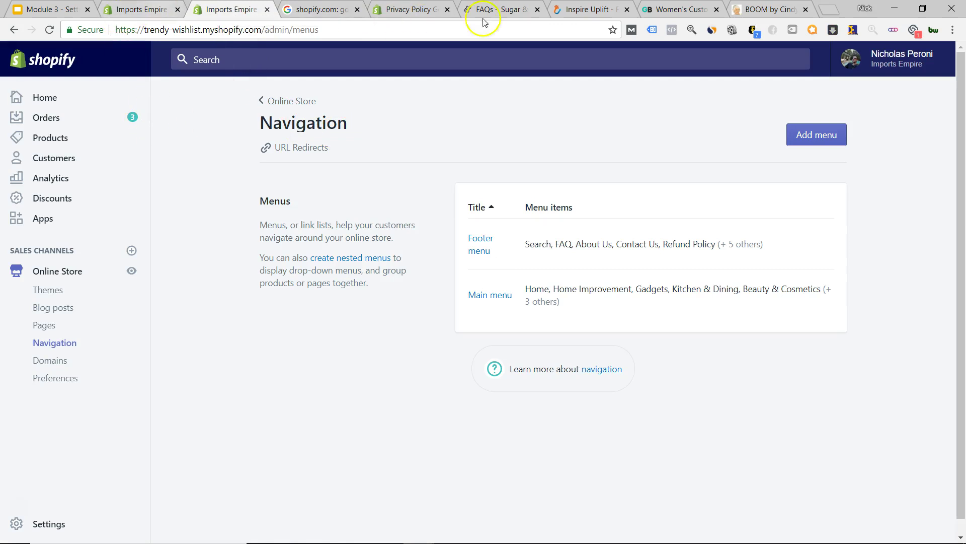
pyautogui.click(581, 9)
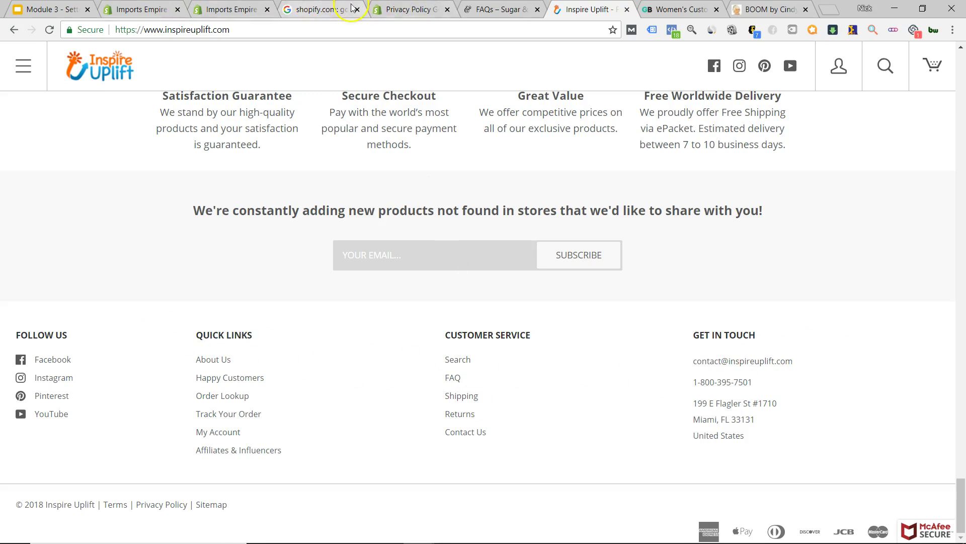
pyautogui.click(229, 9)
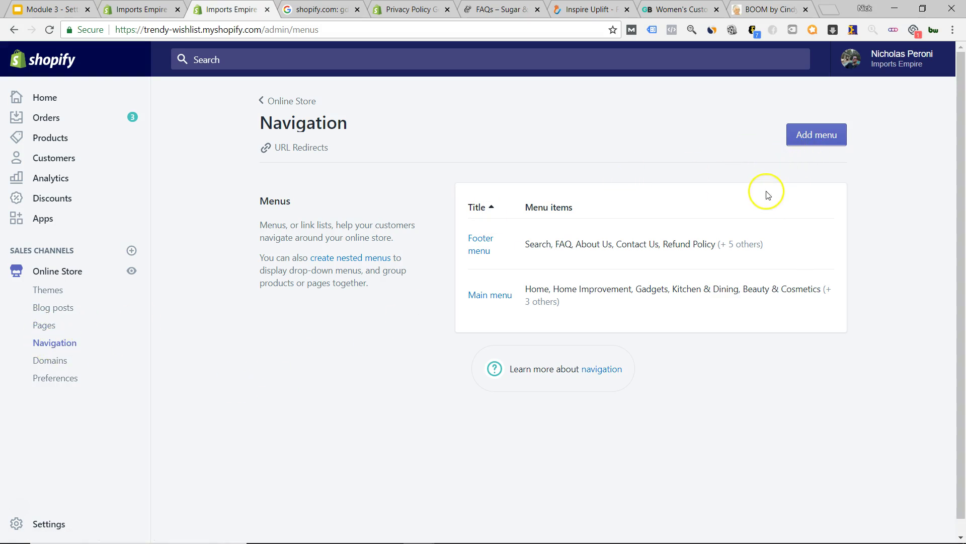
# - In the Main menu, begin a new menu item and browse store collections as its link target
pyautogui.click(490, 302)
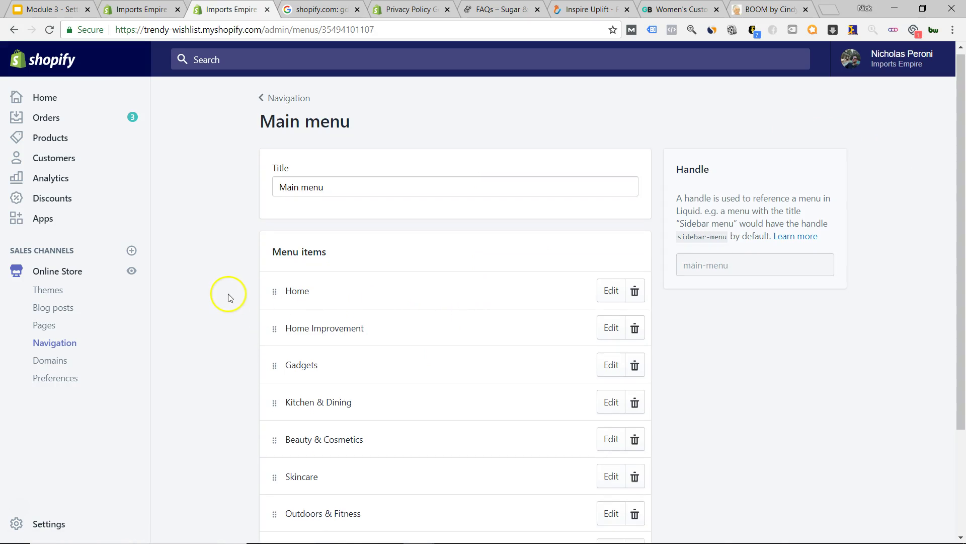
pyautogui.scroll(-3, 231, 307)
pyautogui.click(277, 461)
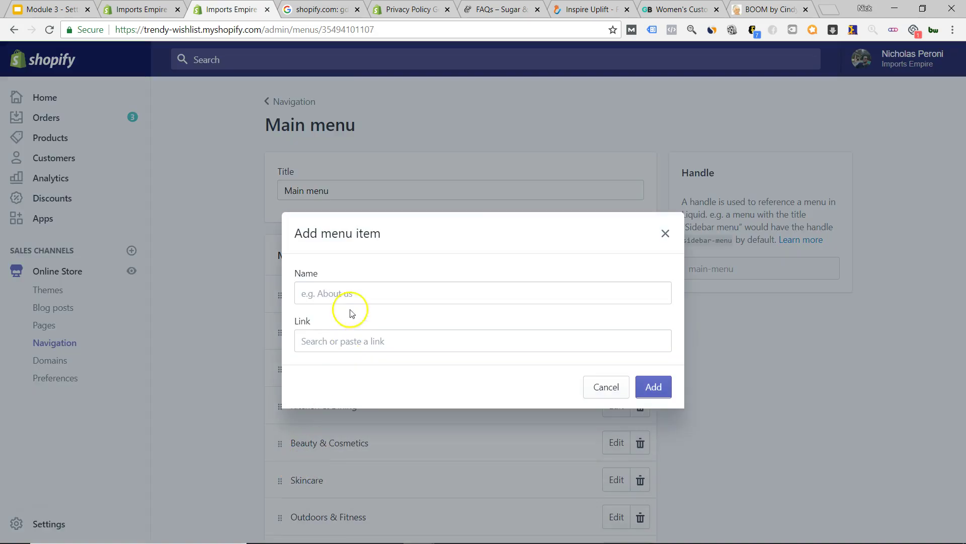
pyautogui.click(350, 294)
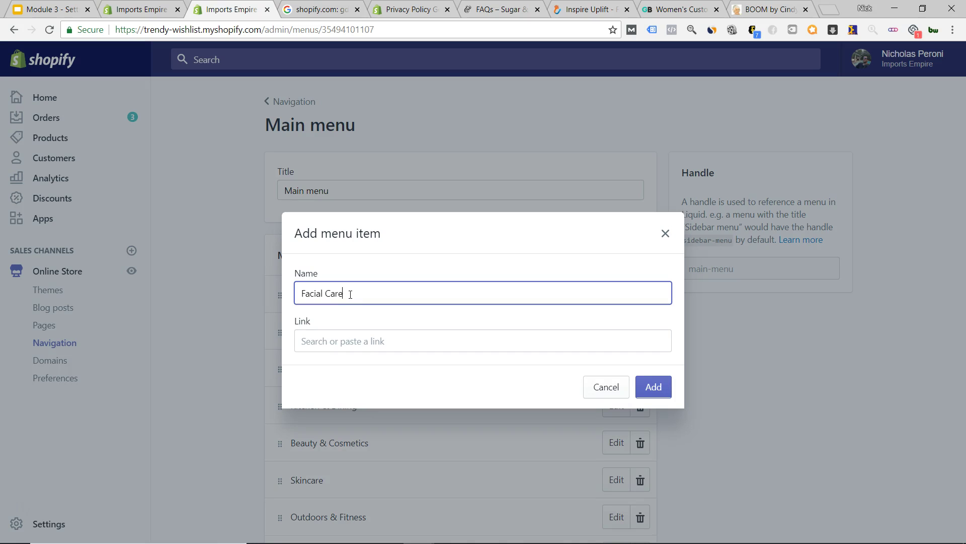
pyautogui.click(352, 339)
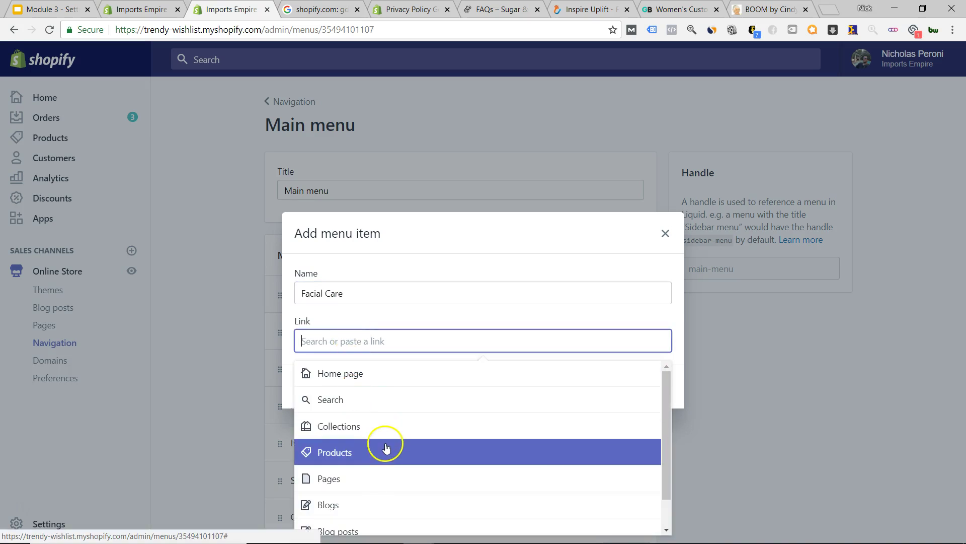
pyautogui.scroll(-1, 386, 447)
pyautogui.click(392, 391)
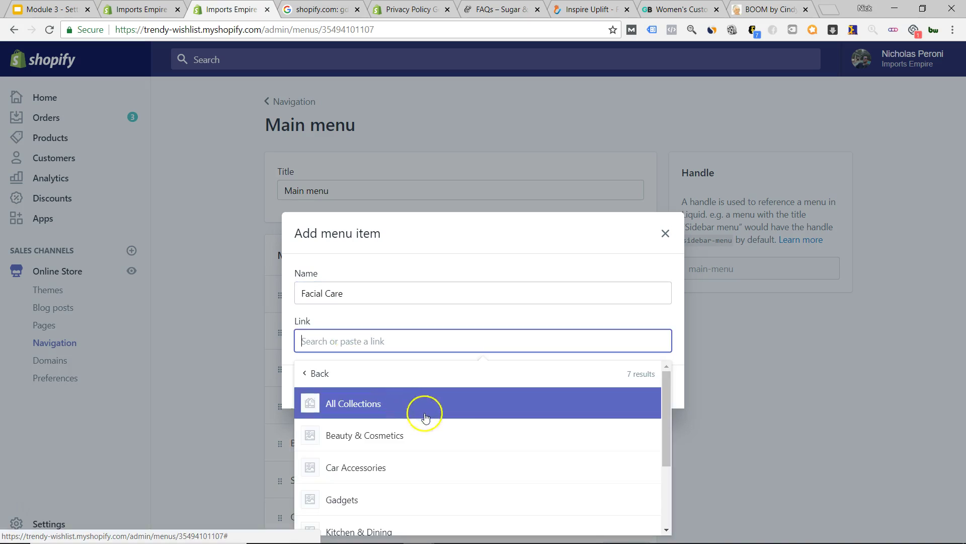
pyautogui.scroll(-2, 457, 456)
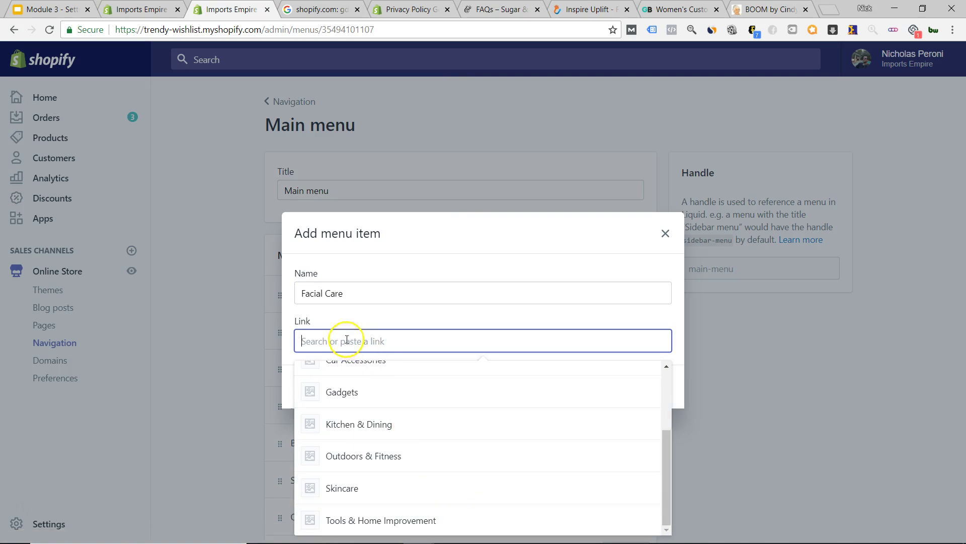
# - Rename the item from Facial Care to Skincare, link it to the Skincare collection, and add it
pyautogui.click(314, 293)
pyautogui.tripleClick(314, 293)
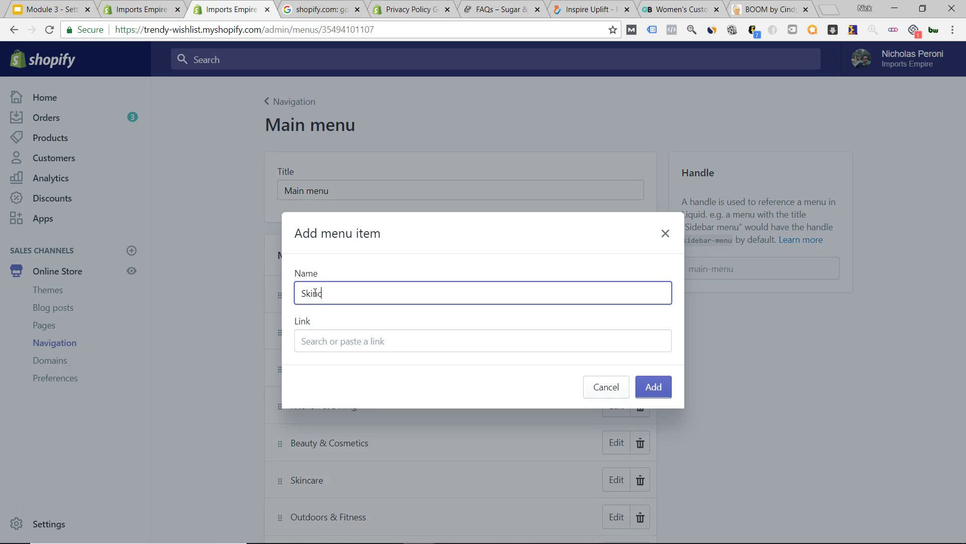
pyautogui.click(384, 340)
pyautogui.click(358, 395)
pyautogui.scroll(-2, 392, 435)
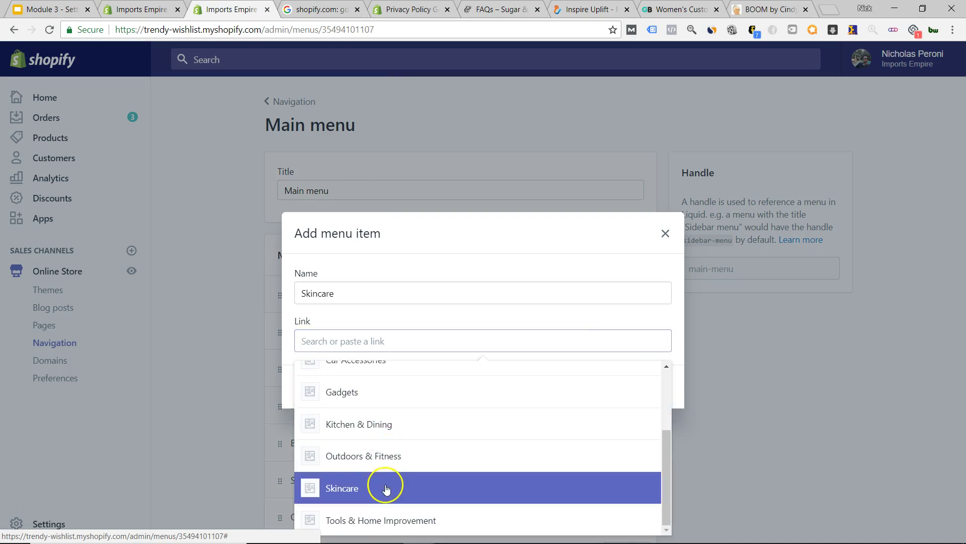
pyautogui.click(388, 487)
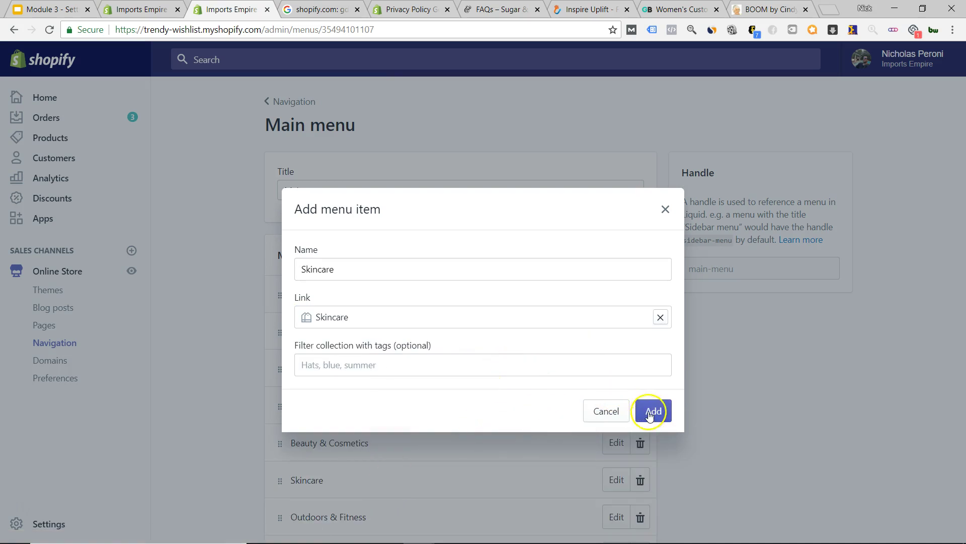
pyautogui.click(652, 410)
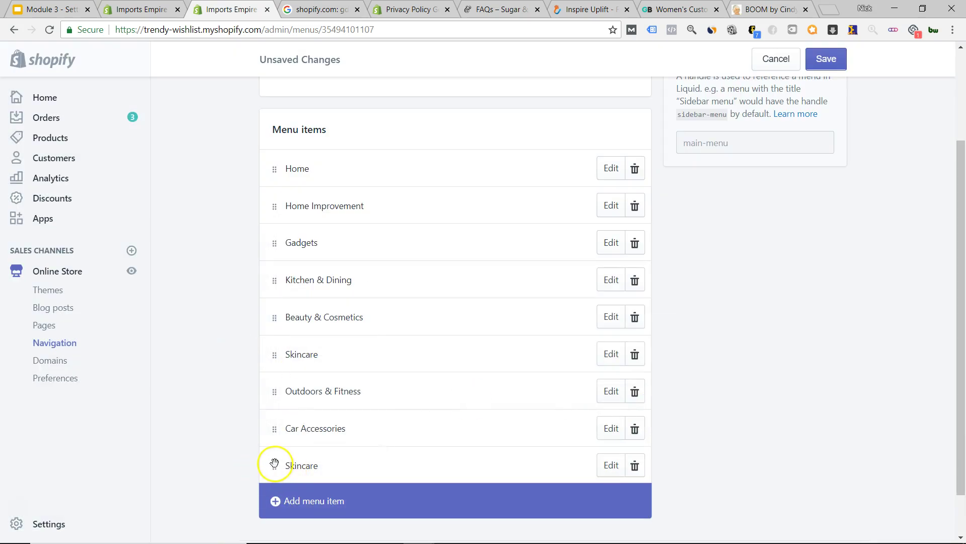
# - Nest Skincare under Beauty & Cosmetics, save the main menu, and view the live storefront
pyautogui.moveTo(271, 463); pyautogui.dragTo(335, 318)
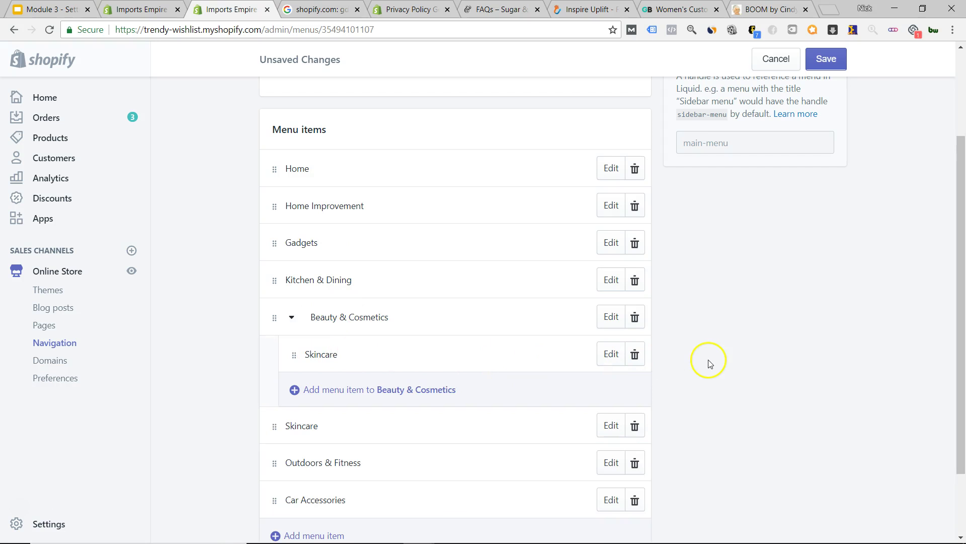
pyautogui.click(824, 59)
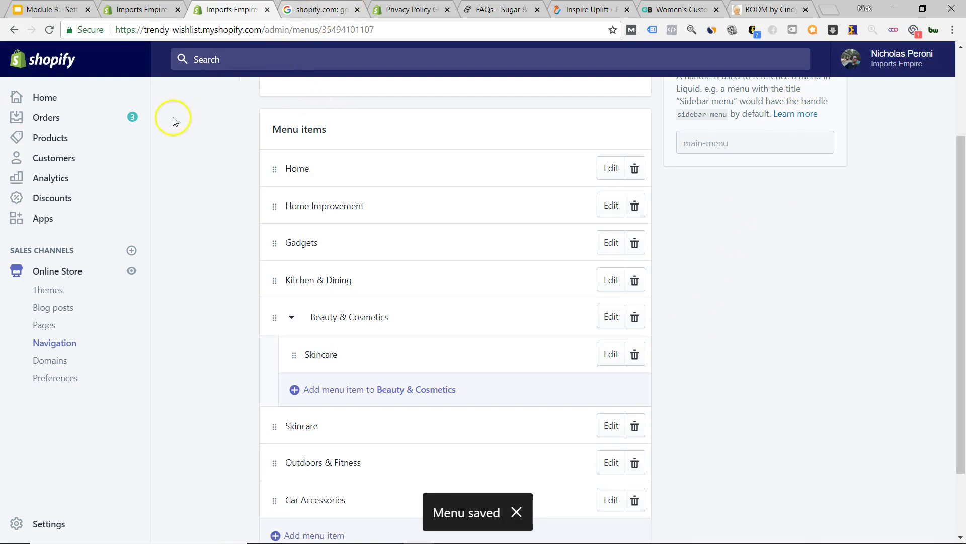
pyautogui.click(132, 272)
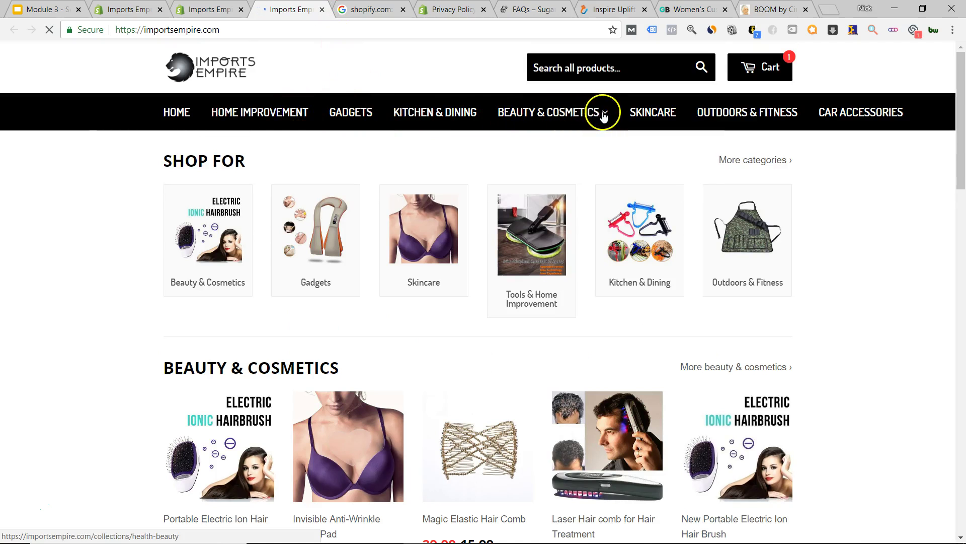
# - Check that the BEAUTY & COSMETICS dropdown shows Skincare, then go back to the Shopify admin
pyautogui.moveTo(604, 112)
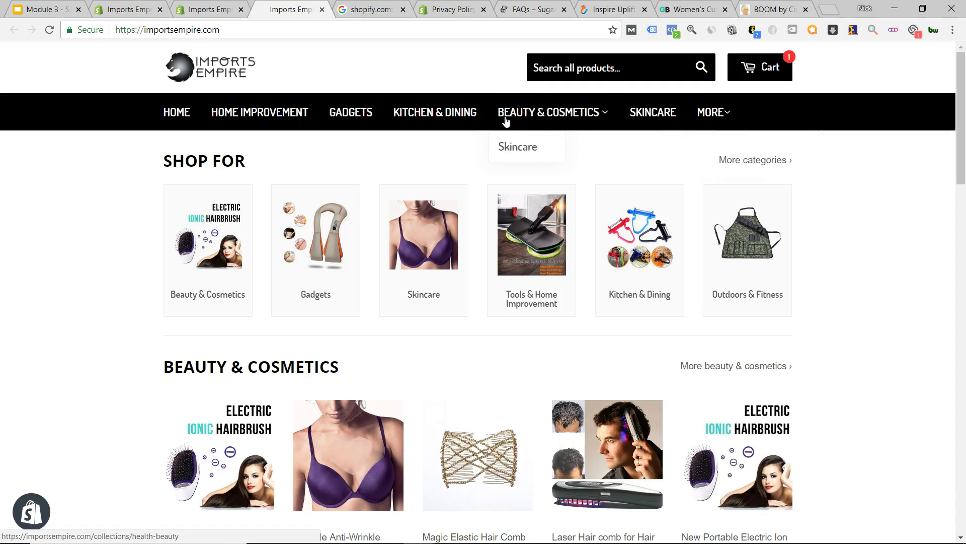
pyautogui.click(215, 7)
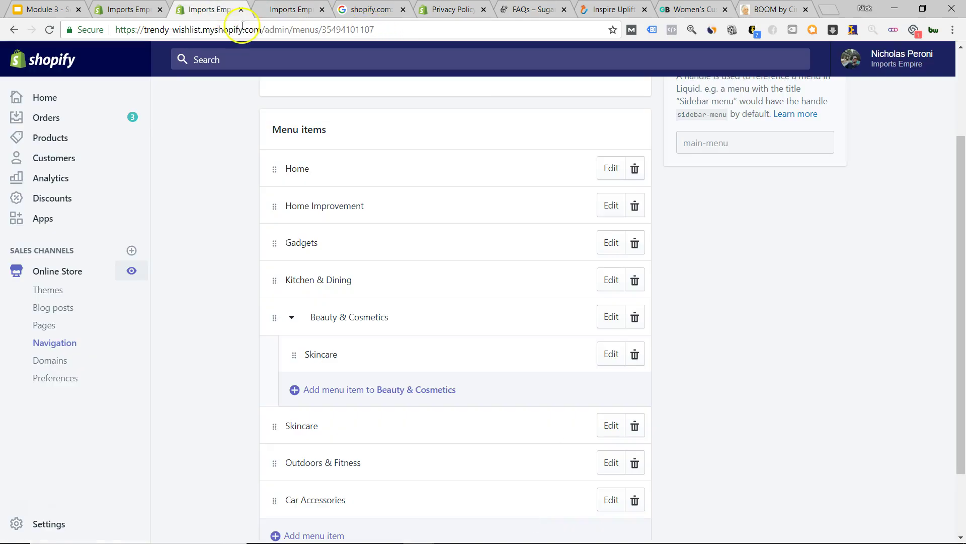
# - Delete the nested Skincare row under Beauty & Cosmetics, confirm the removal, and scroll back up
pyautogui.click(635, 356)
pyautogui.click(633, 205)
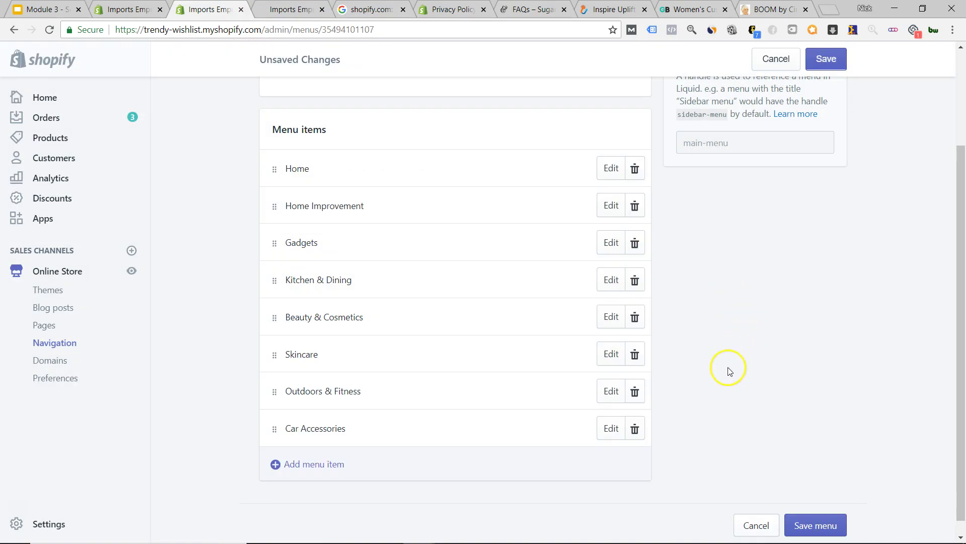
pyautogui.scroll(3, 724, 372)
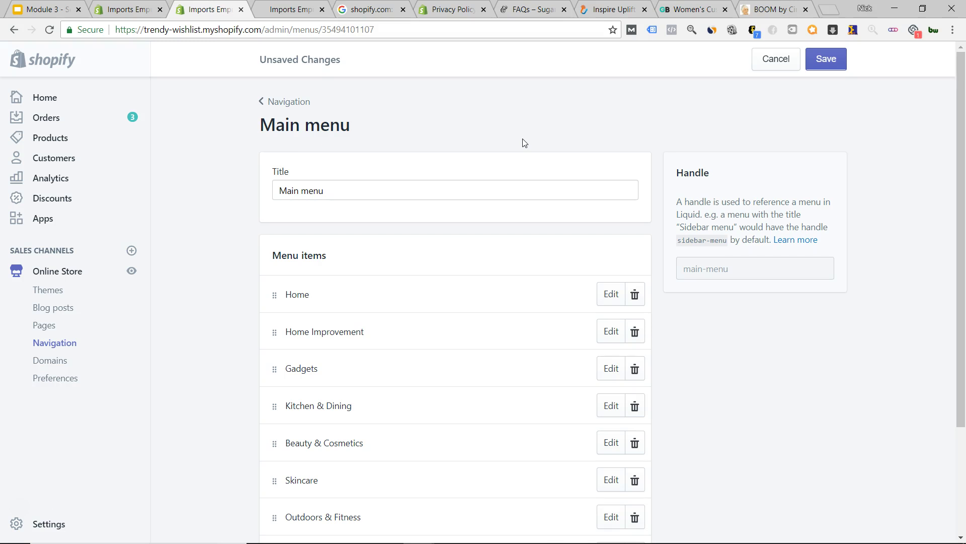
pyautogui.click(290, 10)
pyautogui.scroll(-15, 825, 305)
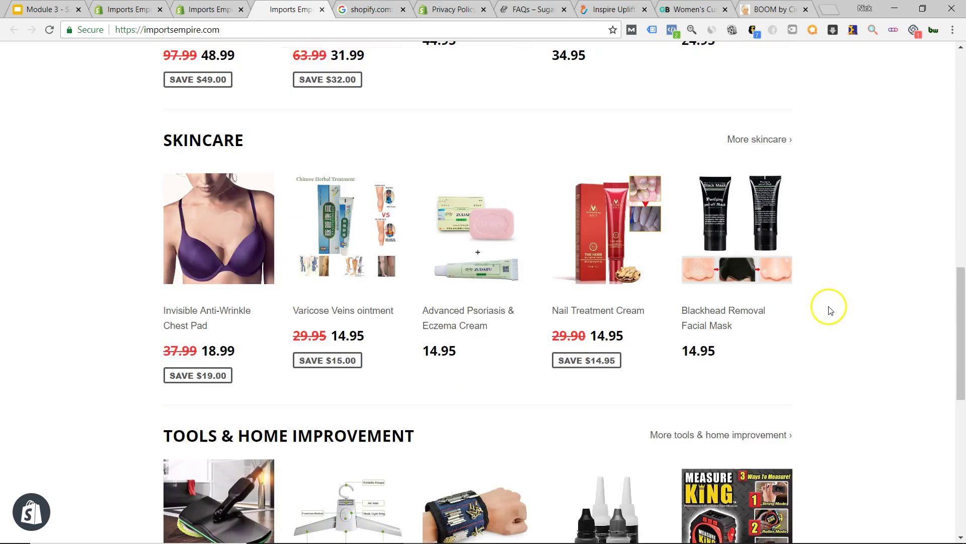
pyautogui.scroll(2, 822, 323)
pyautogui.scroll(15, 823, 327)
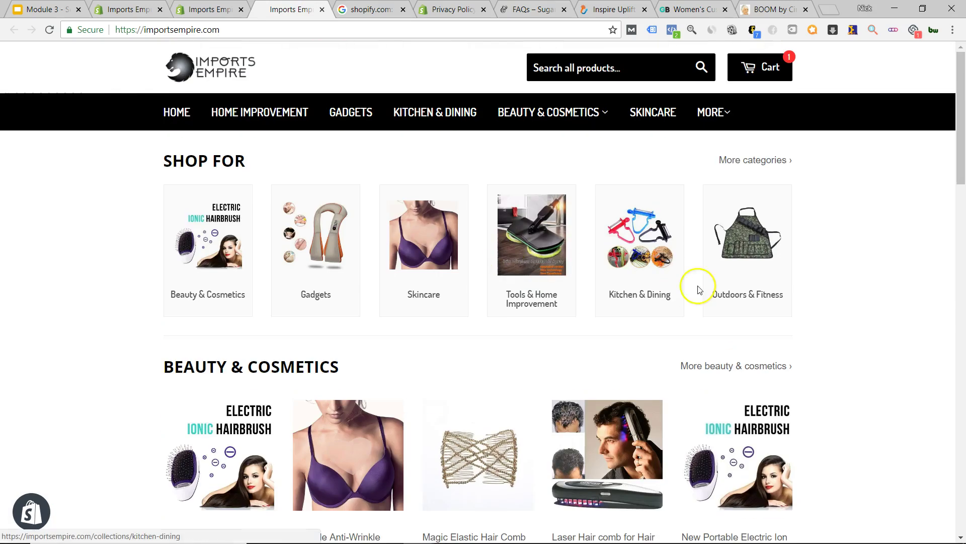
pyautogui.click(196, 8)
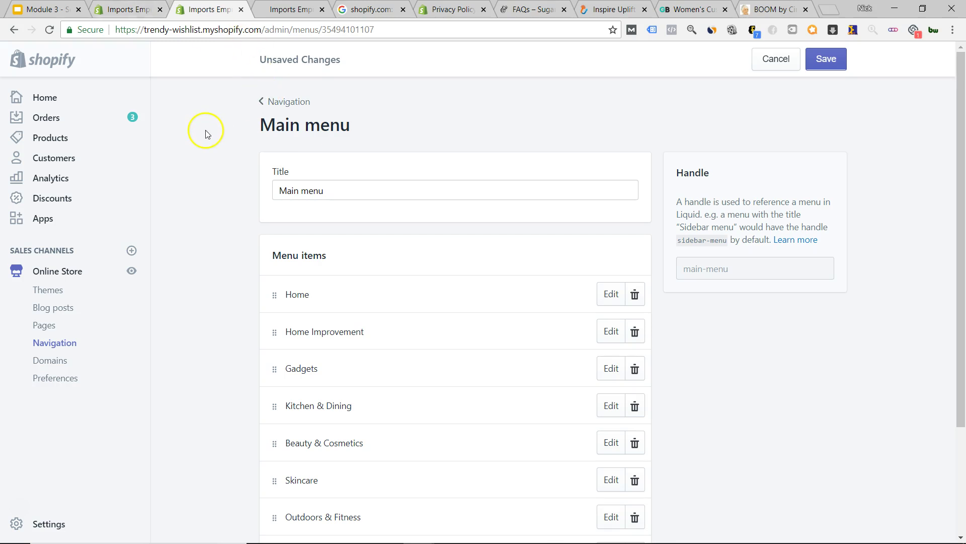
# - Leave the menu editor via Products and open the Online Store themes page
pyautogui.scroll(-3, 216, 158)
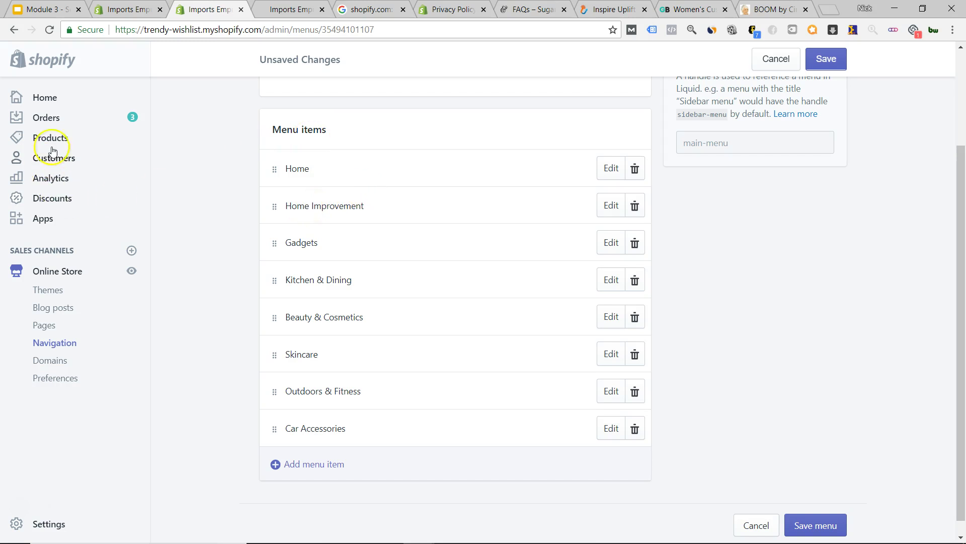
pyautogui.click(65, 139)
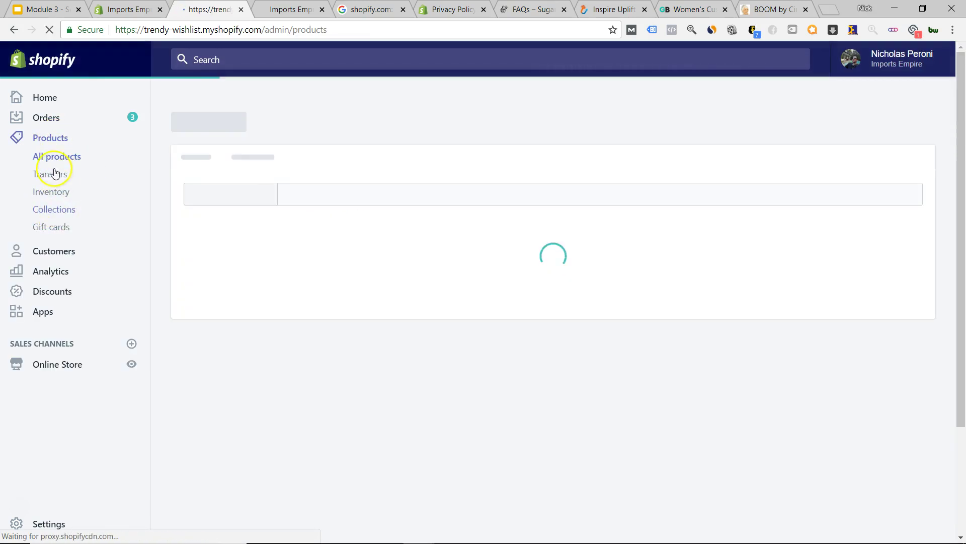
pyautogui.click(58, 368)
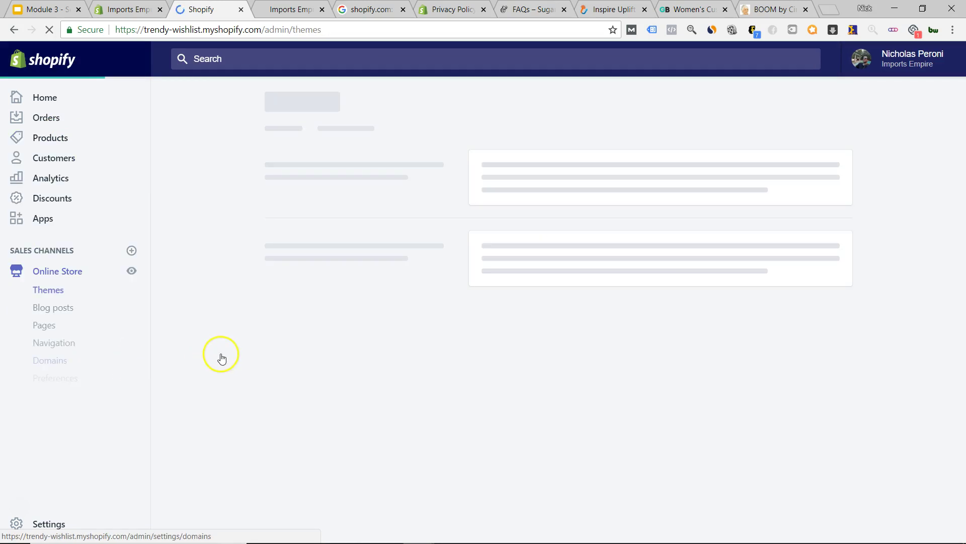